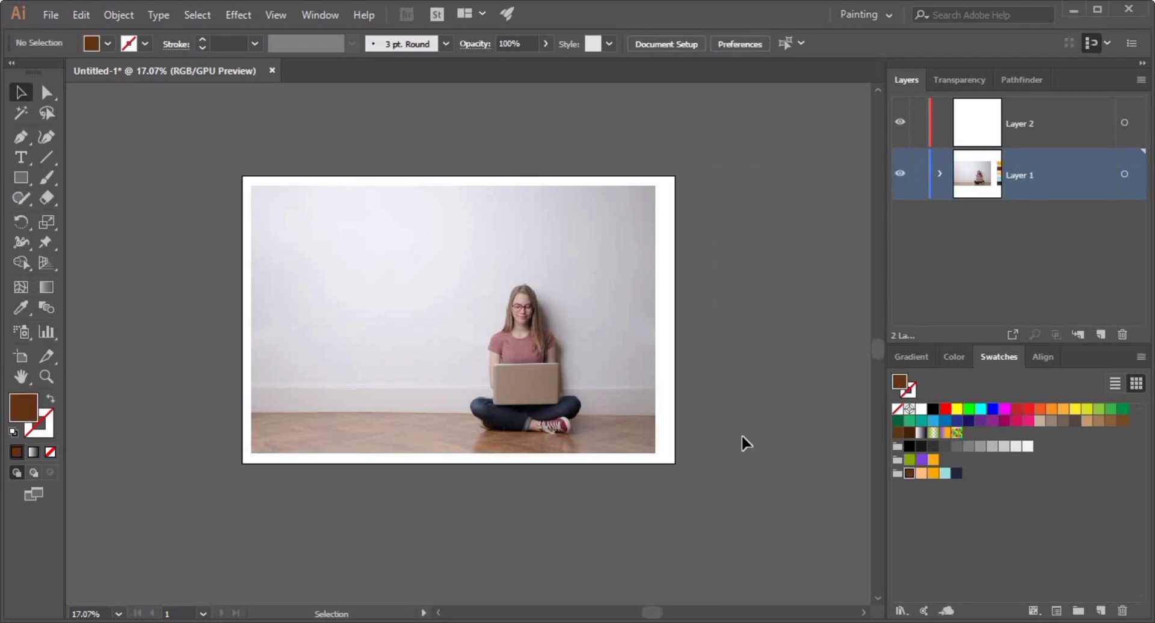
# Select the reference photo and set its opacity to 80%.
pyautogui.moveTo(742, 442); pyautogui.dragTo(184, 317)
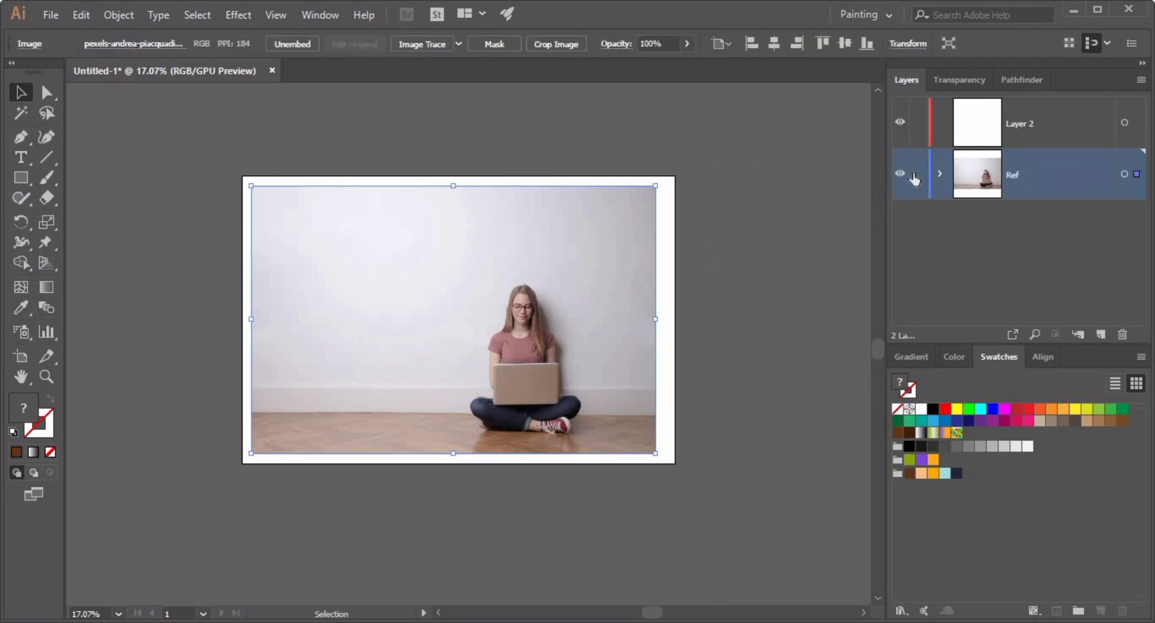
pyautogui.click(959, 80)
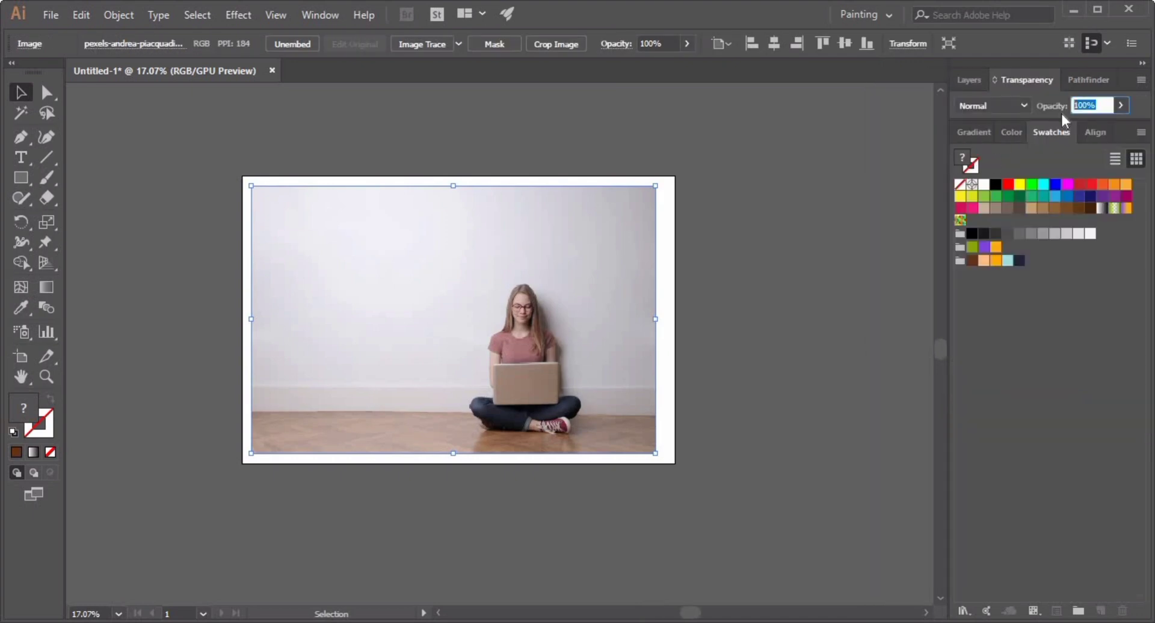
pyautogui.press('Return')
pyautogui.click(1023, 106)
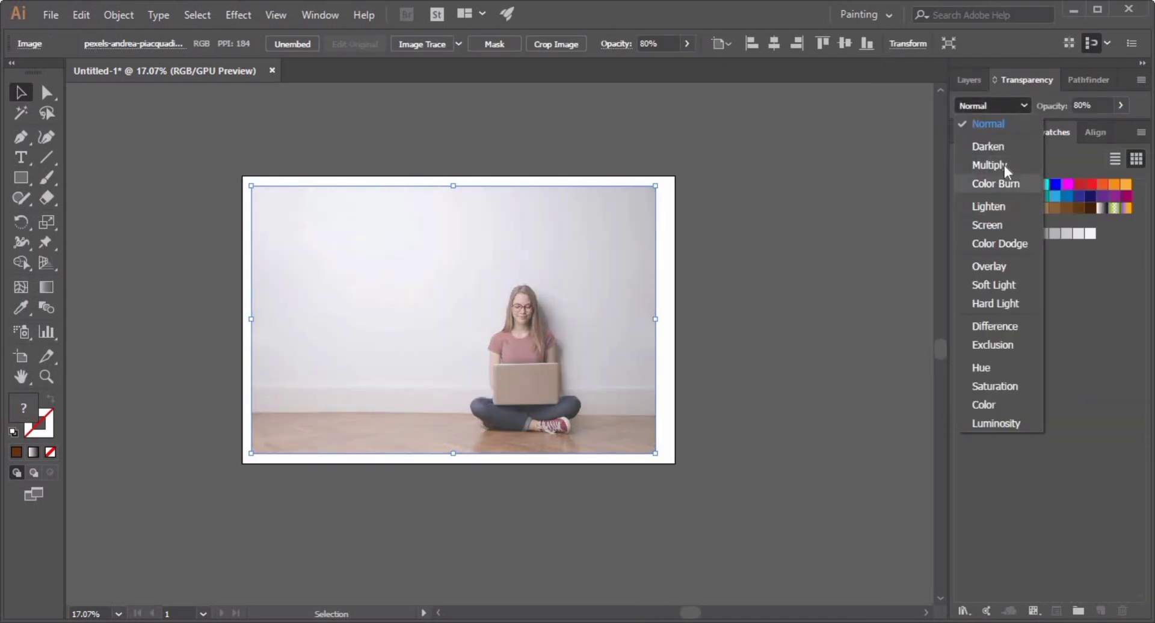
pyautogui.click(989, 104)
pyautogui.hotkey('ctrl', 'shift', 'a')
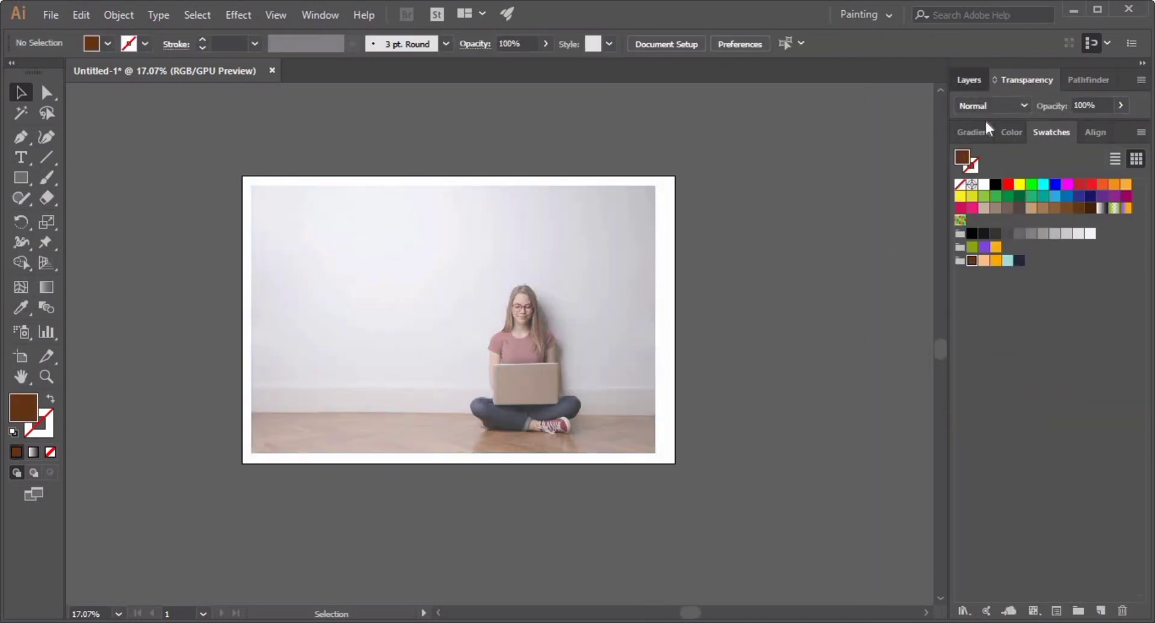
# Reorder the layers so the second layer sits below the Ref layer.
pyautogui.click(968, 80)
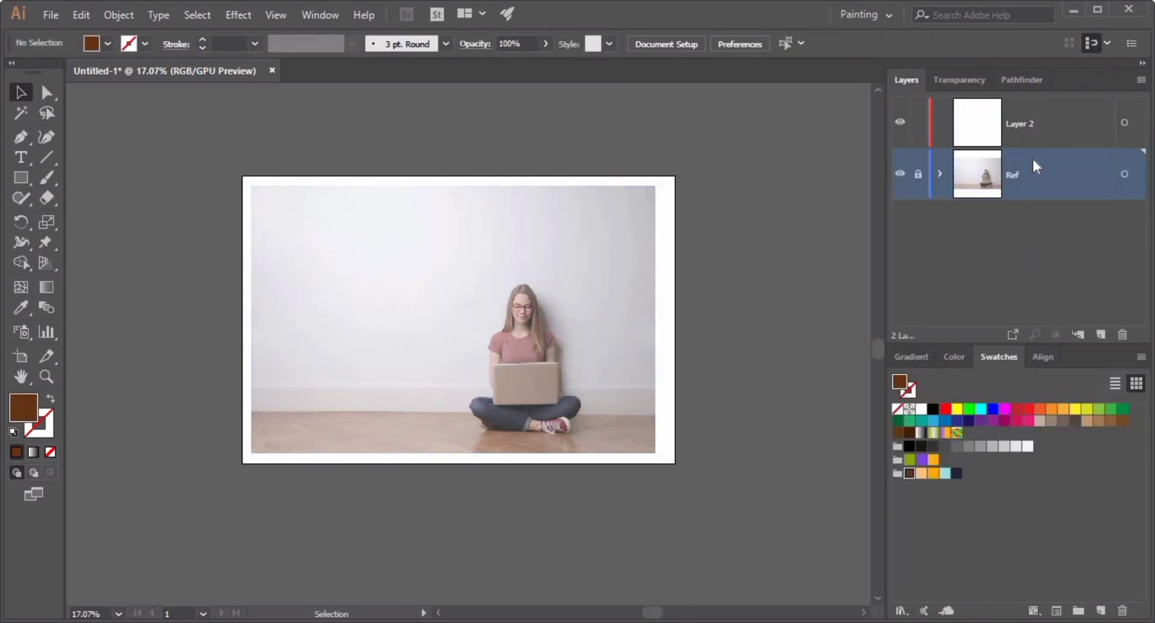
pyautogui.moveTo(1034, 112); pyautogui.dragTo(1023, 175)
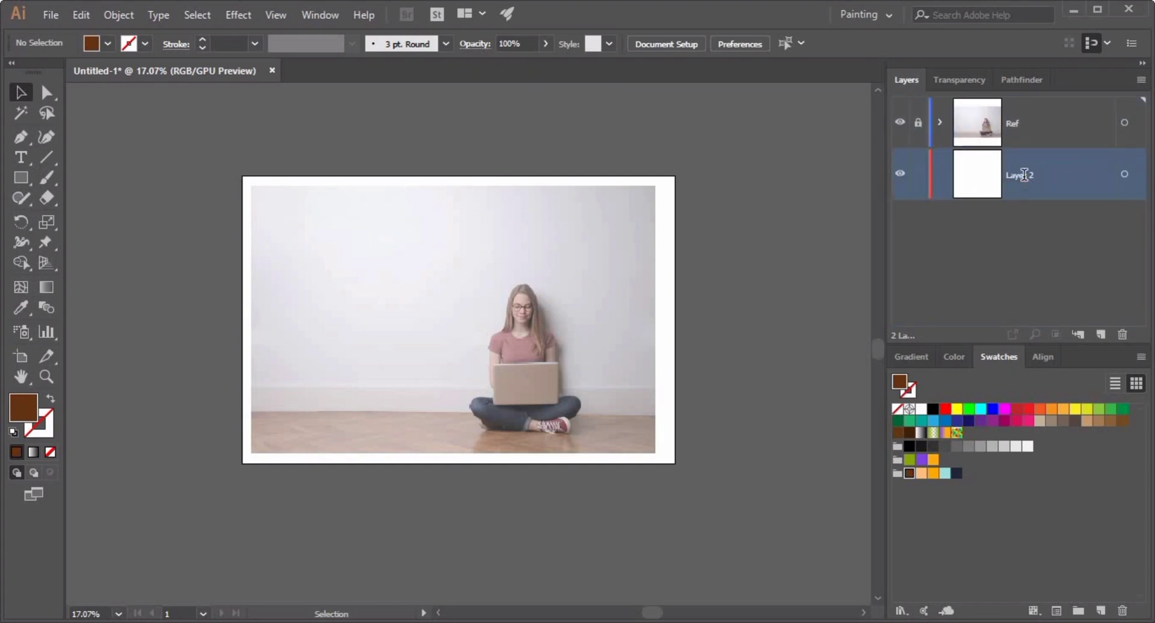
pyautogui.click(998, 227)
# Zoom in on the girl's head, target the Girl layer and start a Pen path at the hair parting.
pyautogui.moveTo(666, 392); pyautogui.dragTo(728, 385)
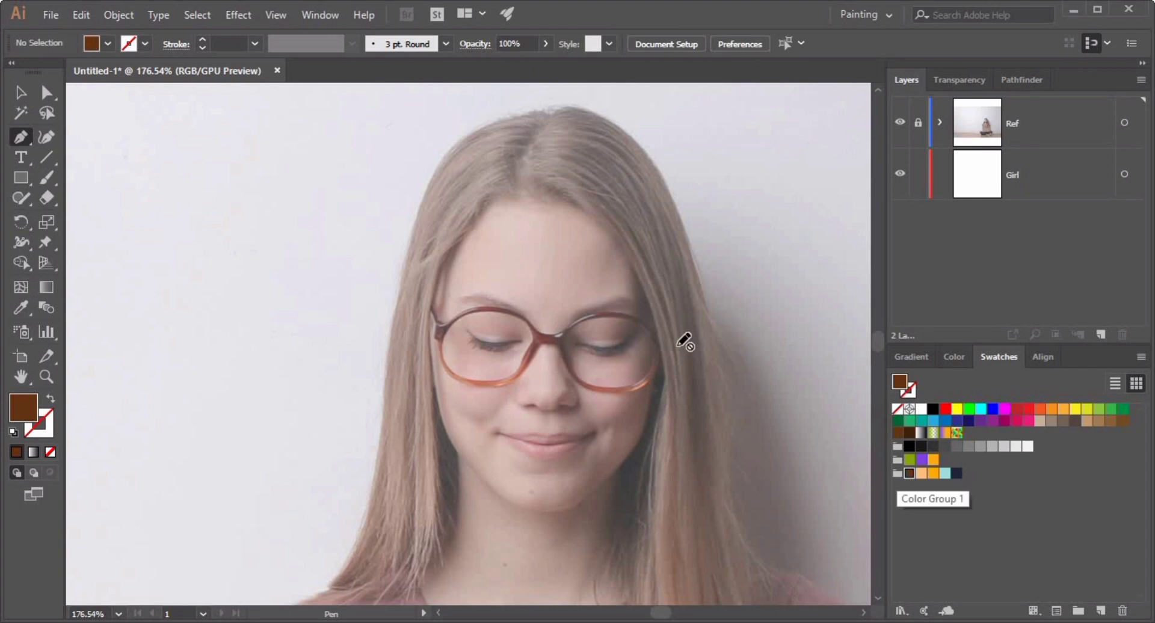
pyautogui.click(1083, 188)
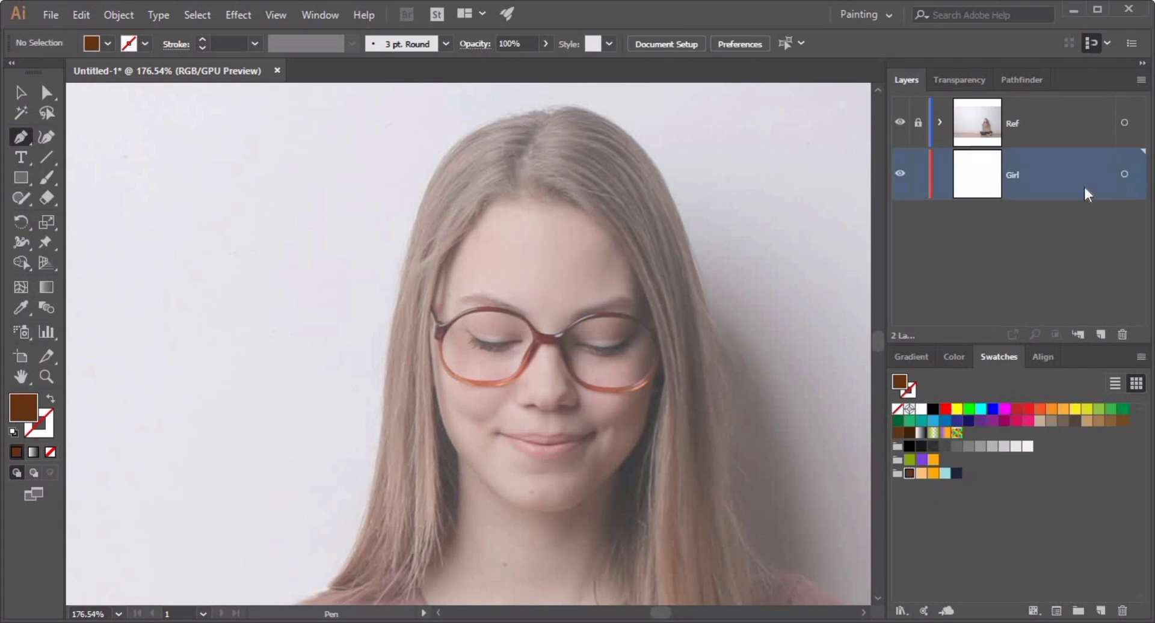
pyautogui.click(544, 199)
pyautogui.scroll(10, 596, 130)
pyautogui.click(602, 135)
pyautogui.moveTo(691, 332); pyautogui.dragTo(649, 446)
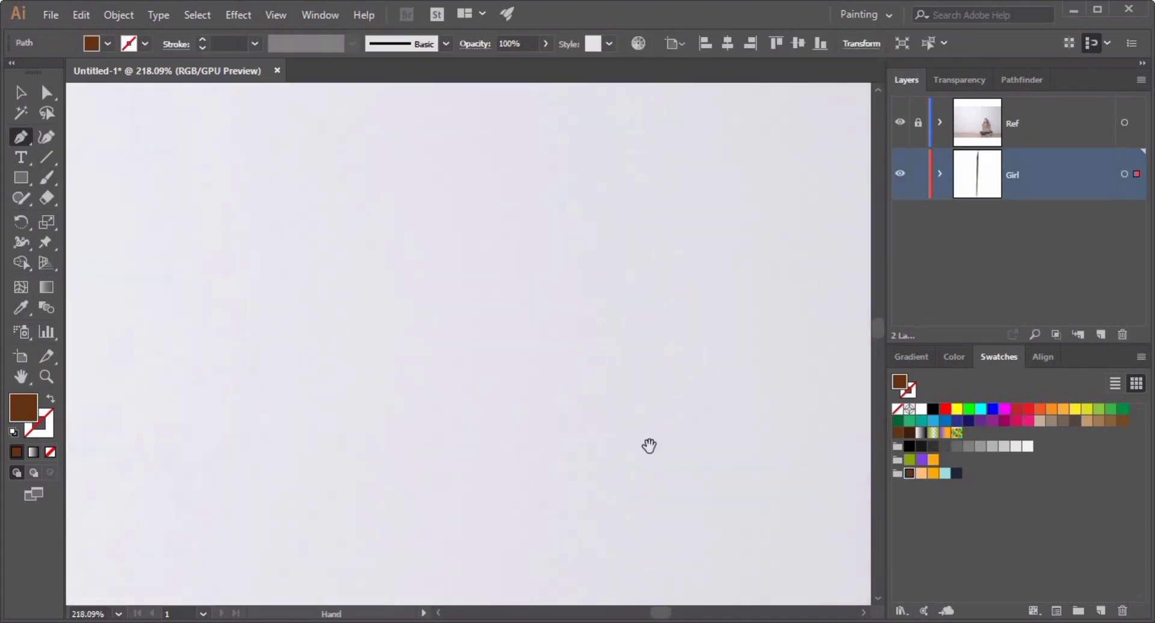
pyautogui.moveTo(650, 586); pyautogui.dragTo(613, 312)
pyautogui.click(493, 334)
pyautogui.moveTo(529, 314)
pyautogui.mouseDown()
pyautogui.moveTo(533, 301)
pyautogui.moveTo(512, 325)
pyautogui.mouseUp()
pyautogui.hotkey('ctrl', 'z')
pyautogui.hotkey('ctrl', 'z')
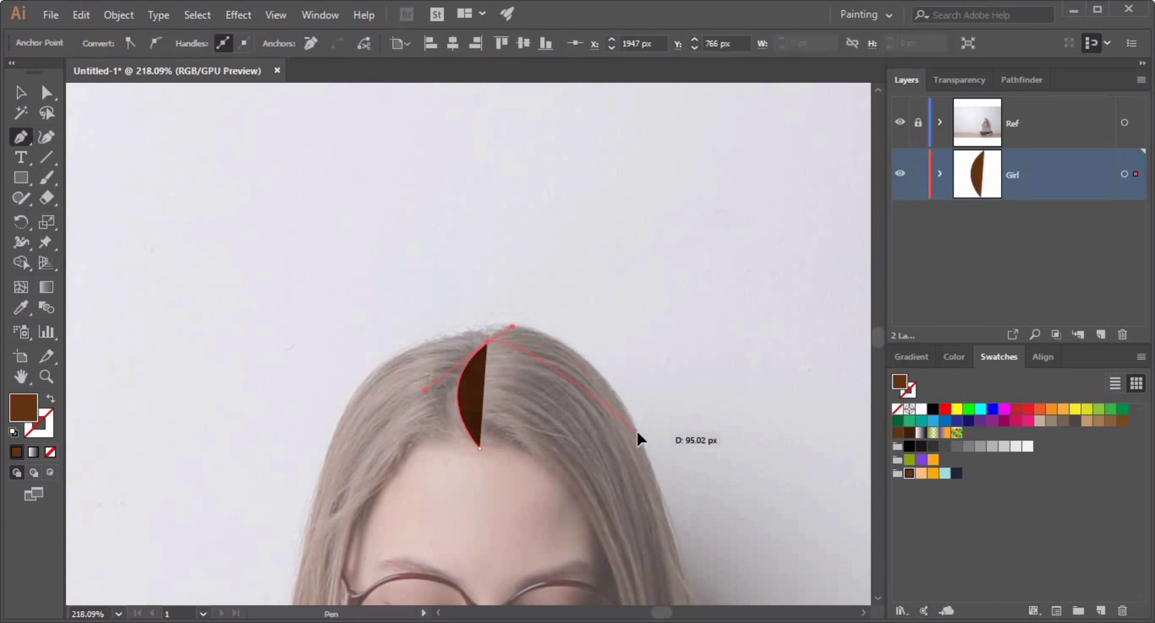
# Trace the outer edge of the right hair strand downward with Pen anchors.
pyautogui.moveTo(720, 558); pyautogui.dragTo(648, 460)
pyautogui.press('space')
pyautogui.moveTo(709, 559); pyautogui.dragTo(654, 299)
pyautogui.hotkey('ctrl', 'space')
pyautogui.moveTo(652, 336); pyautogui.dragTo(606, 404)
pyautogui.press('space')
pyautogui.moveTo(660, 535); pyautogui.dragTo(608, 391)
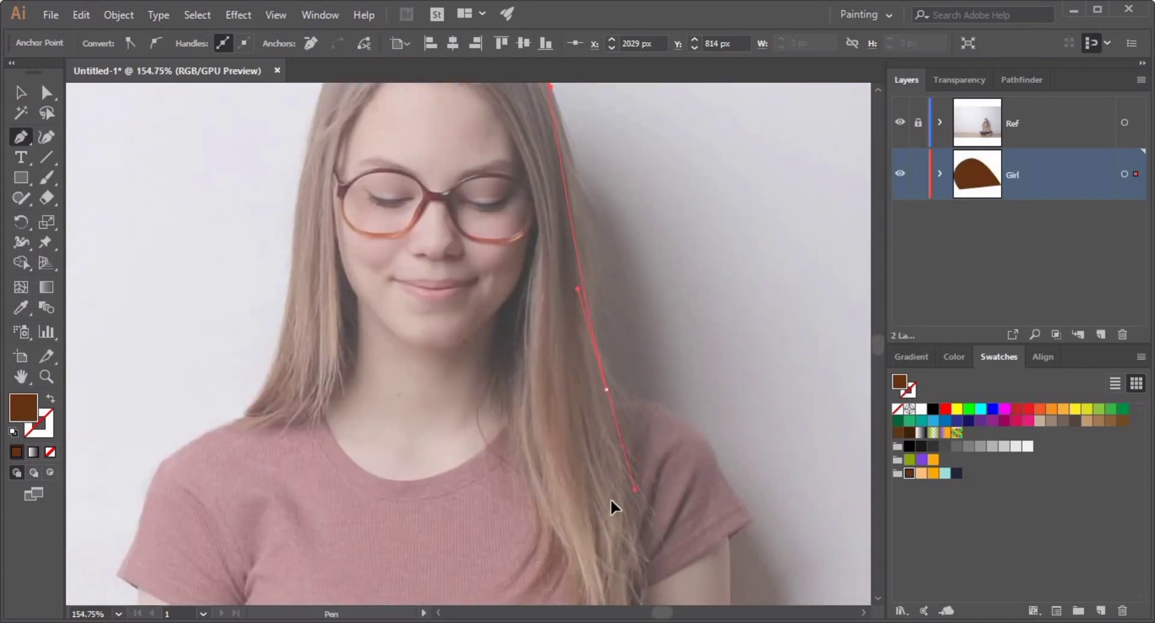
# Trace back up the strand's inner edge along the face and close the right hair shape at the parting.
pyautogui.moveTo(610, 498); pyautogui.dragTo(606, 549)
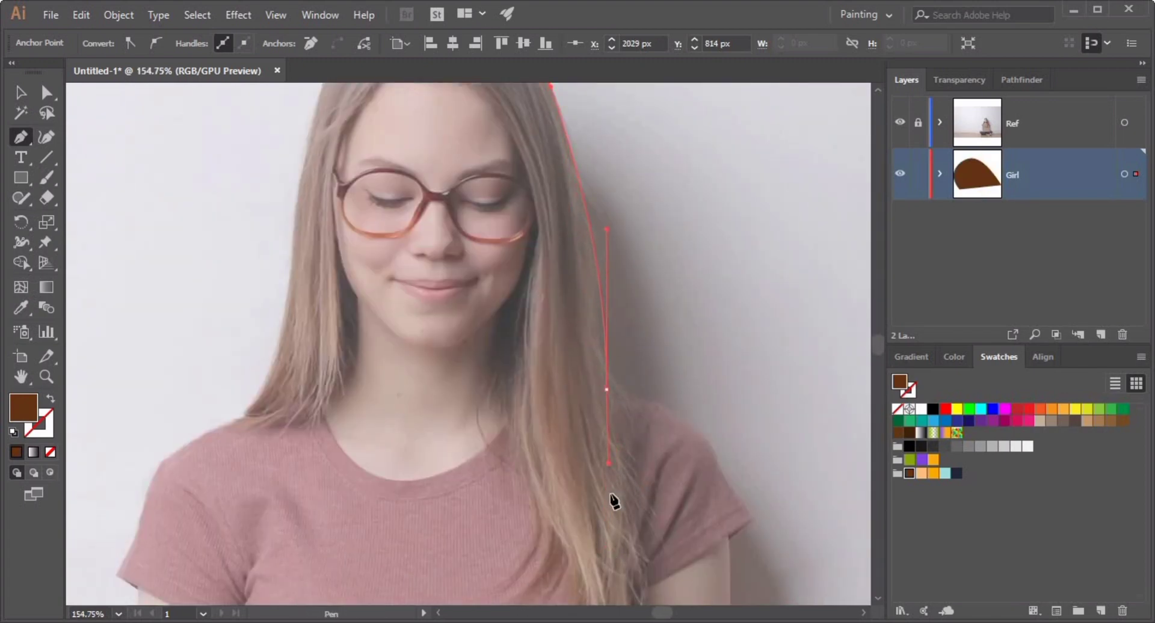
pyautogui.press('space')
pyautogui.moveTo(613, 499); pyautogui.dragTo(617, 457)
pyautogui.moveTo(533, 153); pyautogui.dragTo(543, 335)
pyautogui.moveTo(539, 377); pyautogui.dragTo(542, 488)
pyautogui.press('space')
pyautogui.moveTo(557, 422); pyautogui.dragTo(572, 330)
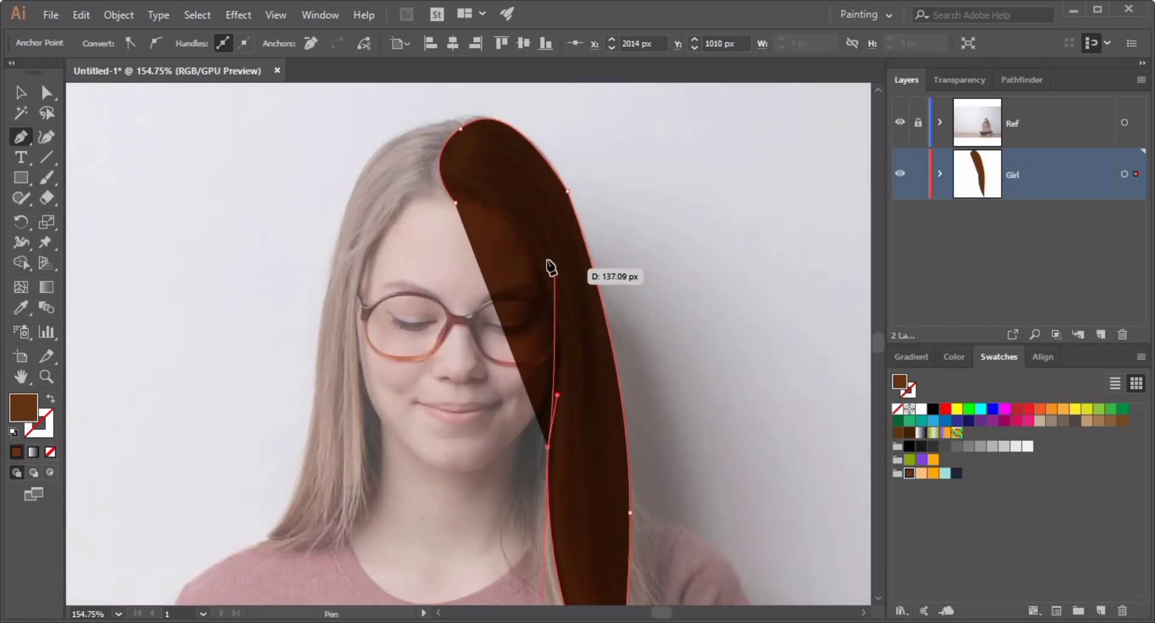
pyautogui.moveTo(546, 259); pyautogui.dragTo(512, 205)
pyautogui.click(456, 204)
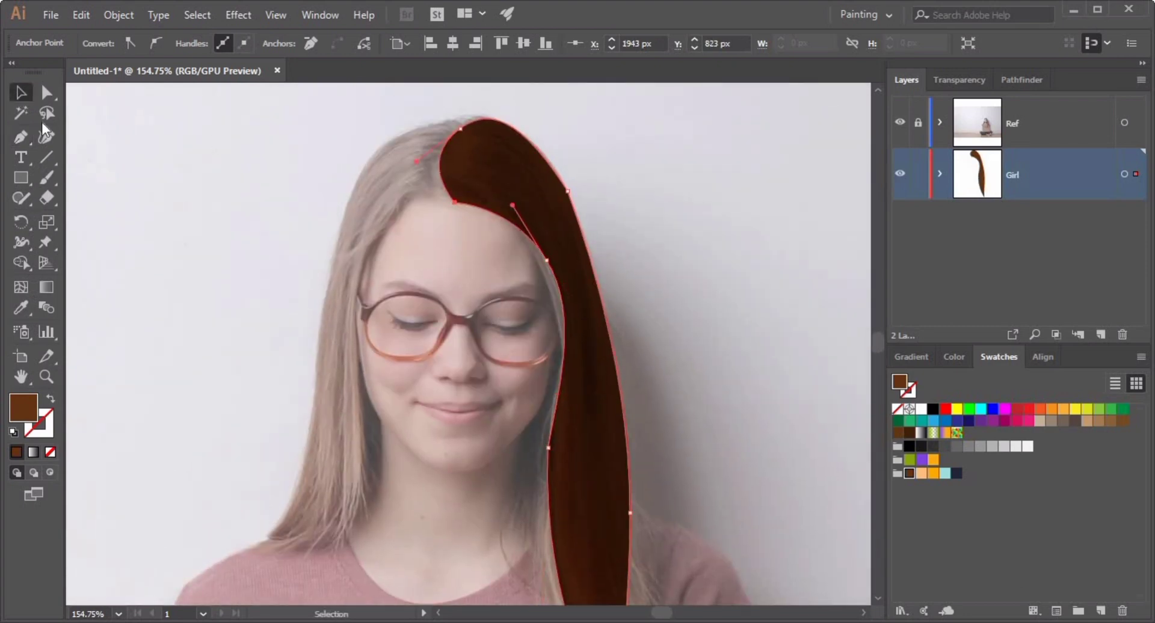
# Hide the Ref layer, select the right hair strand and switch to the Smooth tool.
pyautogui.click(740, 201)
pyautogui.click(577, 241)
pyautogui.click(764, 204)
pyautogui.click(900, 123)
pyautogui.click(555, 214)
pyautogui.moveTo(20, 199); pyautogui.dragTo(90, 239)
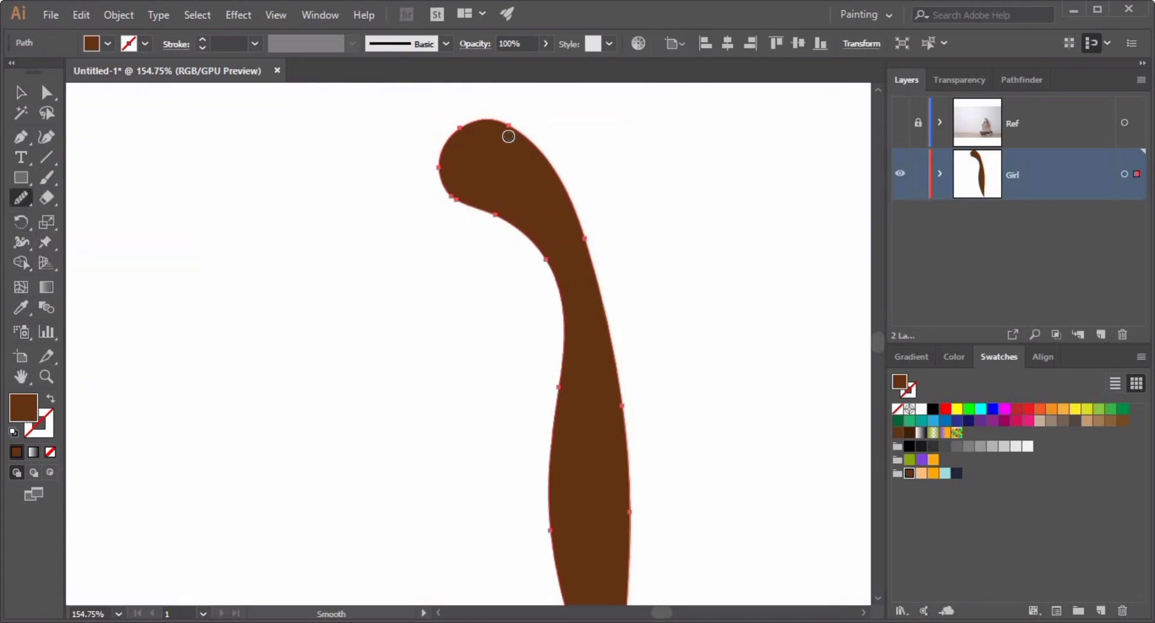
# Show the Ref layer again and smooth the strand's outline.
pyautogui.scroll(-10, 509, 136)
pyautogui.click(901, 125)
pyautogui.moveTo(718, 289)
pyautogui.mouseDown()
pyautogui.moveTo(665, 292)
pyautogui.moveTo(703, 297)
pyautogui.mouseUp()
pyautogui.moveTo(447, 257); pyautogui.dragTo(475, 345)
pyautogui.click(21, 93)
pyautogui.click(129, 157)
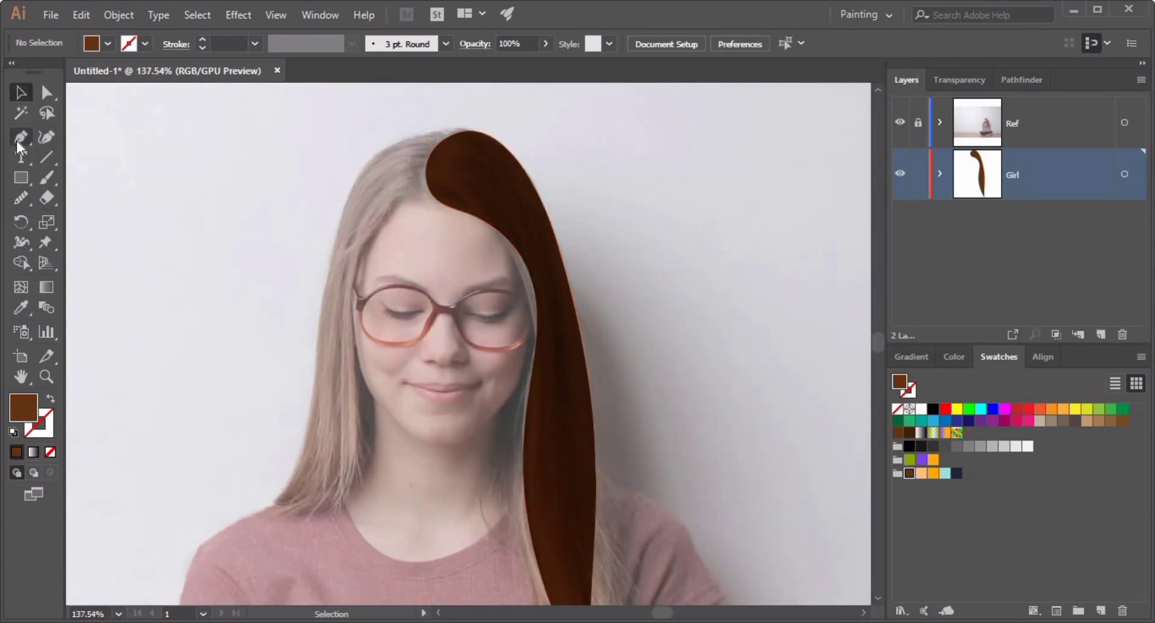
# Trace the left side of the hair with the Pen tool from the crown down to the shoulder and back up around the face.
pyautogui.click(20, 138)
pyautogui.moveTo(459, 131); pyautogui.dragTo(335, 244)
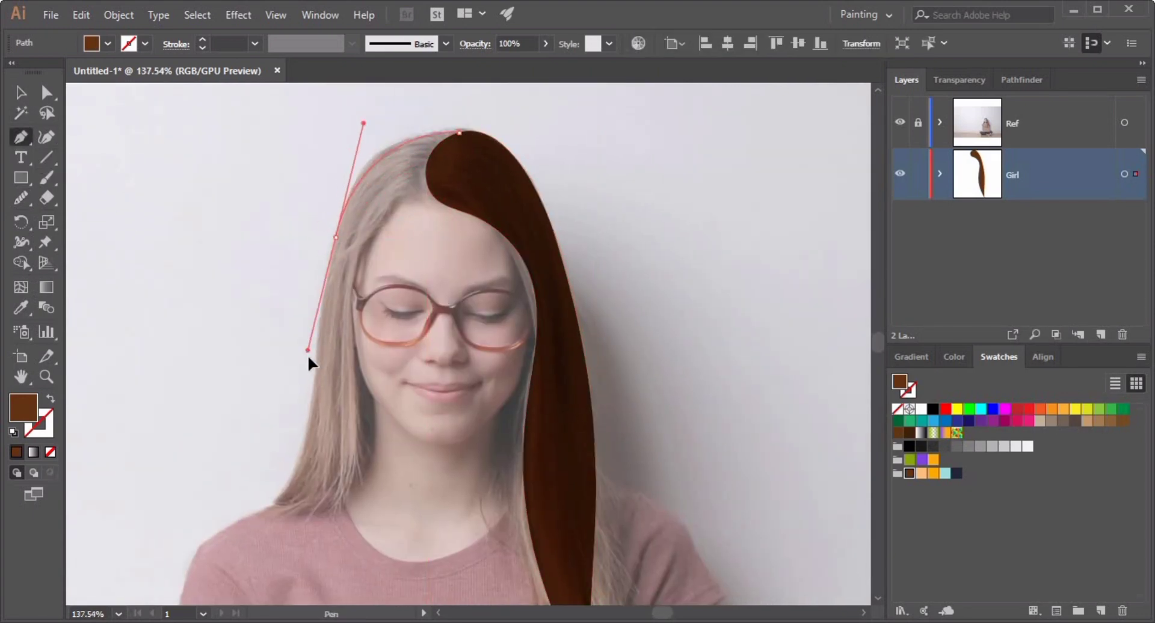
pyautogui.click(319, 328)
pyautogui.moveTo(264, 512); pyautogui.dragTo(308, 525)
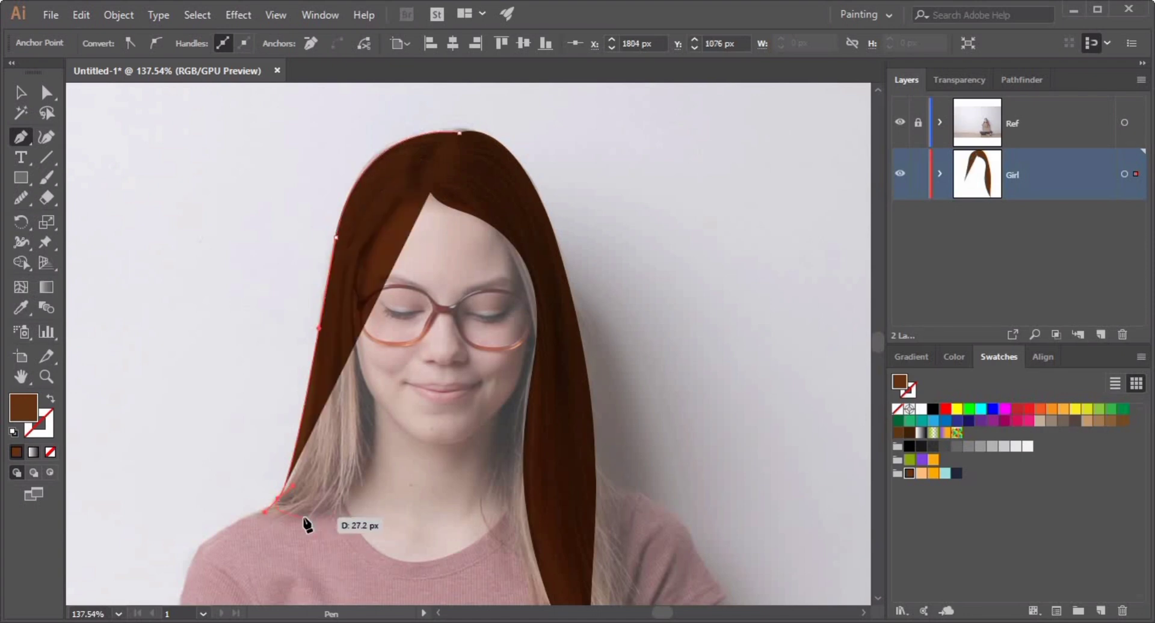
pyautogui.click(254, 511)
pyautogui.click(339, 510)
pyautogui.moveTo(361, 425); pyautogui.dragTo(359, 378)
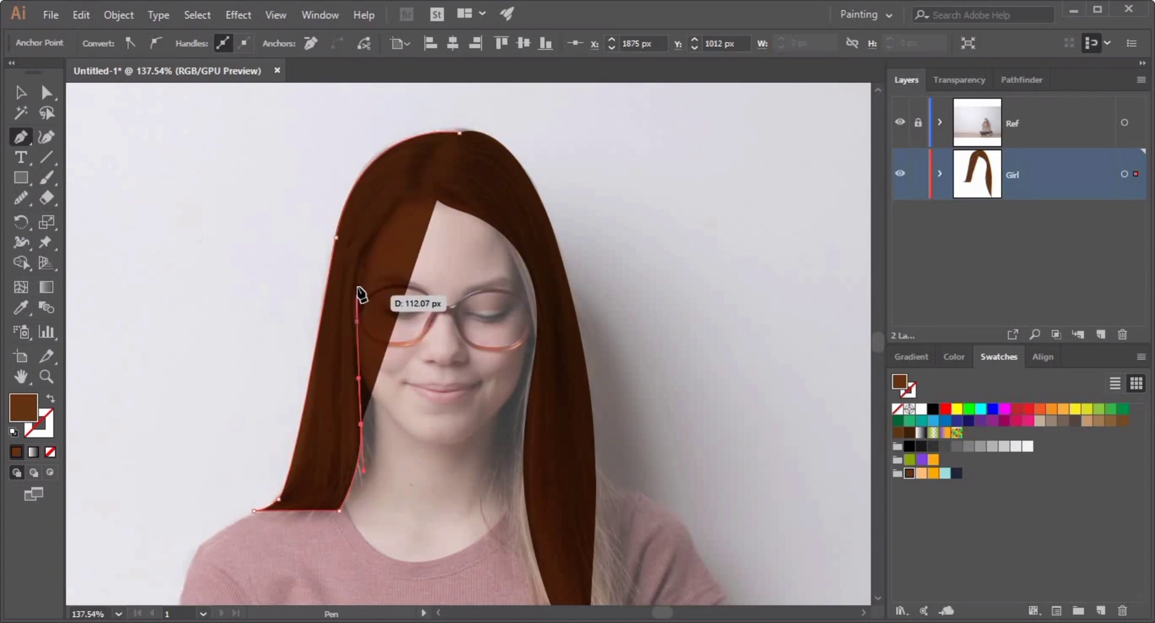
pyautogui.moveTo(355, 282); pyautogui.dragTo(390, 235)
pyautogui.moveTo(426, 184); pyautogui.dragTo(438, 185)
pyautogui.click(459, 131)
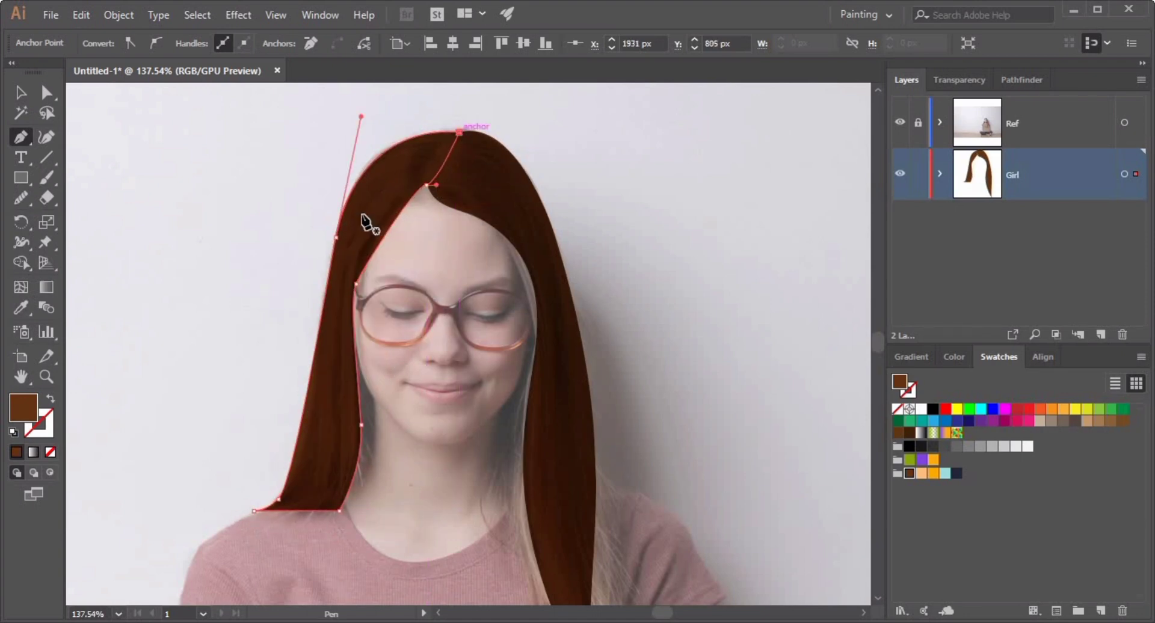
# Give the left hair shape a lighter brown fill.
pyautogui.press('v')
pyautogui.click(292, 227)
pyautogui.click(344, 250)
pyautogui.doubleClick(23, 408)
pyautogui.click(269, 192)
pyautogui.click(502, 79)
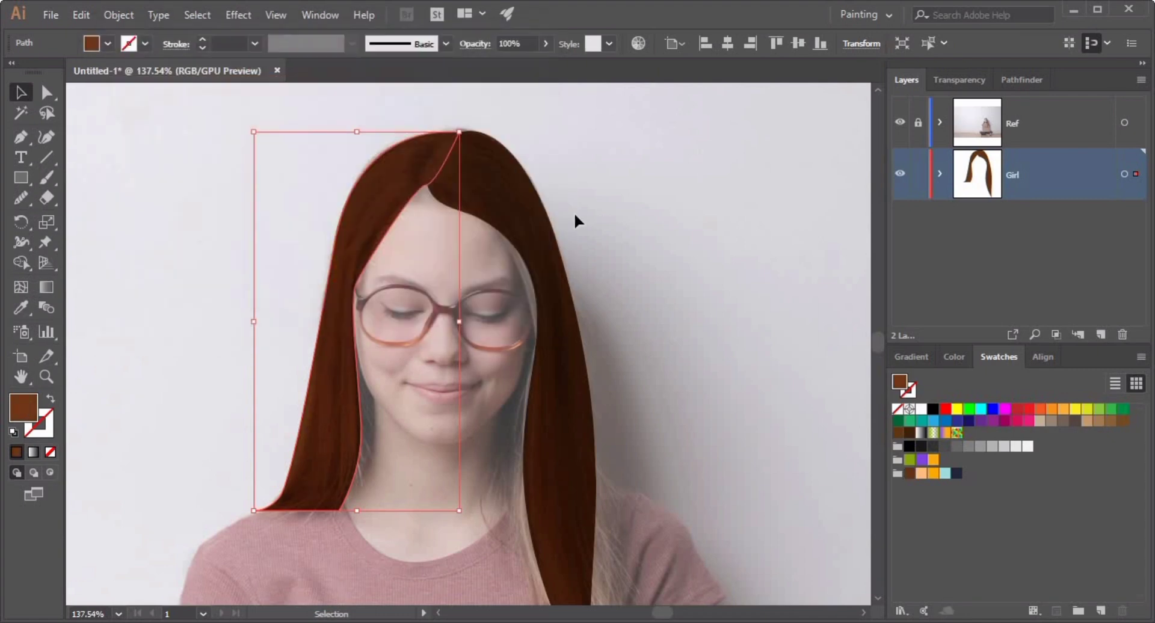
pyautogui.click(582, 213)
# Hide the Ref layer and bring the right hair strand to the front.
pyautogui.click(900, 122)
pyautogui.rightClick(481, 193)
pyautogui.moveTo(582, 455)
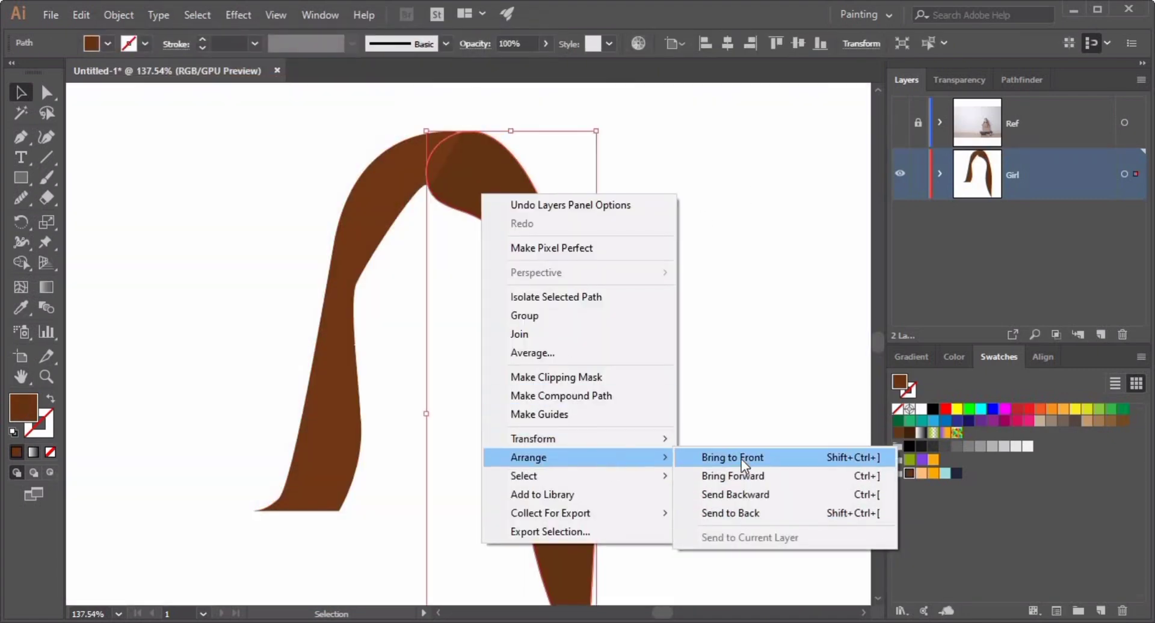
pyautogui.click(741, 456)
# Adjust the anchor points where the two hair shapes meet at the crown with Direct Selection.
pyautogui.click(700, 370)
pyautogui.moveTo(462, 199); pyautogui.dragTo(688, 265)
pyautogui.moveTo(481, 114); pyautogui.dragTo(461, 524)
pyautogui.click(240, 442)
pyautogui.click(47, 93)
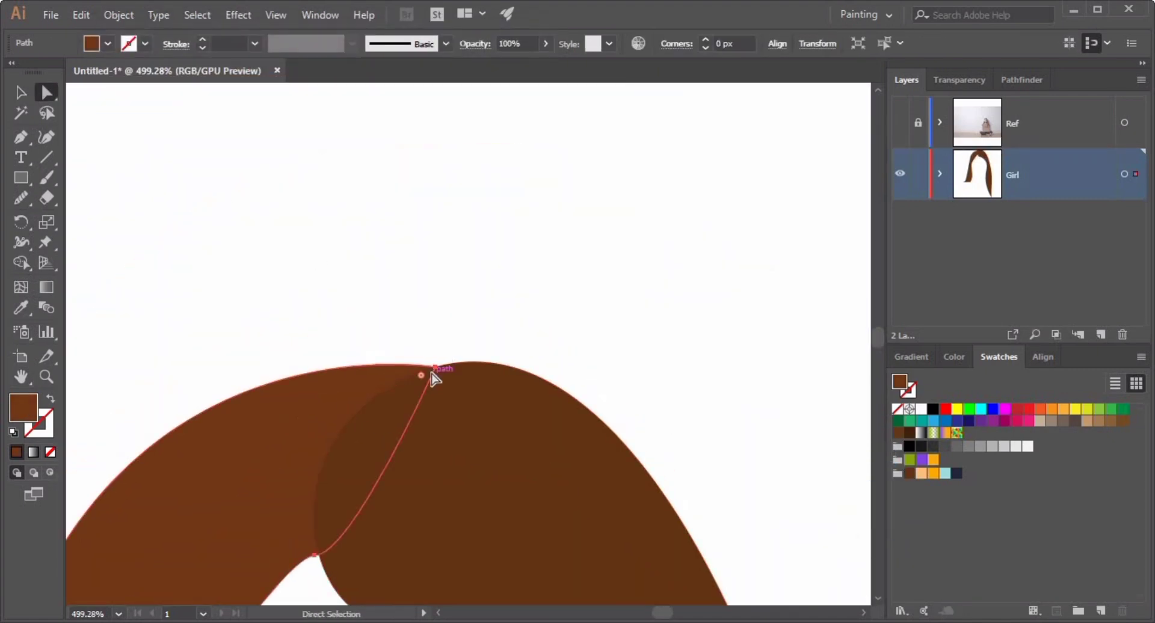
pyautogui.moveTo(435, 367); pyautogui.dragTo(482, 362)
pyautogui.moveTo(320, 559)
pyautogui.mouseDown()
pyautogui.moveTo(424, 241)
pyautogui.moveTo(421, 259)
pyautogui.moveTo(446, 293)
pyautogui.mouseUp()
pyautogui.click(791, 167)
pyautogui.scroll(-5, 443, 324)
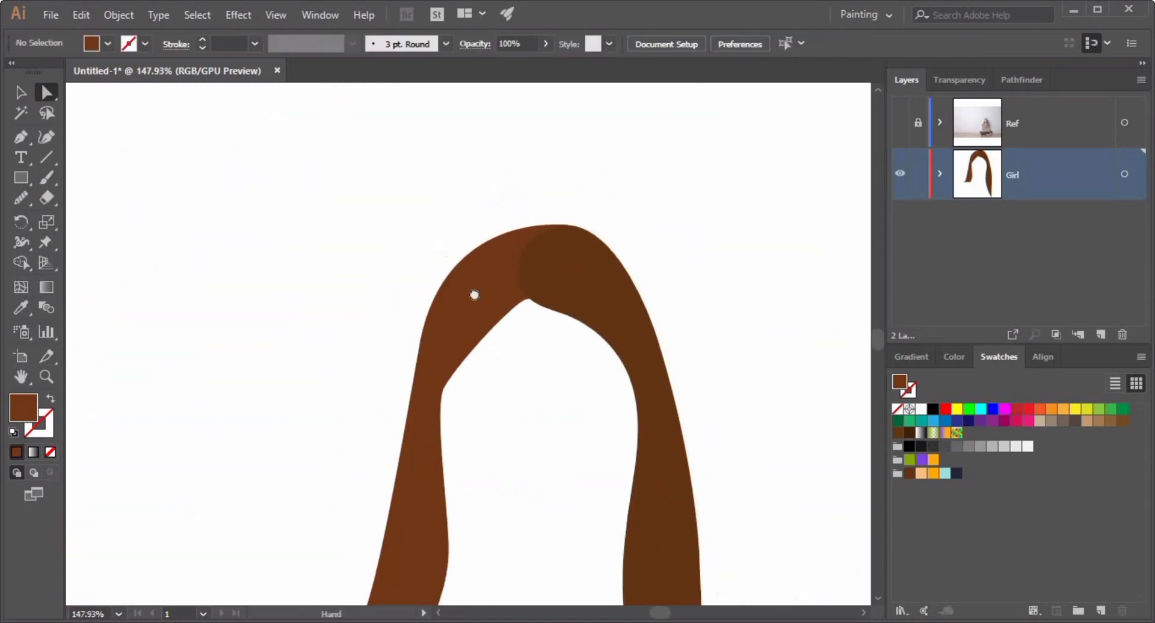
# Draw a narrow highlight shape inside the right hair strand with the Pen tool.
pyautogui.click(22, 137)
pyautogui.moveTo(565, 346); pyautogui.dragTo(619, 391)
pyautogui.moveTo(526, 319); pyautogui.dragTo(490, 262)
pyautogui.click(491, 237)
pyautogui.moveTo(501, 443); pyautogui.dragTo(518, 492)
pyautogui.click(523, 506)
pyautogui.moveTo(530, 325); pyautogui.dragTo(525, 301)
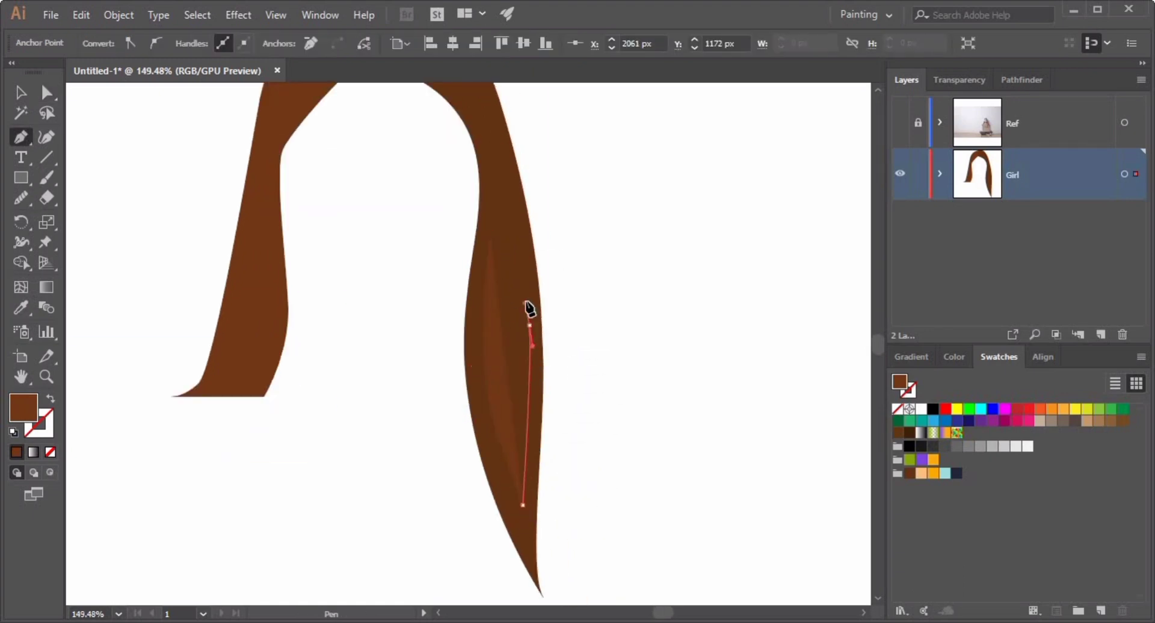
pyautogui.click(497, 199)
pyautogui.moveTo(469, 361); pyautogui.dragTo(480, 348)
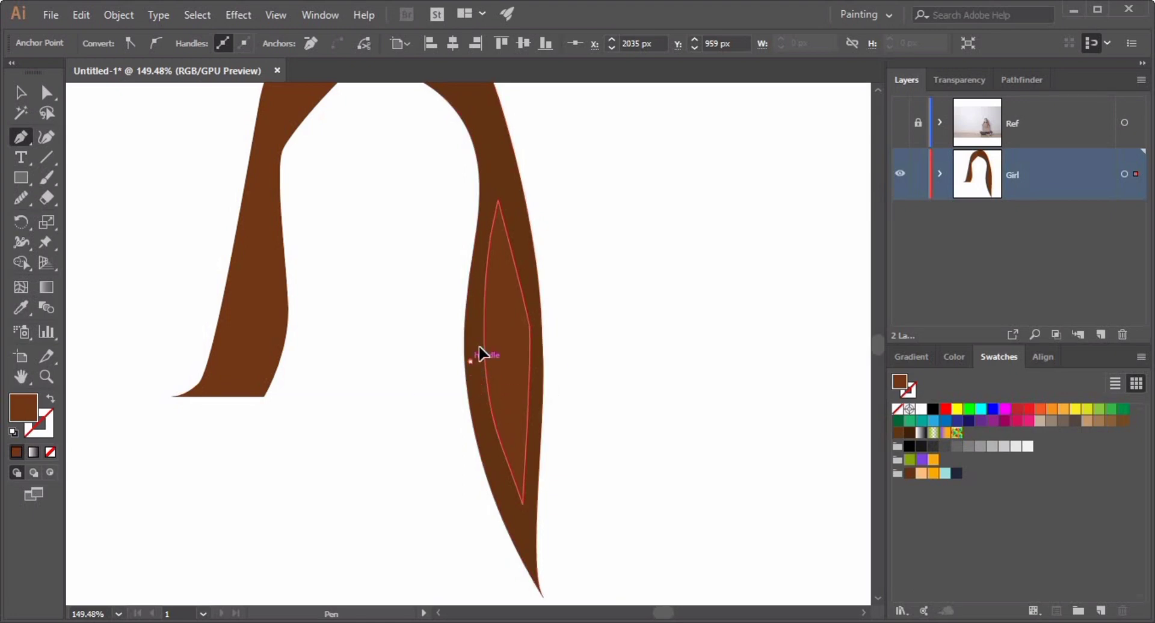
# Smooth the highlight shape's outline and reselect it.
pyautogui.click(21, 93)
pyautogui.click(359, 491)
pyautogui.click(506, 373)
pyautogui.click(21, 198)
pyautogui.moveTo(504, 224); pyautogui.dragTo(528, 415)
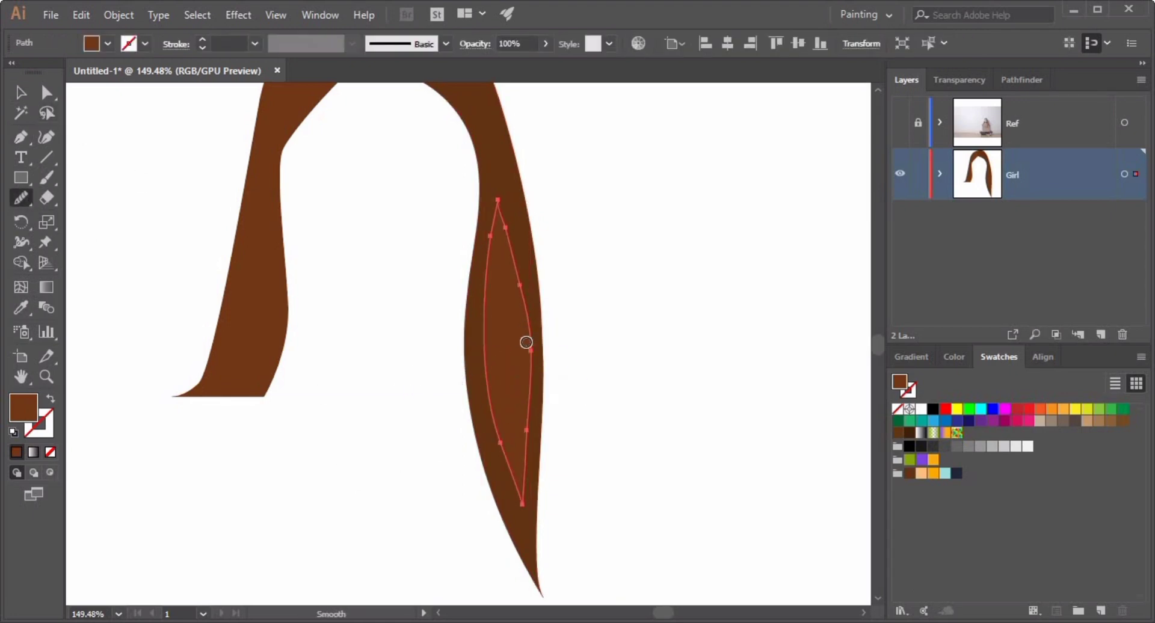
pyautogui.press('v')
pyautogui.click(133, 163)
pyautogui.click(497, 386)
# Set the highlight's blend mode to Lighten.
pyautogui.click(958, 80)
pyautogui.click(975, 106)
pyautogui.click(990, 208)
pyautogui.click(704, 279)
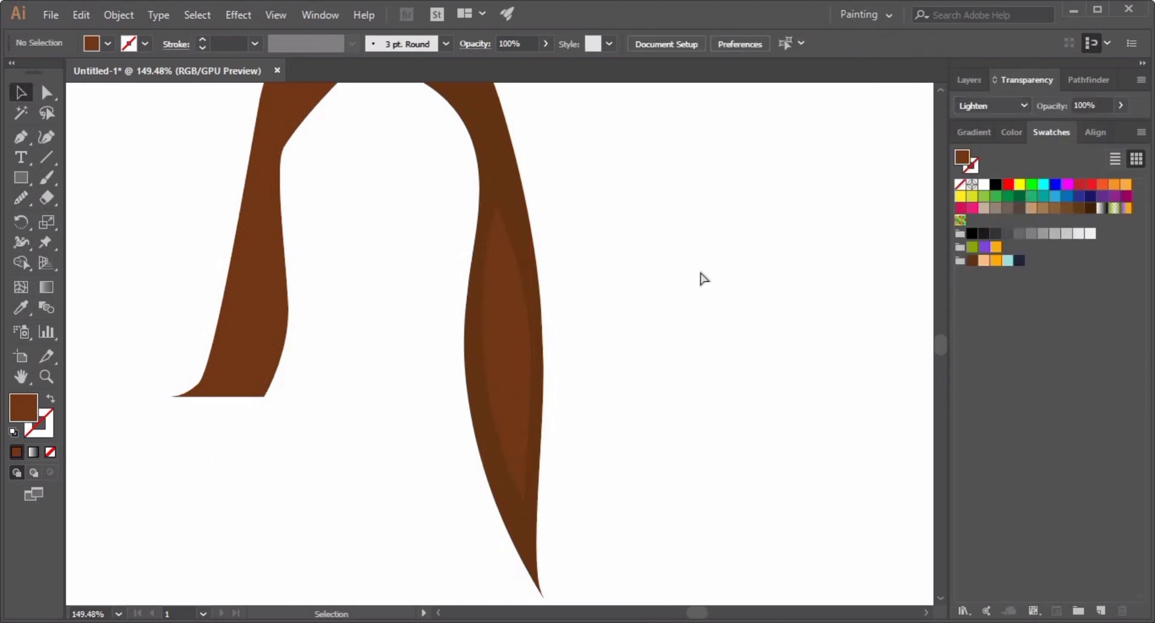
pyautogui.moveTo(691, 329); pyautogui.dragTo(713, 345)
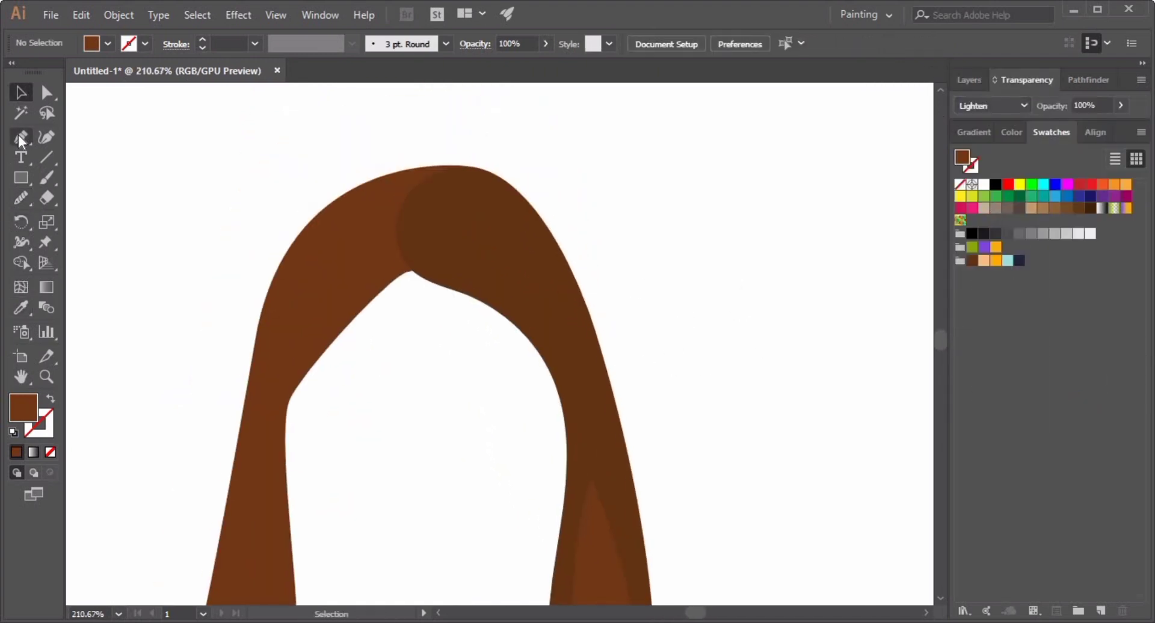
# Draw a small highlight shape on the crown of the hair with the Pen tool.
pyautogui.click(419, 220)
pyautogui.moveTo(474, 188); pyautogui.dragTo(514, 208)
pyautogui.moveTo(553, 264)
pyautogui.mouseDown()
pyautogui.moveTo(559, 291)
pyautogui.moveTo(474, 294)
pyautogui.mouseUp()
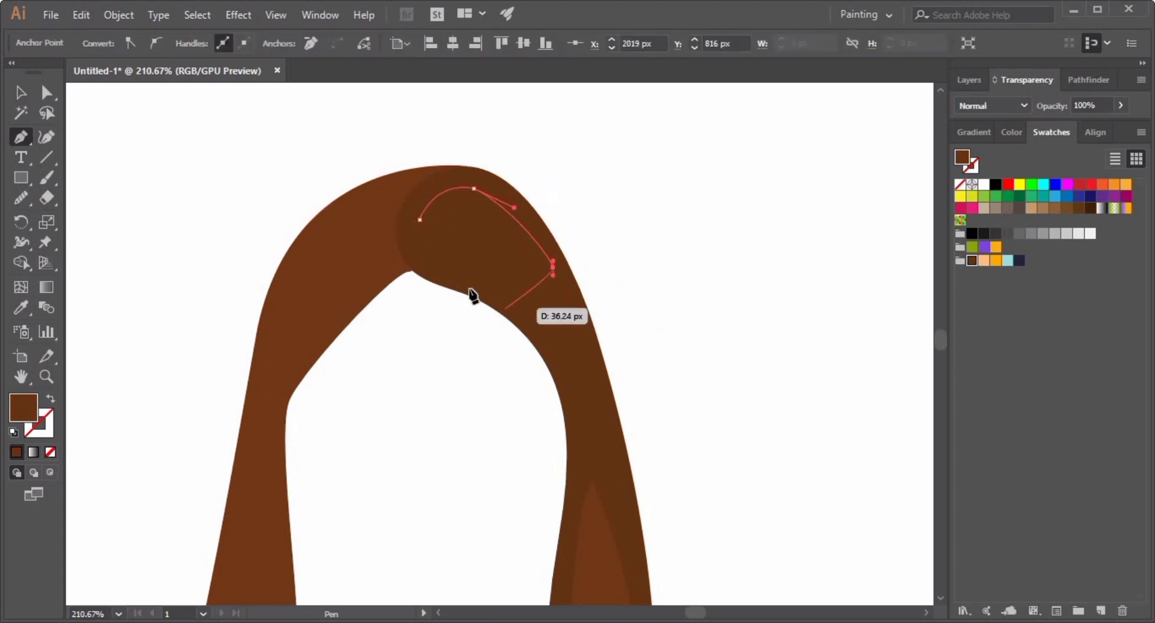
pyautogui.moveTo(420, 220); pyautogui.dragTo(399, 170)
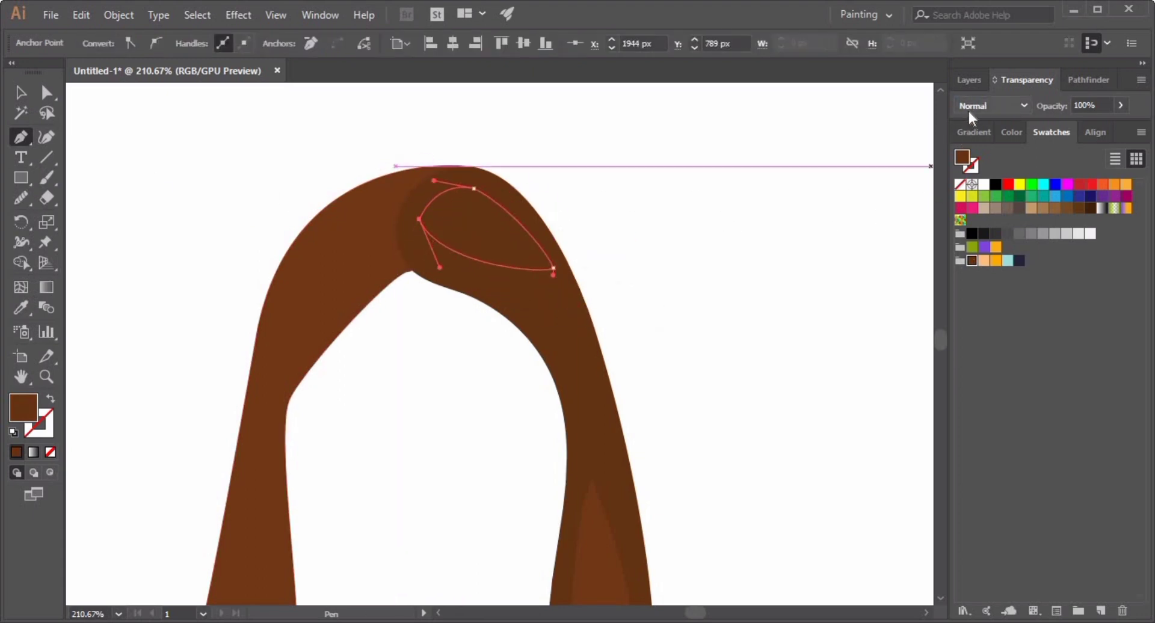
# Set the crown highlight to Screen blend mode at 50% opacity.
pyautogui.click(992, 105)
pyautogui.click(988, 219)
pyautogui.press('v')
pyautogui.click(1071, 105)
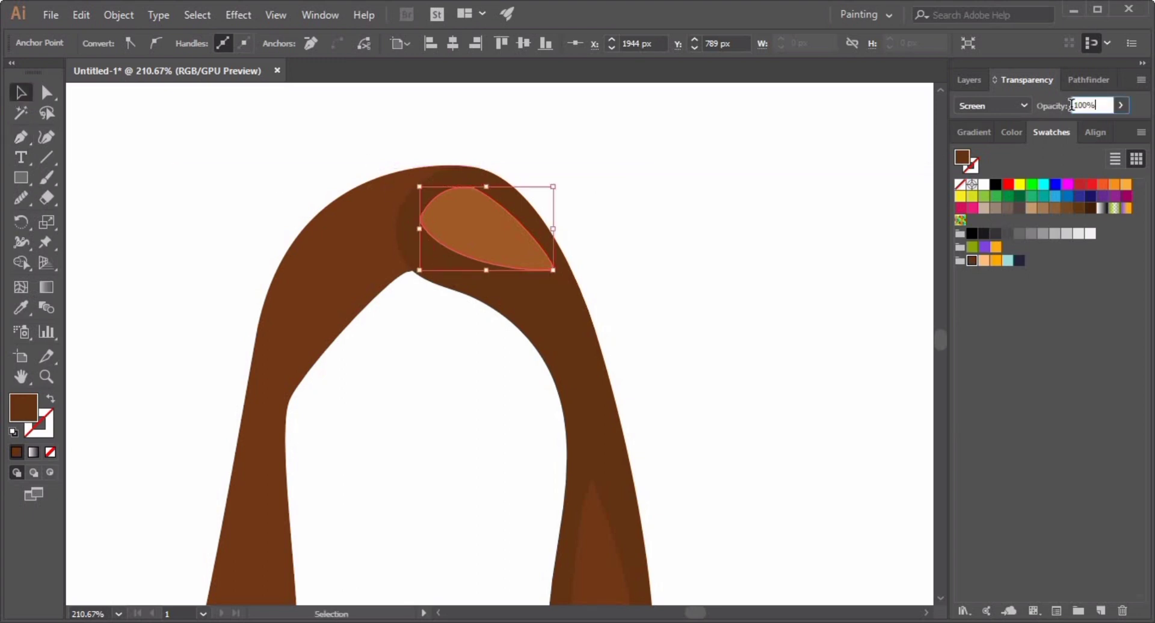
pyautogui.moveTo(1071, 106); pyautogui.dragTo(1063, 107)
pyautogui.write('50')
pyautogui.press('Return')
# Zoom out and sample the hair strand's appearance onto the crown highlight with the Eyedropper.
pyautogui.click(720, 308)
pyautogui.moveTo(720, 308); pyautogui.dragTo(493, 382)
pyautogui.click(569, 236)
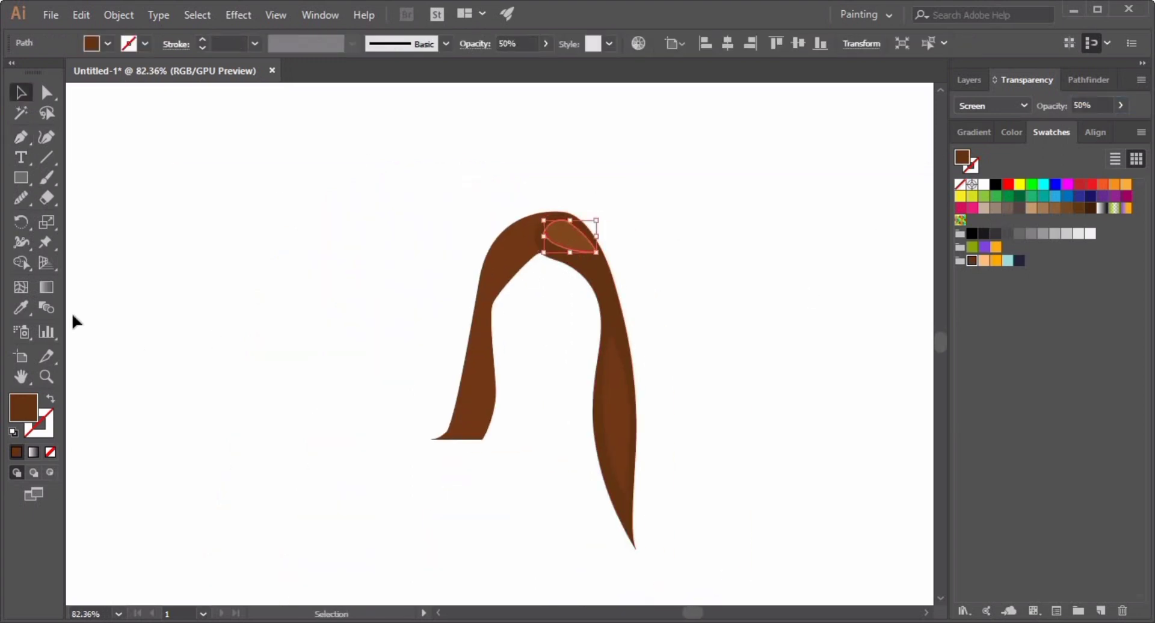
pyautogui.click(21, 308)
pyautogui.click(617, 415)
pyautogui.click(21, 93)
pyautogui.click(680, 332)
pyautogui.moveTo(883, 294); pyautogui.dragTo(800, 288)
# Show the Ref layer and refine the right strand's inner edge anchors beside the face with Direct Selection.
pyautogui.click(968, 80)
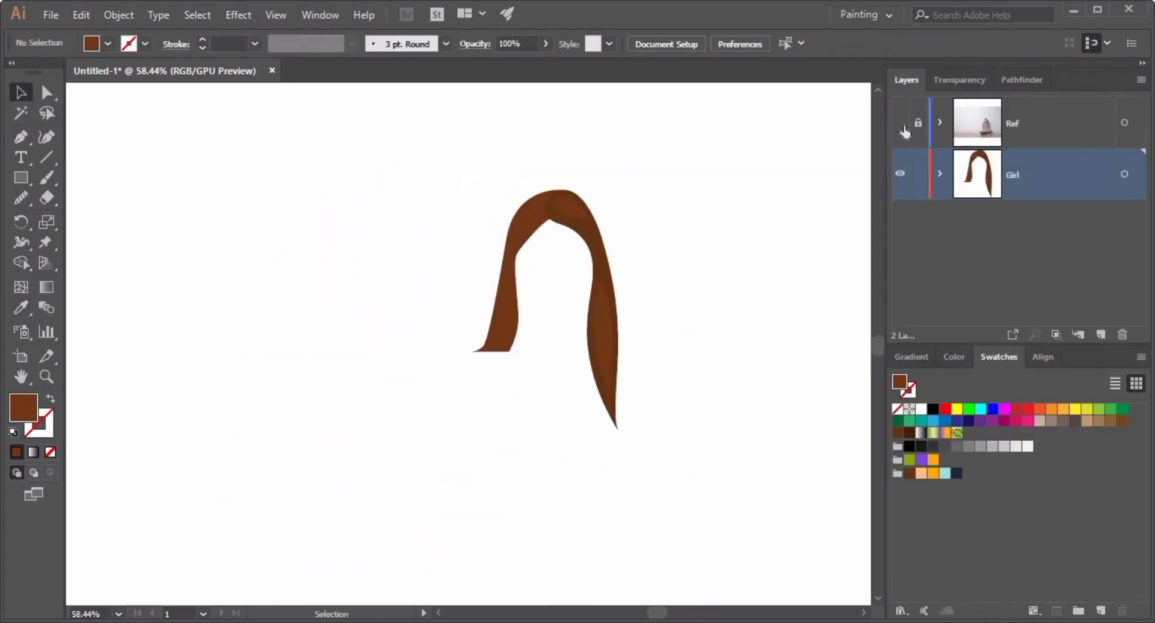
pyautogui.click(902, 125)
pyautogui.moveTo(690, 342); pyautogui.dragTo(825, 441)
pyautogui.moveTo(554, 151); pyautogui.dragTo(662, 217)
pyautogui.moveTo(605, 305); pyautogui.dragTo(722, 349)
pyautogui.click(619, 355)
pyautogui.press('a')
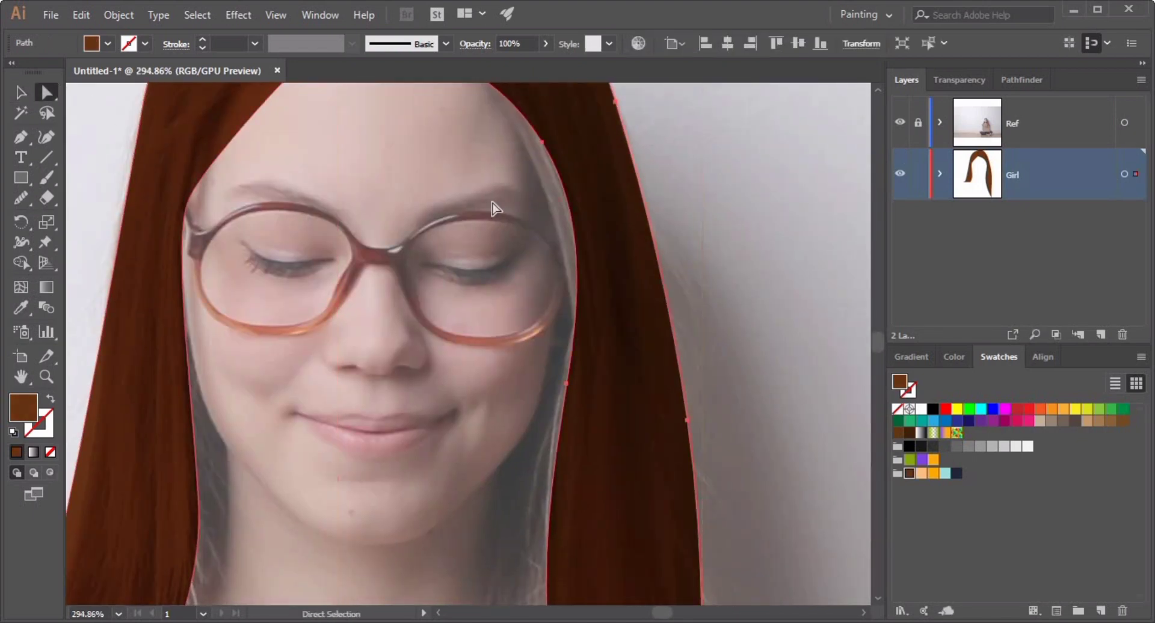
pyautogui.moveTo(541, 144); pyautogui.dragTo(569, 308)
pyautogui.moveTo(567, 384); pyautogui.dragTo(558, 383)
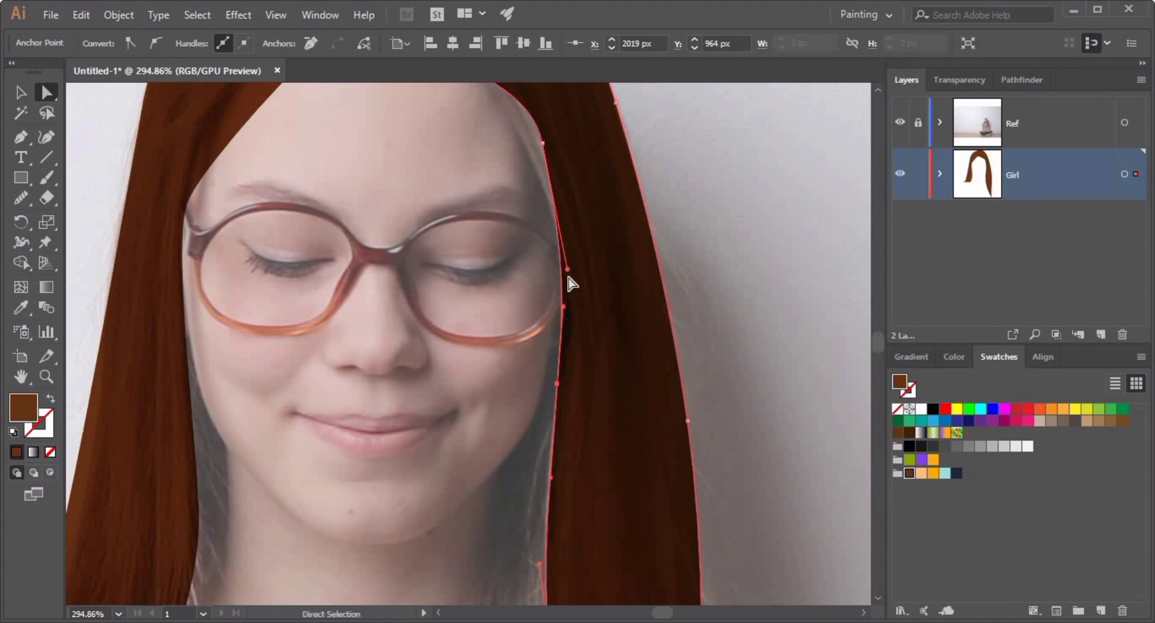
pyautogui.moveTo(569, 272)
pyautogui.mouseDown()
pyautogui.moveTo(593, 265)
pyautogui.moveTo(584, 272)
pyautogui.mouseUp()
pyautogui.scroll(3, 546, 334)
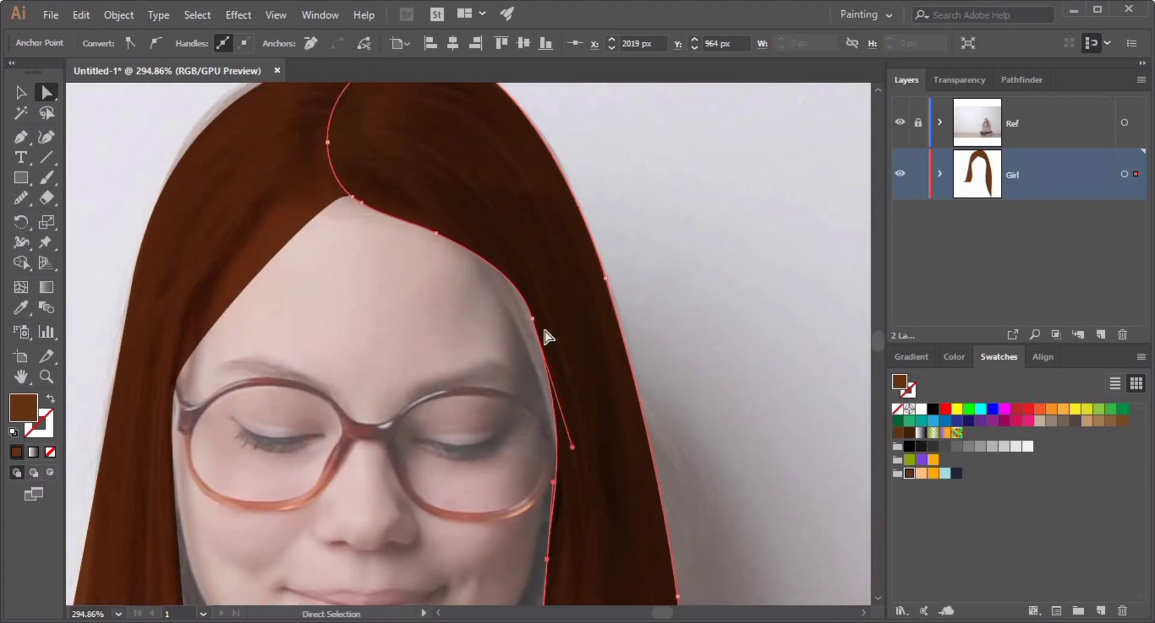
# Adjust an anchor on the right strand's inner edge beside the face and smooth that edge with the Smooth tool.
pyautogui.moveTo(523, 321); pyautogui.dragTo(524, 340)
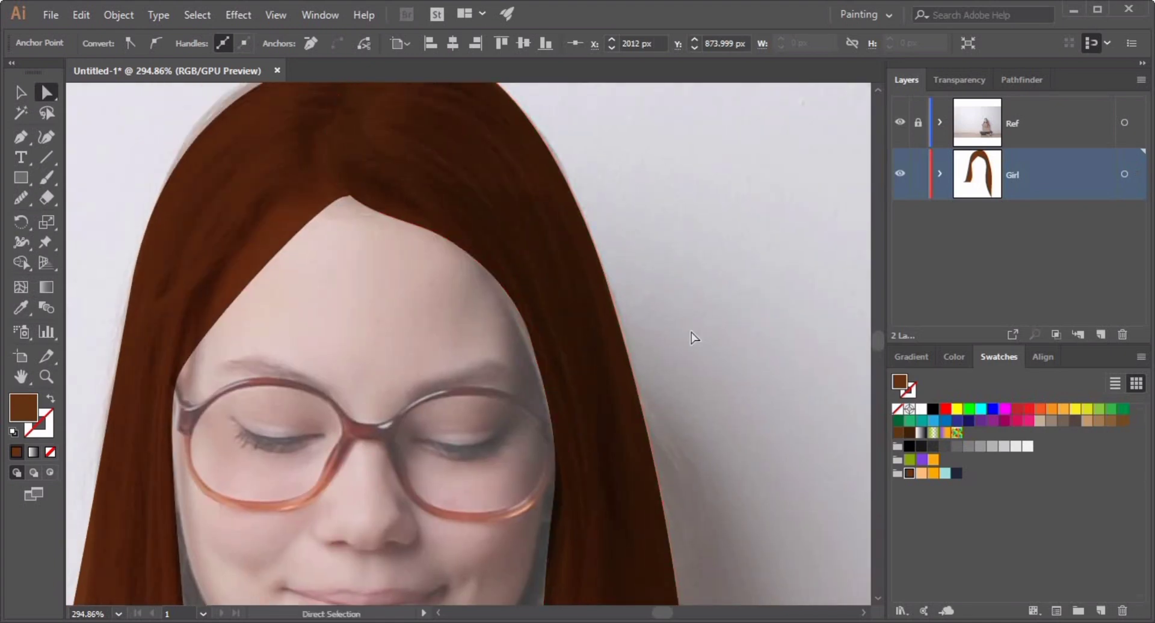
pyautogui.moveTo(423, 230); pyautogui.dragTo(550, 481)
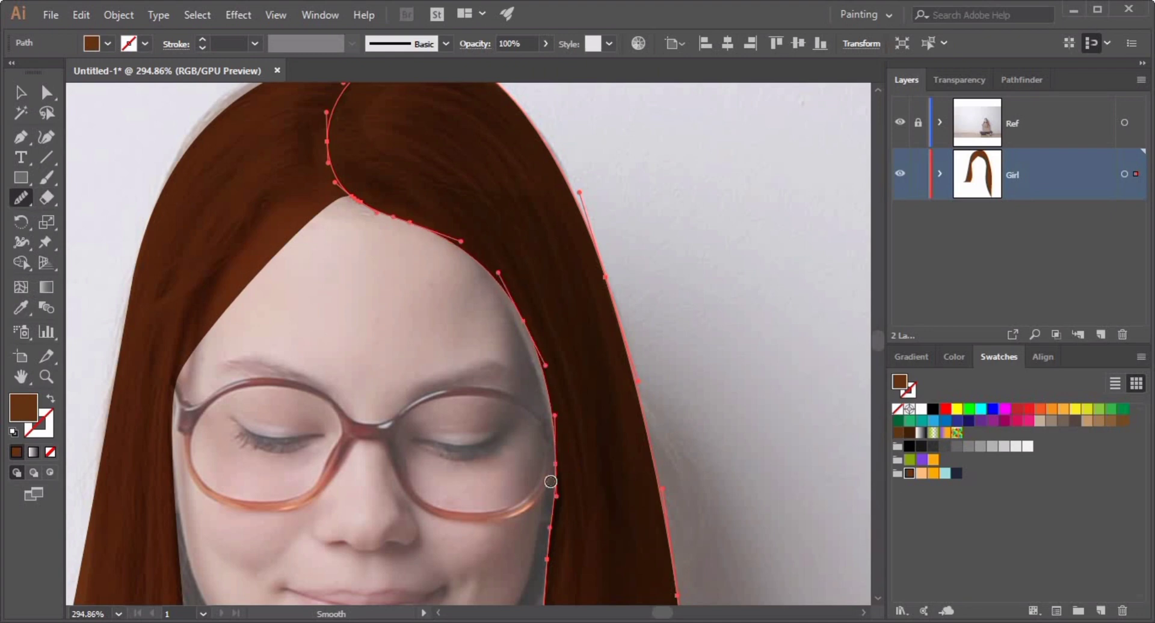
pyautogui.press('v')
pyautogui.click(744, 378)
# Refine the left strand's inner edge along the face by moving its lower anchor and adjusting its handle.
pyautogui.moveTo(469, 356); pyautogui.dragTo(535, 139)
pyautogui.click(222, 373)
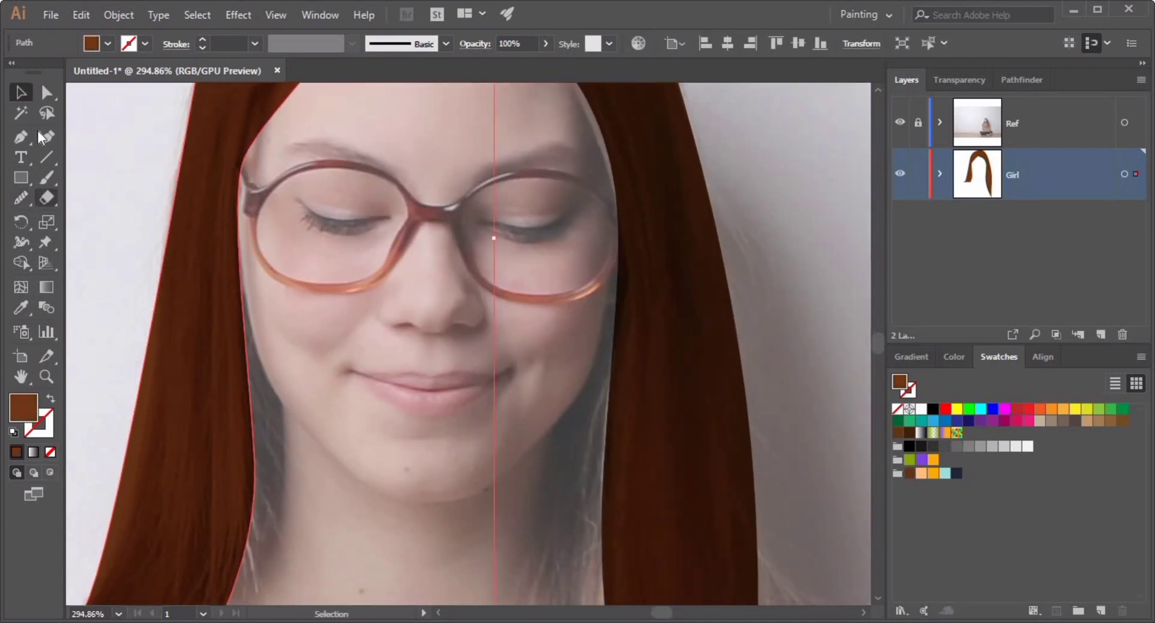
pyautogui.press('a')
pyautogui.moveTo(251, 466); pyautogui.dragTo(275, 482)
pyautogui.moveTo(238, 166); pyautogui.dragTo(268, 146)
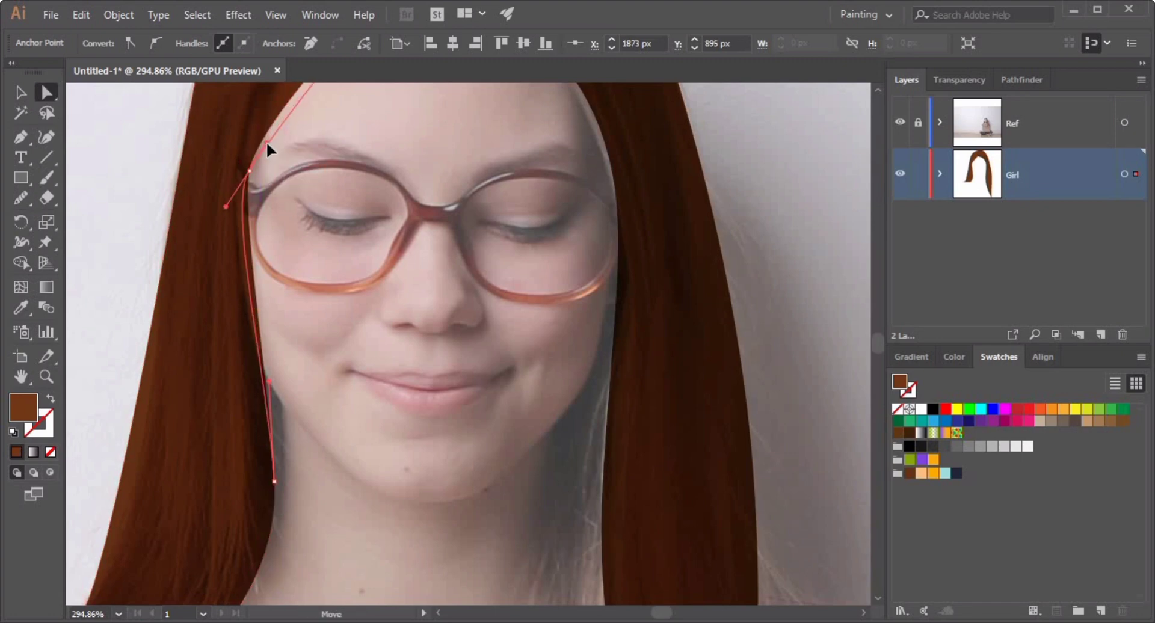
pyautogui.hotkey('ctrl', '0')
pyautogui.press('v')
pyautogui.click(163, 206)
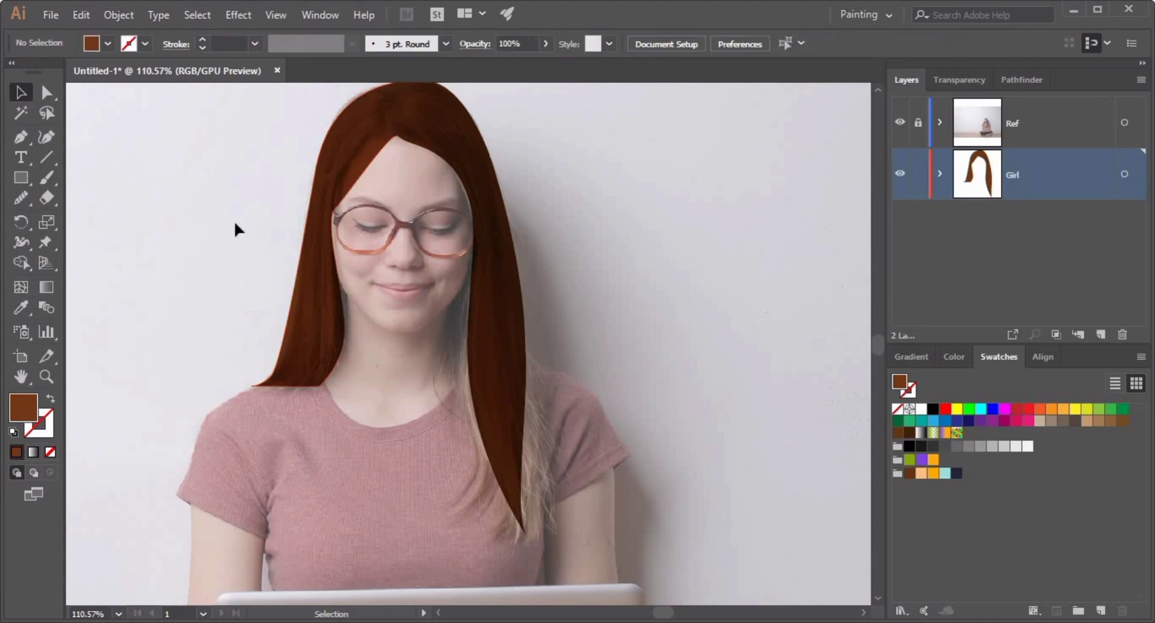
# Smooth the left strand's inner edge beside the glasses with the Smooth tool.
pyautogui.click(286, 237)
pyautogui.moveTo(334, 225); pyautogui.dragTo(342, 189)
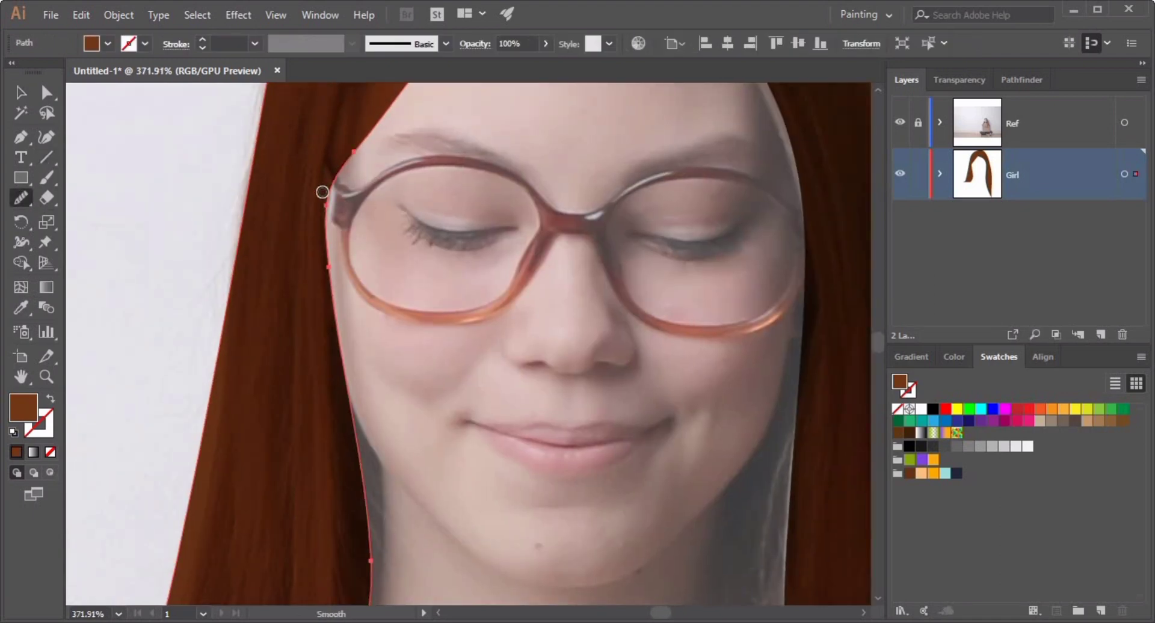
pyautogui.click(23, 95)
pyautogui.click(511, 336)
pyautogui.moveTo(511, 337); pyautogui.dragTo(379, 355)
# Draw the face shape around the girl's face with the Pen tool, filled with the light skin swatch.
pyautogui.click(21, 138)
pyautogui.click(923, 474)
pyautogui.moveTo(409, 306); pyautogui.dragTo(595, 307)
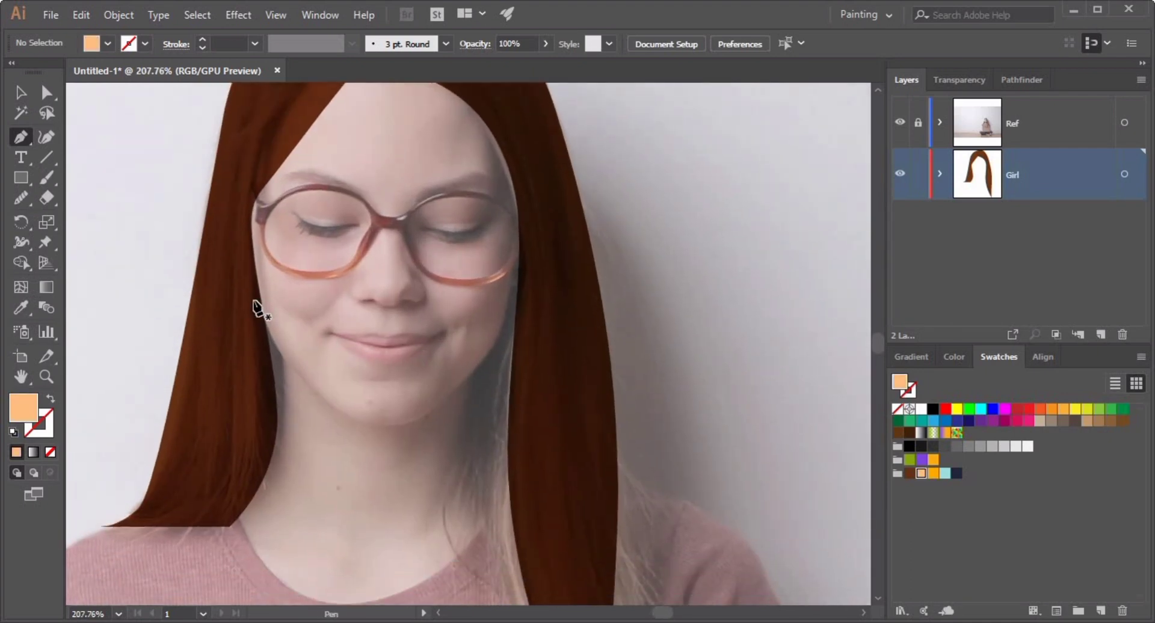
pyautogui.click(253, 301)
pyautogui.moveTo(372, 421); pyautogui.dragTo(438, 430)
pyautogui.moveTo(493, 348); pyautogui.dragTo(515, 305)
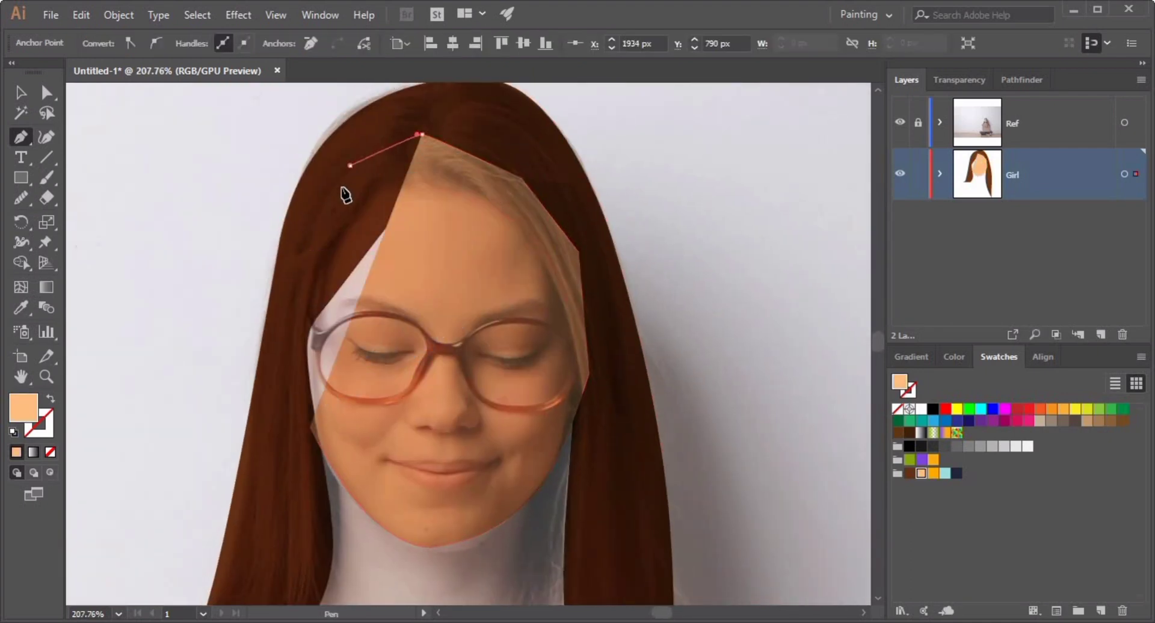
pyautogui.click(350, 165)
pyautogui.click(309, 257)
pyautogui.click(285, 345)
pyautogui.click(309, 427)
pyautogui.click(19, 92)
# Send the face shape to the back, behind the hair.
pyautogui.click(945, 81)
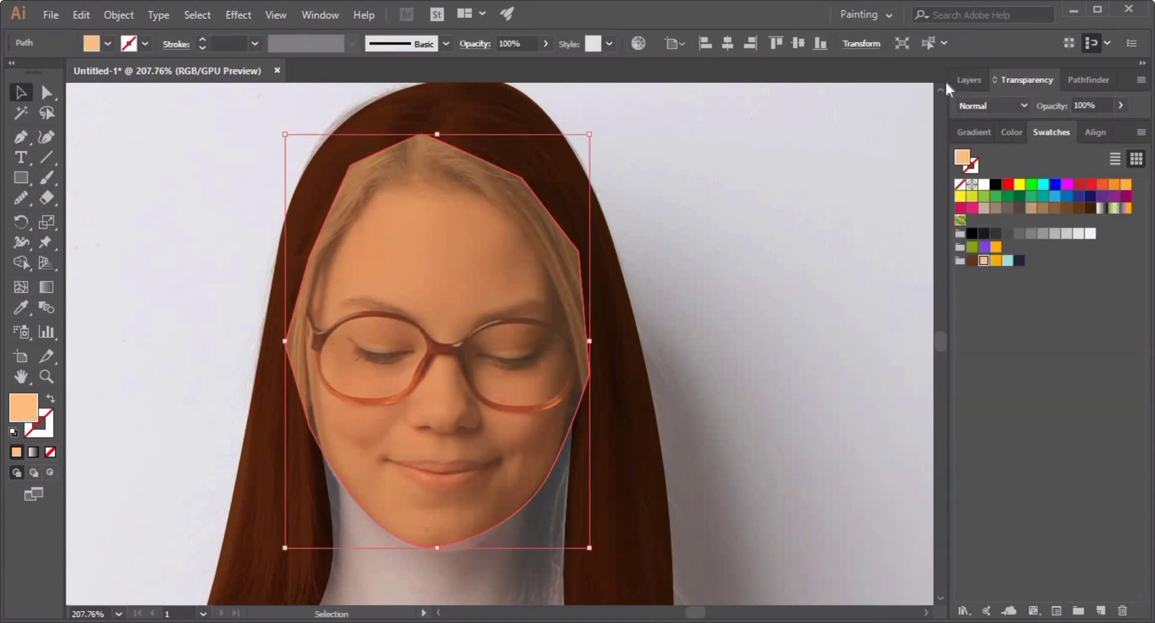
pyautogui.click(953, 79)
pyautogui.press('a')
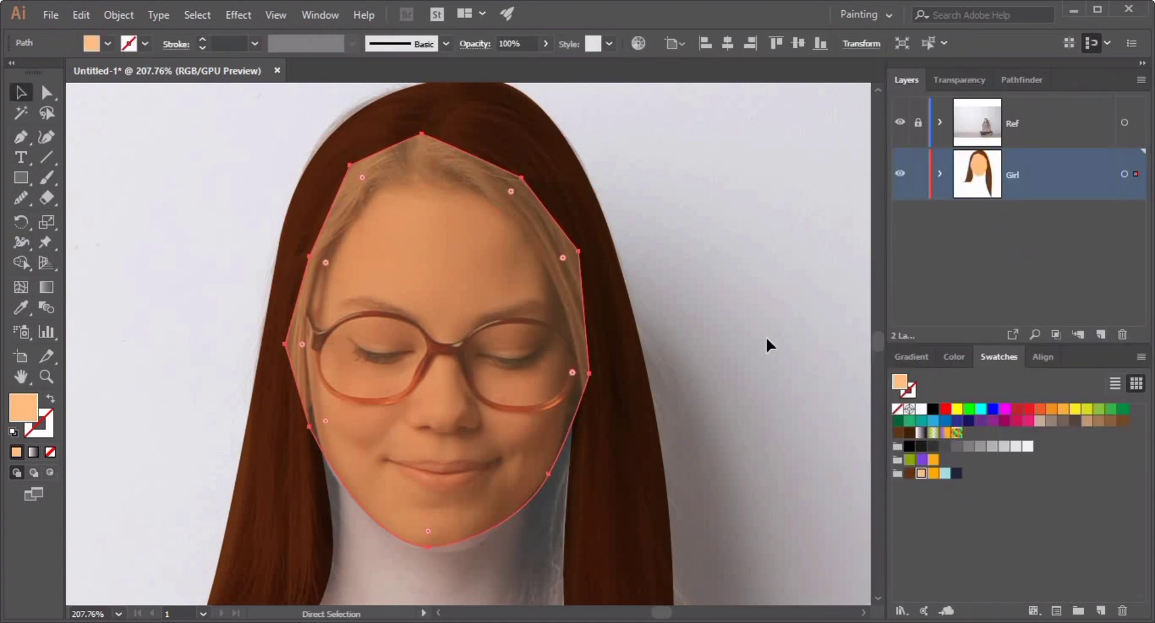
pyautogui.hotkey('ctrl', 'shift', '[')
pyautogui.click(766, 338)
# Hide the Ref layer and reshape the face's chin curve by adjusting its lower handles with Direct Selection.
pyautogui.click(899, 123)
pyautogui.click(385, 415)
pyautogui.click(21, 198)
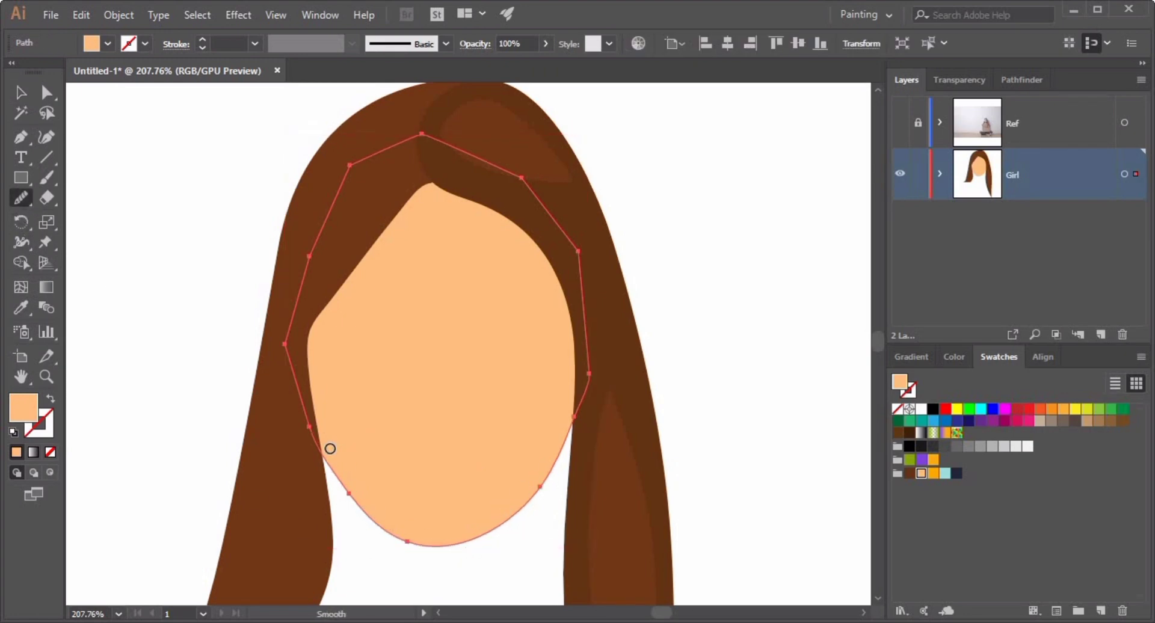
pyautogui.click(47, 93)
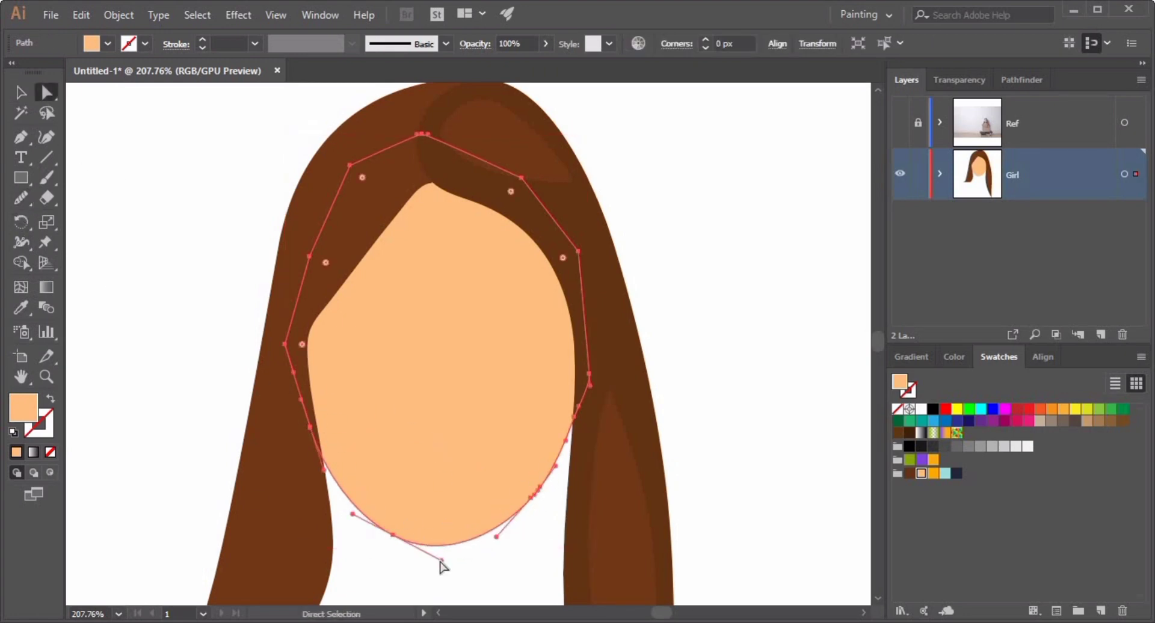
pyautogui.moveTo(442, 566); pyautogui.dragTo(437, 568)
pyautogui.moveTo(496, 537); pyautogui.dragTo(488, 551)
pyautogui.click(716, 442)
pyautogui.moveTo(716, 442); pyautogui.dragTo(631, 354)
# Show the Ref layer and draw the neck shape with the Pen tool from below the chin around the collar.
pyautogui.click(899, 122)
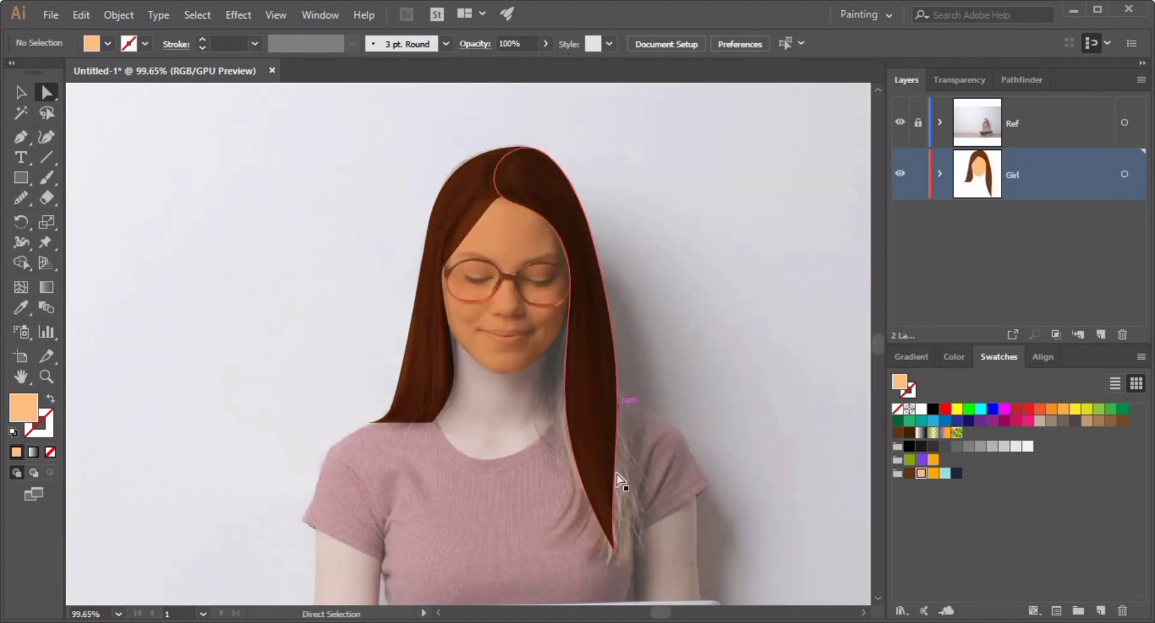
pyautogui.scroll(3, 721, 469)
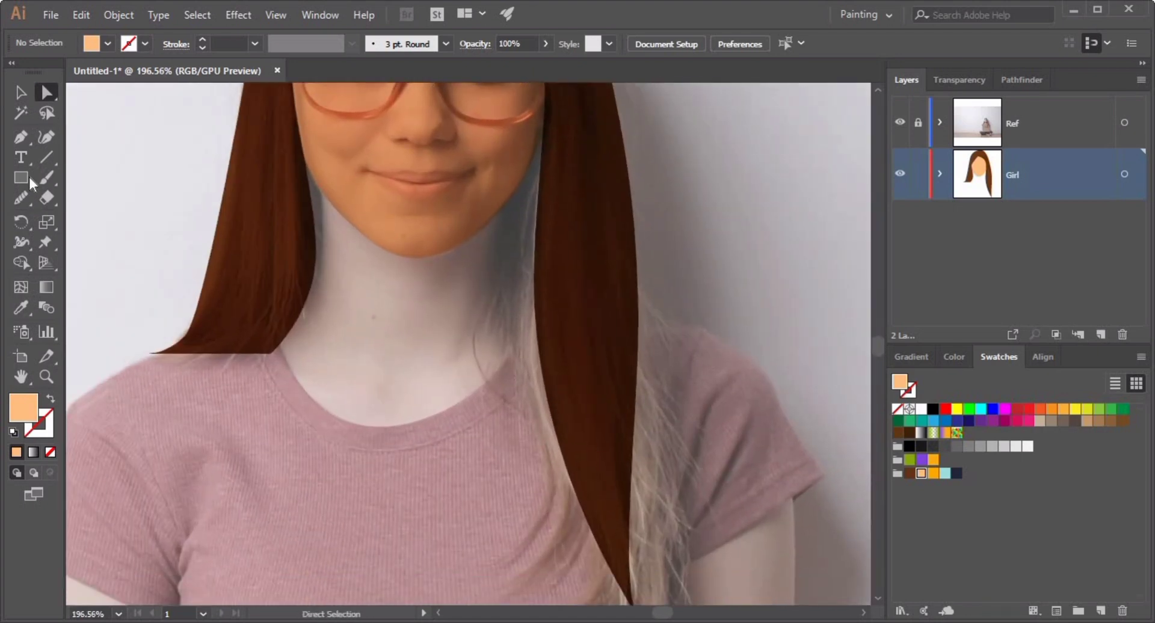
pyautogui.click(317, 175)
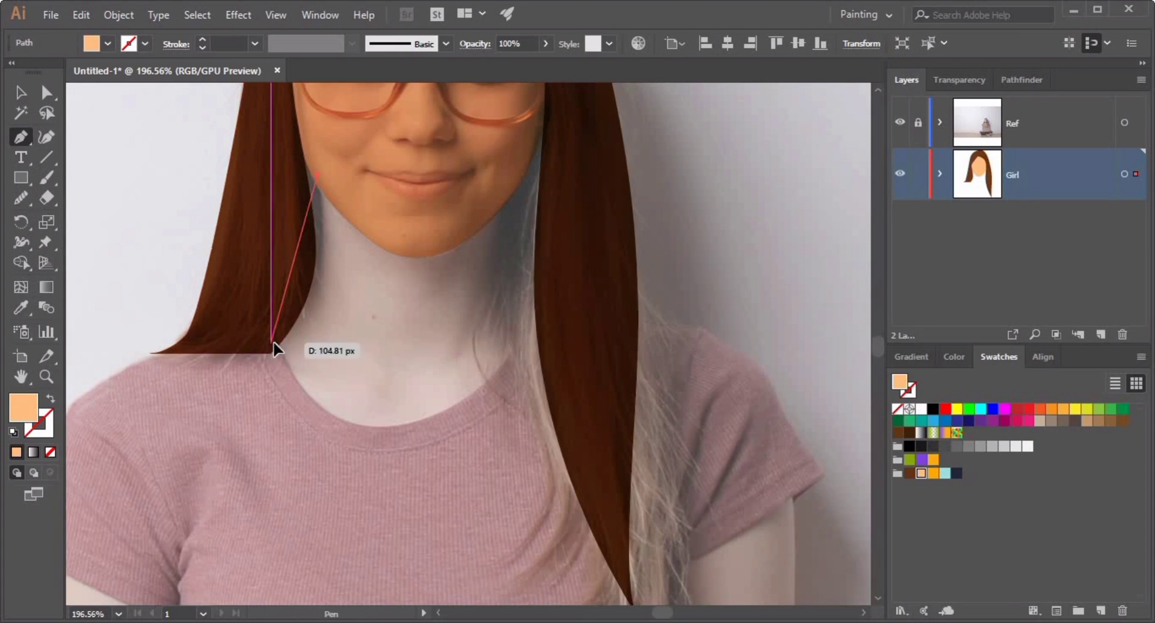
pyautogui.moveTo(271, 343); pyautogui.dragTo(201, 374)
pyautogui.click(293, 375)
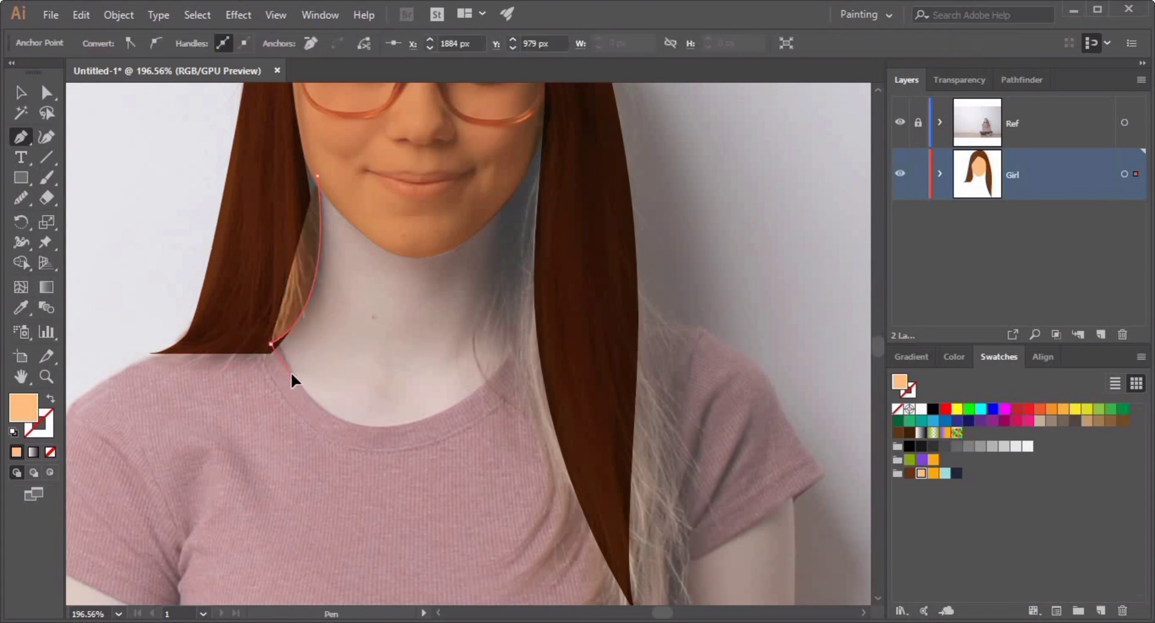
pyautogui.moveTo(380, 424); pyautogui.dragTo(477, 407)
pyautogui.click(482, 387)
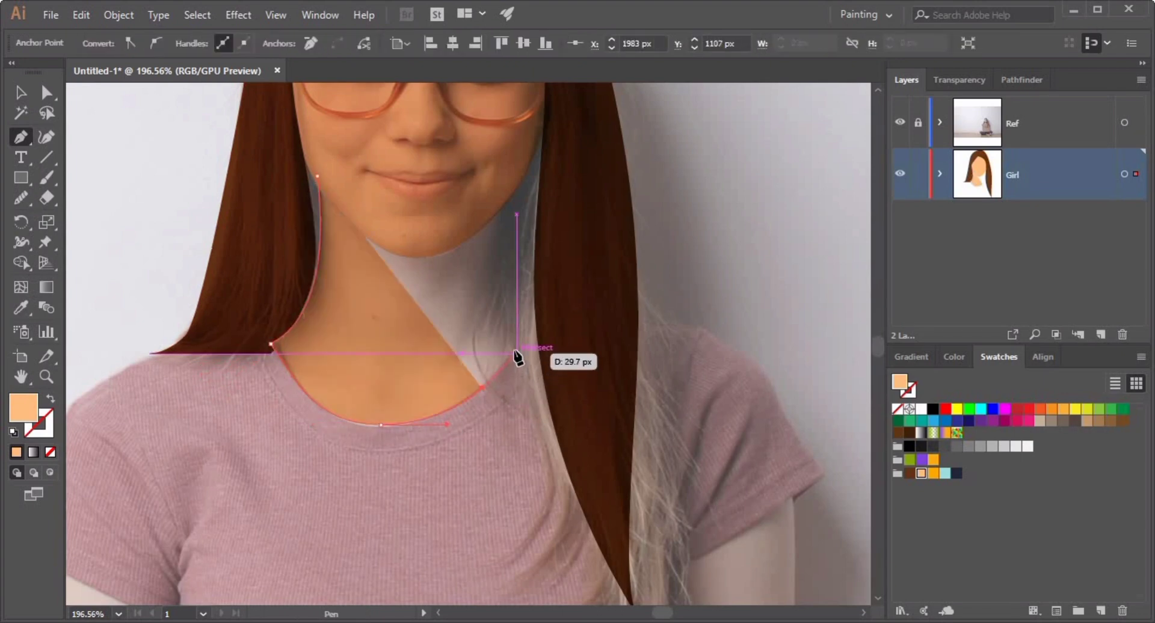
pyautogui.click(516, 350)
pyautogui.moveTo(504, 186); pyautogui.dragTo(516, 143)
pyautogui.click(19, 94)
pyautogui.click(144, 223)
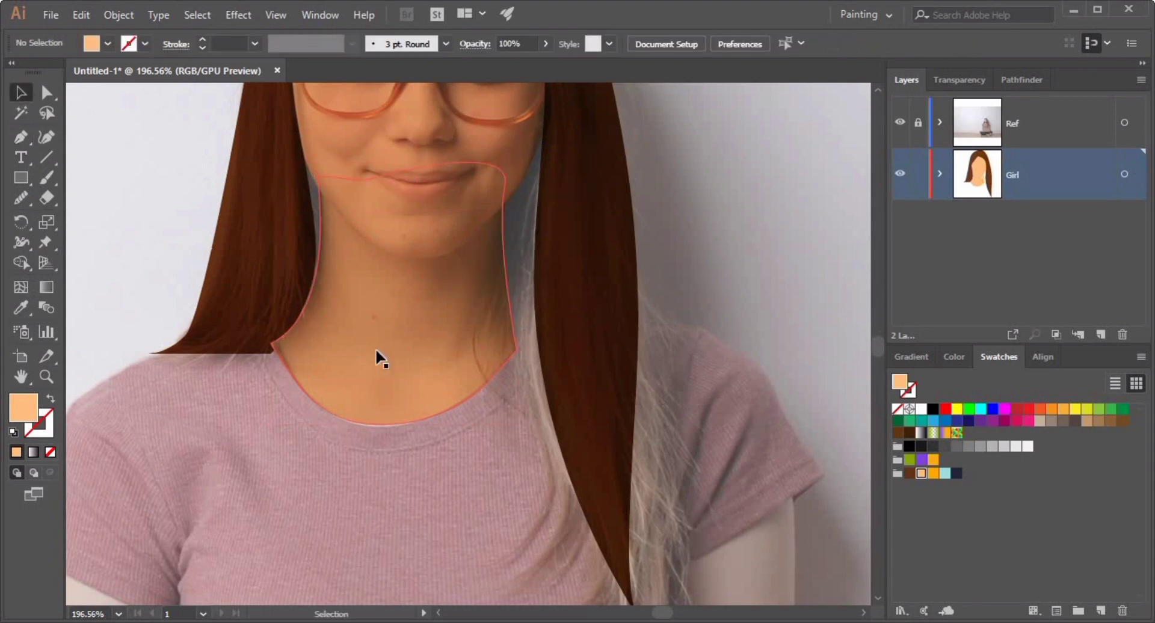
# Set the neck shape's fill to a darker skin tone in the Color Picker.
pyautogui.click(375, 347)
pyautogui.doubleClick(23, 408)
pyautogui.click(233, 82)
pyautogui.click(485, 83)
pyautogui.click(733, 156)
# Send the neck shape to the back behind the face and hide the Ref layer.
pyautogui.click(399, 334)
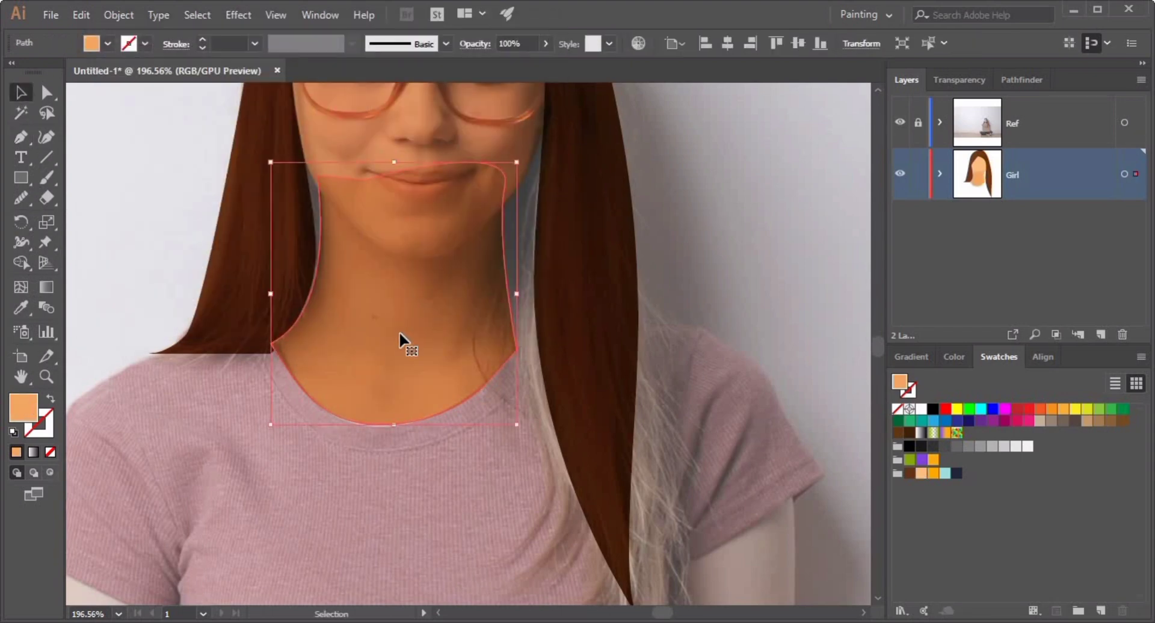
pyautogui.hotkey('ctrl', 'shift', '[')
pyautogui.click(734, 168)
pyautogui.click(900, 123)
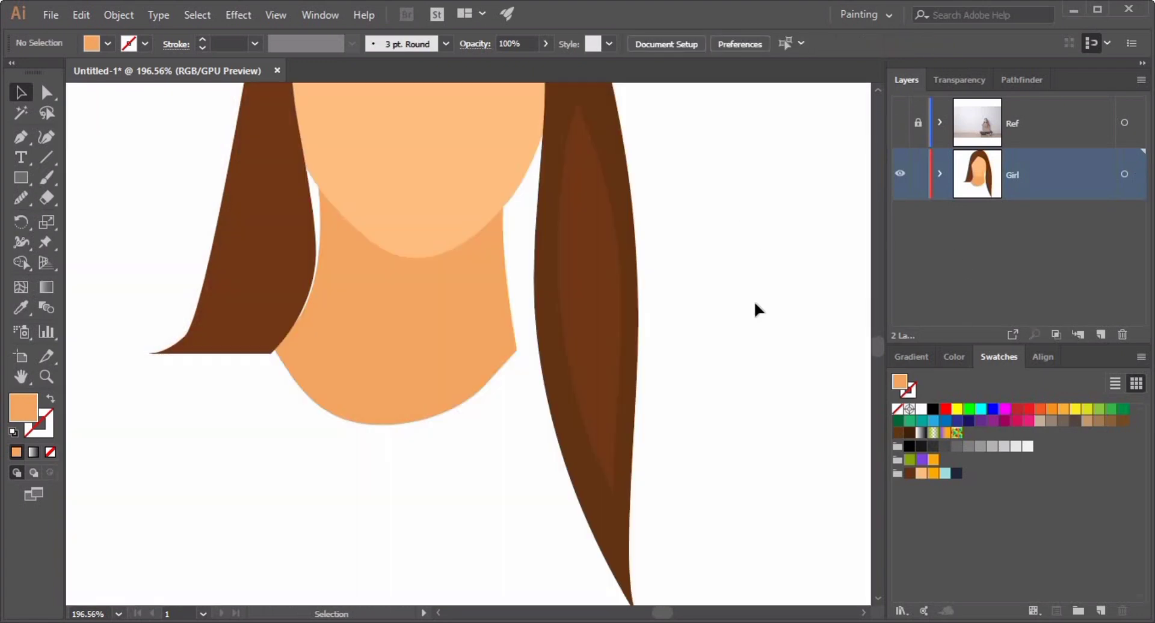
# Reshape the neck's lower collar curve by moving an anchor and handle, then smooth it with the Smooth tool.
pyautogui.moveTo(611, 308); pyautogui.dragTo(532, 383)
pyautogui.press('v')
pyautogui.click(423, 405)
pyautogui.press('a')
pyautogui.moveTo(485, 420); pyautogui.dragTo(492, 426)
pyautogui.moveTo(436, 470); pyautogui.dragTo(417, 480)
pyautogui.click(23, 197)
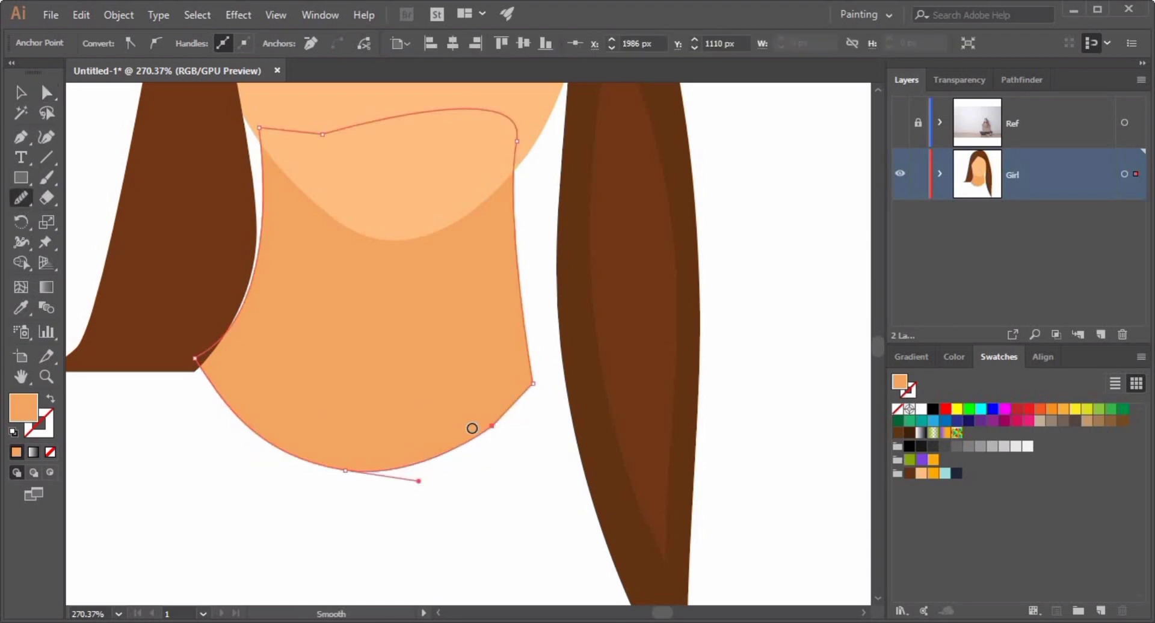
pyautogui.moveTo(488, 426); pyautogui.dragTo(520, 412)
pyautogui.press('v')
pyautogui.click(757, 317)
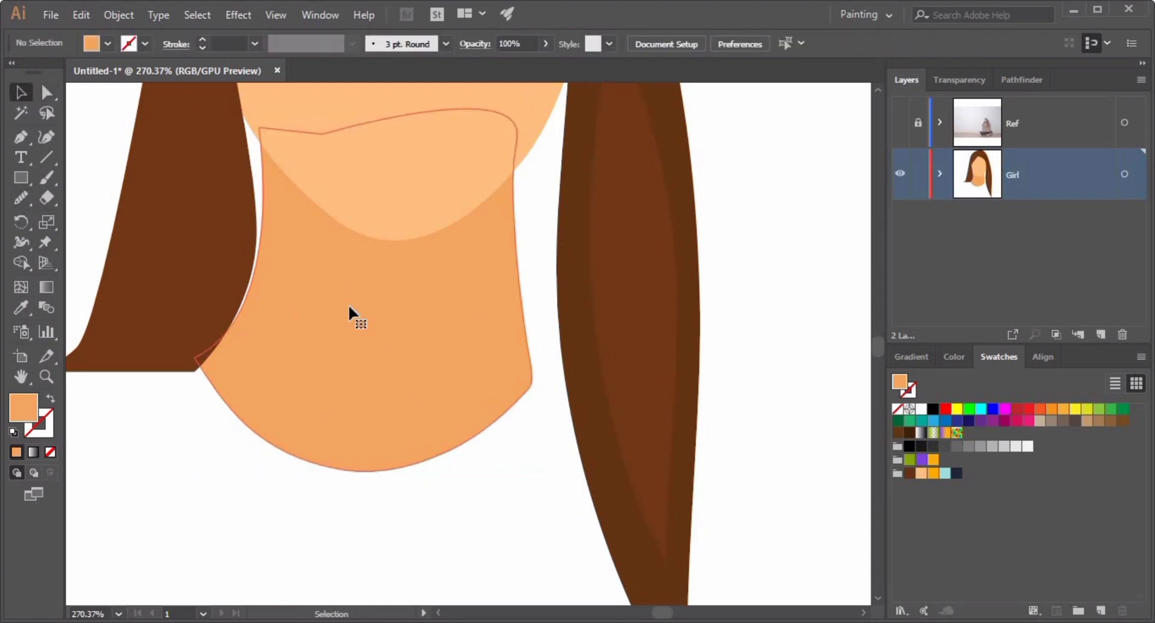
# Shift the neck shape slightly to the right.
pyautogui.moveTo(348, 307); pyautogui.dragTo(372, 306)
pyautogui.click(719, 314)
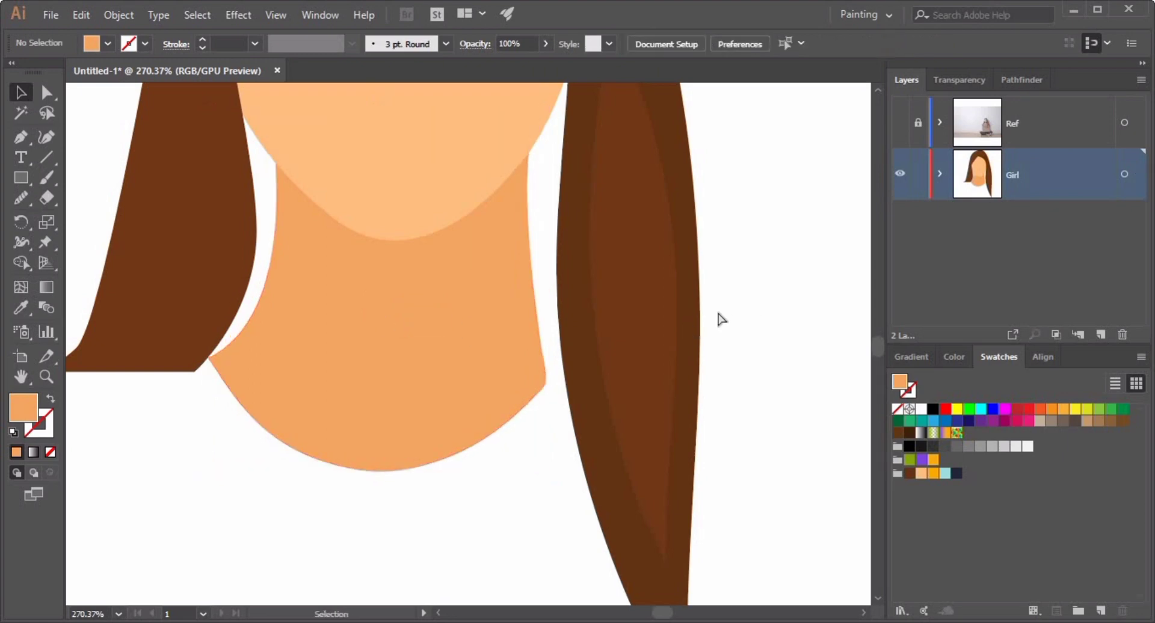
# Draw an extra strand shape inside the right hair group with the Pen tool along the strand's inner edge.
pyautogui.moveTo(756, 308); pyautogui.dragTo(700, 300)
pyautogui.moveTo(701, 300); pyautogui.dragTo(544, 359)
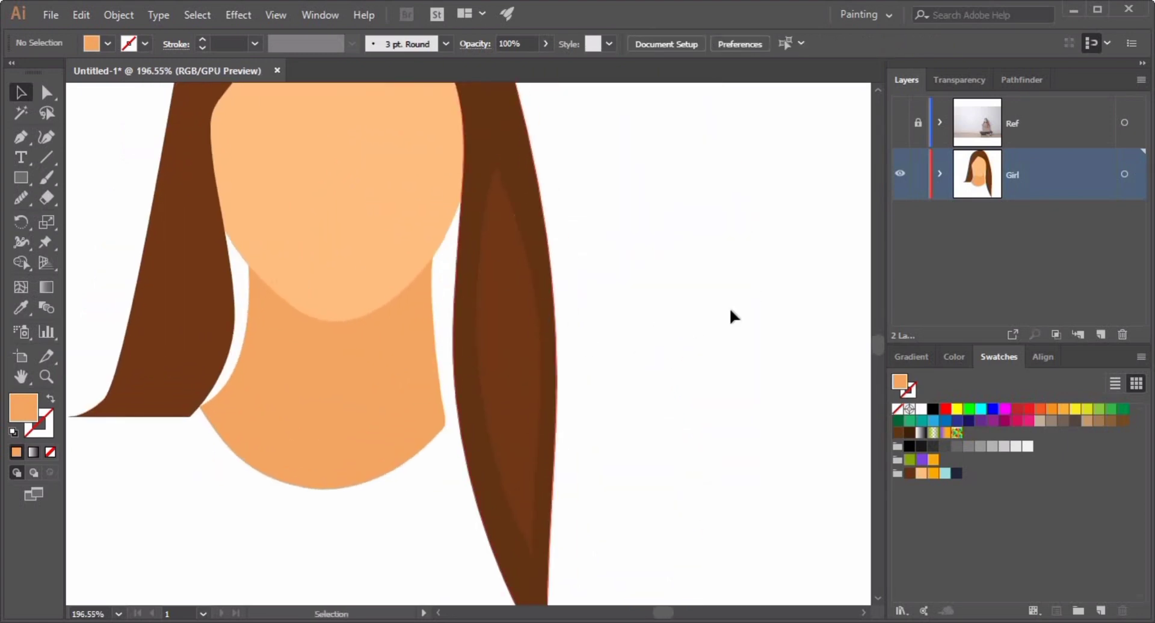
pyautogui.click(332, 122)
pyautogui.click(21, 93)
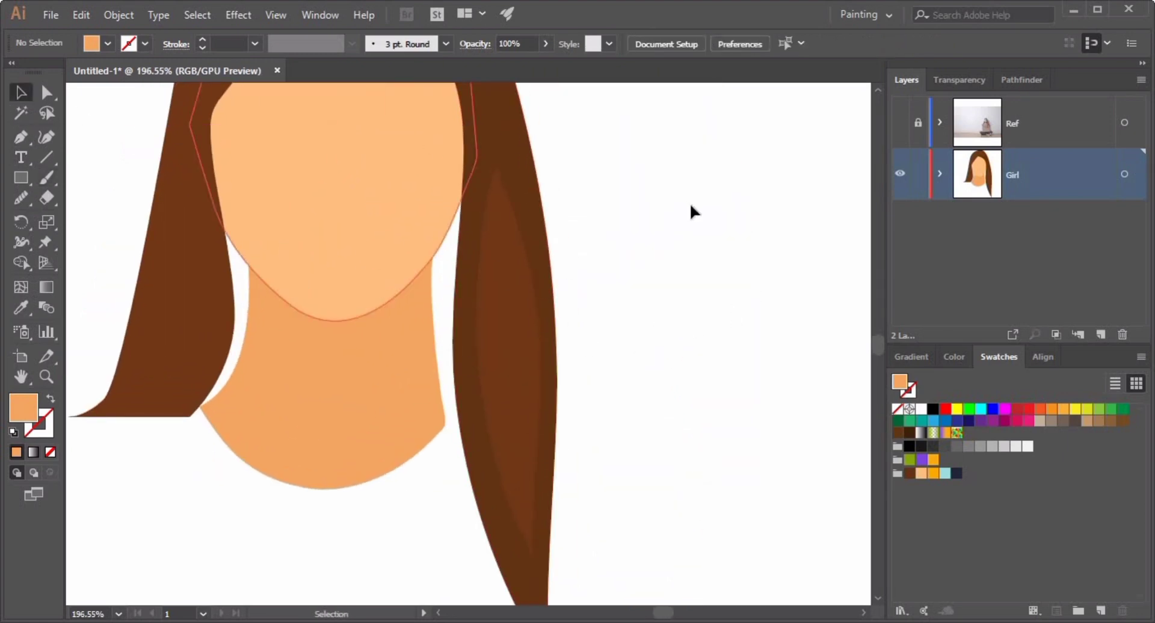
pyautogui.doubleClick(525, 157)
pyautogui.click(562, 162)
pyautogui.click(22, 143)
pyautogui.click(463, 138)
pyautogui.moveTo(445, 379); pyautogui.dragTo(405, 340)
pyautogui.moveTo(426, 435); pyautogui.dragTo(497, 549)
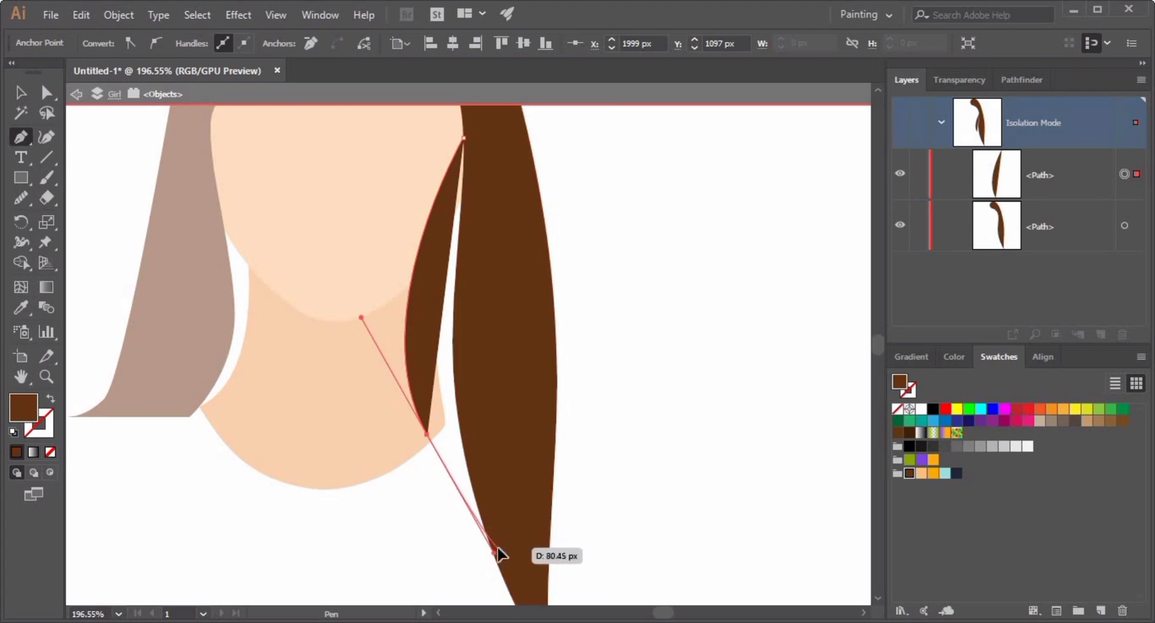
pyautogui.click(463, 138)
# Exit isolation and send the new right strand shape to the back.
pyautogui.click(20, 92)
pyautogui.click(651, 289)
pyautogui.doubleClick(467, 343)
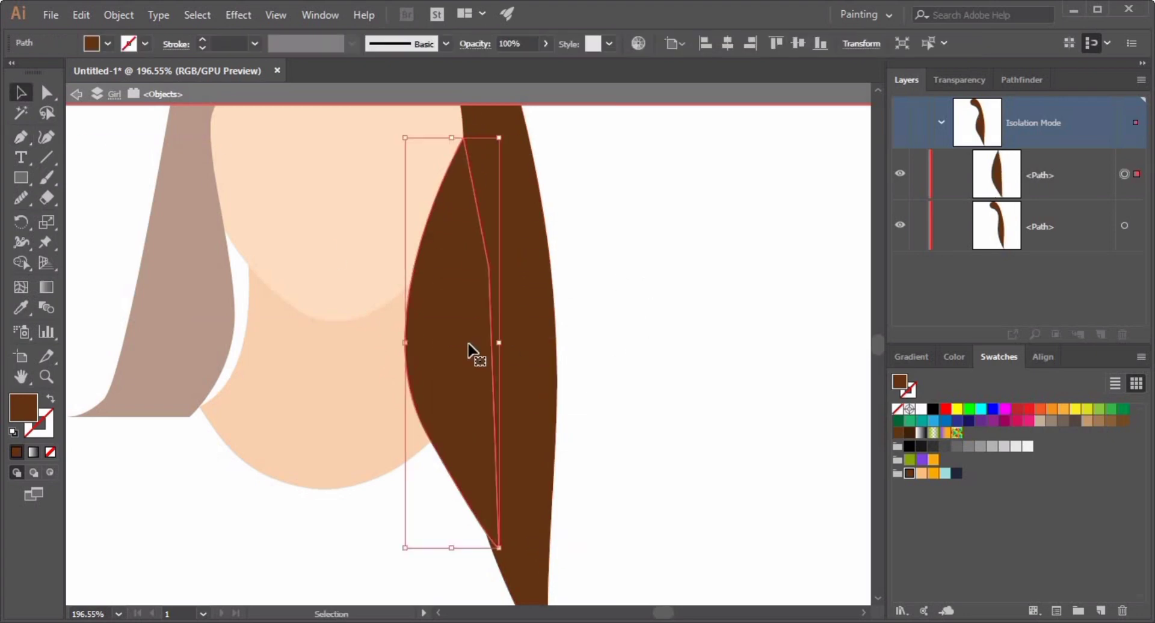
pyautogui.press('Escape')
pyautogui.click(413, 359)
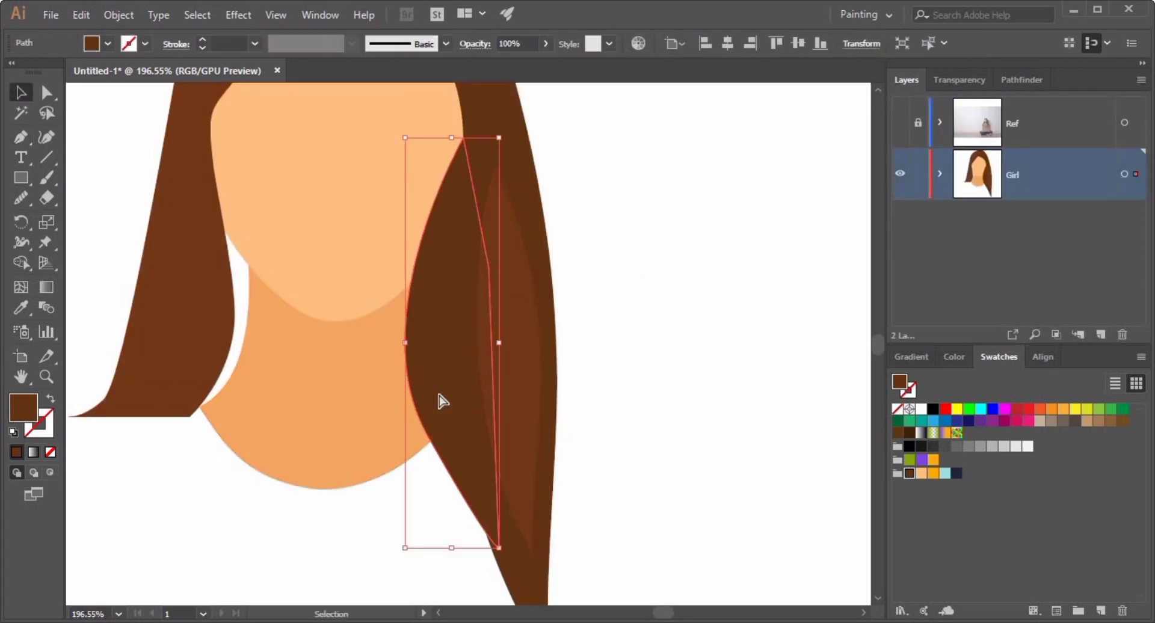
pyautogui.hotkey('ctrl', 'shift', '[')
pyautogui.click(651, 420)
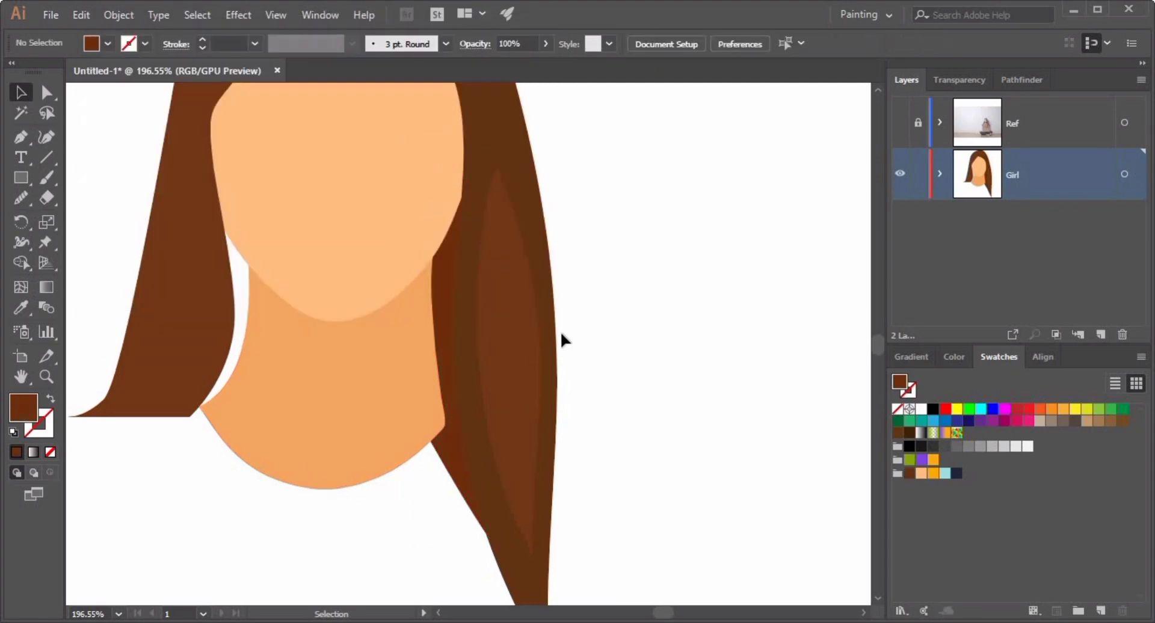
# Move the lower anchor of the new strand shape down near the tip of the right hair strand.
pyautogui.scroll(-2, 560, 331)
pyautogui.moveTo(605, 407); pyautogui.dragTo(680, 409)
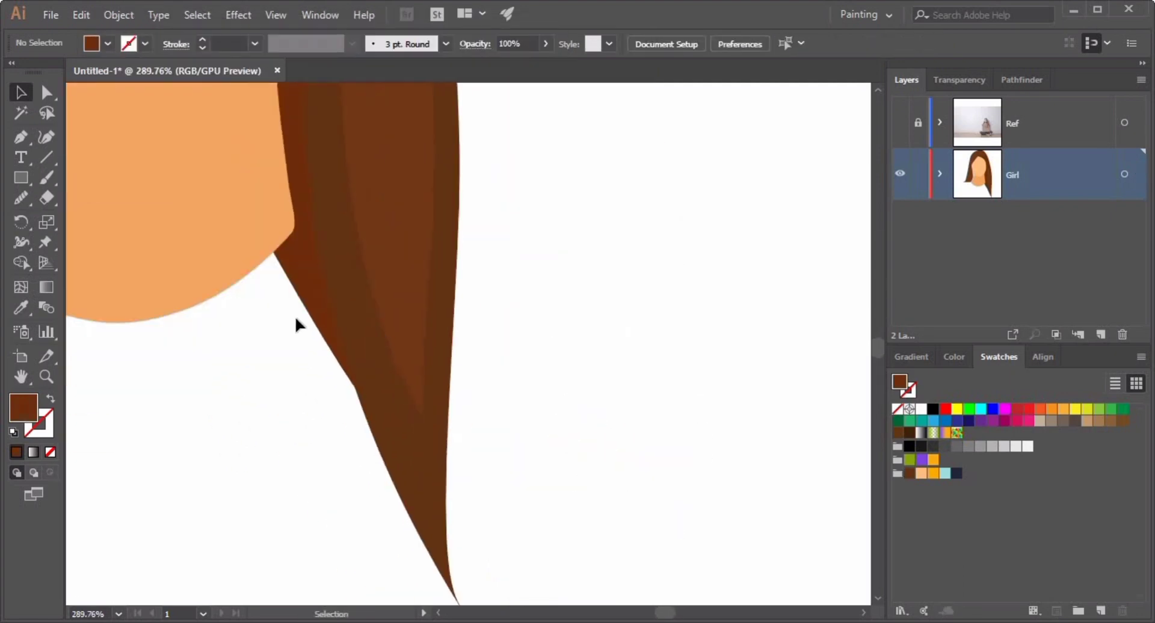
pyautogui.click(306, 302)
pyautogui.press('a')
pyautogui.moveTo(373, 415); pyautogui.dragTo(373, 433)
pyautogui.click(482, 409)
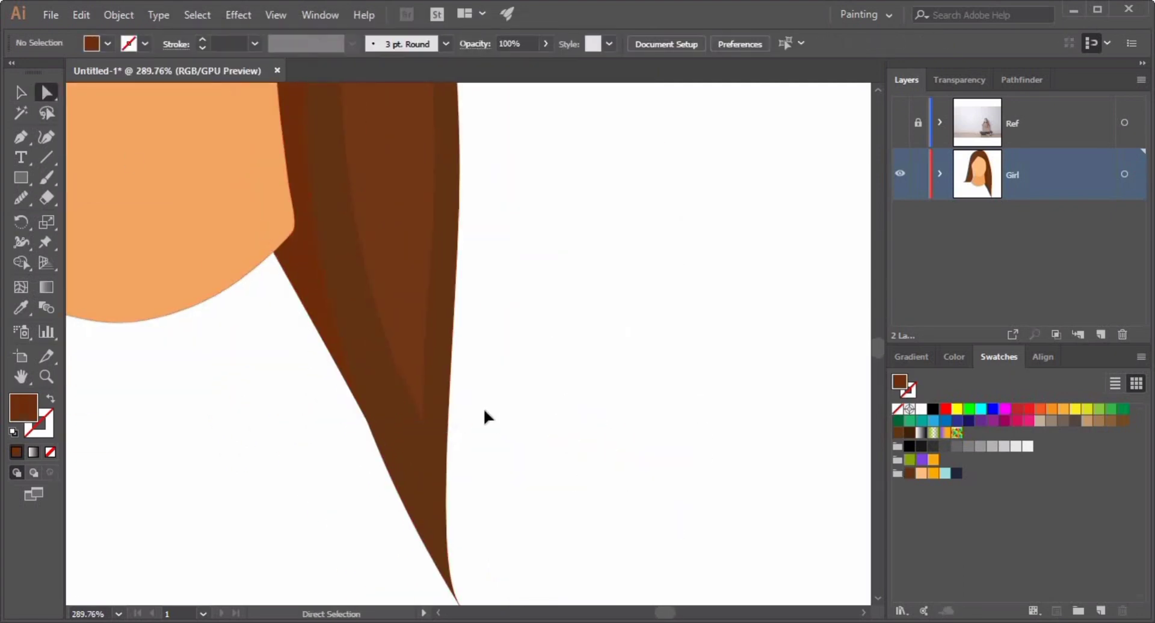
# Draw a strand shape inside the left hair group with the Pen tool beside the jaw.
pyautogui.moveTo(482, 412); pyautogui.dragTo(439, 409)
pyautogui.moveTo(340, 334); pyautogui.dragTo(477, 394)
pyautogui.click(336, 344)
pyautogui.click(23, 89)
pyautogui.doubleClick(335, 336)
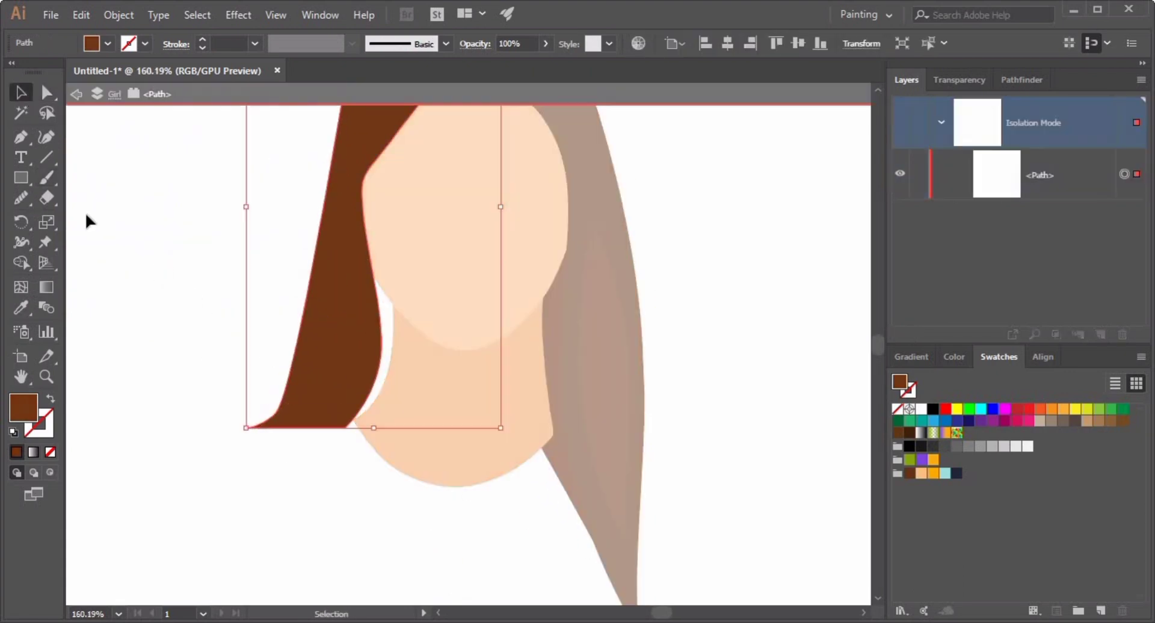
pyautogui.click(85, 211)
pyautogui.click(21, 137)
pyautogui.click(361, 244)
pyautogui.moveTo(401, 355); pyautogui.dragTo(395, 393)
pyautogui.click(381, 428)
pyautogui.click(354, 442)
pyautogui.click(329, 388)
pyautogui.click(360, 245)
# Give the jaw strand a darker reddish-brown fill in the Color Picker and send it to the back.
pyautogui.doubleClick(23, 407)
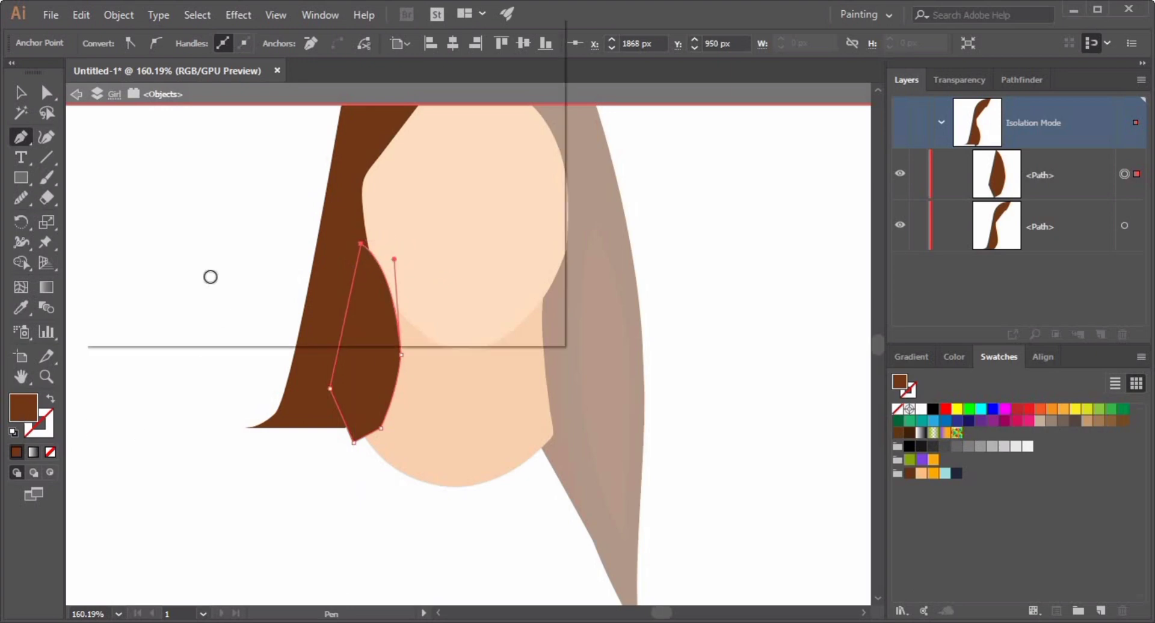
pyautogui.click(475, 87)
pyautogui.press('v')
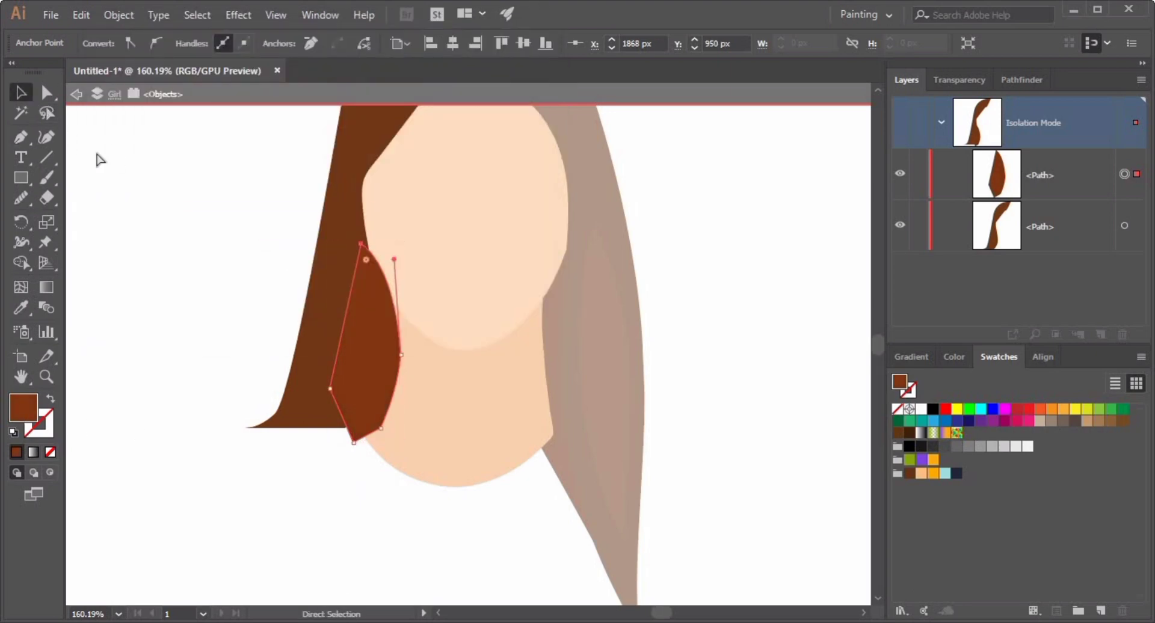
pyautogui.doubleClick(154, 308)
pyautogui.click(374, 399)
pyautogui.hotkey('ctrl', 'shift', '[')
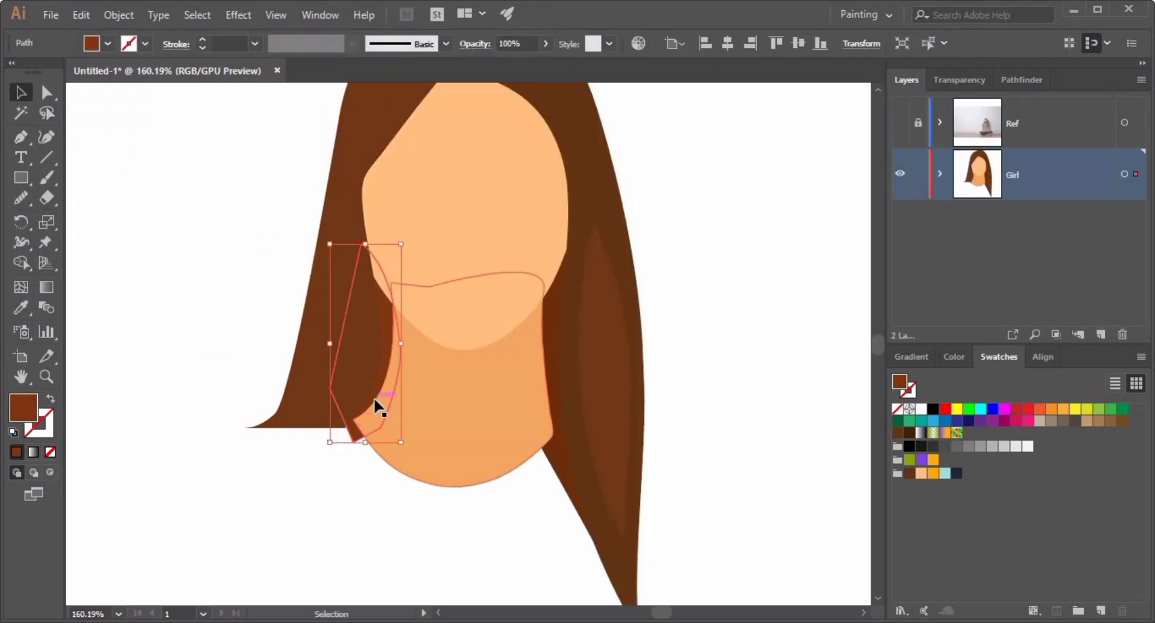
# Trace the shirt's left shoulder and sleeve down to the laptop with the Pen tool using an orange fill.
pyautogui.click(399, 518)
pyautogui.scroll(-3, 554, 425)
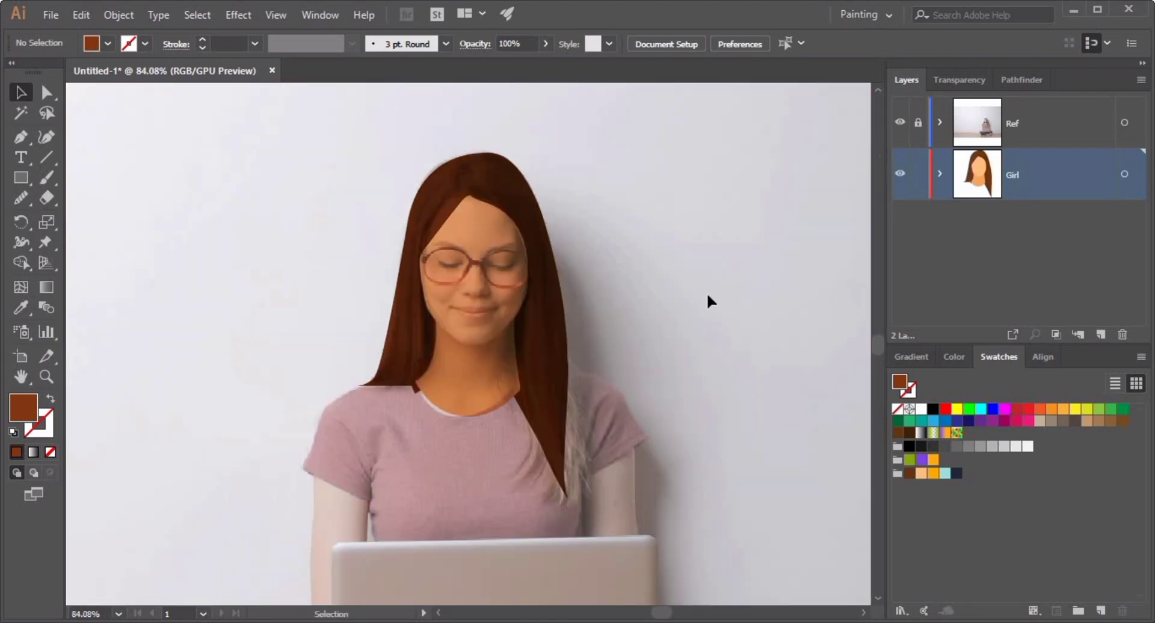
pyautogui.scroll(-1, 670, 514)
pyautogui.moveTo(670, 515); pyautogui.dragTo(663, 307)
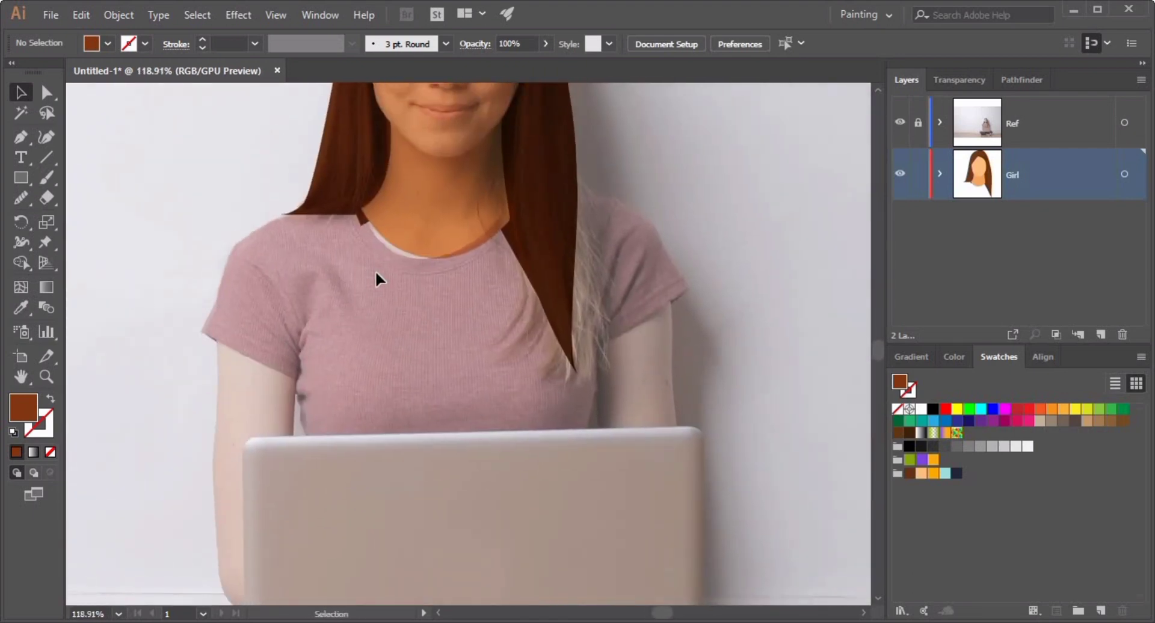
pyautogui.click(21, 137)
pyautogui.scroll(5, 325, 269)
pyautogui.click(933, 474)
pyautogui.moveTo(400, 216); pyautogui.dragTo(437, 331)
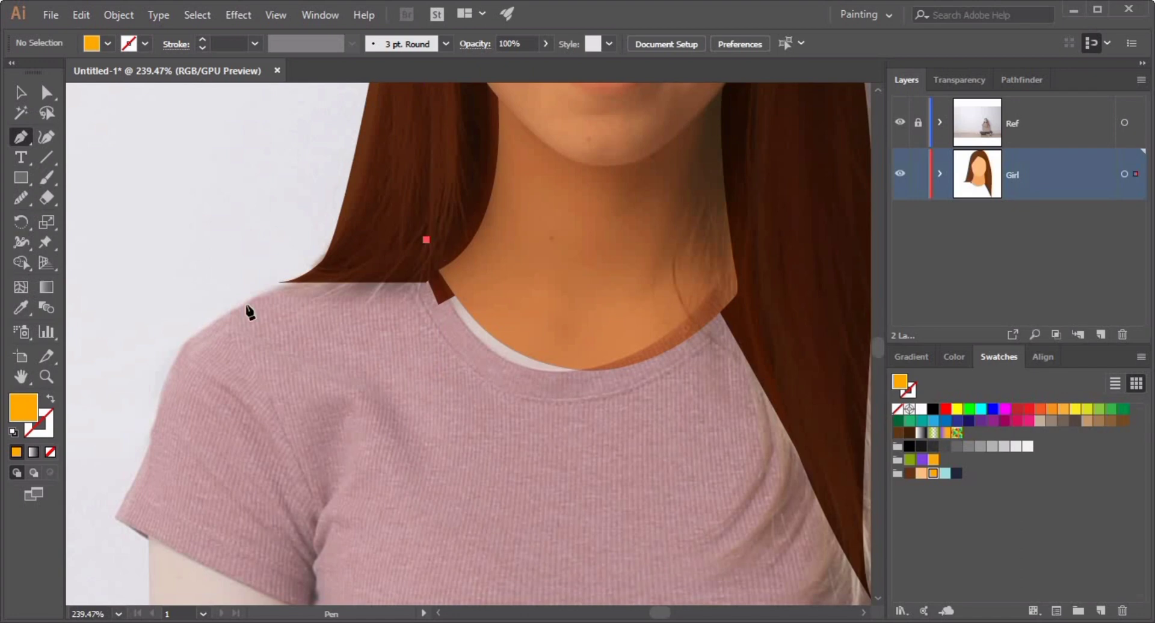
pyautogui.moveTo(184, 345); pyautogui.dragTo(139, 410)
pyautogui.click(112, 515)
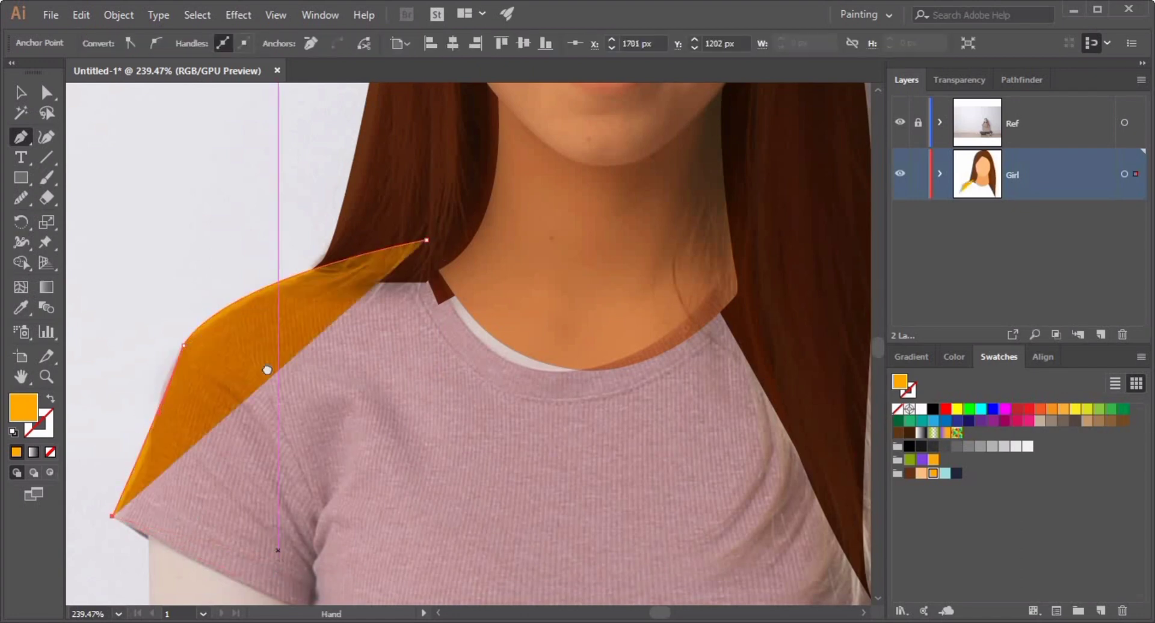
pyautogui.moveTo(267, 369); pyautogui.dragTo(244, 134)
pyautogui.click(282, 373)
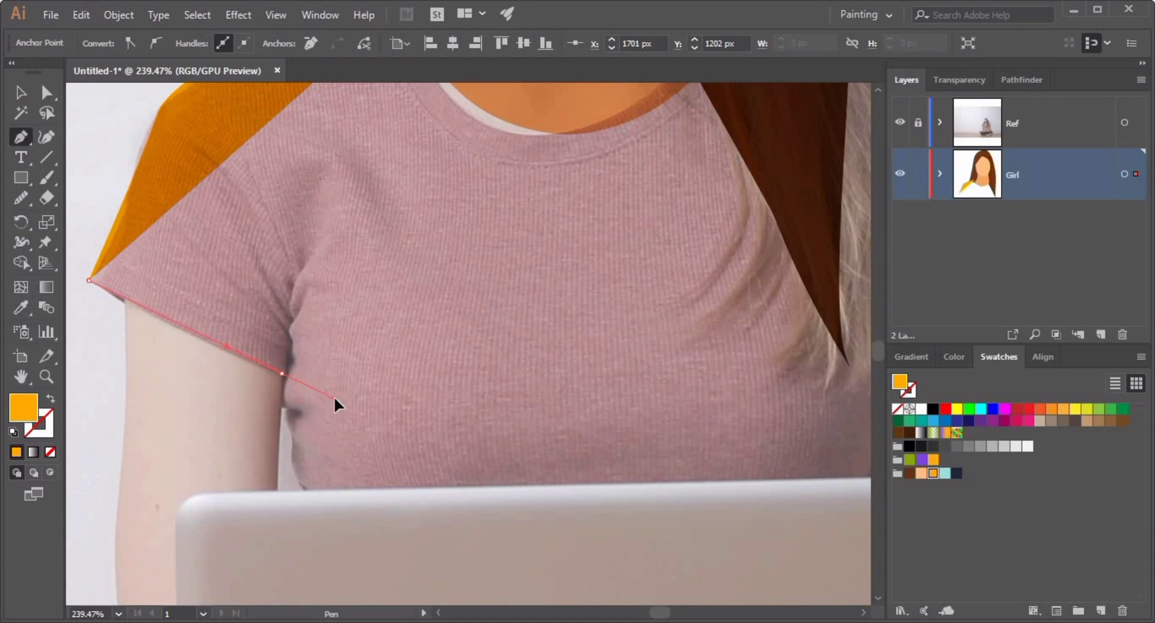
pyautogui.moveTo(334, 396); pyautogui.dragTo(338, 388)
pyautogui.click(284, 406)
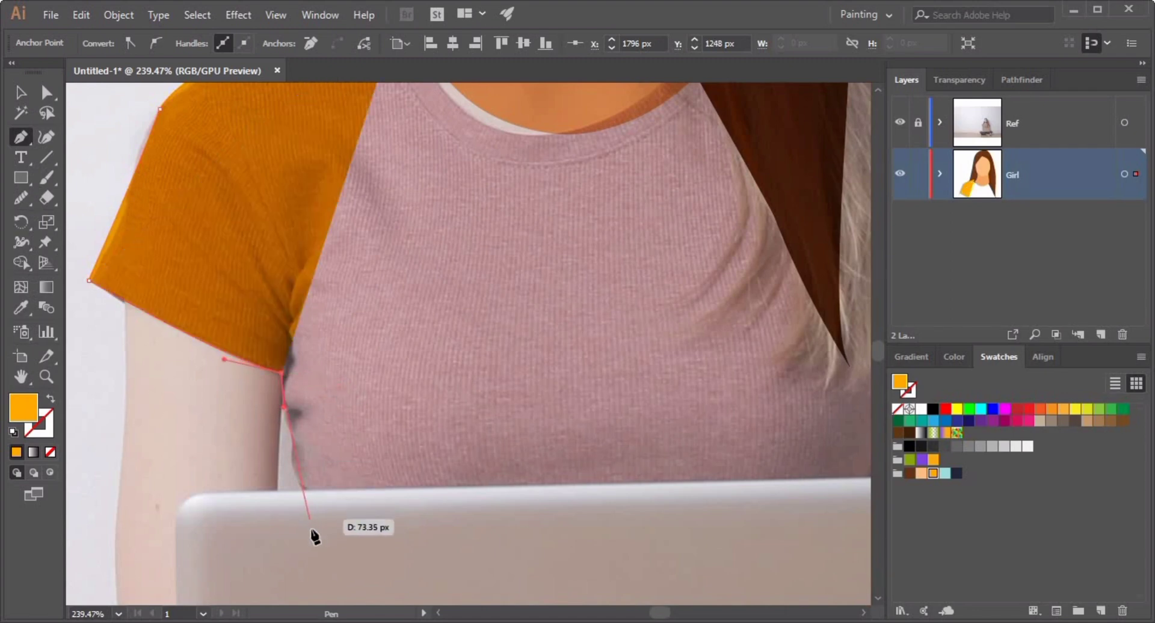
pyautogui.moveTo(310, 533); pyautogui.dragTo(284, 345)
# Continue the shirt outline along the bottom, around the right sleeve and through the neckline, closing the path.
pyautogui.click(583, 330)
pyautogui.moveTo(567, 353); pyautogui.dragTo(257, 429)
pyautogui.click(471, 381)
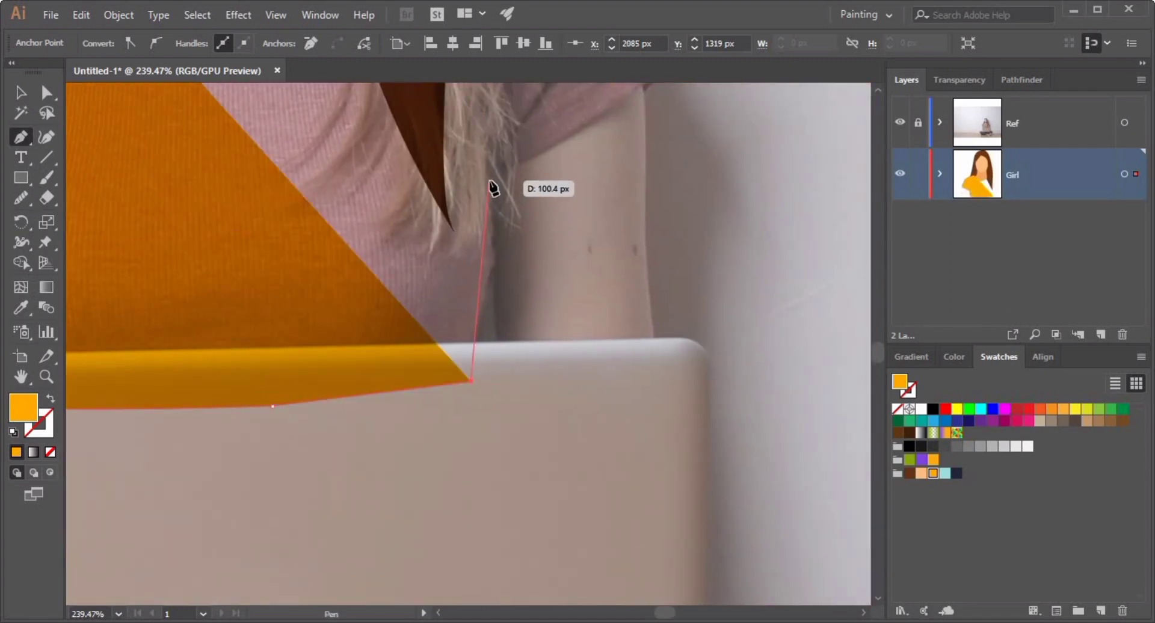
pyautogui.moveTo(489, 180); pyautogui.dragTo(519, 160)
pyautogui.moveTo(636, 95); pyautogui.dragTo(531, 252)
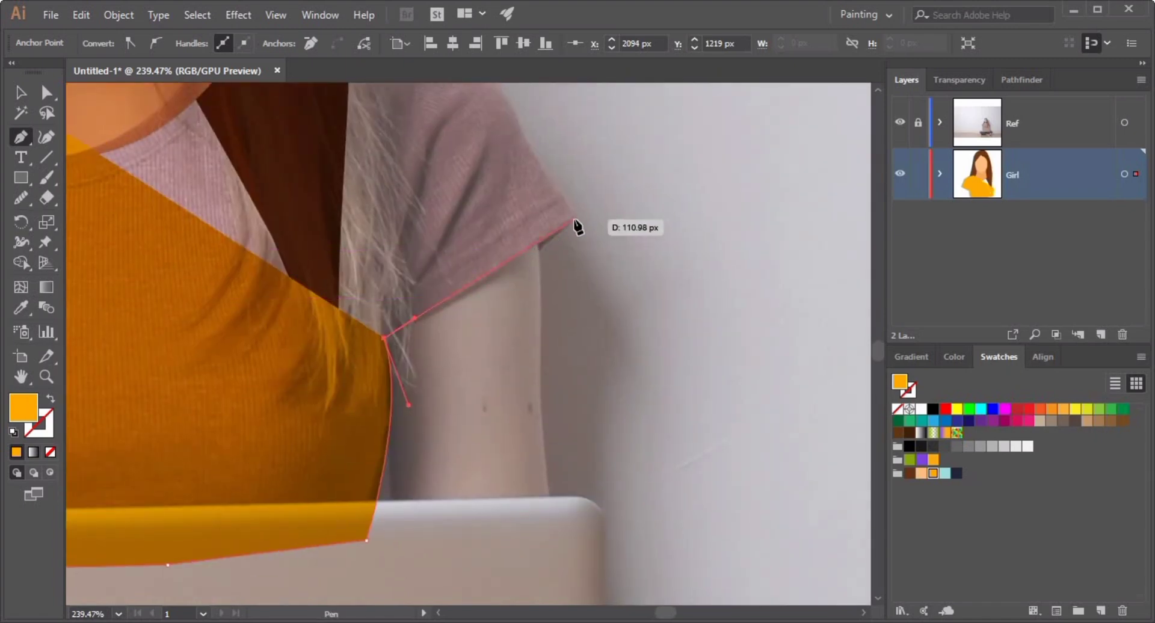
pyautogui.click(577, 221)
pyautogui.moveTo(465, 89); pyautogui.dragTo(511, 243)
pyautogui.moveTo(472, 192); pyautogui.dragTo(393, 181)
pyautogui.click(252, 185)
pyautogui.moveTo(291, 240); pyautogui.dragTo(559, 204)
pyautogui.scroll(-2, 539, 215)
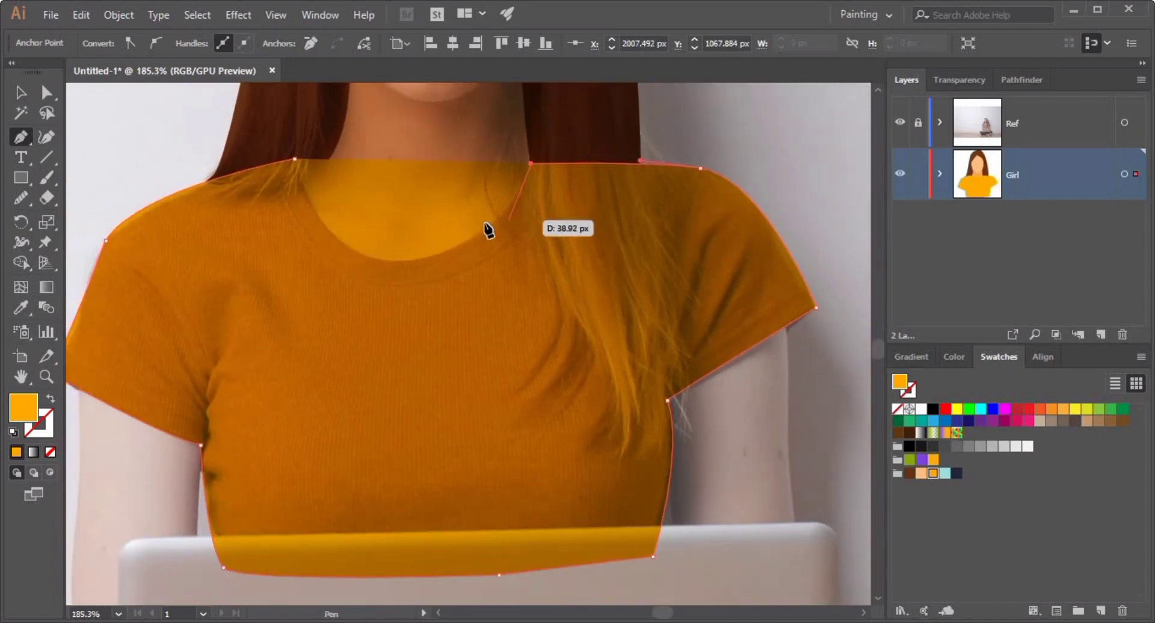
pyautogui.moveTo(411, 255); pyautogui.dragTo(339, 233)
pyautogui.moveTo(294, 159); pyautogui.dragTo(238, 216)
# Hide the reference layer and send the shirt shape backward three times behind the hair and neck.
pyautogui.press('v')
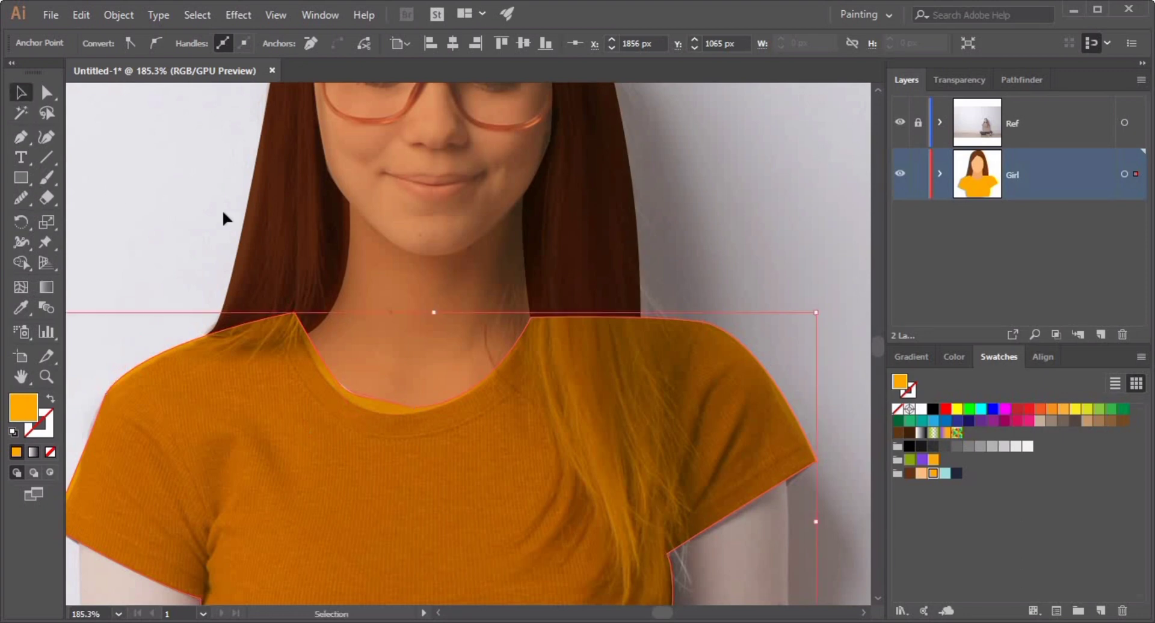
pyautogui.click(227, 219)
pyautogui.click(900, 122)
pyautogui.click(471, 414)
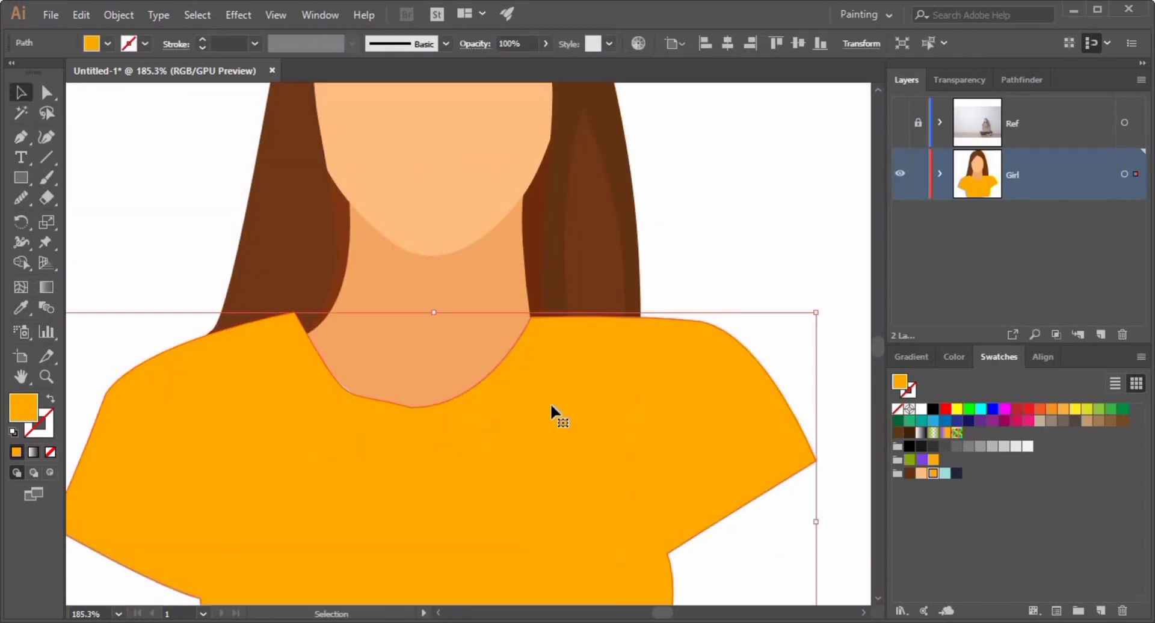
pyautogui.press('a')
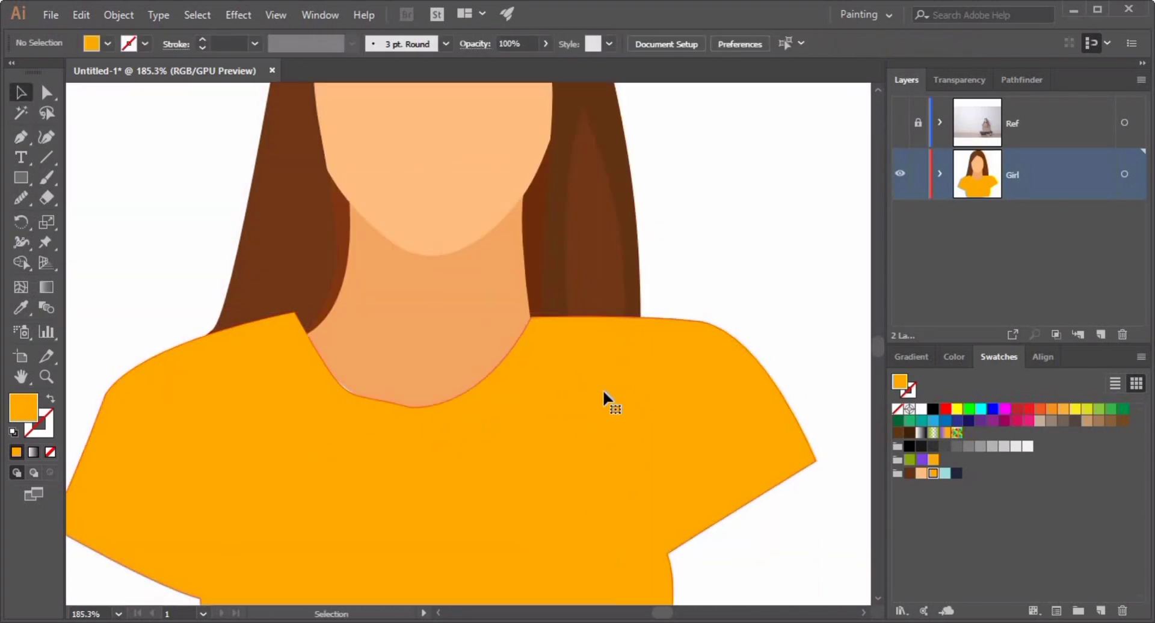
pyautogui.hotkey('ctrl', '[')
pyautogui.hotkey('ctrl', '[')
pyautogui.hotkey('ctrl', '[')
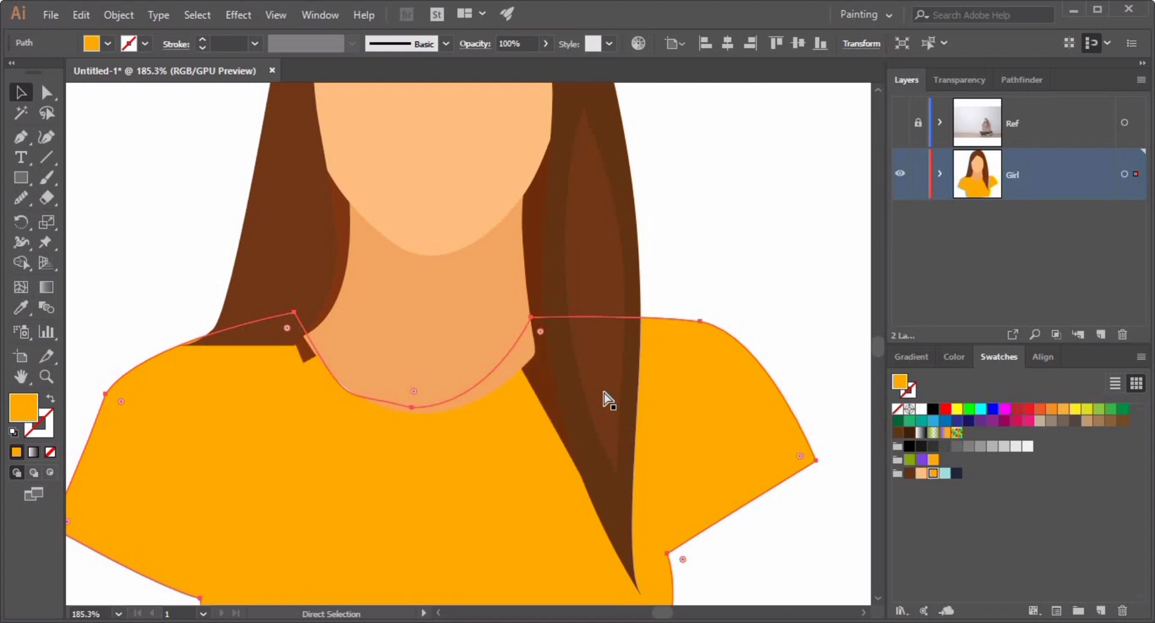
# Nudge the neck shape's lower-left anchor slightly down and left to meet the shirt collar.
pyautogui.click(714, 269)
pyautogui.click(426, 354)
pyautogui.click(47, 93)
pyautogui.click(303, 336)
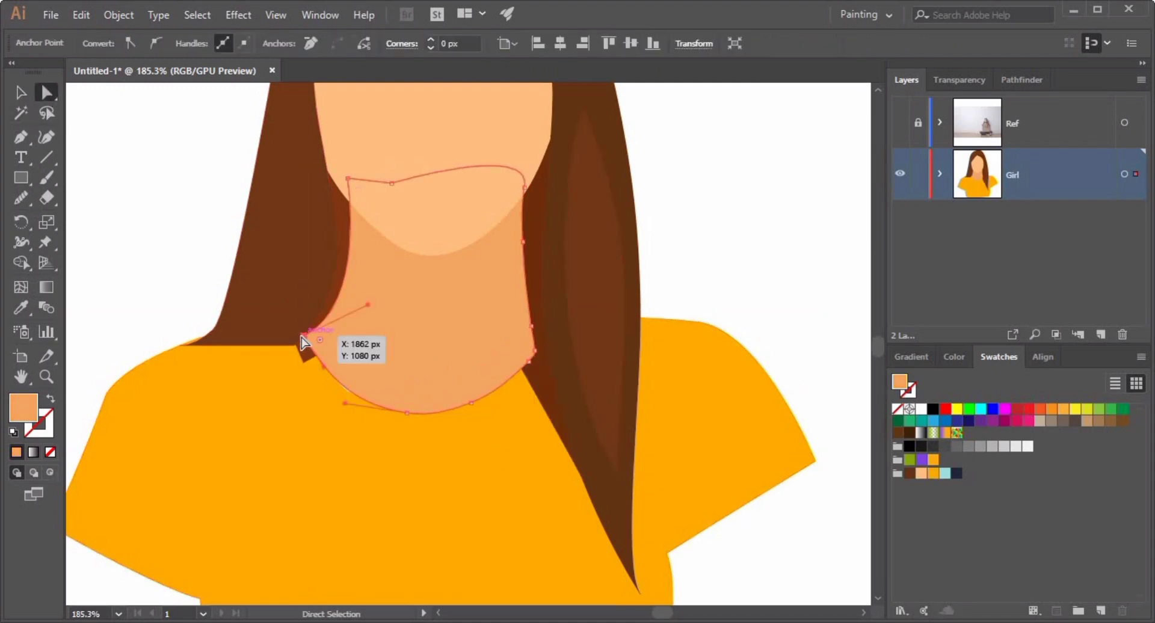
pyautogui.moveTo(303, 337); pyautogui.dragTo(295, 345)
# Zoom in to examine the right hair strand where it overlaps the shirt.
pyautogui.click(721, 279)
pyautogui.moveTo(724, 269); pyautogui.dragTo(691, 374)
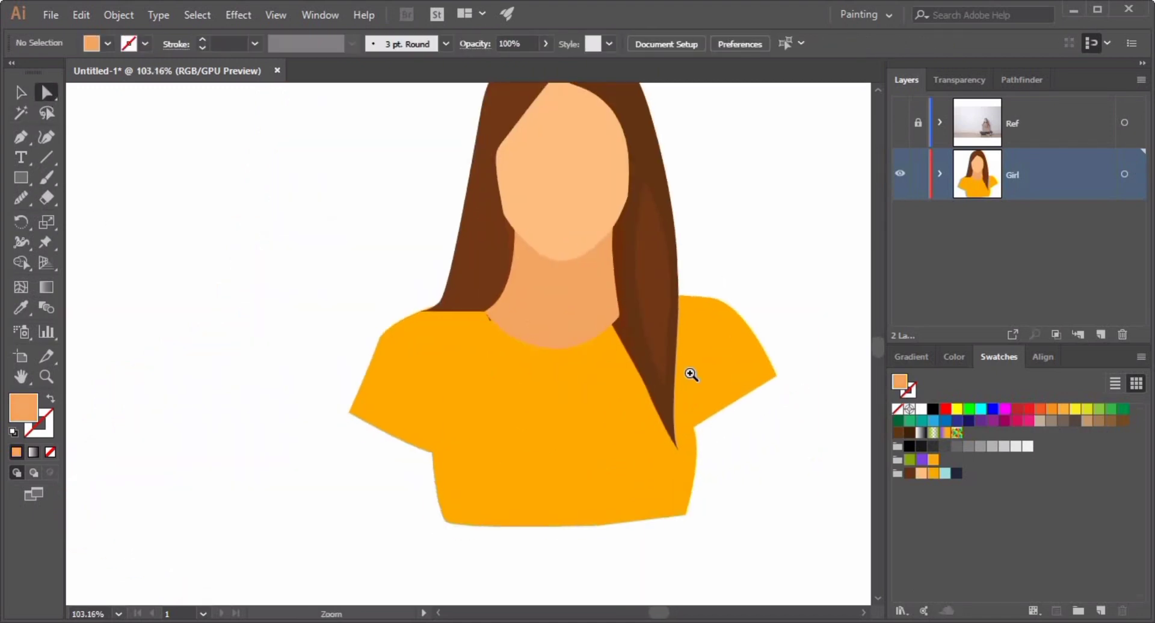
pyautogui.click(691, 374)
pyautogui.click(610, 314)
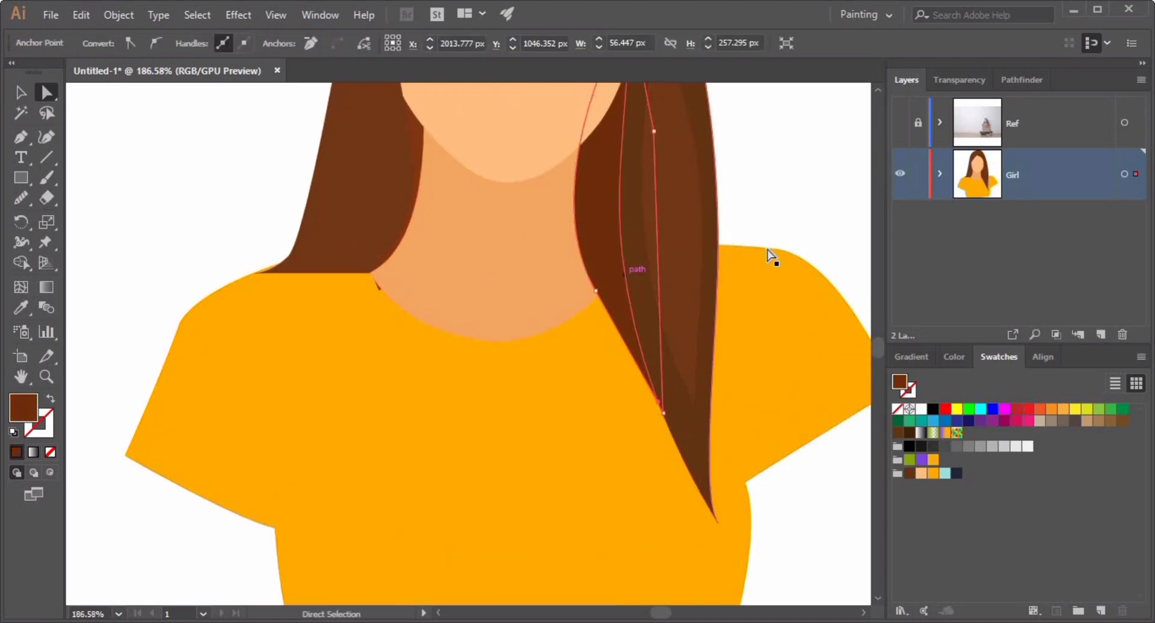
pyautogui.moveTo(717, 294); pyautogui.dragTo(676, 286)
pyautogui.moveTo(676, 286); pyautogui.dragTo(515, 309)
pyautogui.hotkey('ctrl', 'shift', 'a')
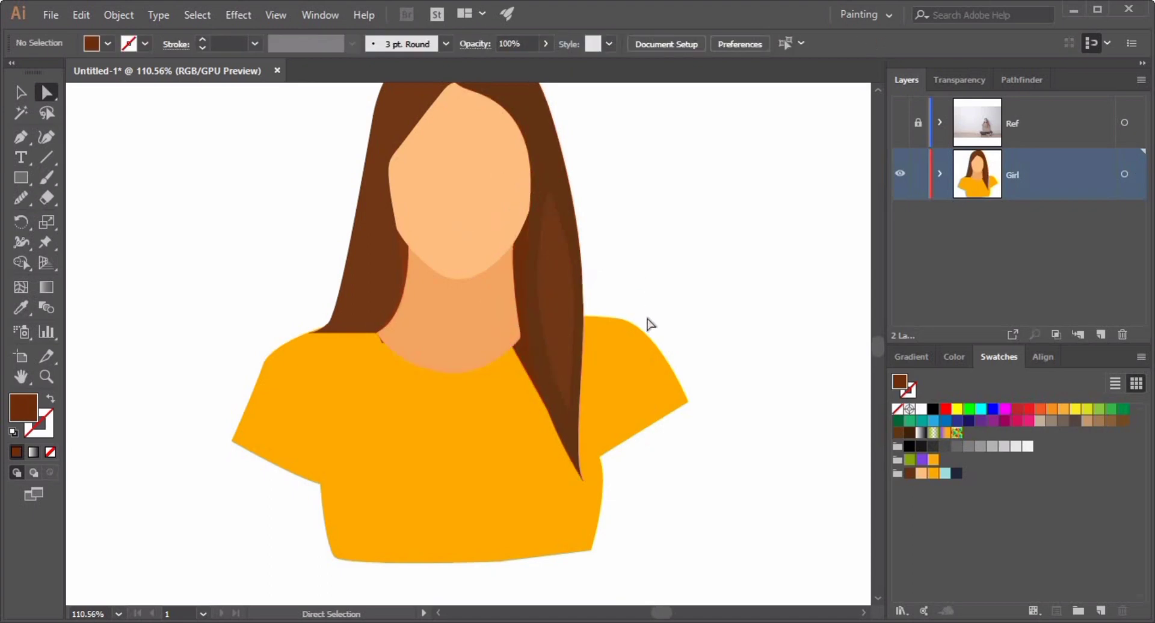
# Inspect the shirt, right hair strand and neck shapes by selecting each one.
pyautogui.click(418, 399)
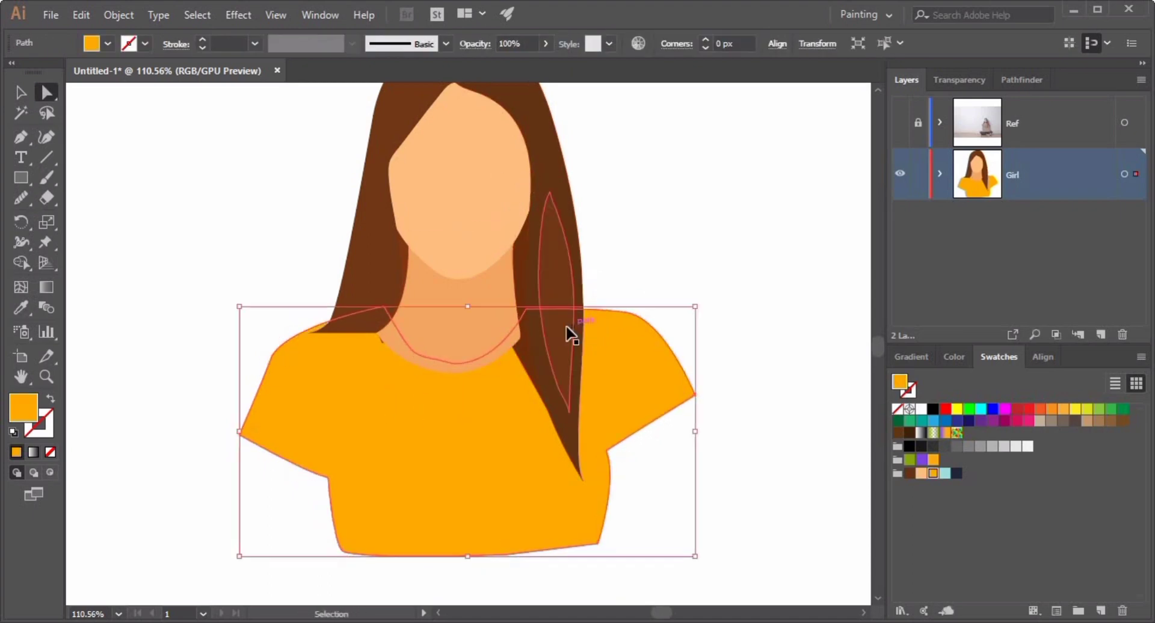
pyautogui.hotkey('ctrl', 'shift', 'a')
pyautogui.click(529, 377)
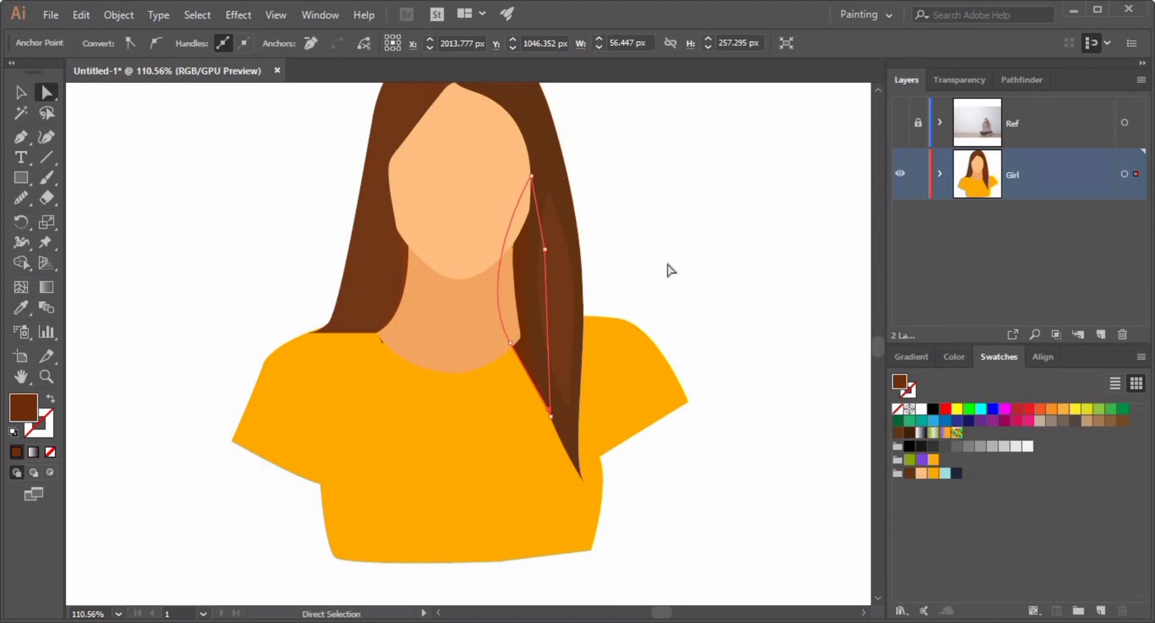
pyautogui.click(488, 328)
pyautogui.click(653, 289)
pyautogui.click(497, 439)
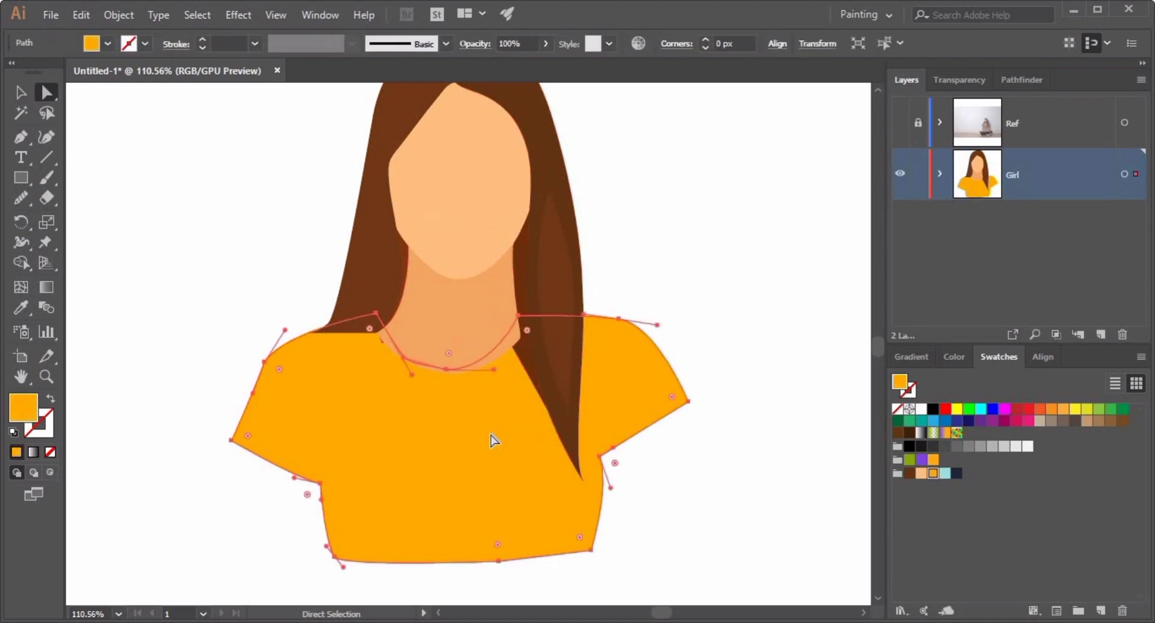
pyautogui.click(678, 291)
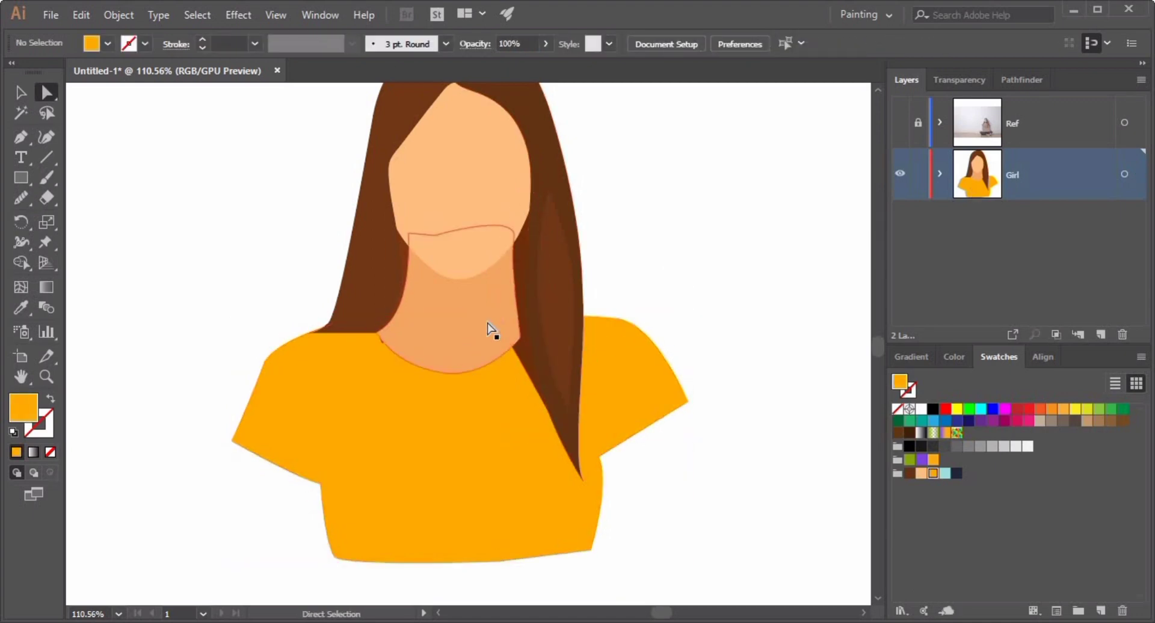
pyautogui.click(487, 323)
pyautogui.hotkey('ctrl', '2')
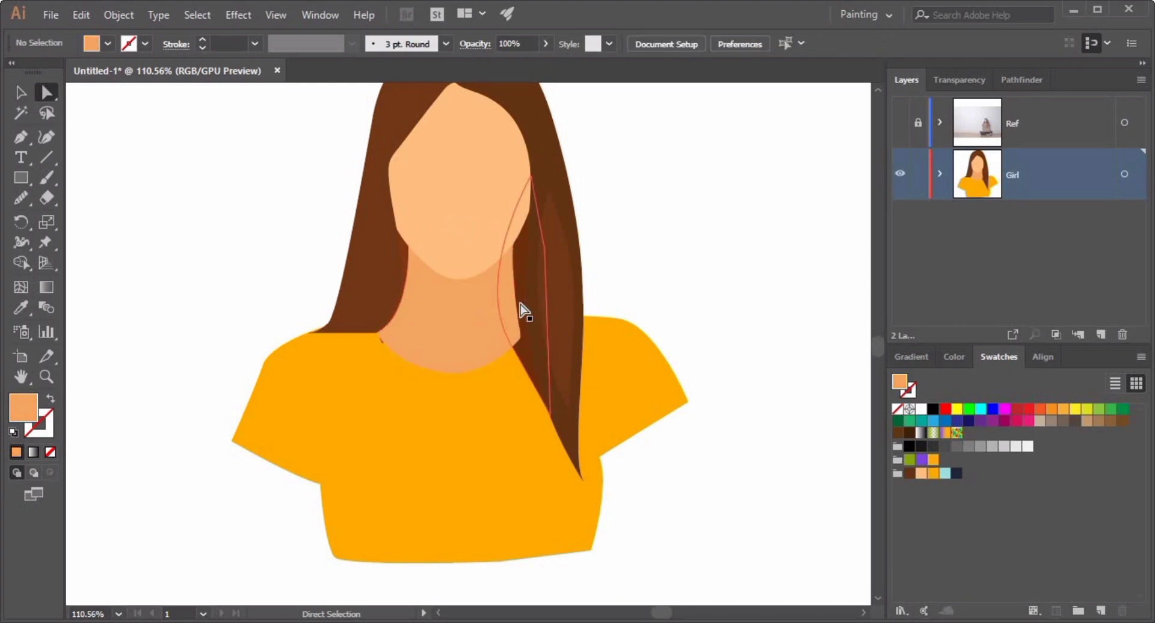
# Move the neck shape's right-side anchors inward so its edge follows the hair strand.
pyautogui.scroll(5, 516, 339)
pyautogui.click(456, 332)
pyautogui.press('v')
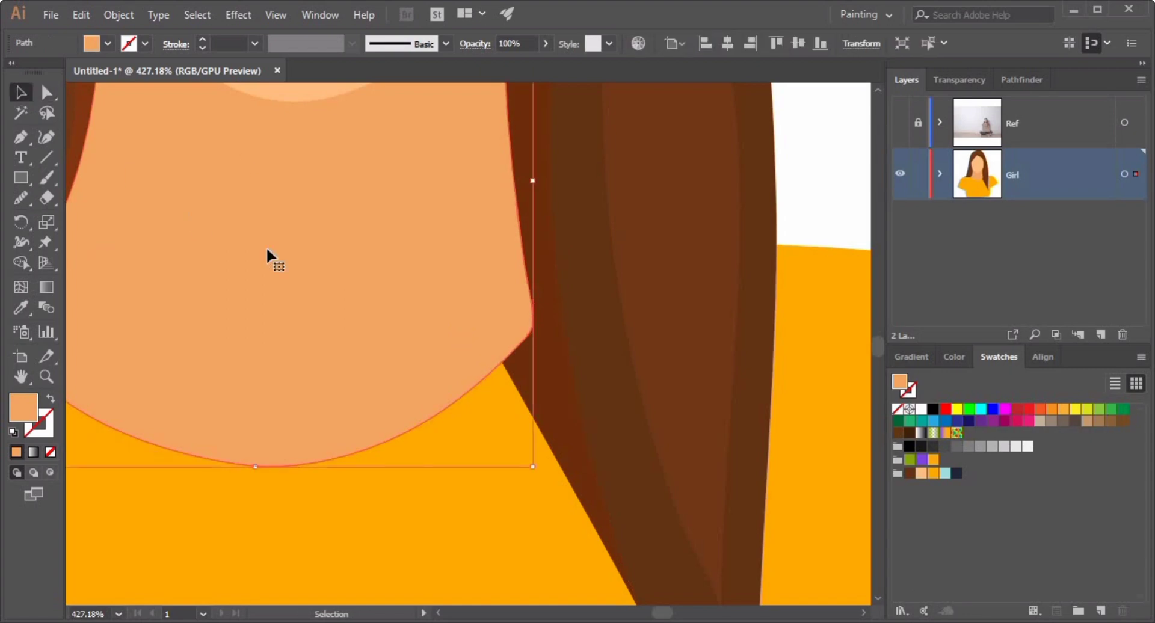
pyautogui.click(48, 94)
pyautogui.moveTo(532, 320); pyautogui.dragTo(482, 377)
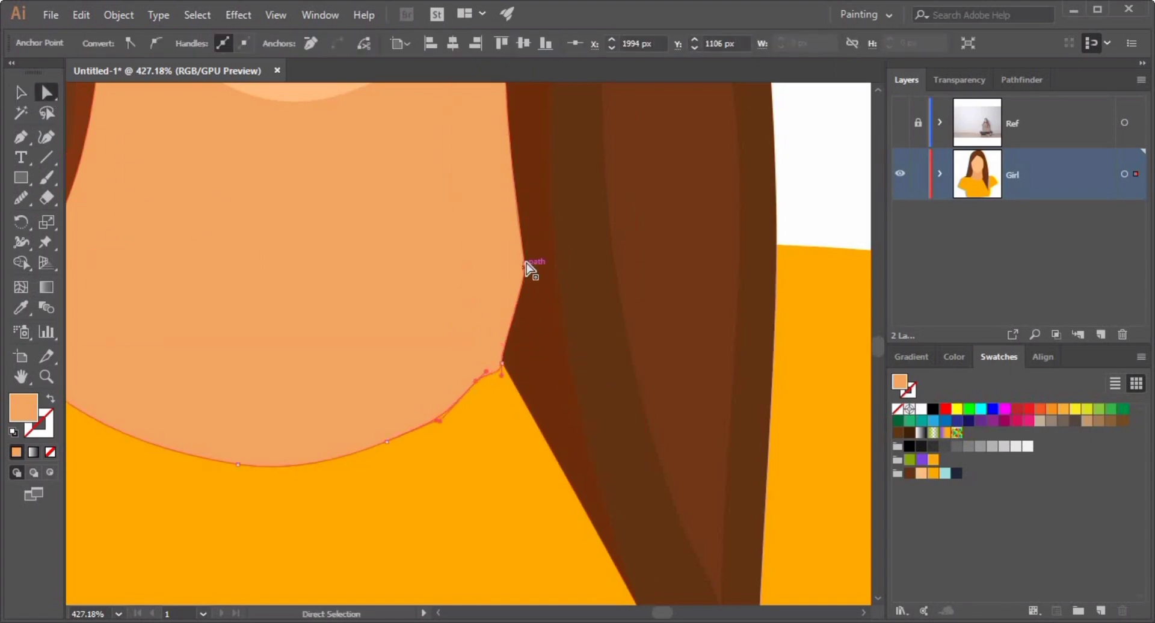
pyautogui.moveTo(525, 264); pyautogui.dragTo(509, 305)
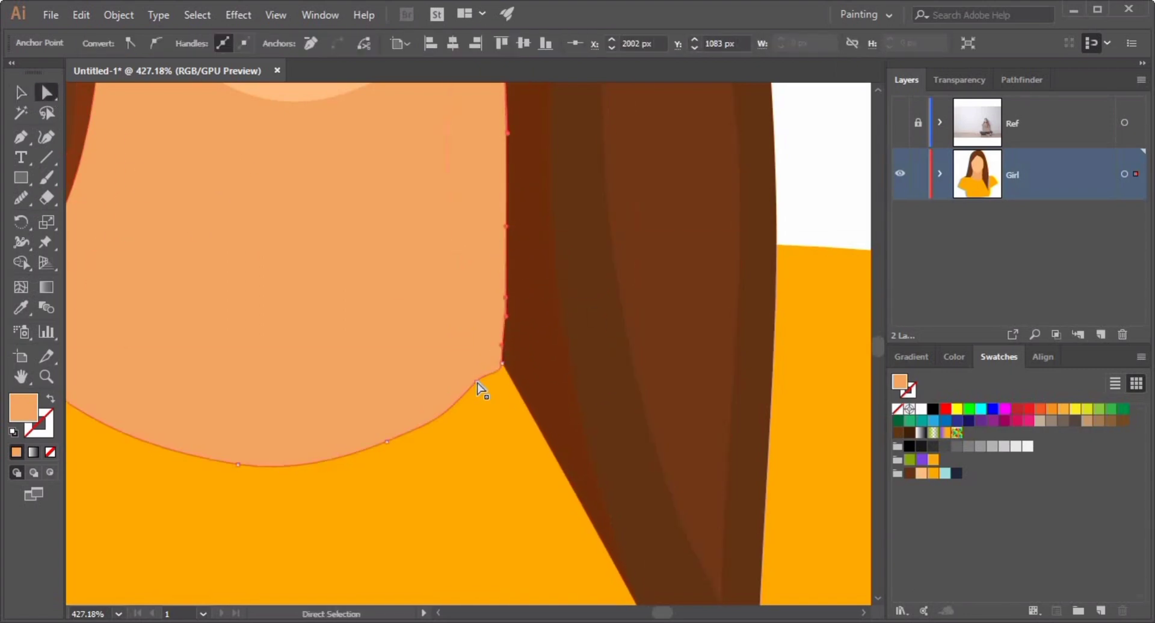
pyautogui.moveTo(481, 387); pyautogui.dragTo(425, 425)
pyautogui.hotkey('ctrl', 'shift', 'a')
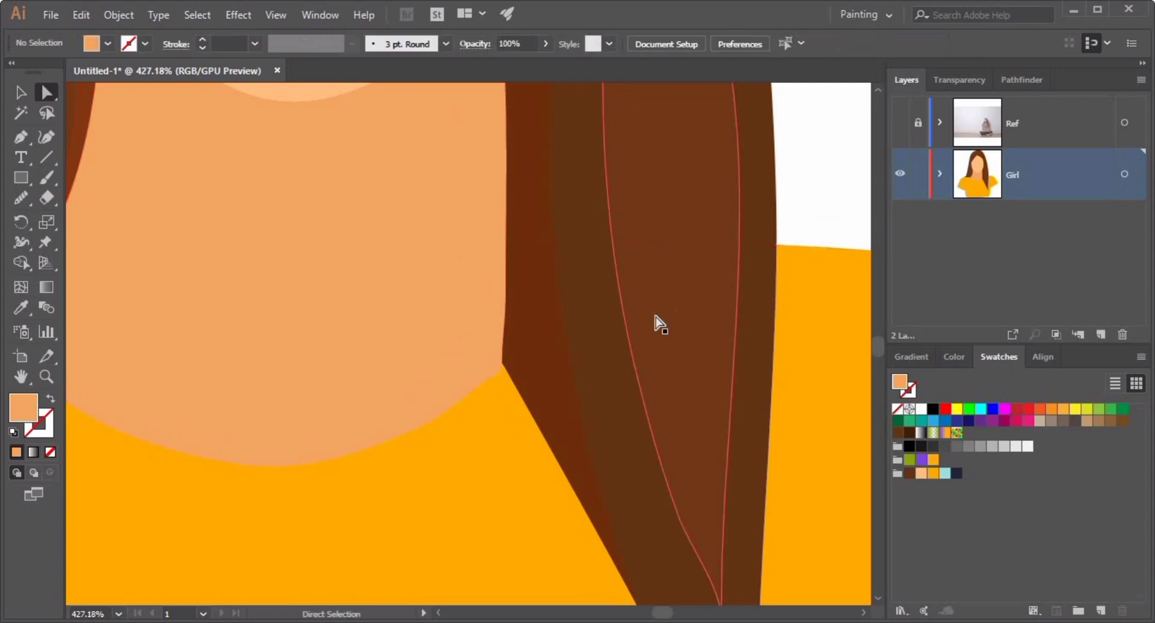
# Adjust anchors along the neck and right hair strand edge, undoing one move.
pyautogui.moveTo(647, 334); pyautogui.dragTo(568, 389)
pyautogui.moveTo(509, 360); pyautogui.dragTo(549, 491)
pyautogui.click(517, 302)
pyautogui.moveTo(547, 217); pyautogui.dragTo(556, 160)
pyautogui.hotkey('ctrl', 'z')
pyautogui.click(554, 200)
pyautogui.moveTo(652, 260); pyautogui.dragTo(417, 387)
pyautogui.click(416, 387)
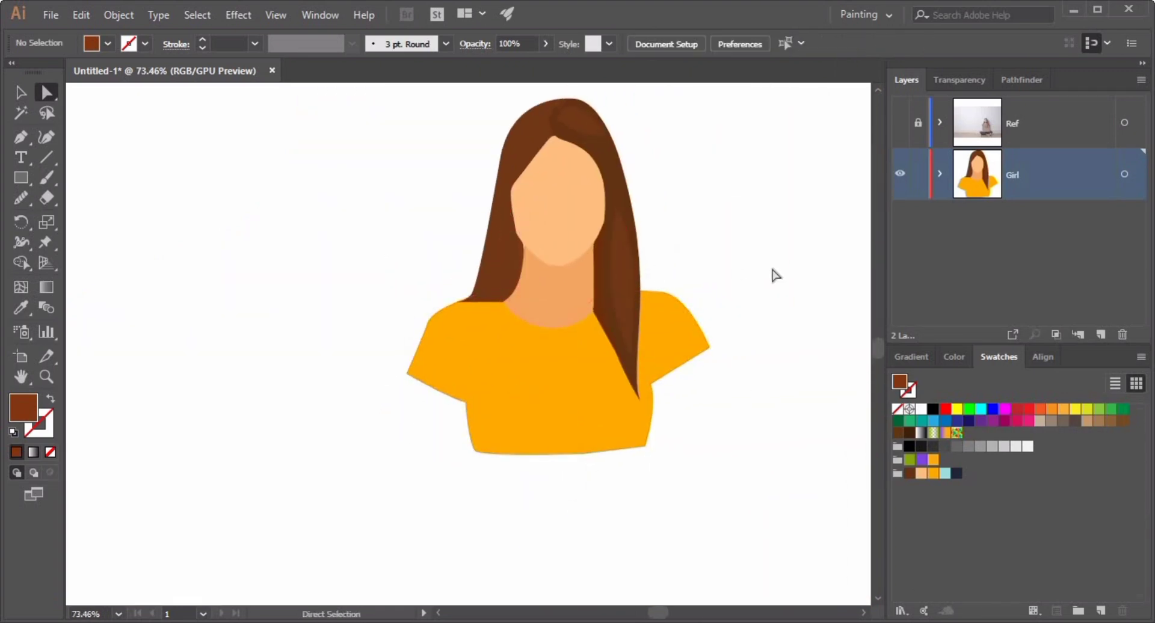
# Show the reference layer and draw the left arm shape with the Pen tool in a light peach fill.
pyautogui.click(900, 123)
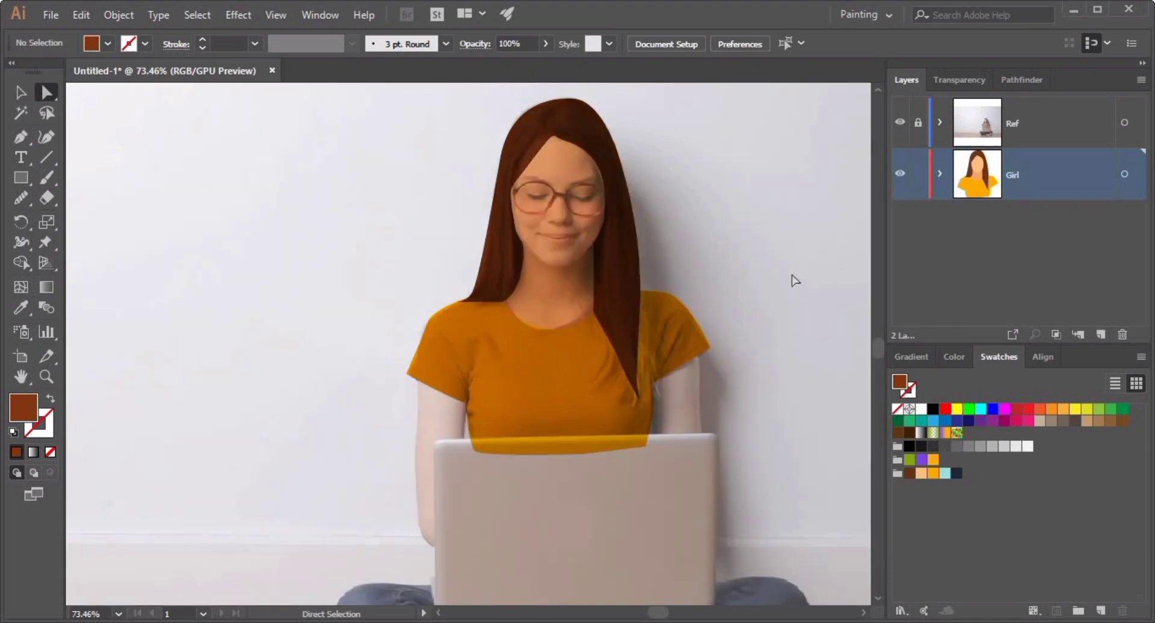
pyautogui.moveTo(554, 539); pyautogui.dragTo(572, 394)
pyautogui.moveTo(352, 397); pyautogui.dragTo(418, 380)
pyautogui.click(920, 473)
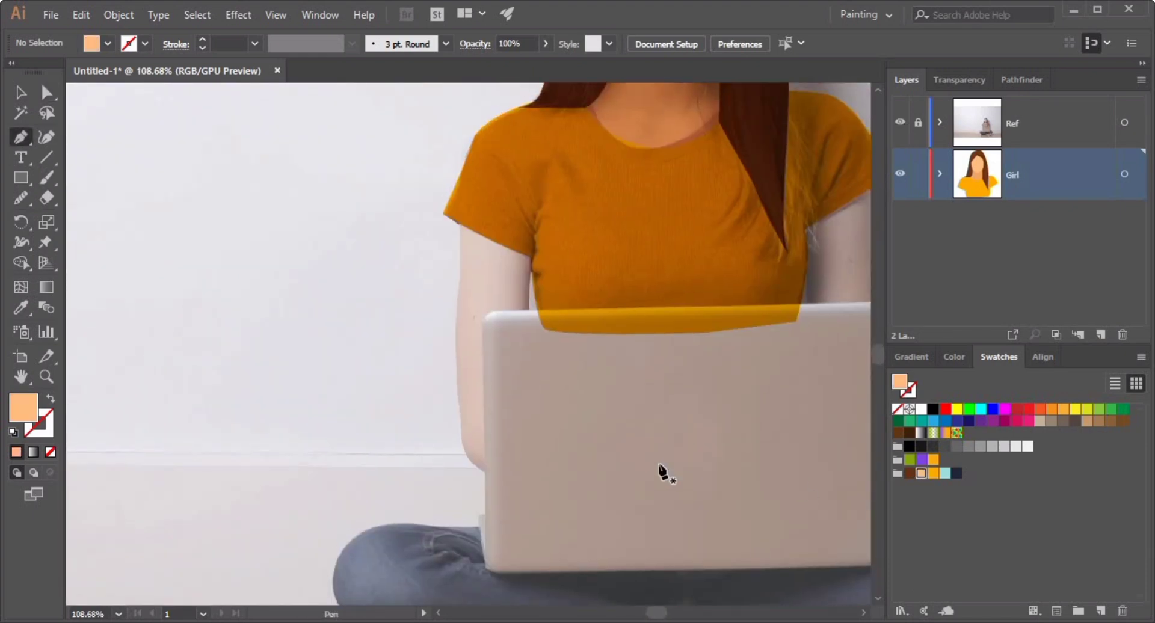
pyautogui.moveTo(460, 399); pyautogui.dragTo(461, 423)
pyautogui.moveTo(494, 467); pyautogui.dragTo(527, 469)
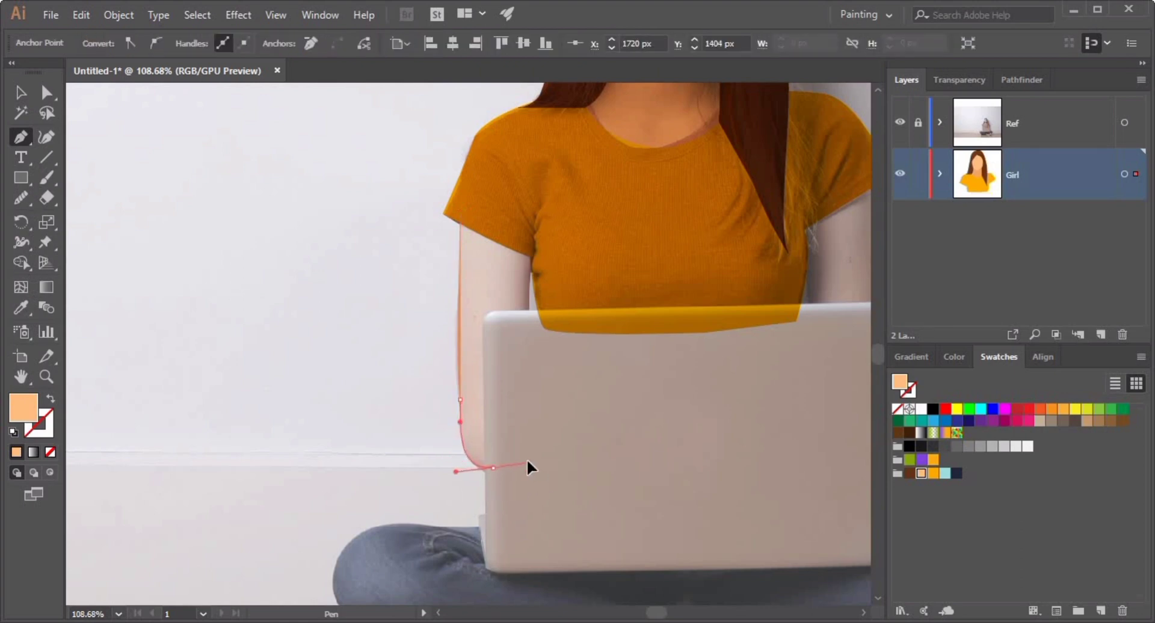
pyautogui.click(544, 413)
pyautogui.click(527, 308)
pyautogui.click(534, 229)
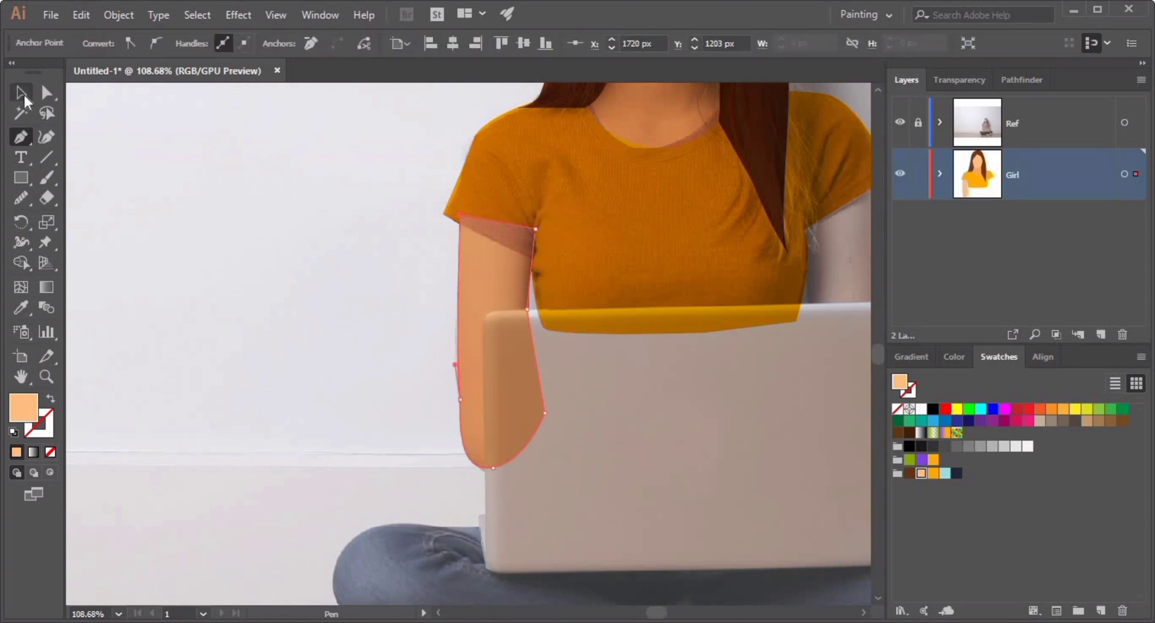
pyautogui.click(24, 96)
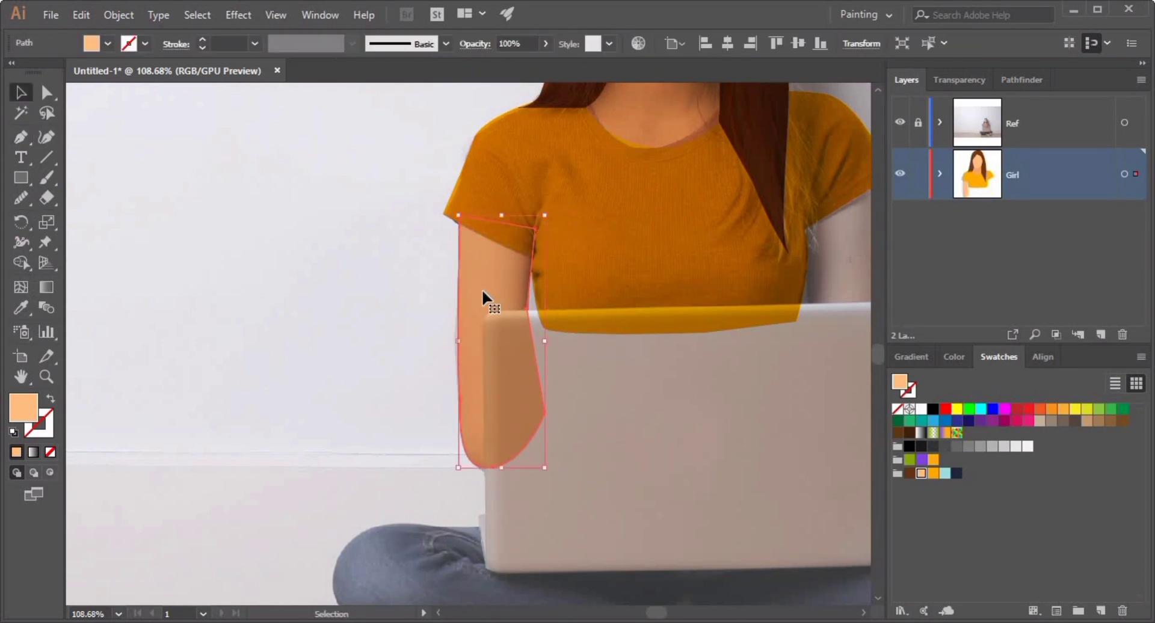
# Draw the right upper arm shape below the sleeve with the Pen tool in the same peach fill.
pyautogui.click(656, 368)
pyautogui.moveTo(659, 369); pyautogui.dragTo(278, 397)
pyautogui.press('p')
pyautogui.click(419, 270)
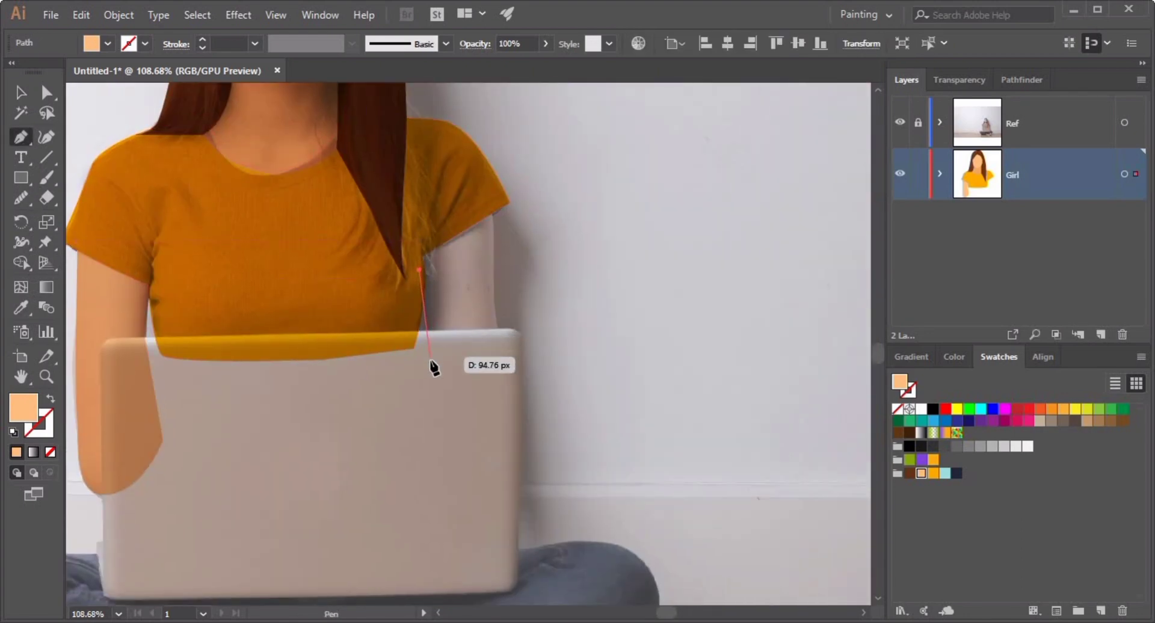
pyautogui.moveTo(430, 361); pyautogui.dragTo(434, 386)
pyautogui.click(489, 376)
pyautogui.moveTo(501, 355); pyautogui.dragTo(500, 345)
pyautogui.moveTo(493, 280); pyautogui.dragTo(493, 272)
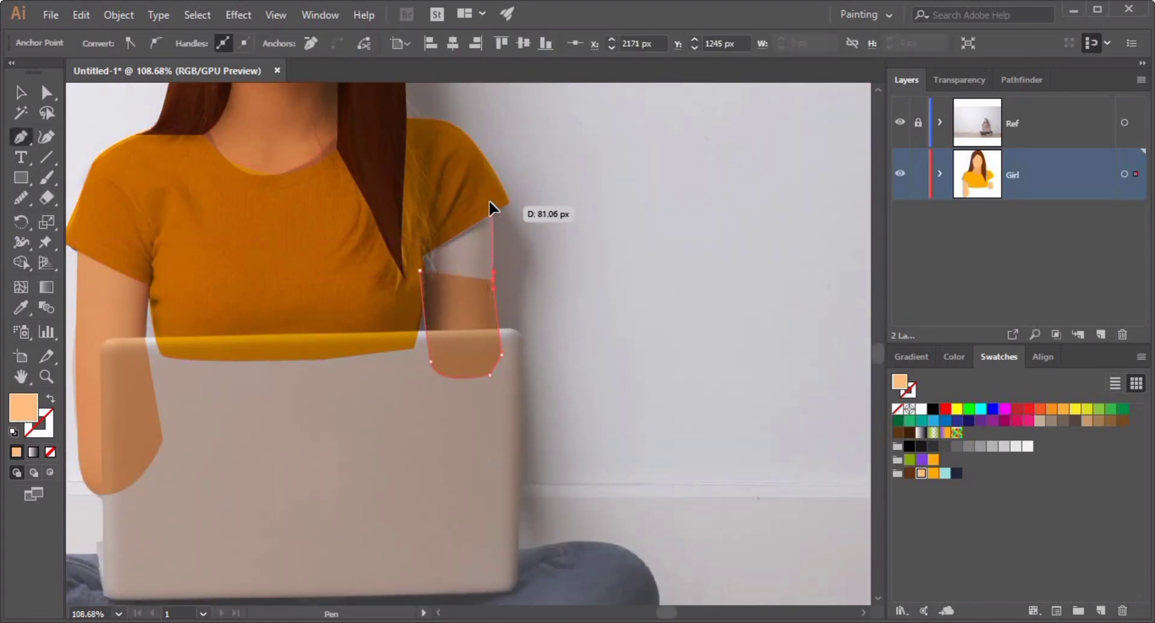
pyautogui.moveTo(489, 201); pyautogui.dragTo(481, 199)
pyautogui.click(407, 246)
pyautogui.click(420, 270)
pyautogui.click(21, 93)
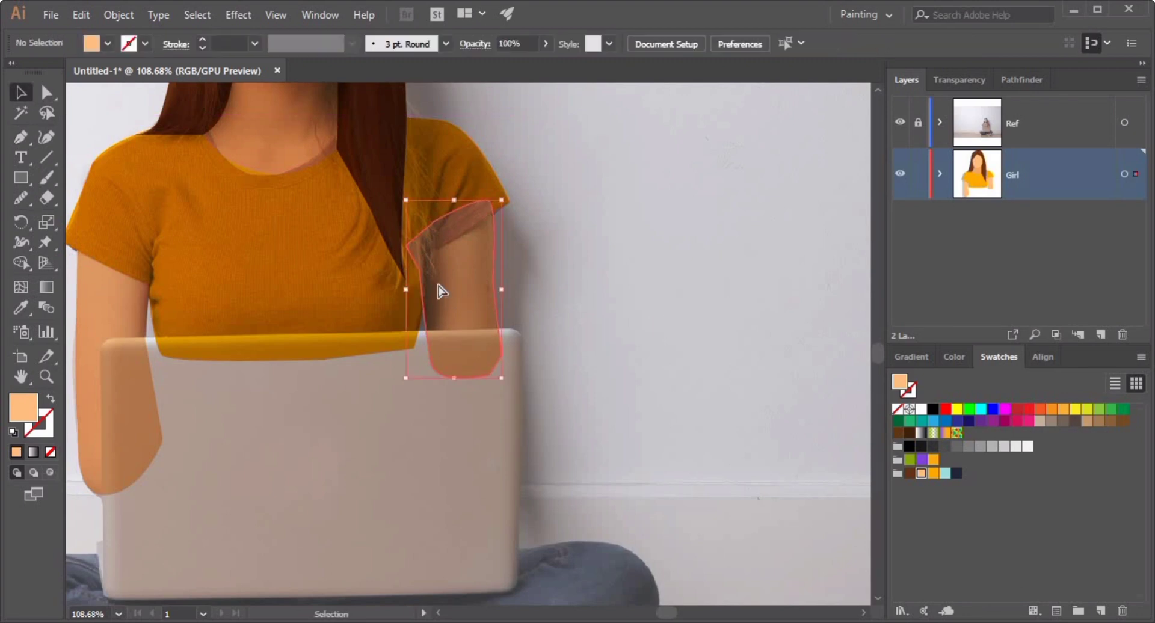
# Draw the laptop body with the Pen tool in a light gray fill over the reference laptop.
pyautogui.press('a')
pyautogui.click(411, 419)
pyautogui.moveTo(363, 437); pyautogui.dragTo(508, 343)
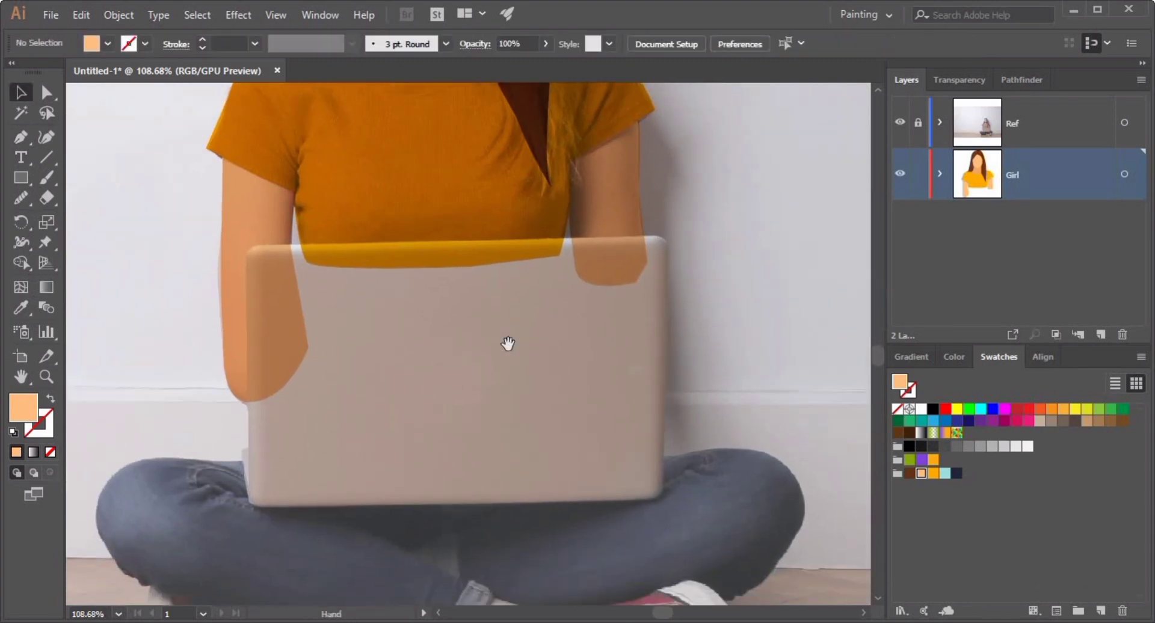
pyautogui.click(20, 137)
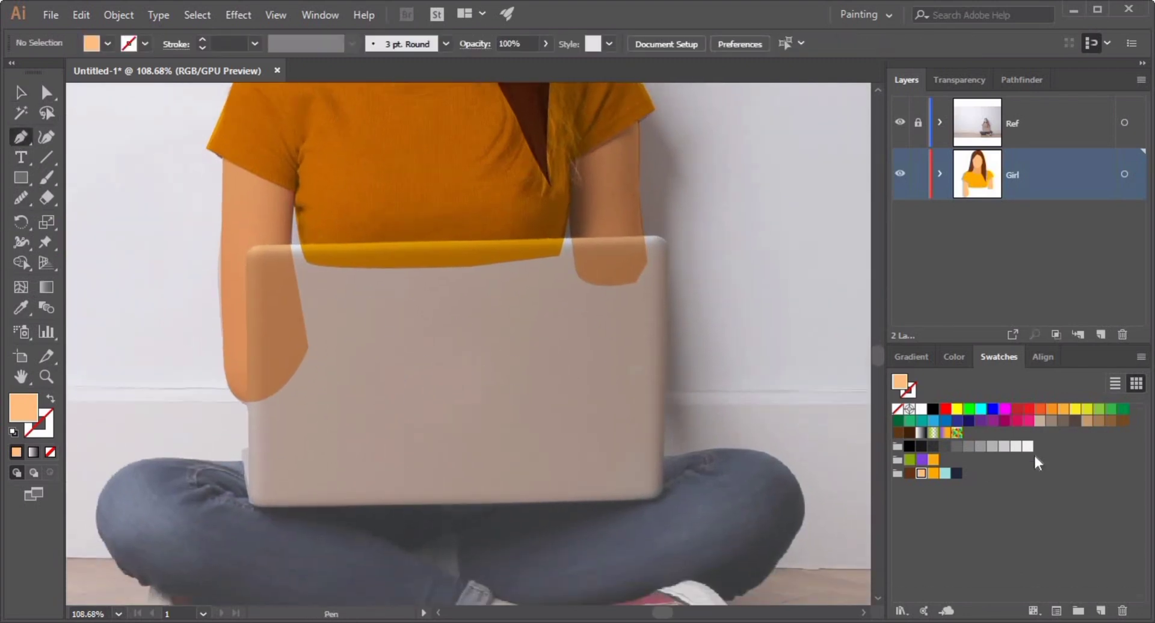
pyautogui.click(1016, 446)
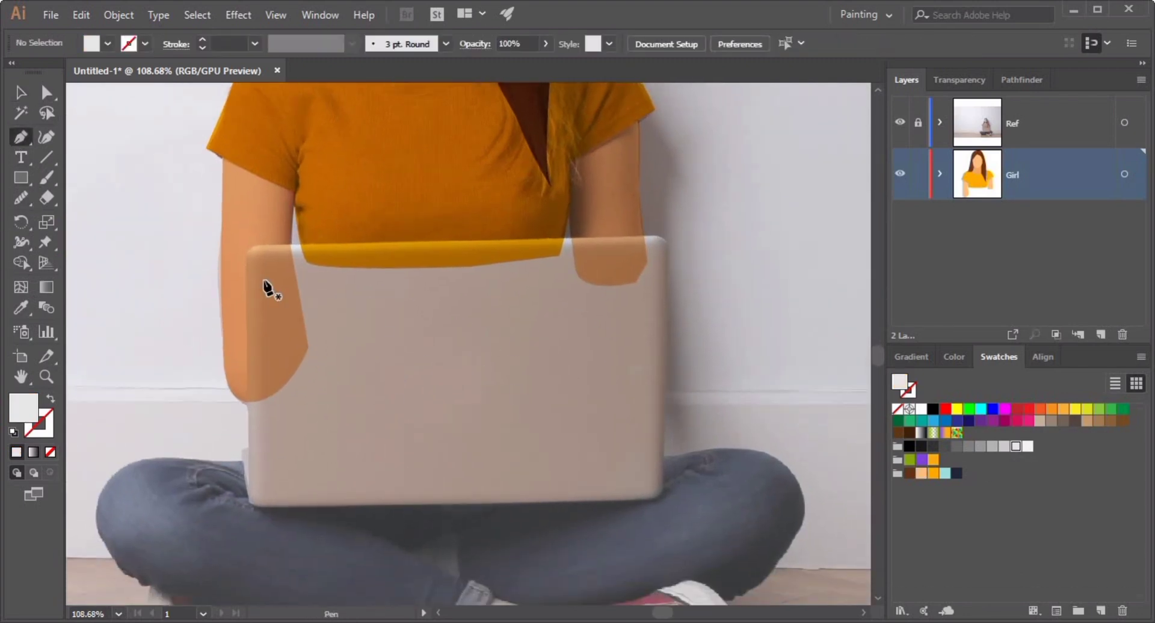
pyautogui.click(663, 238)
pyautogui.click(663, 498)
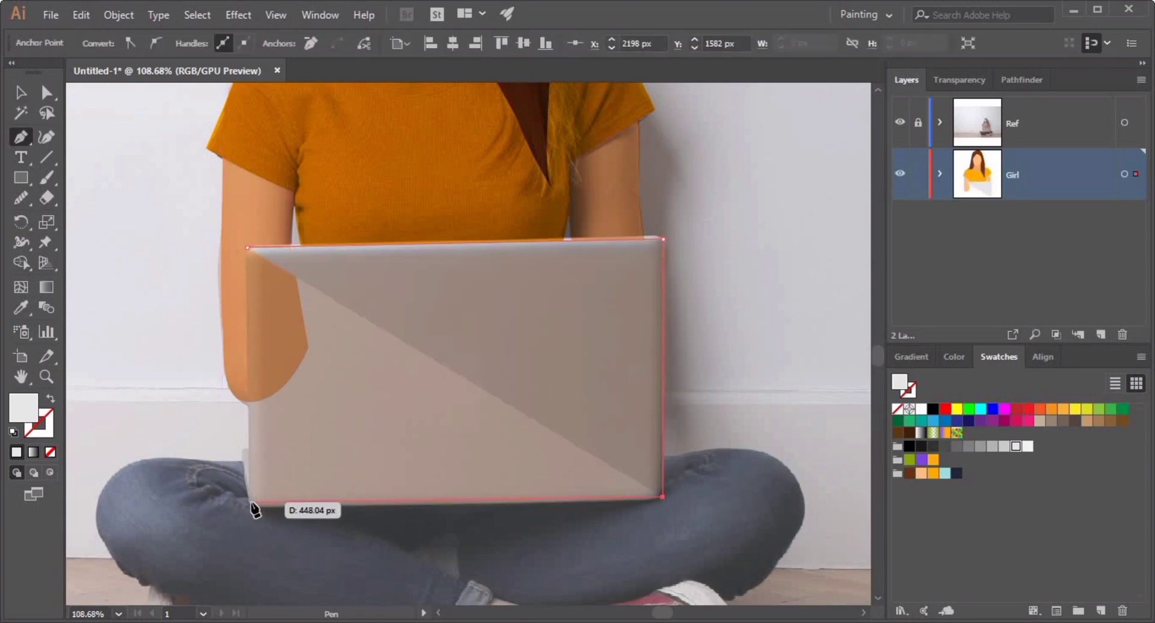
pyautogui.click(249, 503)
# Round the laptop shape's corners with the Direct Selection corner widgets, undoing one attempt.
pyautogui.press('a')
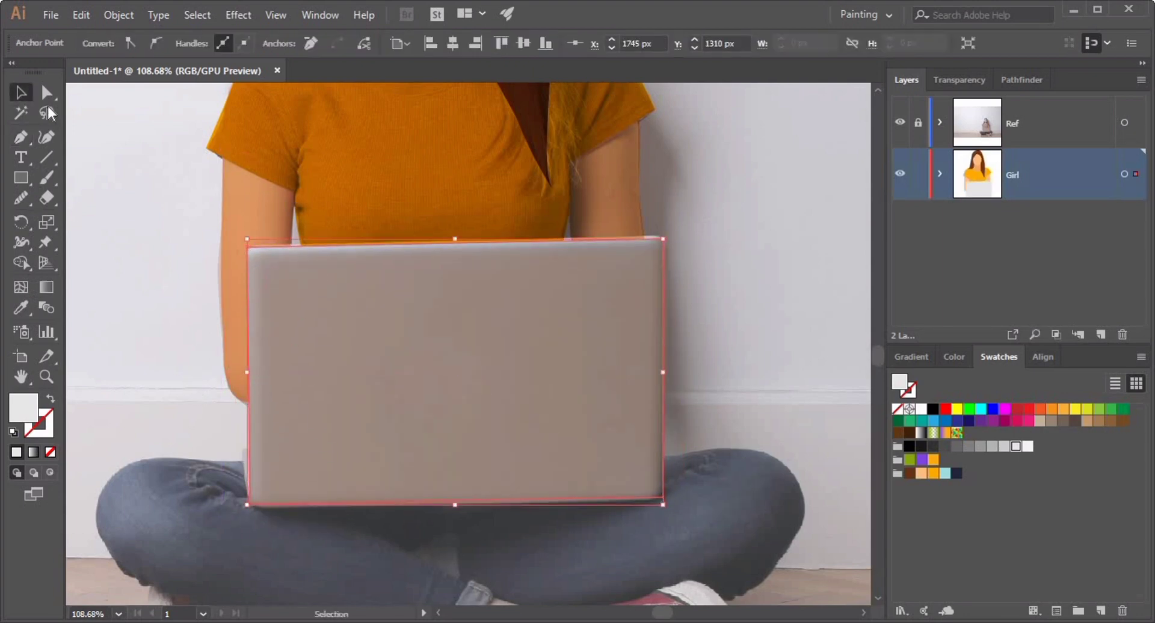
pyautogui.moveTo(265, 269); pyautogui.dragTo(270, 275)
pyautogui.hotkey('ctrl', 'z')
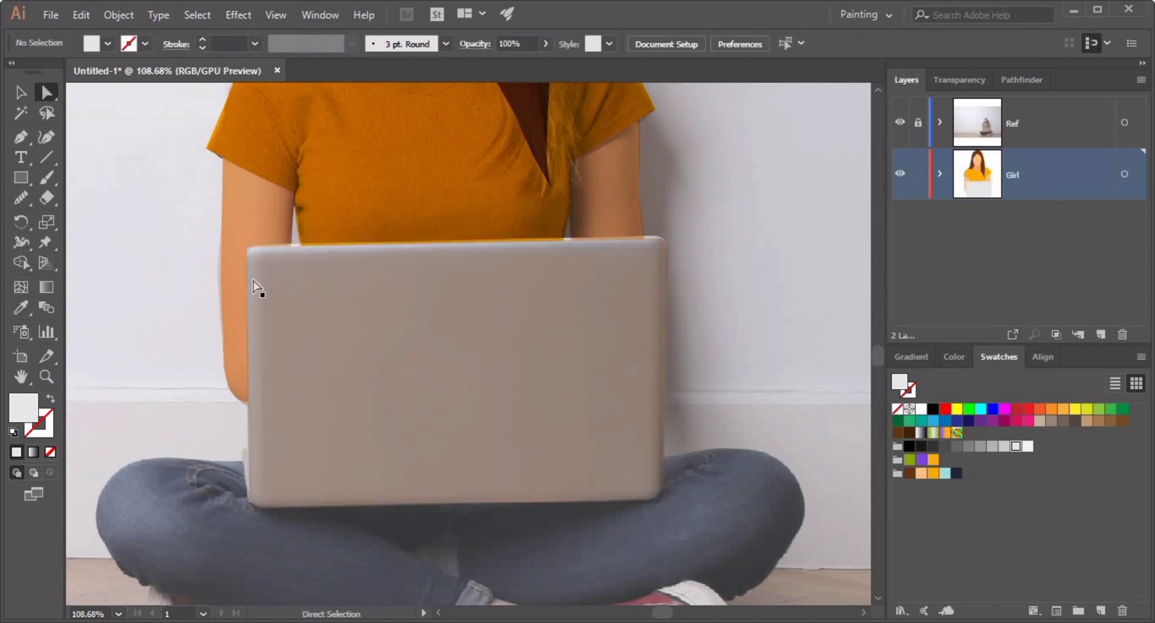
pyautogui.click(254, 280)
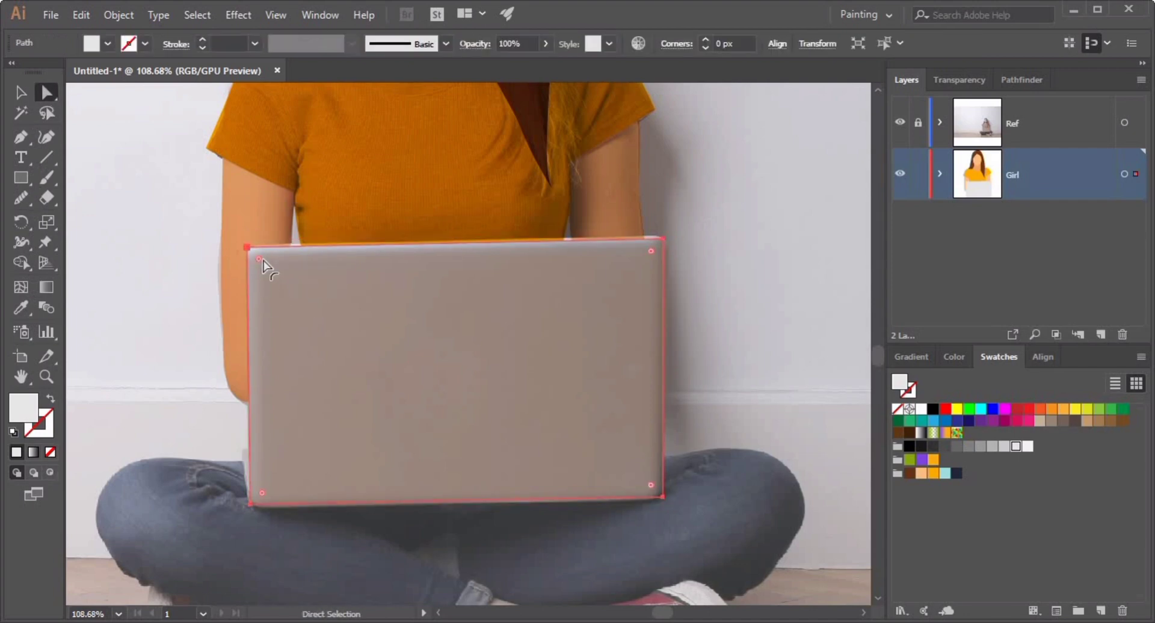
# Zoom into the laptop's lower left corner and draw a thin side-edge shape with the Pen tool.
pyautogui.click(22, 93)
pyautogui.click(153, 301)
pyautogui.moveTo(239, 492); pyautogui.dragTo(388, 501)
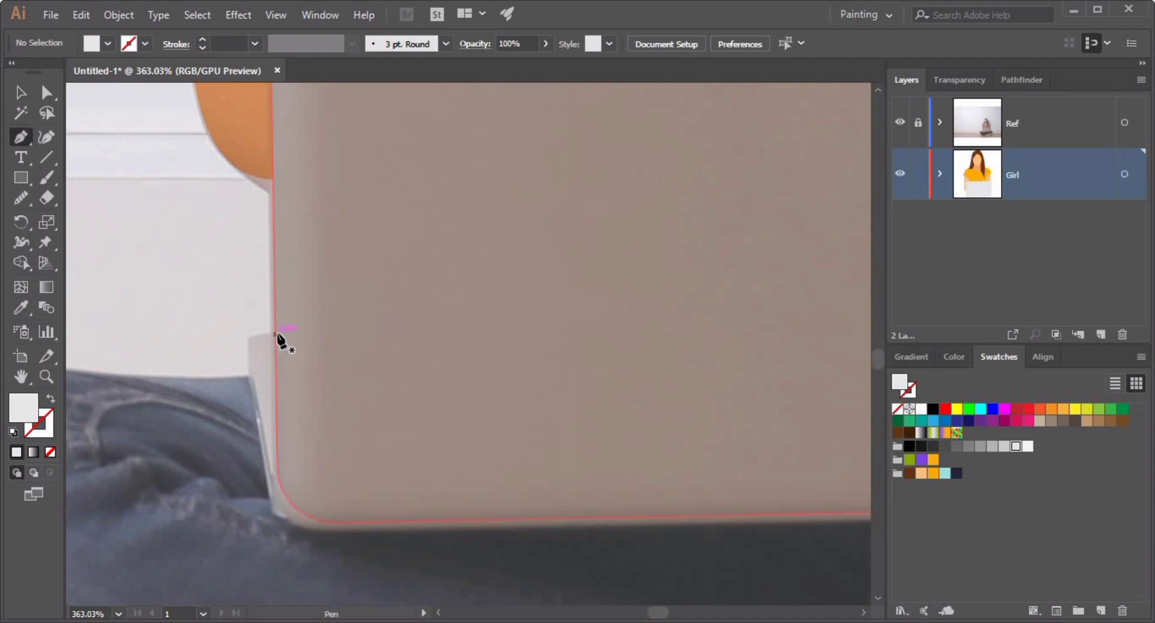
pyautogui.moveTo(274, 332); pyautogui.dragTo(252, 348)
pyautogui.moveTo(280, 485); pyautogui.dragTo(307, 510)
pyautogui.click(273, 481)
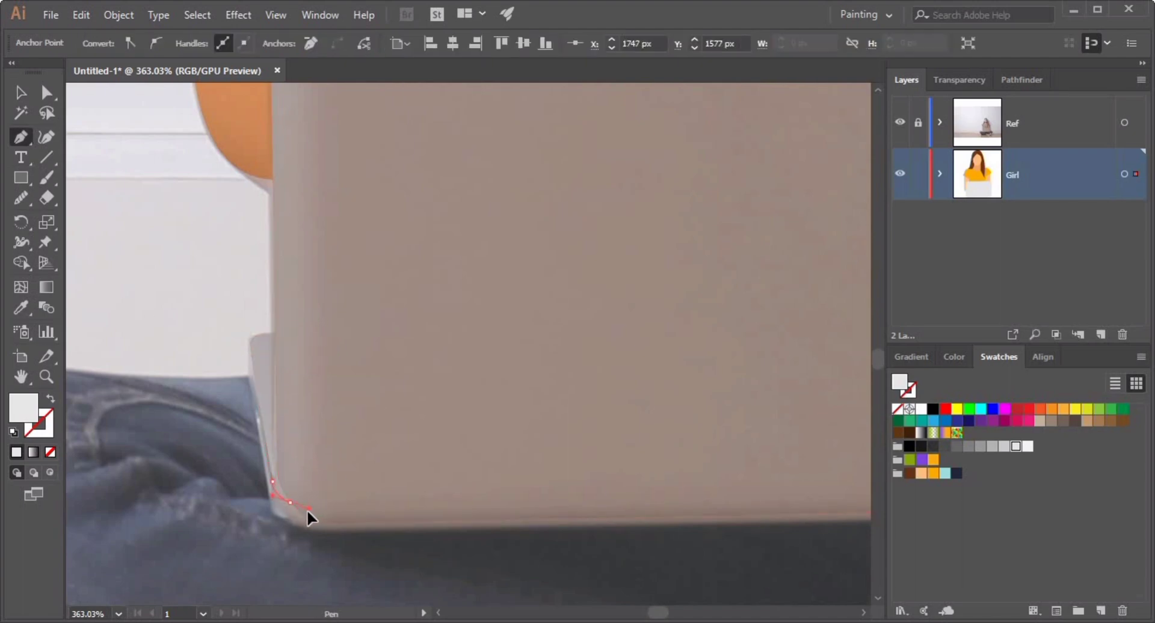
pyautogui.moveTo(276, 332); pyautogui.dragTo(285, 347)
pyautogui.click(20, 92)
pyautogui.hotkey('ctrl', 'shift', 'a')
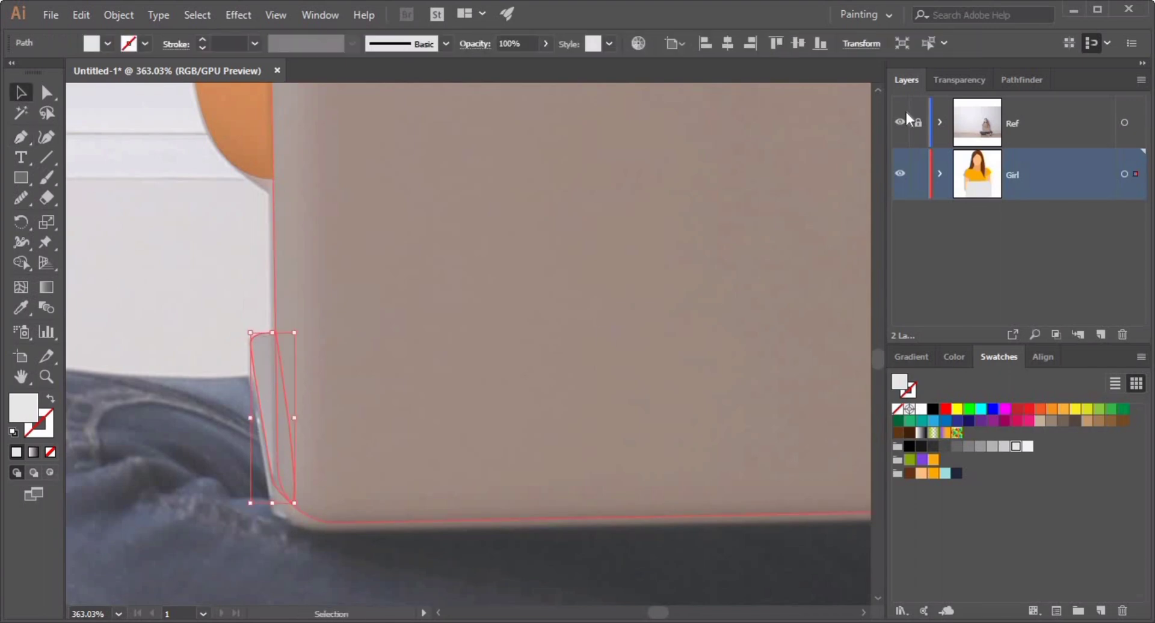
# Hide the reference layer and recolor the laptop side-edge shape to a darker gray.
pyautogui.click(899, 122)
pyautogui.click(274, 409)
pyautogui.doubleClick(23, 408)
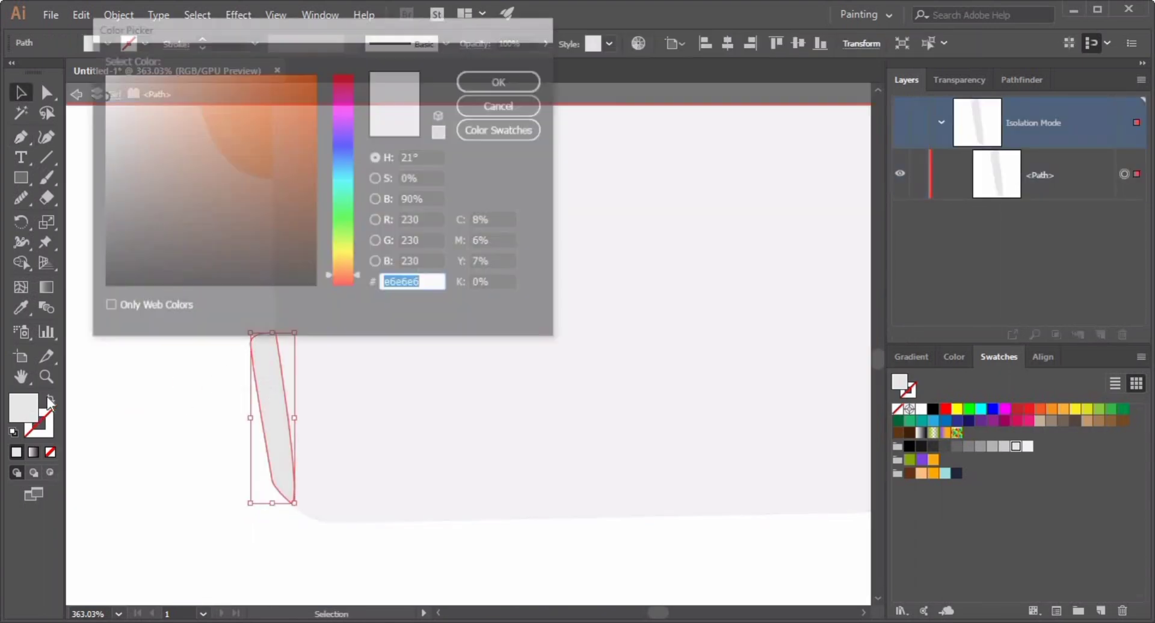
pyautogui.click(110, 118)
pyautogui.click(499, 81)
pyautogui.click(243, 234)
pyautogui.click(264, 366)
# Move the side edge's bottom anchor down to meet the laptop corner and smooth it.
pyautogui.press('a')
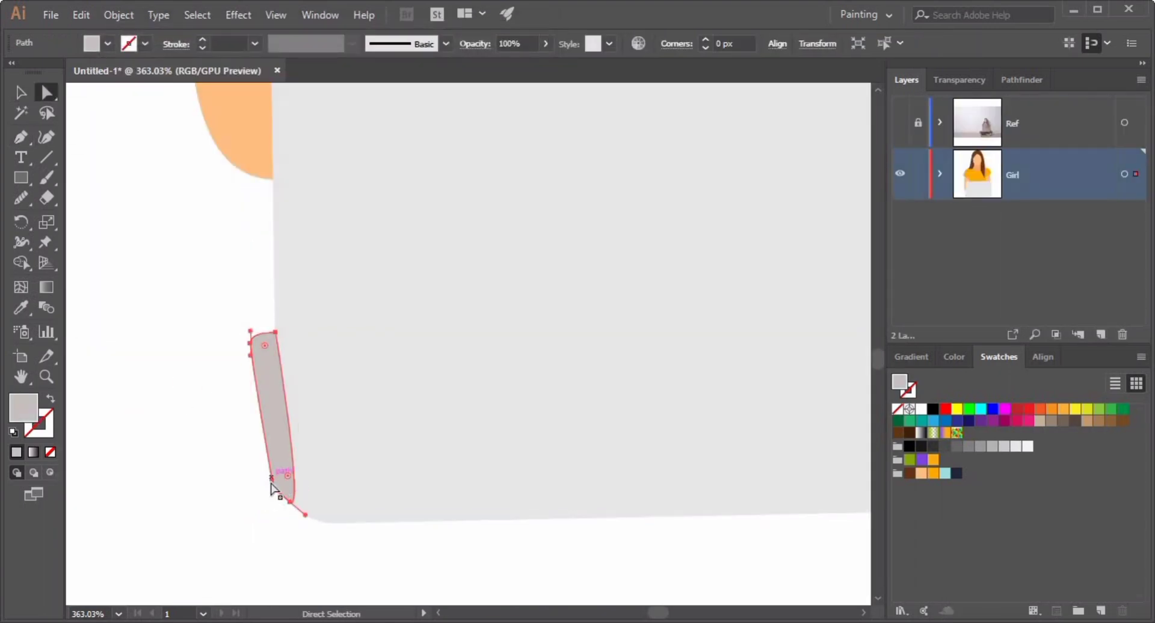
pyautogui.moveTo(305, 515); pyautogui.dragTo(304, 526)
pyautogui.click(333, 545)
pyautogui.click(280, 481)
pyautogui.click(20, 198)
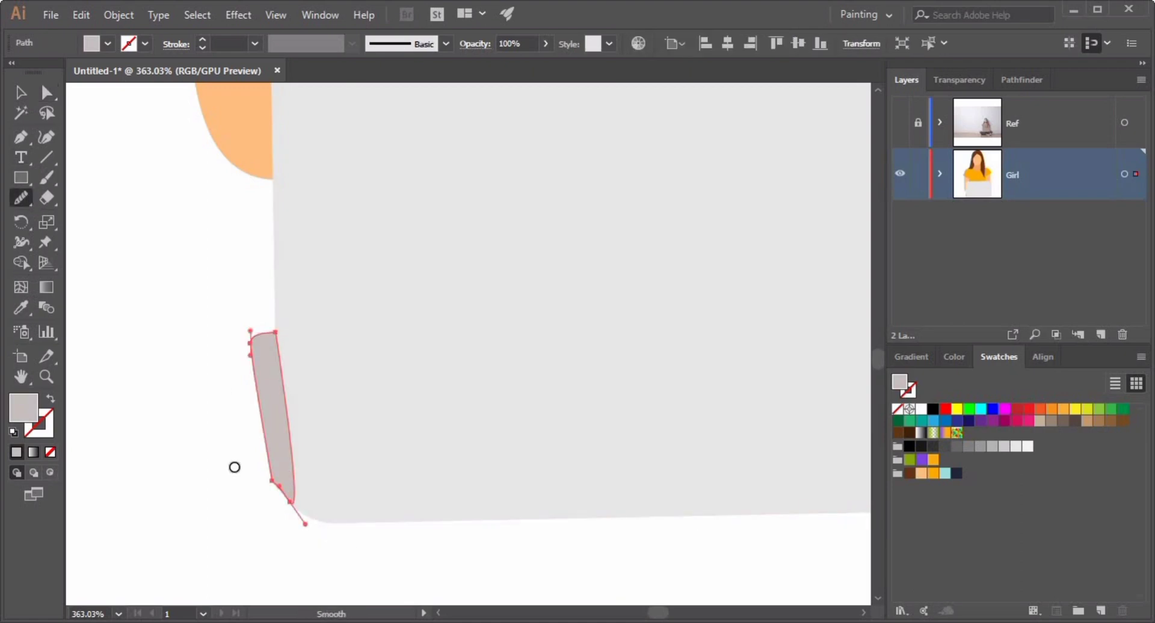
pyautogui.press('v')
pyautogui.click(230, 493)
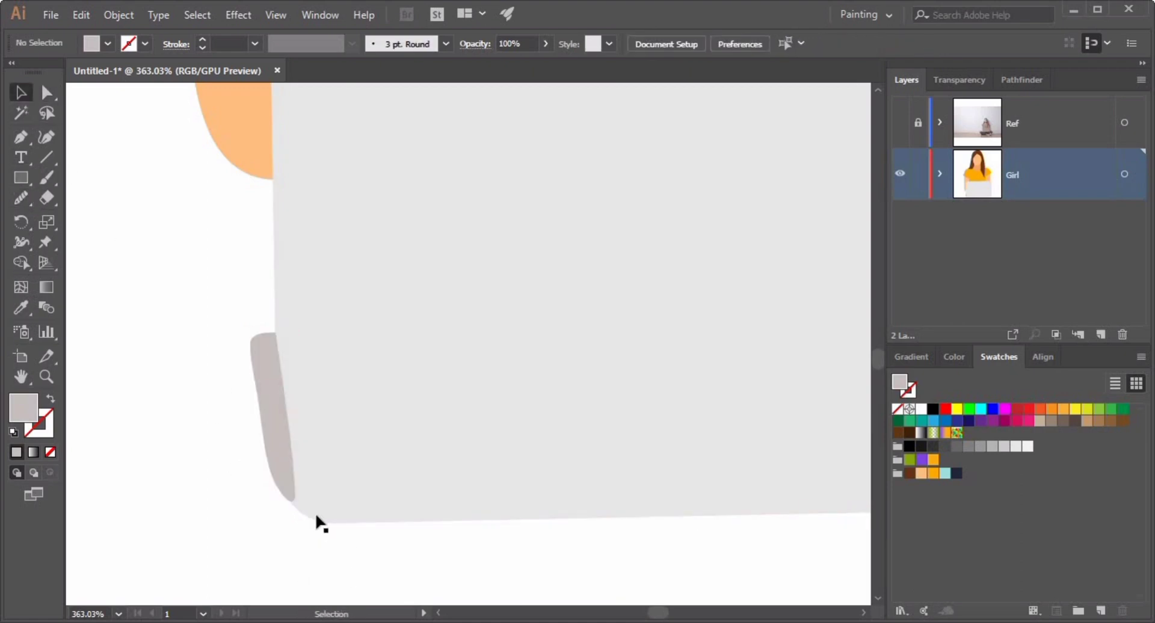
pyautogui.click(267, 439)
pyautogui.click(197, 454)
# Show the reference layer and draw the left jeans leg with the Pen tool in a dark navy fill.
pyautogui.scroll(-5, 335, 430)
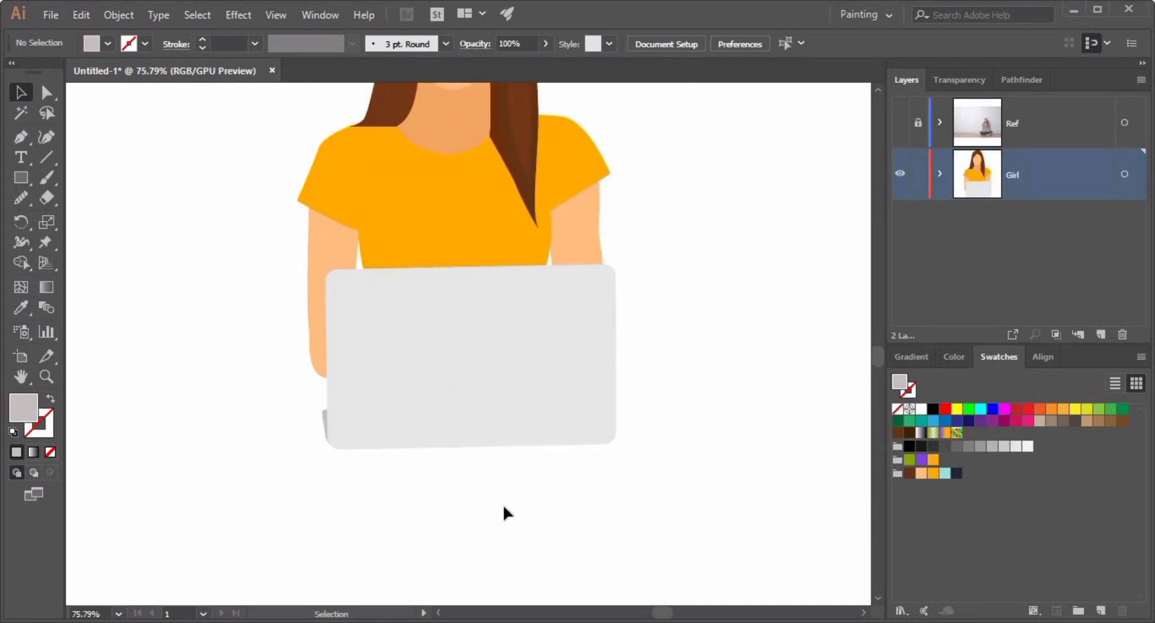
pyautogui.click(899, 122)
pyautogui.press('p')
pyautogui.click(956, 474)
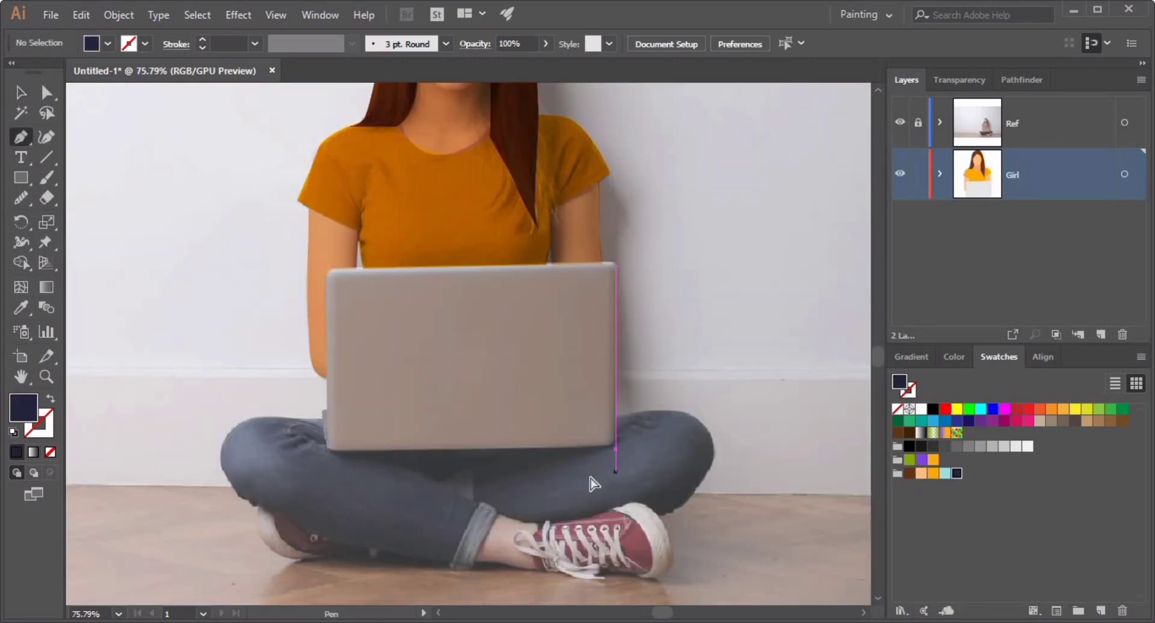
pyautogui.keyDown('ctrl'); pyautogui.click(513, 489); pyautogui.keyUp('ctrl')
pyautogui.moveTo(497, 449); pyautogui.dragTo(586, 511)
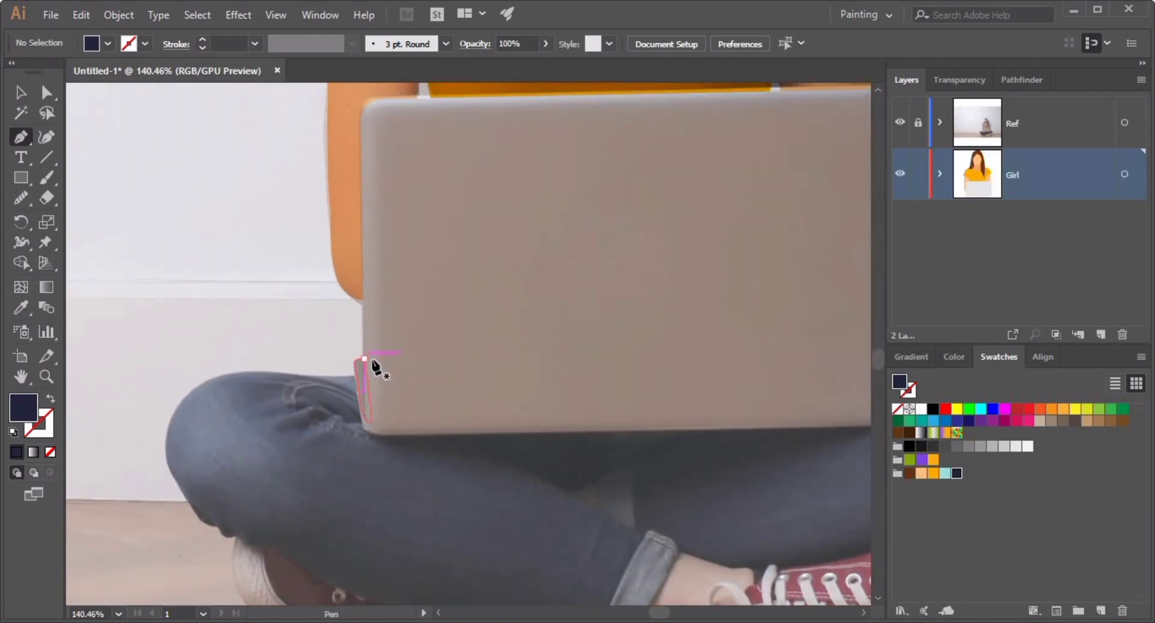
pyautogui.click(371, 359)
pyautogui.moveTo(157, 486); pyautogui.dragTo(156, 485)
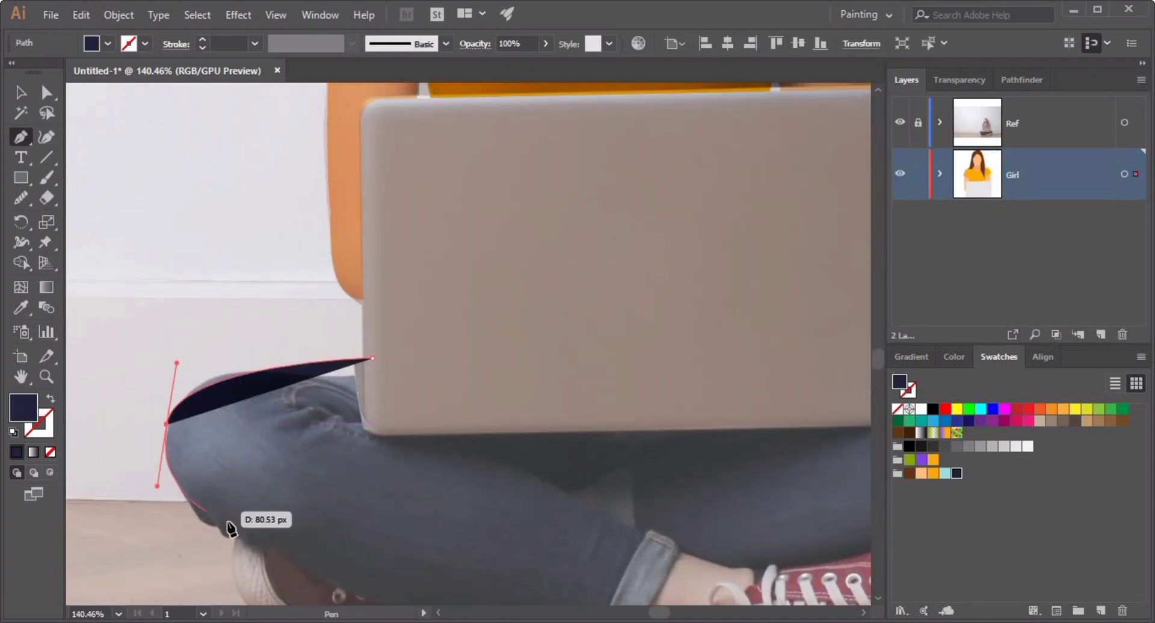
pyautogui.moveTo(278, 547); pyautogui.dragTo(308, 565)
pyautogui.moveTo(277, 413); pyautogui.dragTo(178, 202)
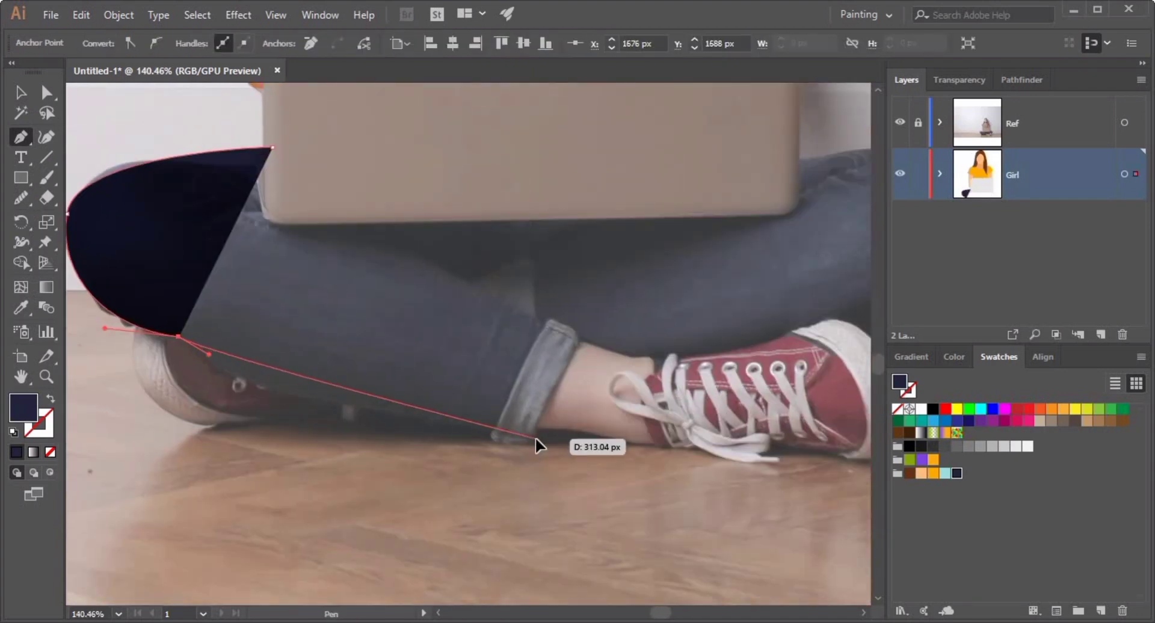
pyautogui.moveTo(537, 439); pyautogui.dragTo(544, 407)
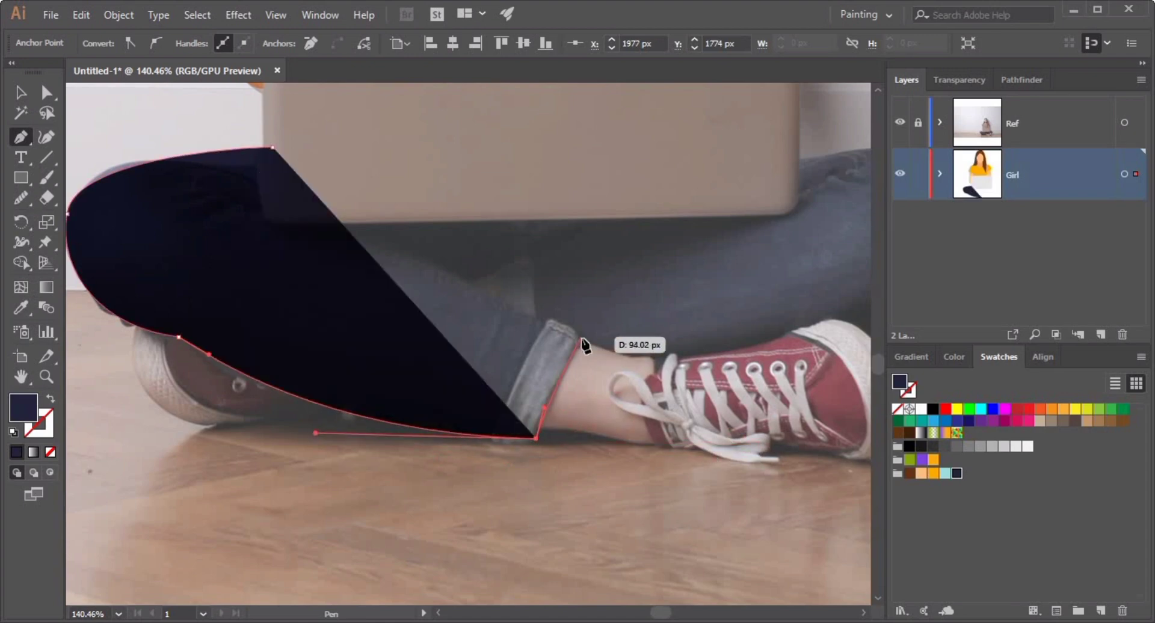
pyautogui.click(581, 331)
pyautogui.moveTo(260, 213)
pyautogui.mouseDown()
pyautogui.moveTo(181, 224)
pyautogui.moveTo(179, 211)
pyautogui.moveTo(266, 199)
pyautogui.mouseUp()
pyautogui.click(295, 189)
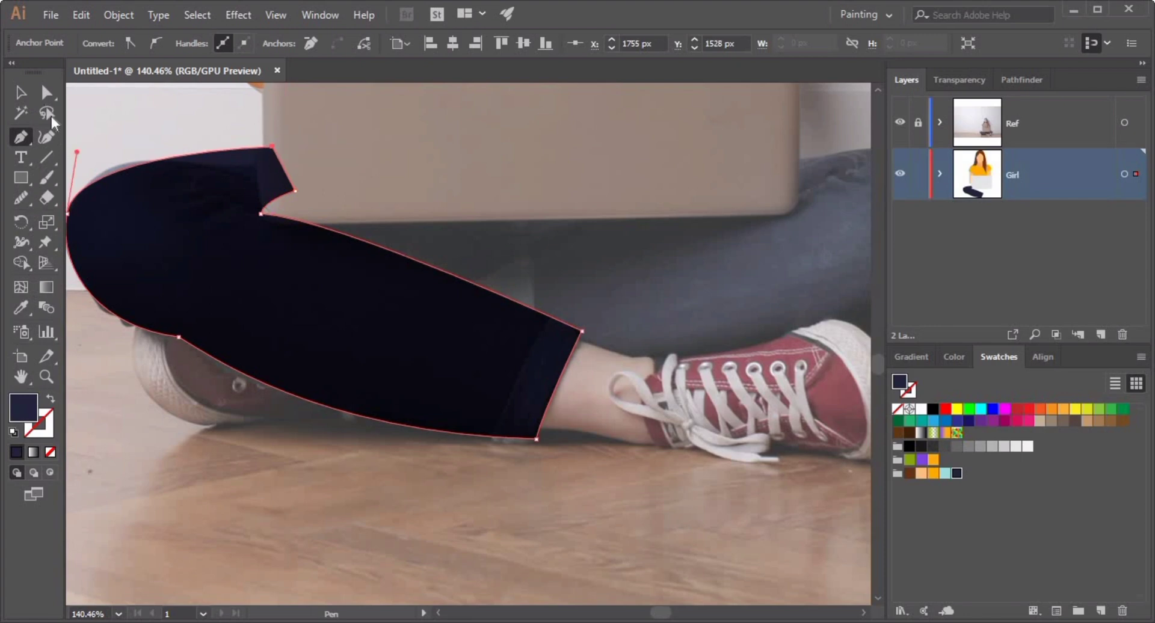
# Nudge an anchor on the left leg's top edge with the Direct Selection tool.
pyautogui.click(48, 96)
pyautogui.moveTo(135, 165); pyautogui.dragTo(135, 158)
pyautogui.click(139, 143)
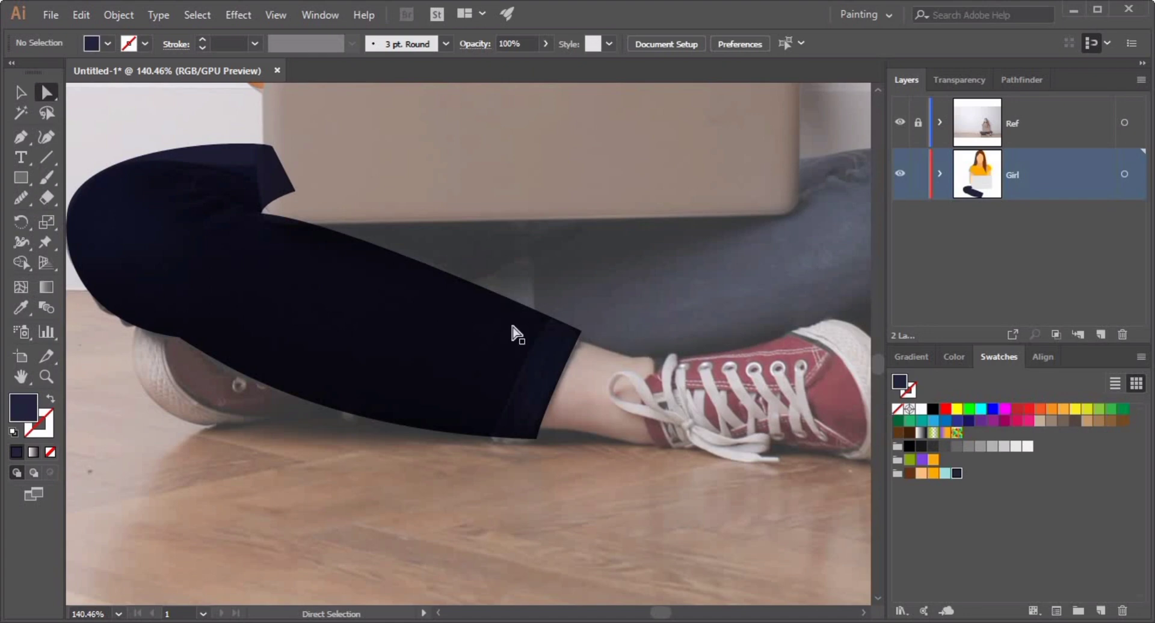
pyautogui.click(18, 94)
# Draw the thigh shape crossing under the laptop with the Pen tool and adjust its navy fill color.
pyautogui.click(22, 137)
pyautogui.click(459, 290)
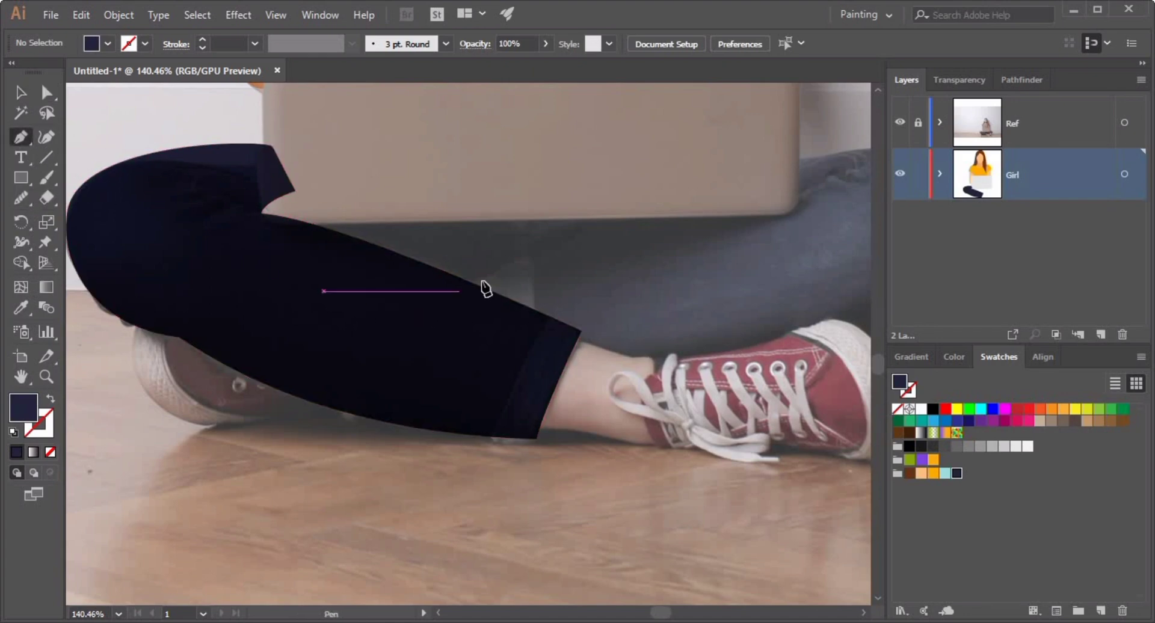
pyautogui.moveTo(623, 208); pyautogui.dragTo(649, 184)
pyautogui.click(467, 158)
pyautogui.click(357, 169)
pyautogui.click(273, 180)
pyautogui.click(202, 208)
pyautogui.click(263, 254)
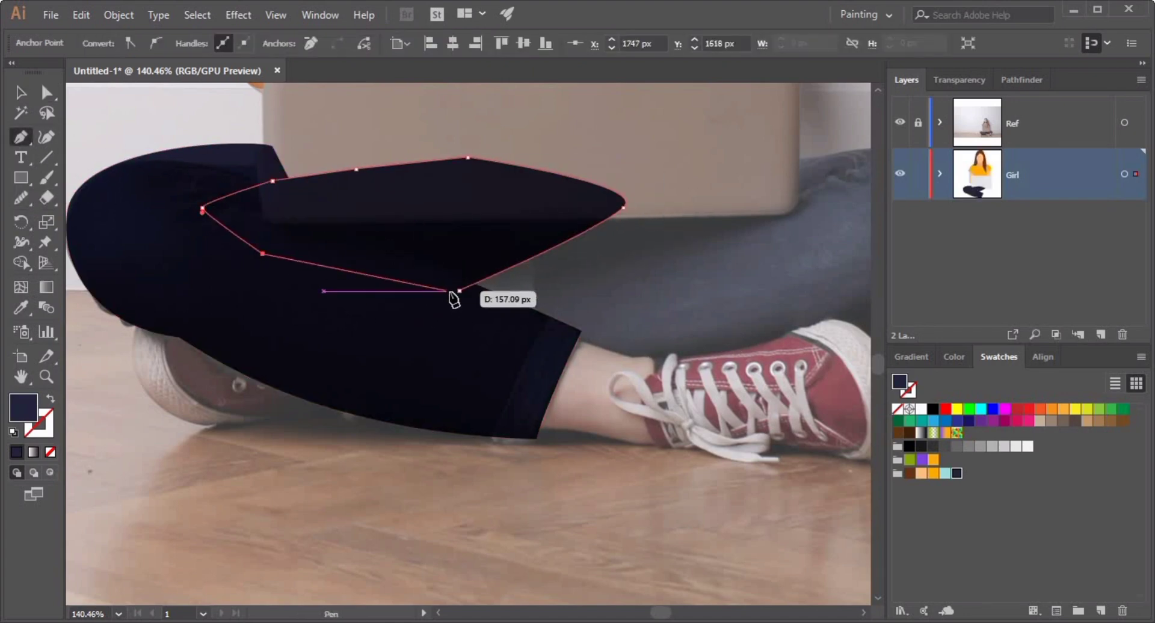
pyautogui.click(459, 290)
pyautogui.doubleClick(23, 408)
pyautogui.moveTo(247, 244)
pyautogui.mouseDown()
pyautogui.moveTo(214, 237)
pyautogui.moveTo(235, 241)
pyautogui.mouseUp()
pyautogui.click(468, 81)
# Draw the right jeans leg shape around the knee with the Pen tool.
pyautogui.press('q')
pyautogui.click(477, 505)
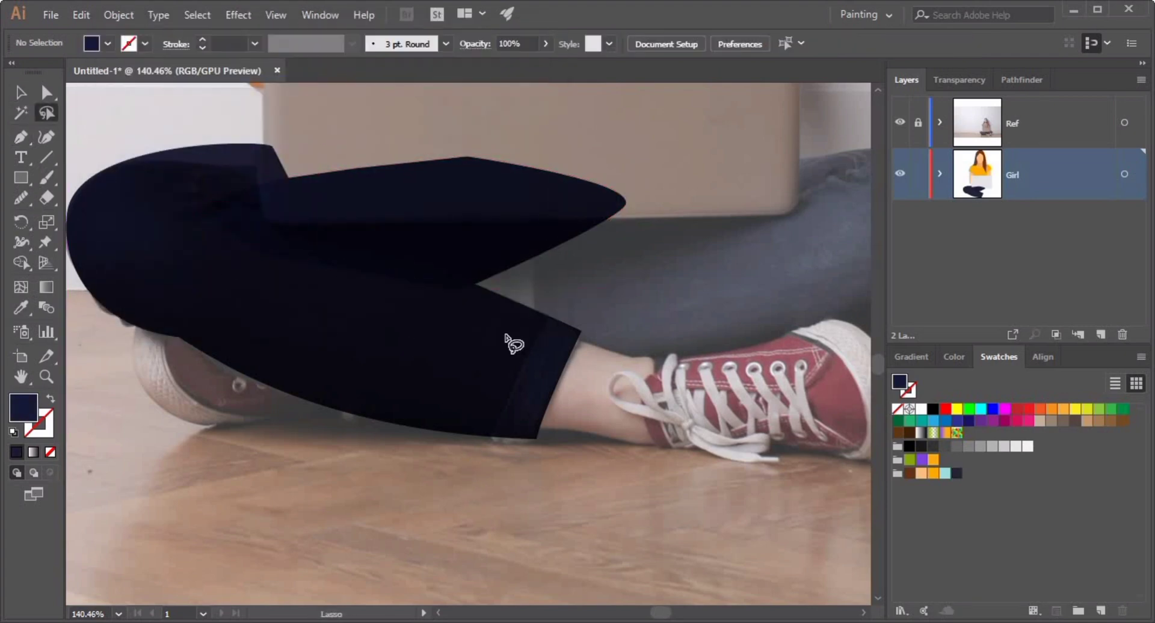
pyautogui.moveTo(516, 342)
pyautogui.mouseDown()
pyautogui.moveTo(323, 323)
pyautogui.moveTo(369, 344)
pyautogui.mouseUp()
pyautogui.click(621, 161)
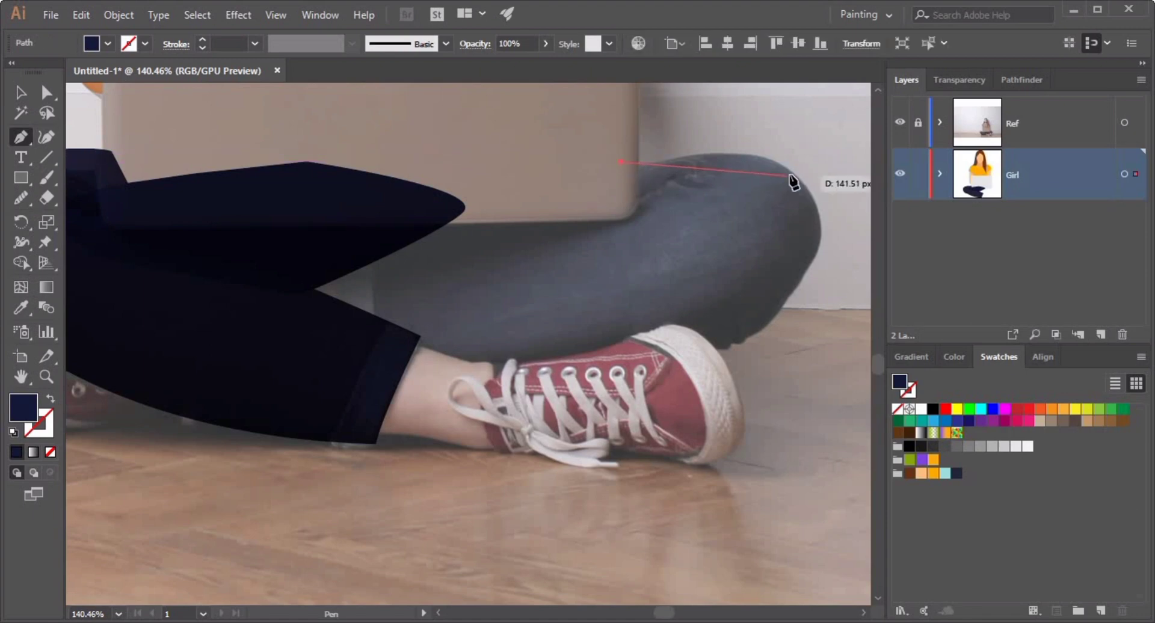
pyautogui.moveTo(827, 220); pyautogui.dragTo(828, 217)
pyautogui.moveTo(776, 314); pyautogui.dragTo(608, 353)
pyautogui.click(540, 361)
pyautogui.click(338, 335)
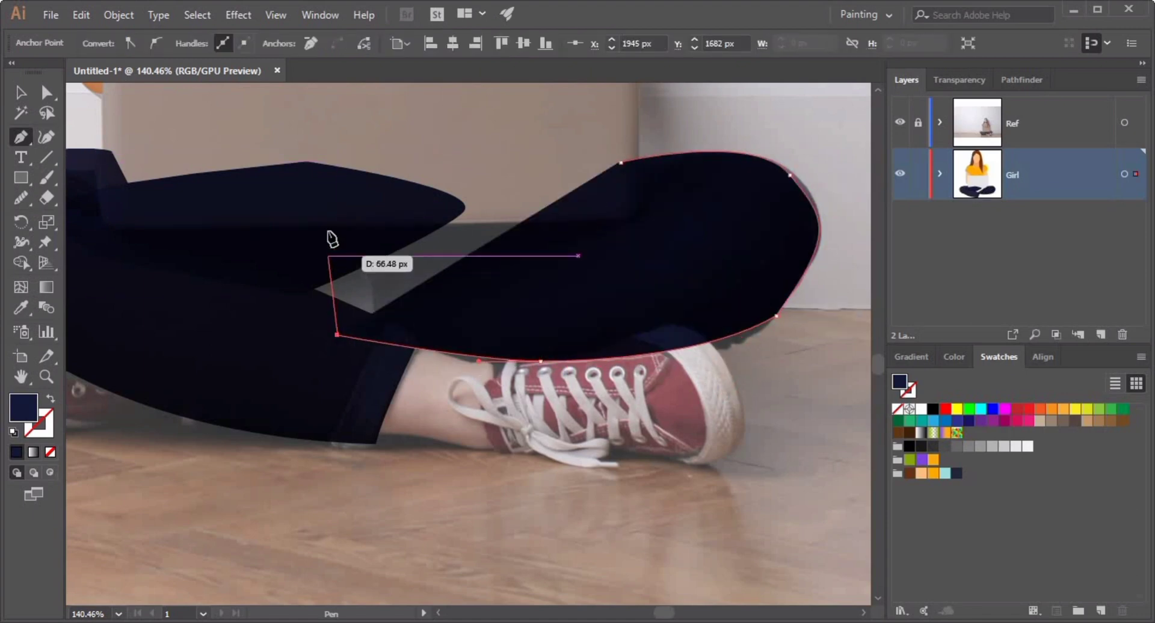
pyautogui.click(332, 209)
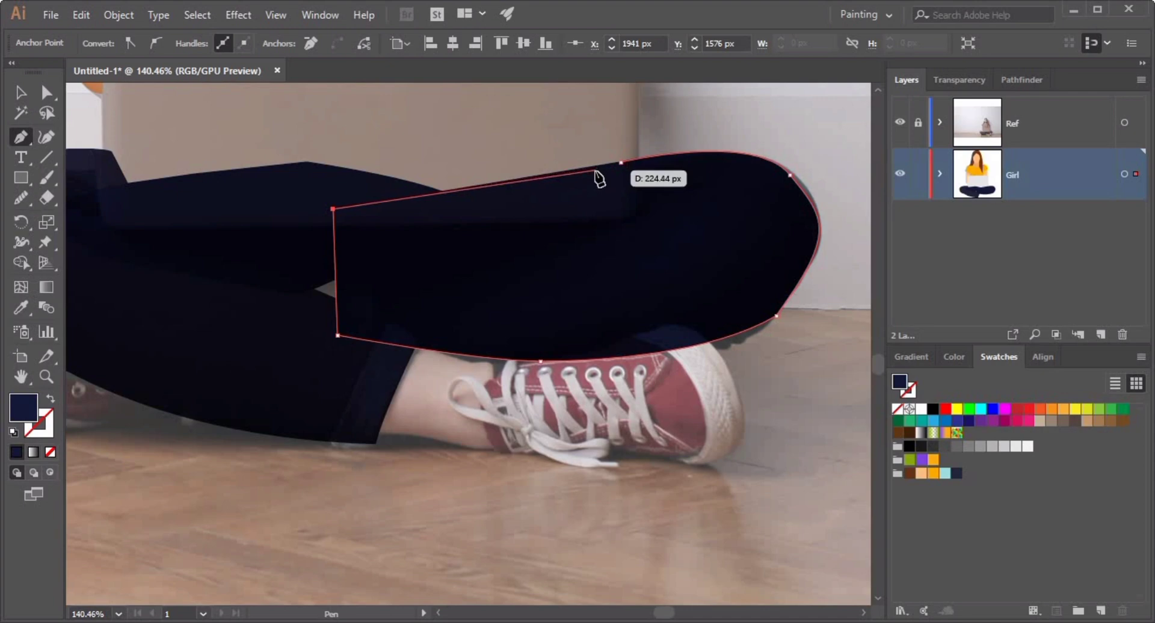
# Undo and re-place the right leg's closing anchors so its top edge notches below the laptop.
pyautogui.hotkey('ctrl', 'z')
pyautogui.click(341, 276)
pyautogui.click(622, 224)
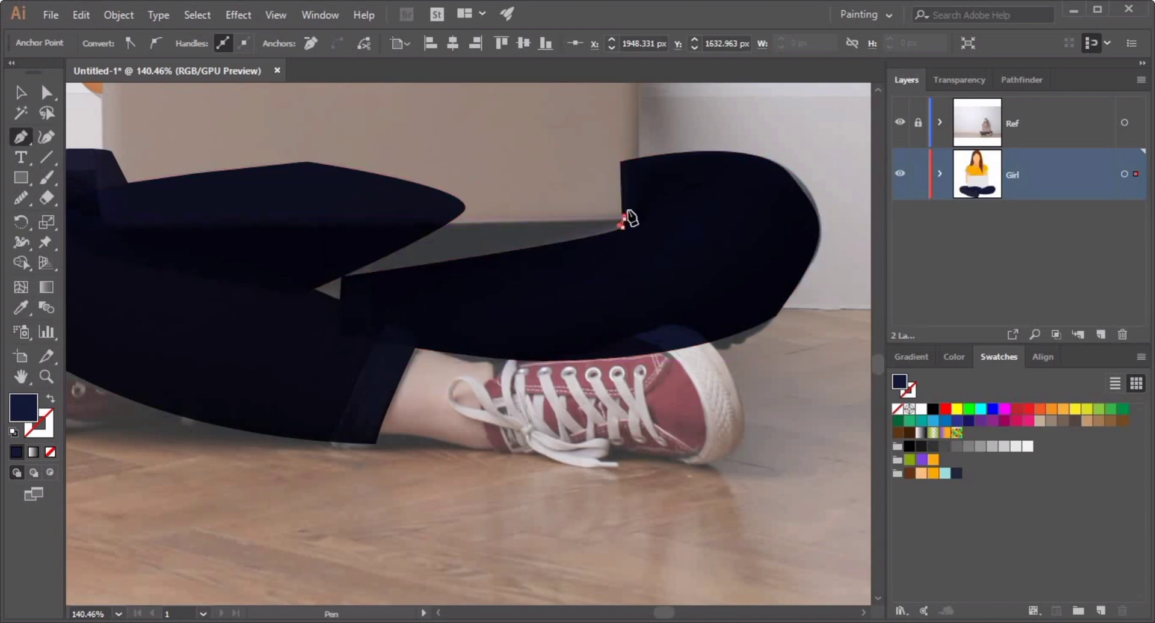
pyautogui.hotkey('ctrl', 'z')
pyautogui.click(598, 218)
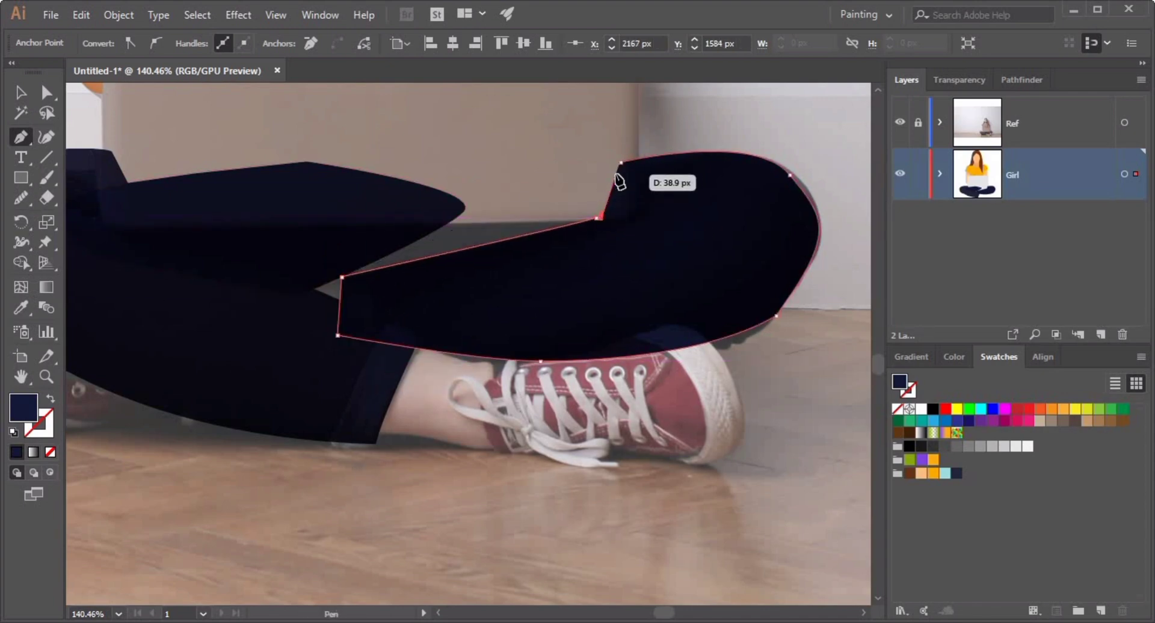
pyautogui.press('v')
pyautogui.hotkey('ctrl', 'shift', 'a')
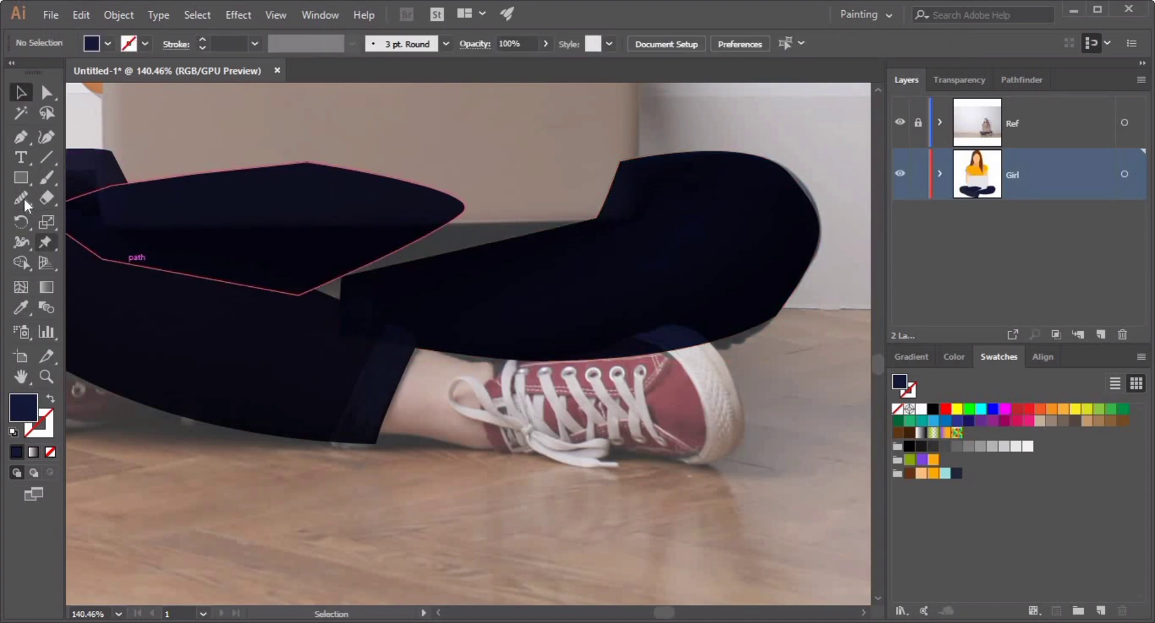
# Draw a shading shape across the right leg with the Pen tool and fill it with a lighter navy.
pyautogui.press('p')
pyautogui.click(380, 312)
pyautogui.click(296, 321)
pyautogui.click(282, 240)
pyautogui.click(464, 194)
pyautogui.click(627, 186)
pyautogui.click(614, 238)
pyautogui.moveTo(494, 288); pyautogui.dragTo(445, 293)
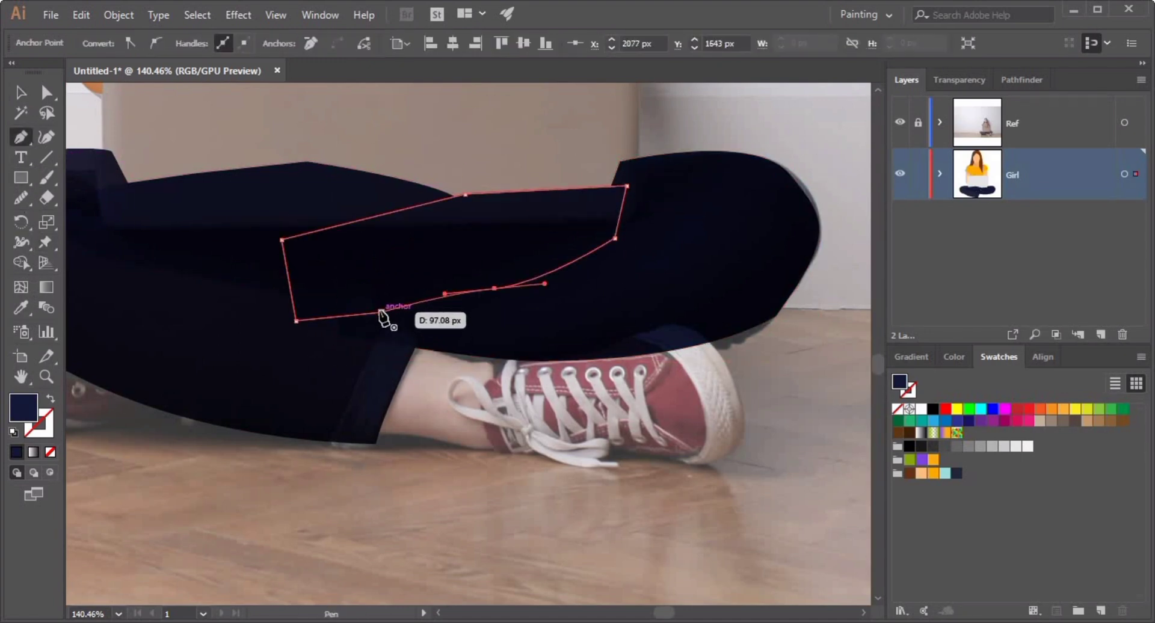
pyautogui.click(380, 312)
pyautogui.press('v')
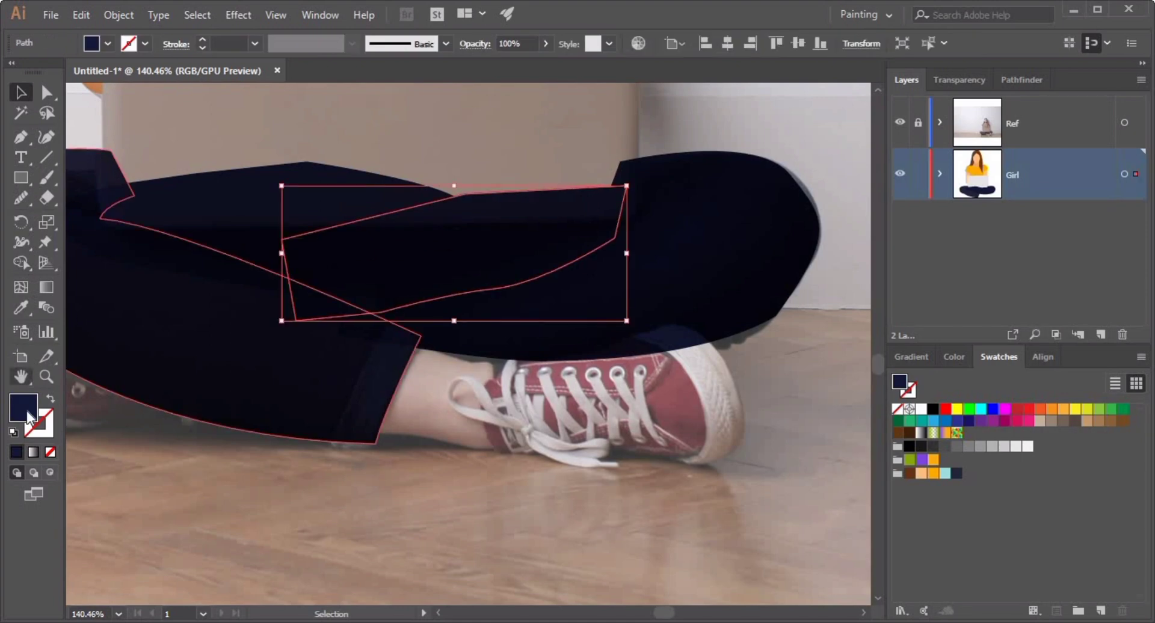
pyautogui.doubleClick(28, 414)
pyautogui.click(251, 216)
pyautogui.click(502, 80)
pyautogui.click(812, 337)
# Hide the reference layer and add curvature points along the left jeans leg's lower edge with the Curvature tool.
pyautogui.click(900, 123)
pyautogui.scroll(-2, 489, 437)
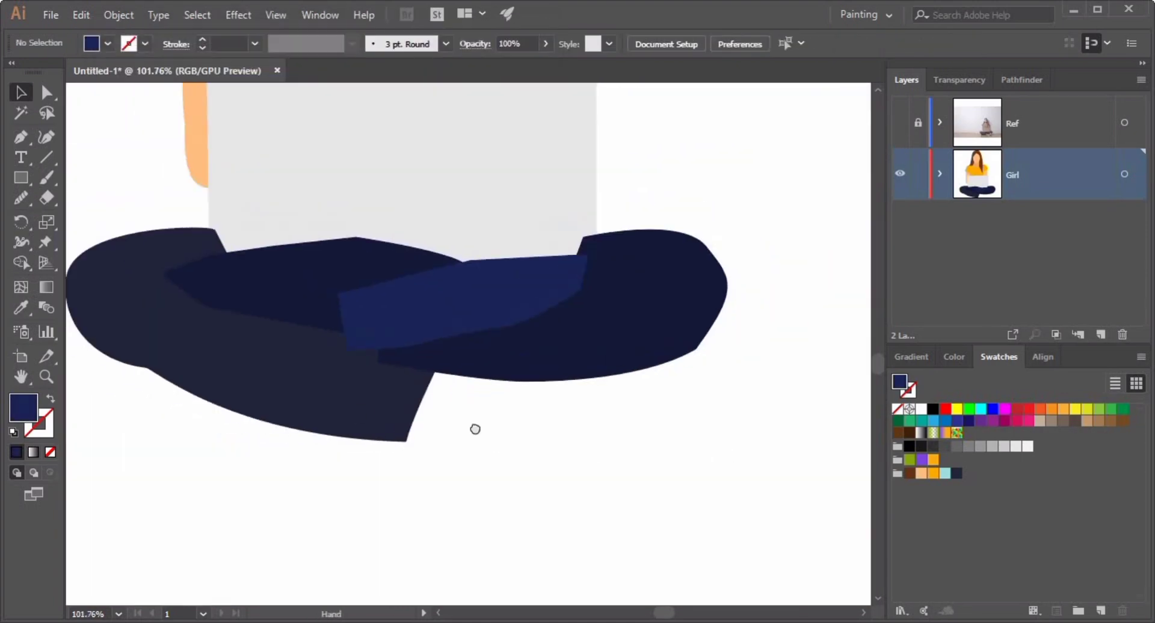
pyautogui.scroll(2, 475, 429)
pyautogui.click(271, 399)
pyautogui.press('a')
pyautogui.click(319, 456)
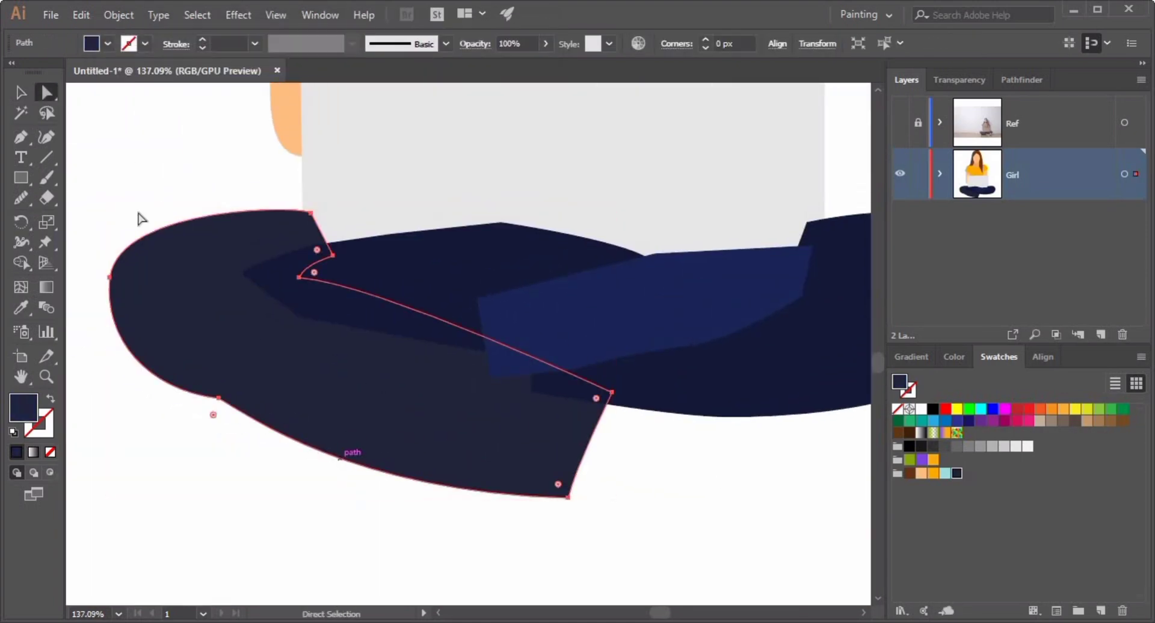
pyautogui.hotkey('shift', '`')
pyautogui.click(369, 457)
pyautogui.click(485, 338)
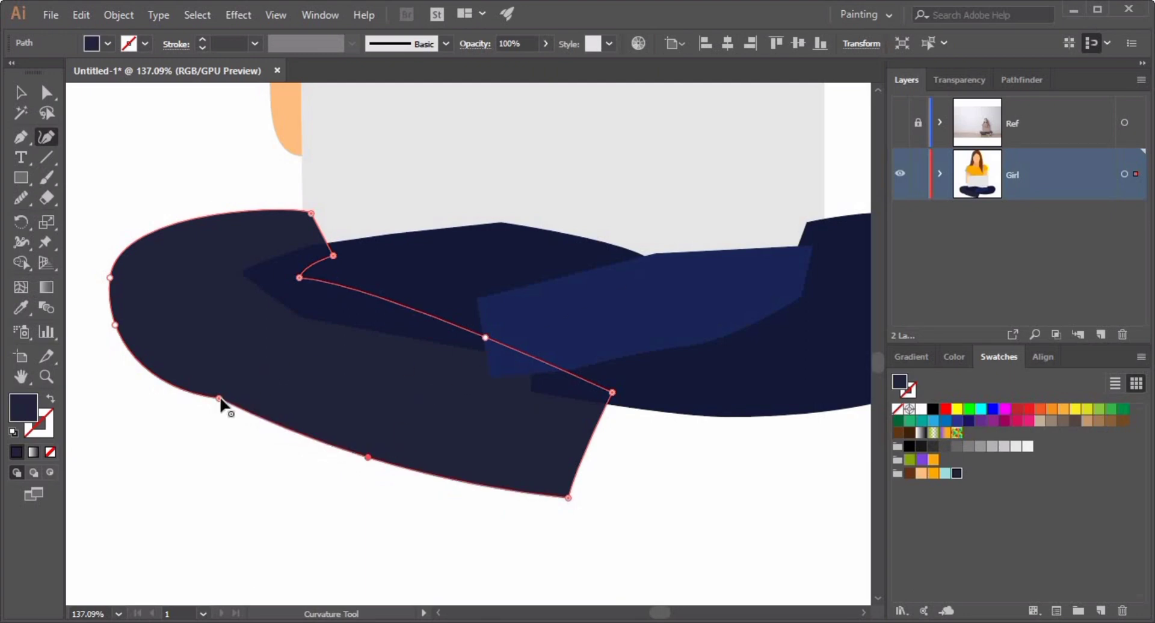
# Send the lighter navy shading shape one level backward behind the thigh shape.
pyautogui.press('v')
pyautogui.keyDown('ctrl'); pyautogui.click(351, 302); pyautogui.keyUp('ctrl')
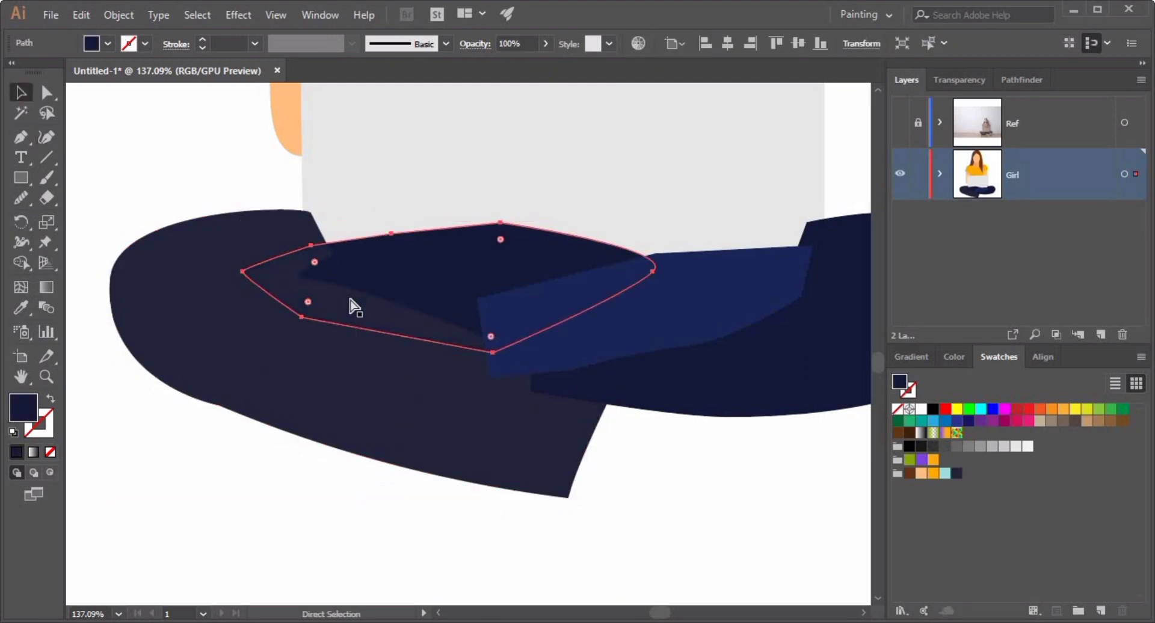
pyautogui.keyDown('ctrl'); pyautogui.click(621, 310); pyautogui.keyUp('ctrl')
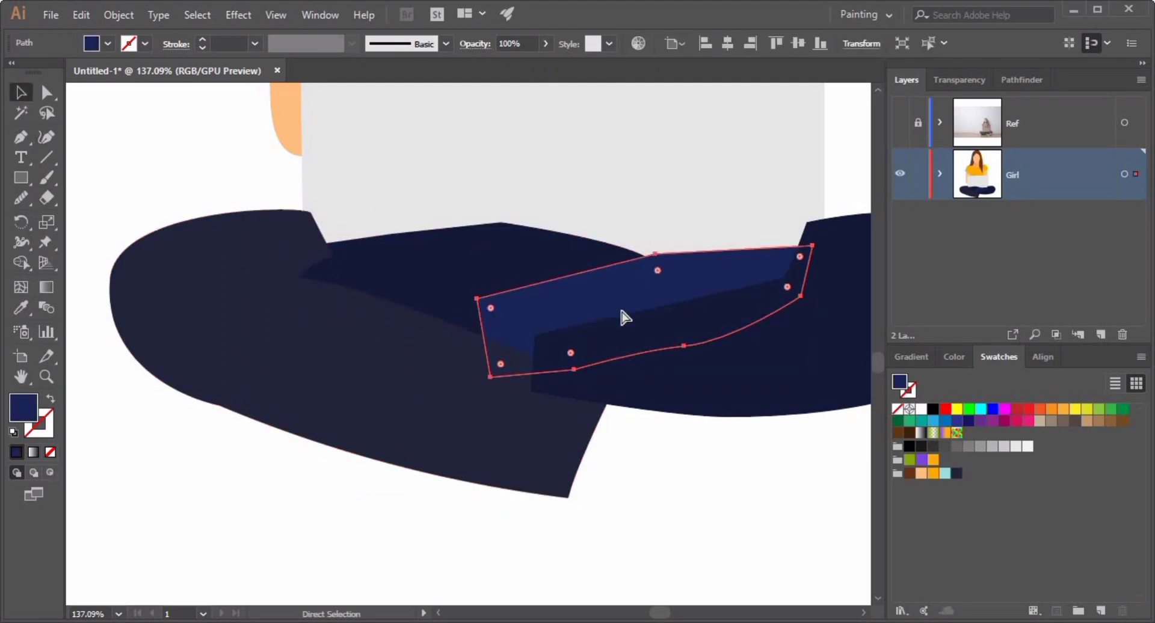
pyautogui.hotkey('ctrl', '[')
# Match the shading shape's and right leg's fills to the left leg's navy with the Eyedropper.
pyautogui.keyDown('ctrl'); pyautogui.click(631, 475); pyautogui.keyUp('ctrl')
pyautogui.moveTo(632, 475); pyautogui.dragTo(424, 500)
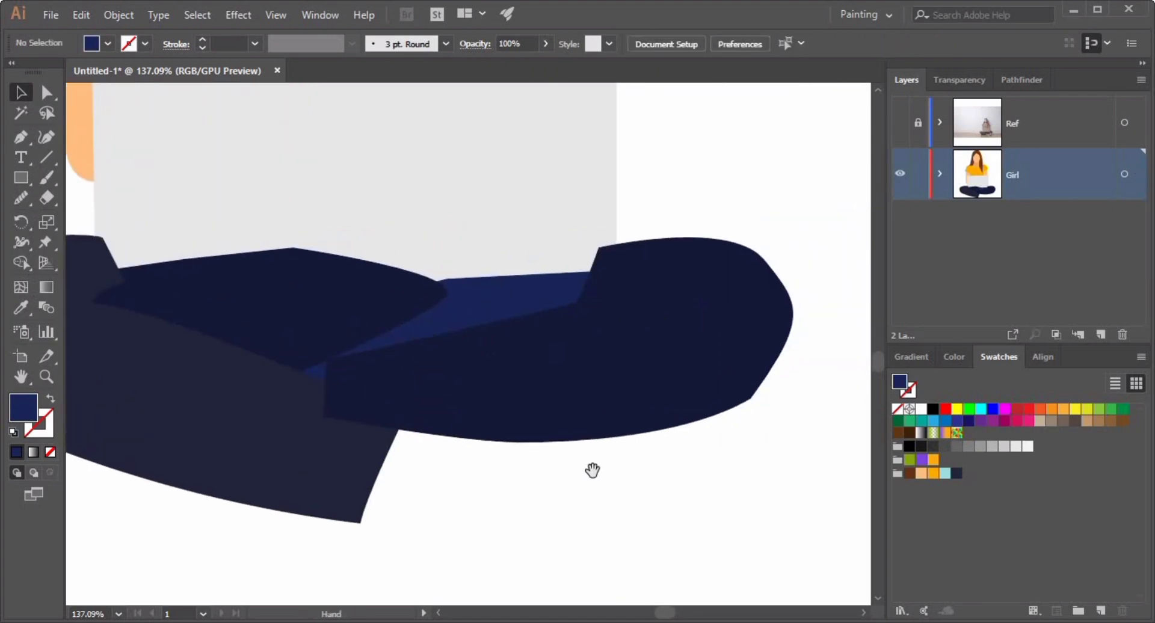
pyautogui.keyDown('ctrl'); pyautogui.click(632, 399); pyautogui.keyUp('ctrl')
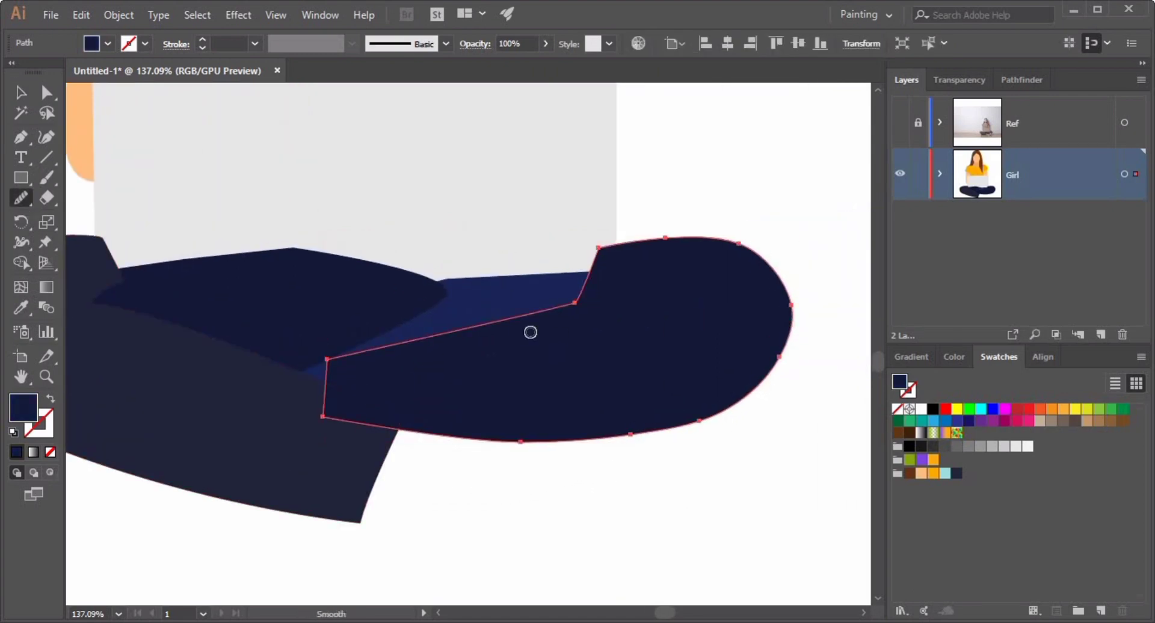
pyautogui.click(20, 94)
pyautogui.click(495, 507)
pyautogui.click(516, 295)
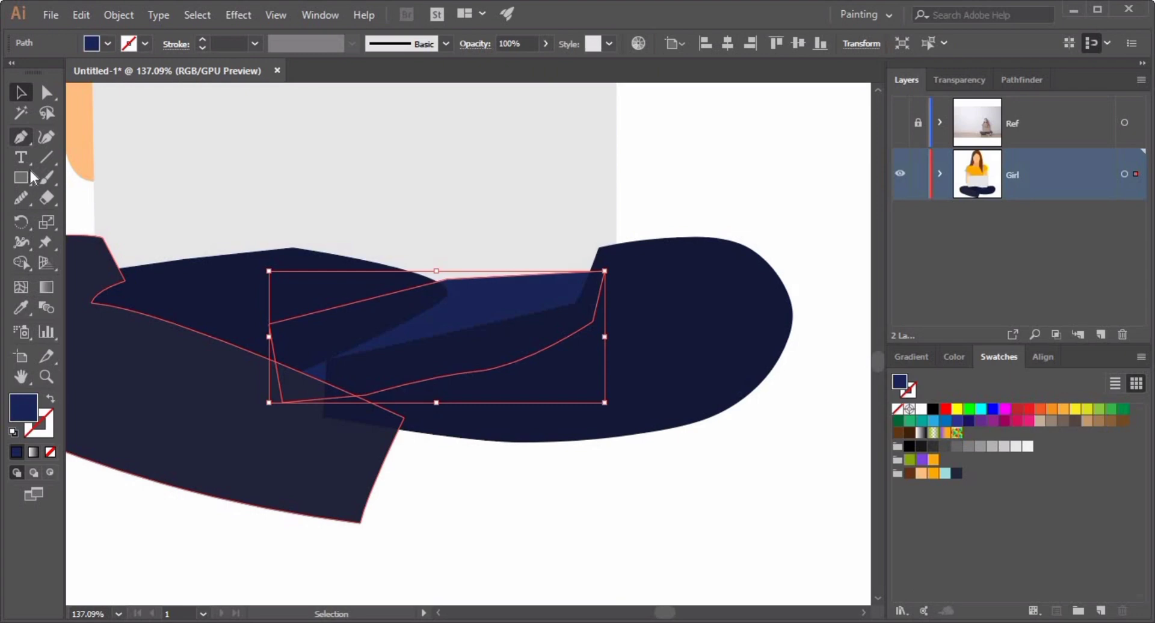
pyautogui.click(21, 307)
pyautogui.click(232, 312)
pyautogui.click(22, 93)
pyautogui.click(532, 406)
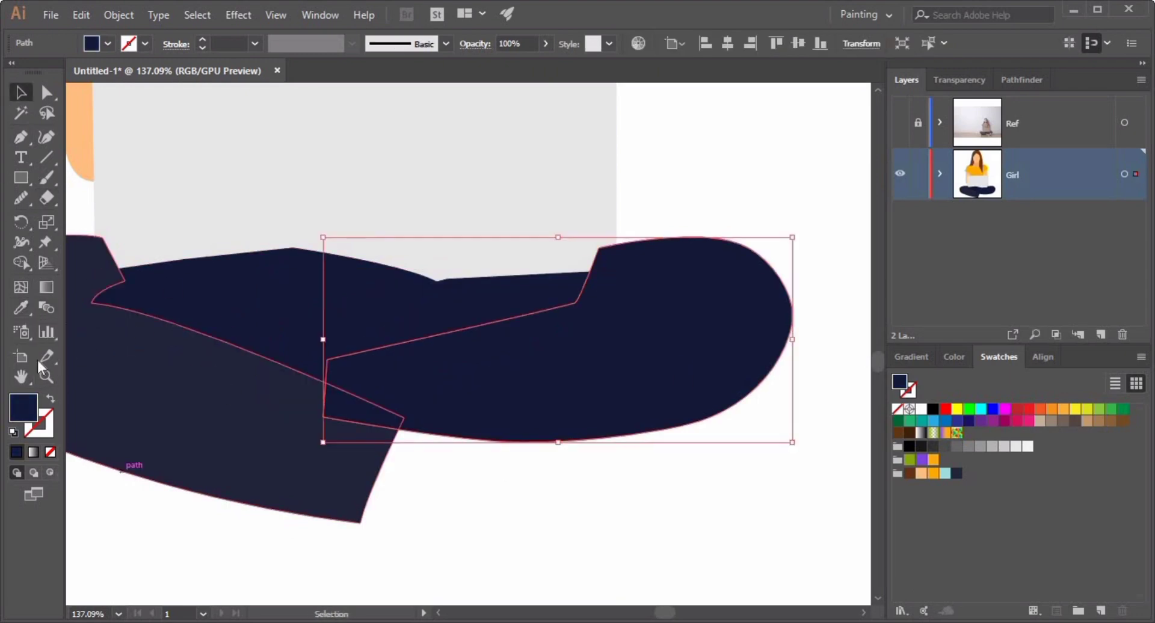
pyautogui.click(22, 307)
pyautogui.click(207, 400)
# Group all the jeans shapes and send the group to the back, behind the laptop.
pyautogui.click(22, 92)
pyautogui.click(534, 464)
pyautogui.keyDown('ctrl'); pyautogui.keyDown('alt'); pyautogui.click(441, 528); pyautogui.keyUp('alt'); pyautogui.keyUp('ctrl')
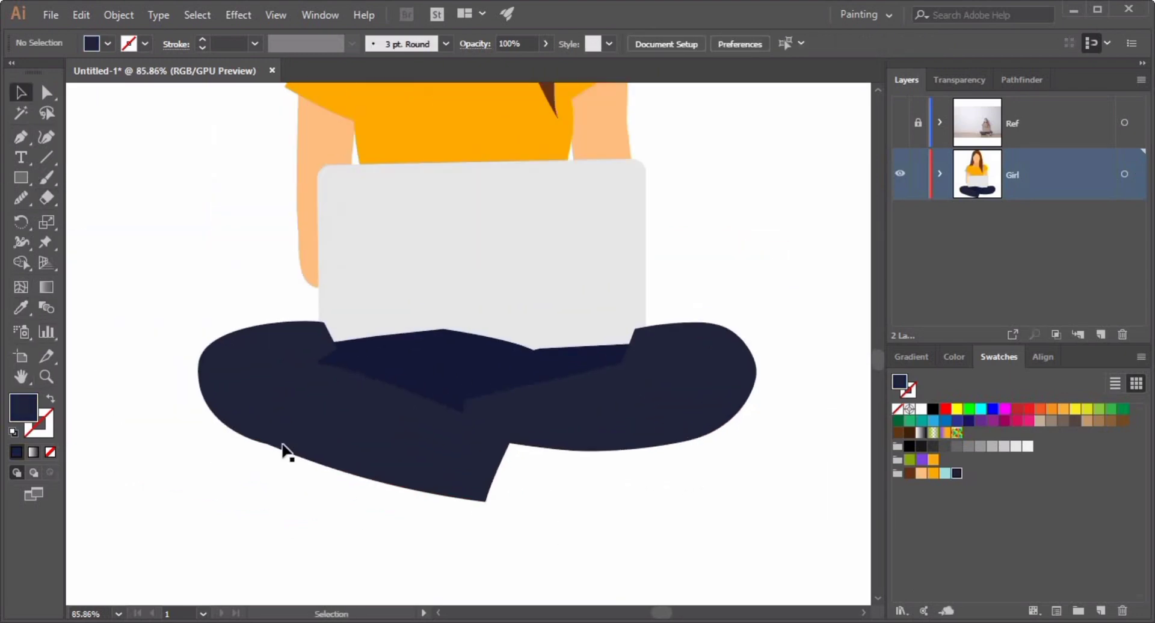
pyautogui.moveTo(784, 505); pyautogui.dragTo(786, 507)
pyautogui.hotkey('ctrl', 'g')
pyautogui.hotkey('ctrl', 'shift', '[')
pyautogui.click(597, 547)
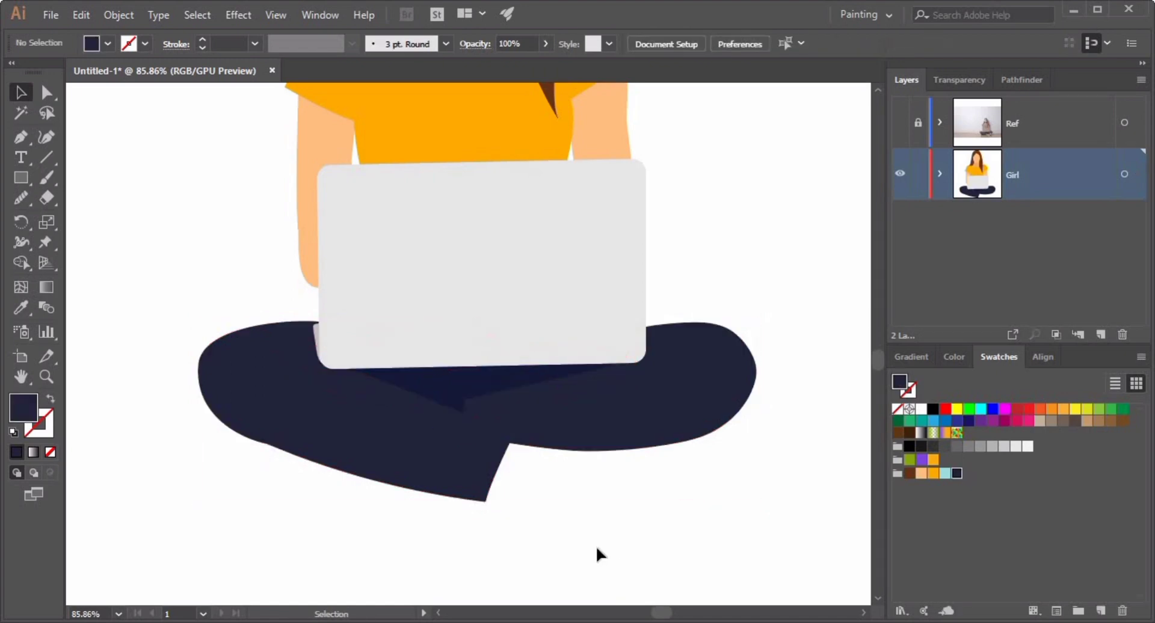
# Smooth the right jeans leg's outer curve with the Smooth tool.
pyautogui.click(757, 410)
pyautogui.click(46, 92)
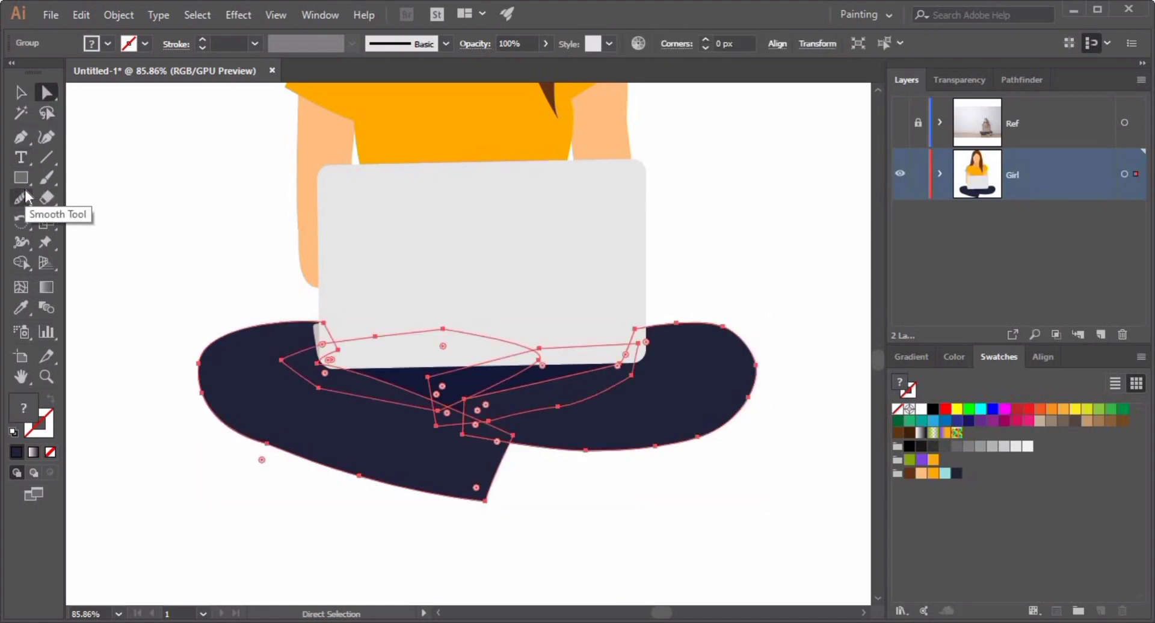
pyautogui.click(21, 198)
pyautogui.moveTo(761, 382); pyautogui.dragTo(748, 361)
pyautogui.click(21, 92)
pyautogui.click(180, 325)
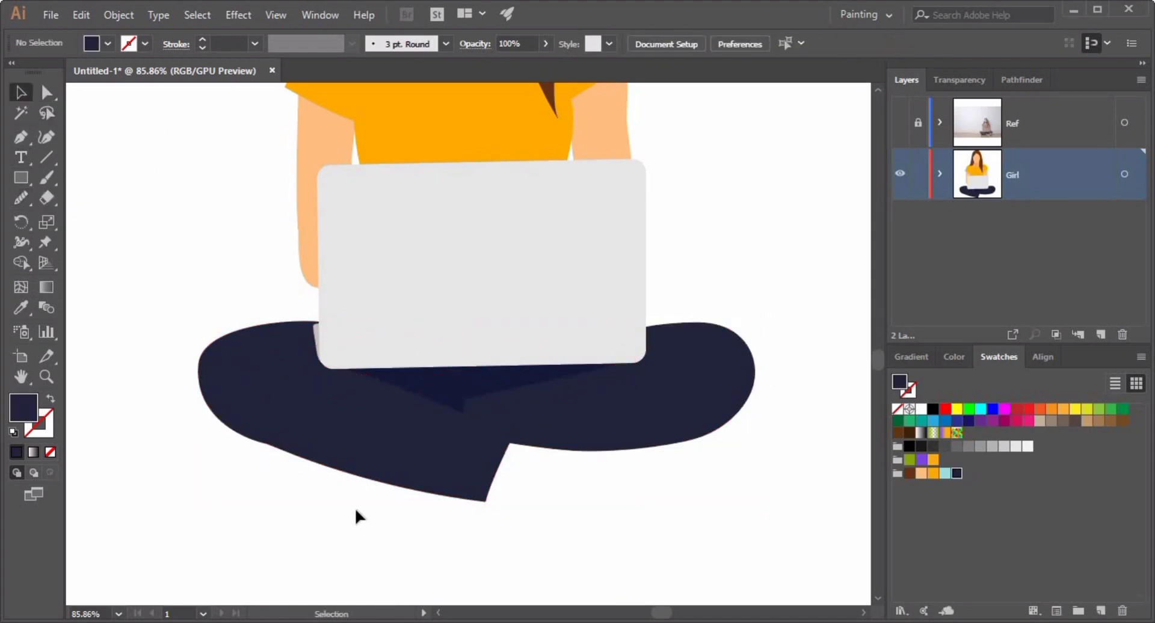
# Smooth the left jeans leg's lower edge with the Smooth tool.
pyautogui.click(346, 460)
pyautogui.click(22, 198)
pyautogui.moveTo(332, 465); pyautogui.dragTo(216, 399)
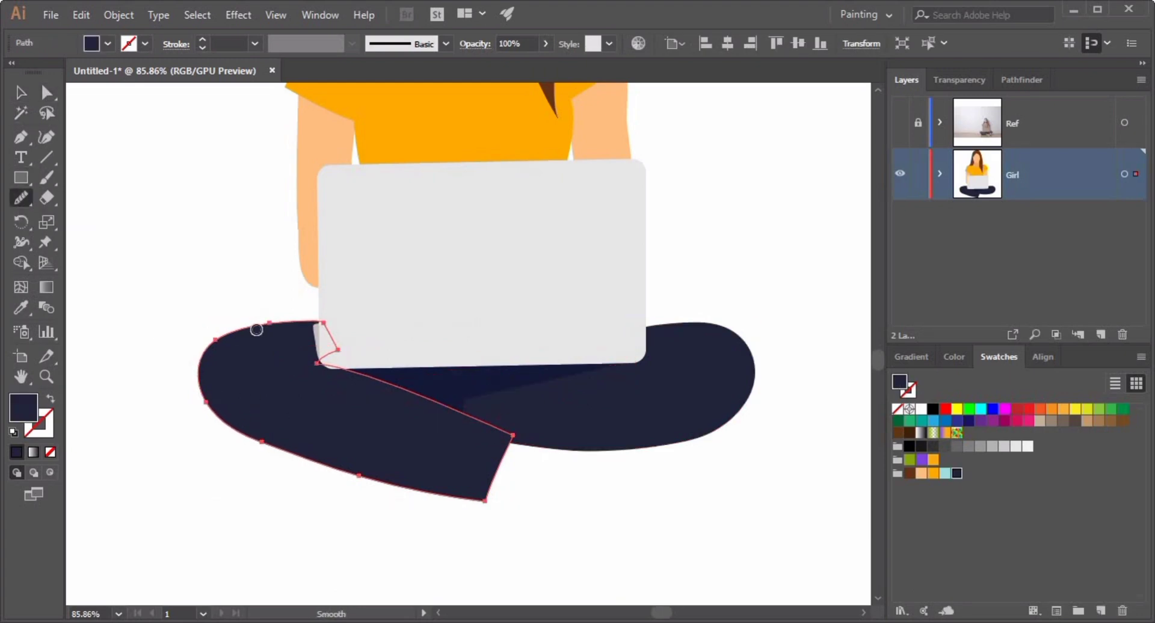
pyautogui.click(28, 96)
pyautogui.click(586, 498)
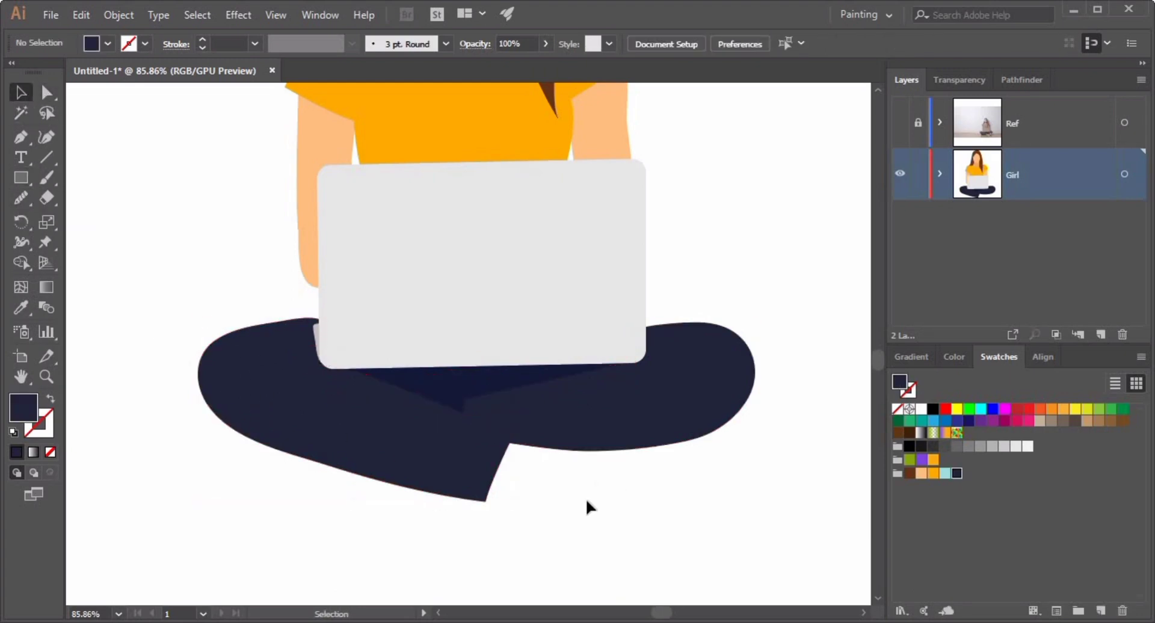
# Draw the skin-colored ankle shape under the right jeans leg with the Pen tool and send it to the back.
pyautogui.moveTo(658, 513); pyautogui.dragTo(483, 398)
pyautogui.keyDown('alt'); pyautogui.click(539, 483); pyautogui.keyUp('alt')
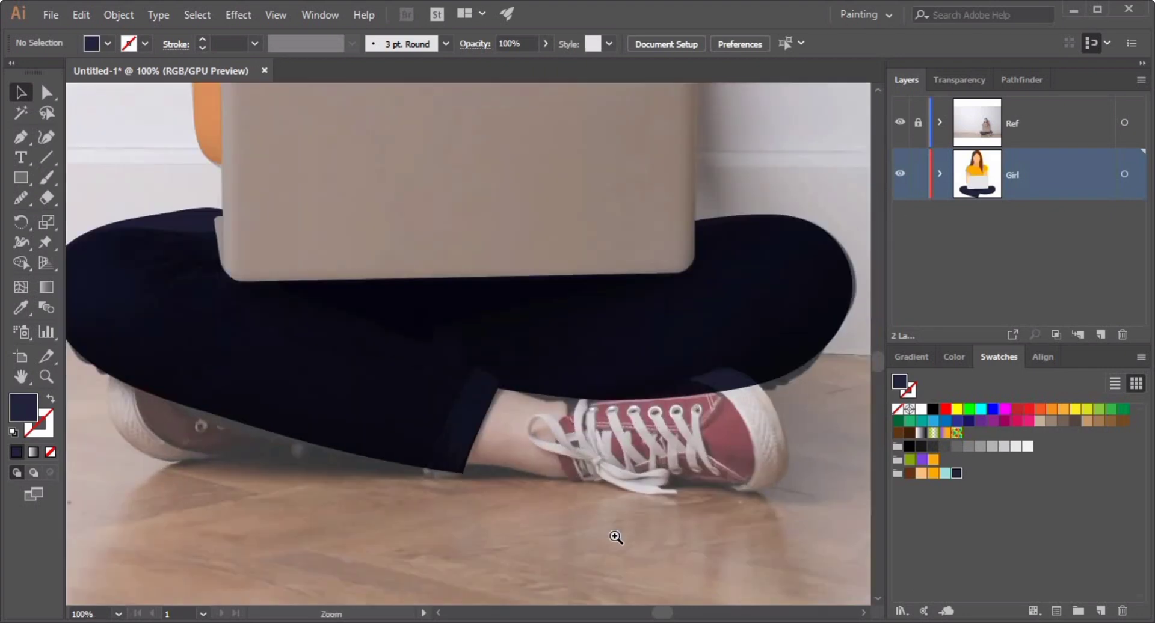
pyautogui.click(613, 536)
pyautogui.moveTo(620, 551); pyautogui.dragTo(567, 523)
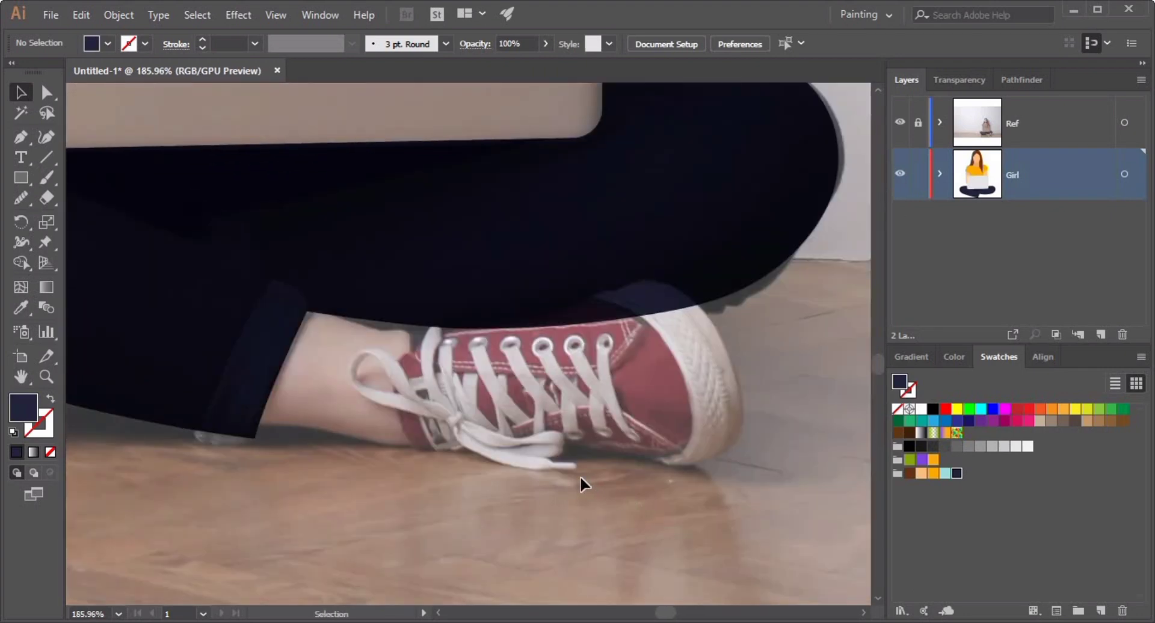
pyautogui.click(20, 137)
pyautogui.click(293, 303)
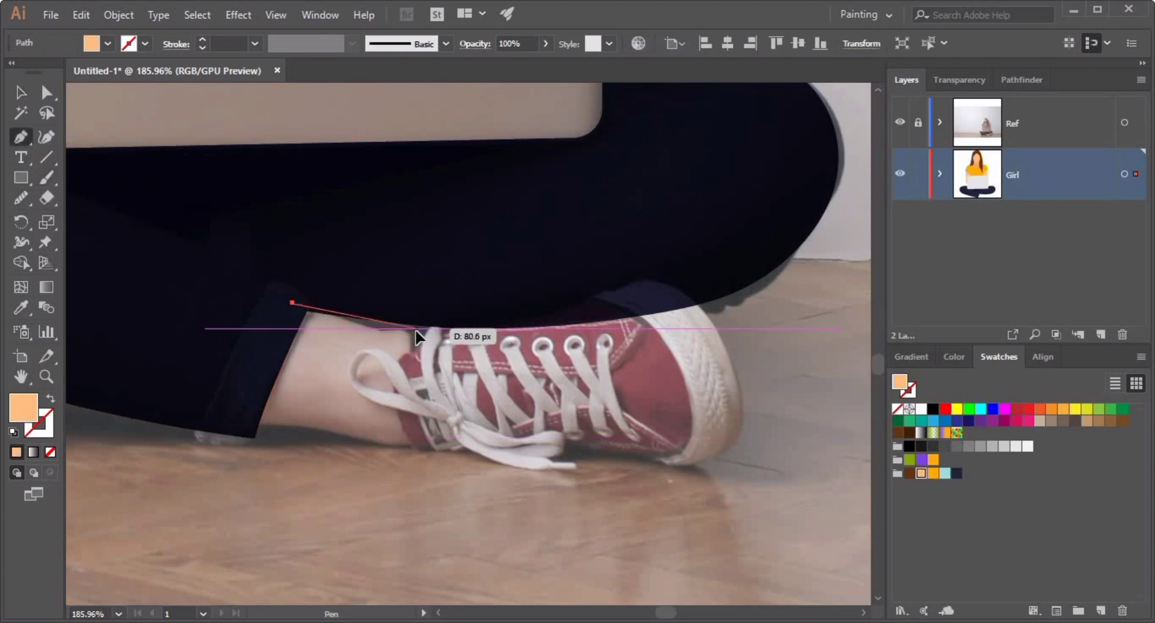
pyautogui.moveTo(417, 327); pyautogui.dragTo(423, 415)
pyautogui.moveTo(426, 448); pyautogui.dragTo(472, 468)
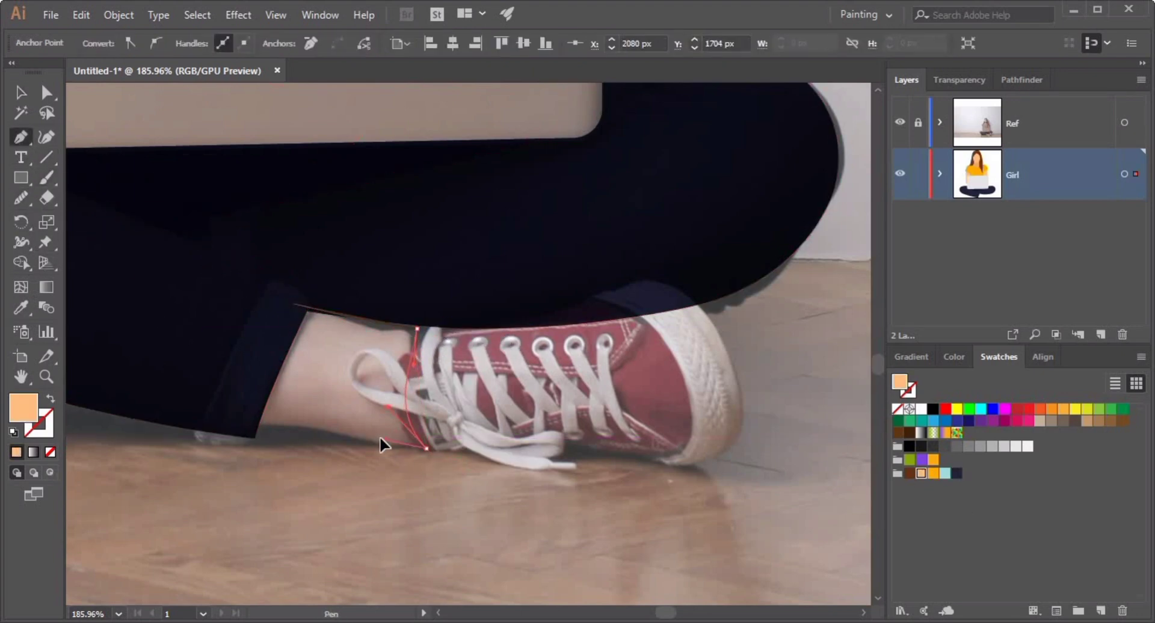
pyautogui.click(235, 420)
pyautogui.click(273, 313)
pyautogui.click(293, 303)
pyautogui.press('v')
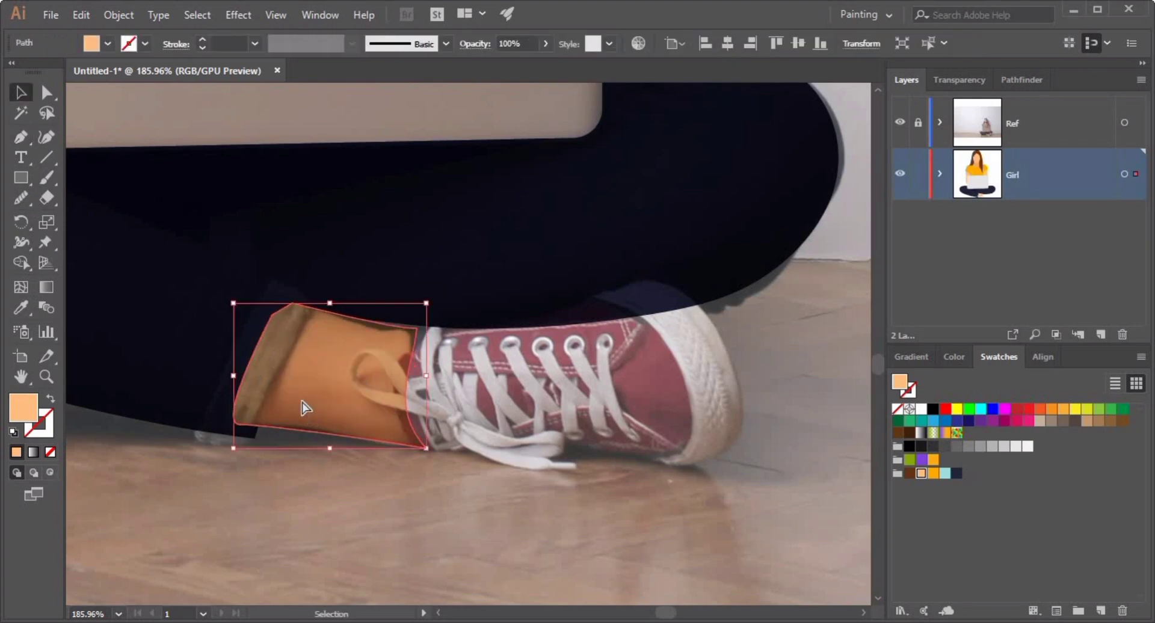
pyautogui.hotkey('ctrl', 'shift', '[')
pyautogui.click(491, 508)
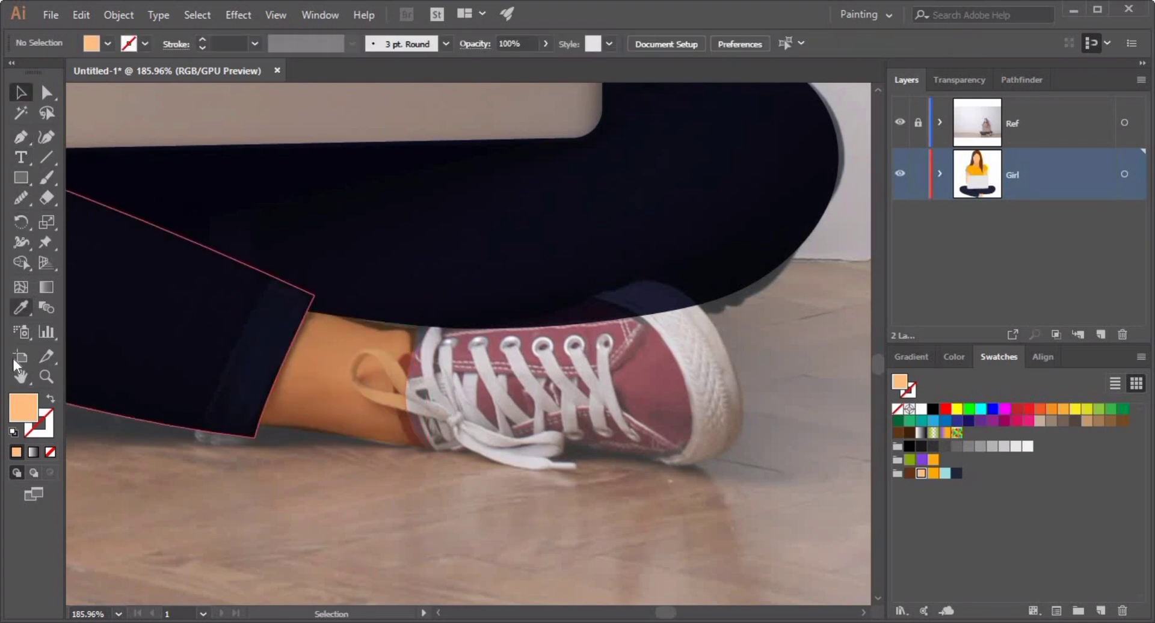
# Trace the red sneaker with the Pen tool and fill it with the orange swatch.
pyautogui.press('p')
pyautogui.click(412, 327)
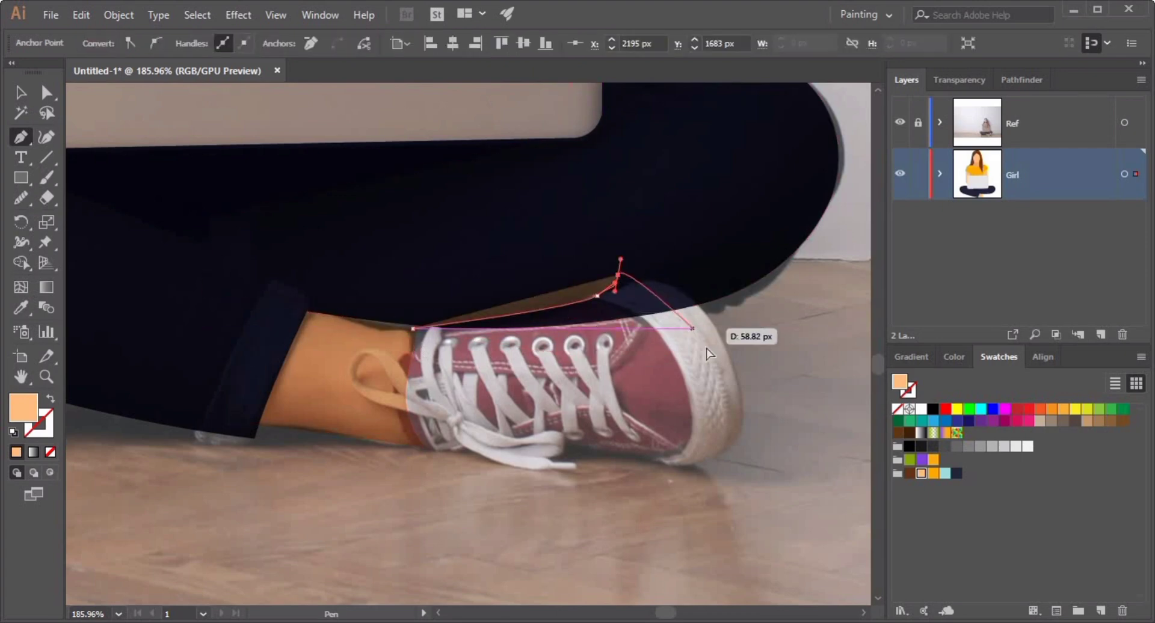
pyautogui.click(625, 314)
pyautogui.moveTo(694, 414); pyautogui.dragTo(640, 468)
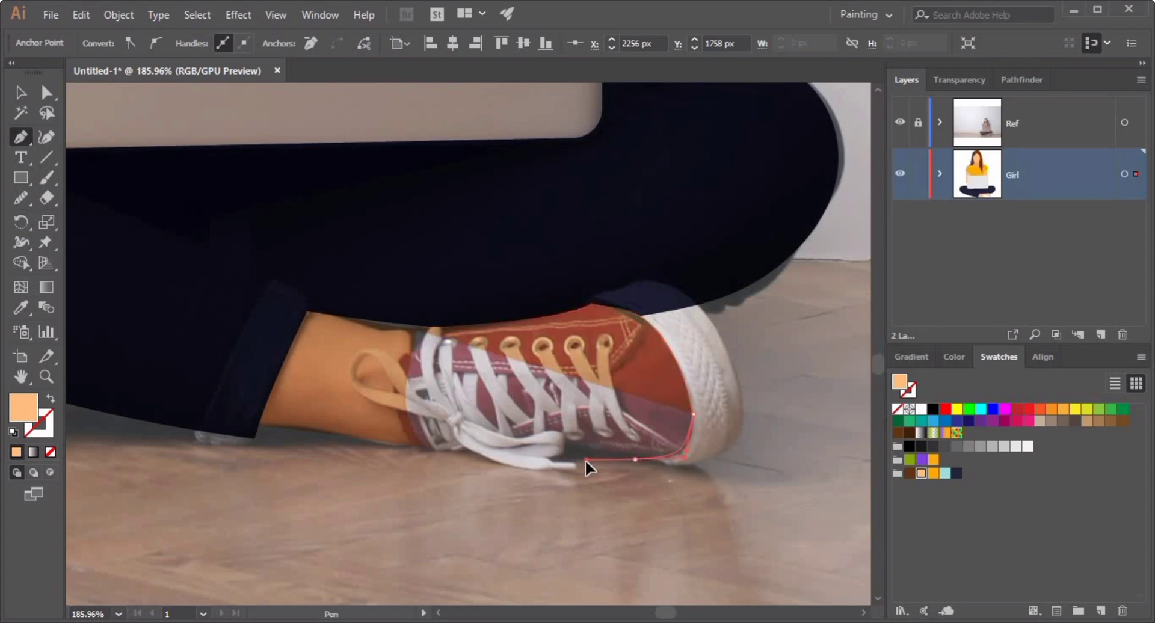
pyautogui.moveTo(454, 448); pyautogui.dragTo(426, 448)
pyautogui.click(401, 448)
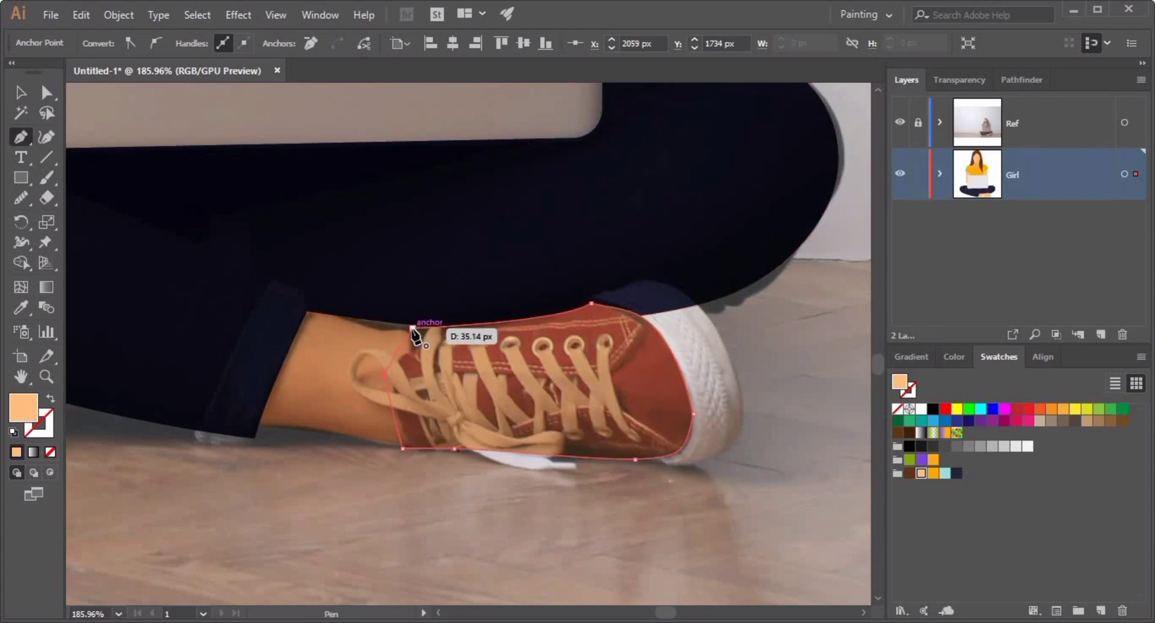
pyautogui.click(933, 473)
pyautogui.click(21, 92)
pyautogui.click(323, 525)
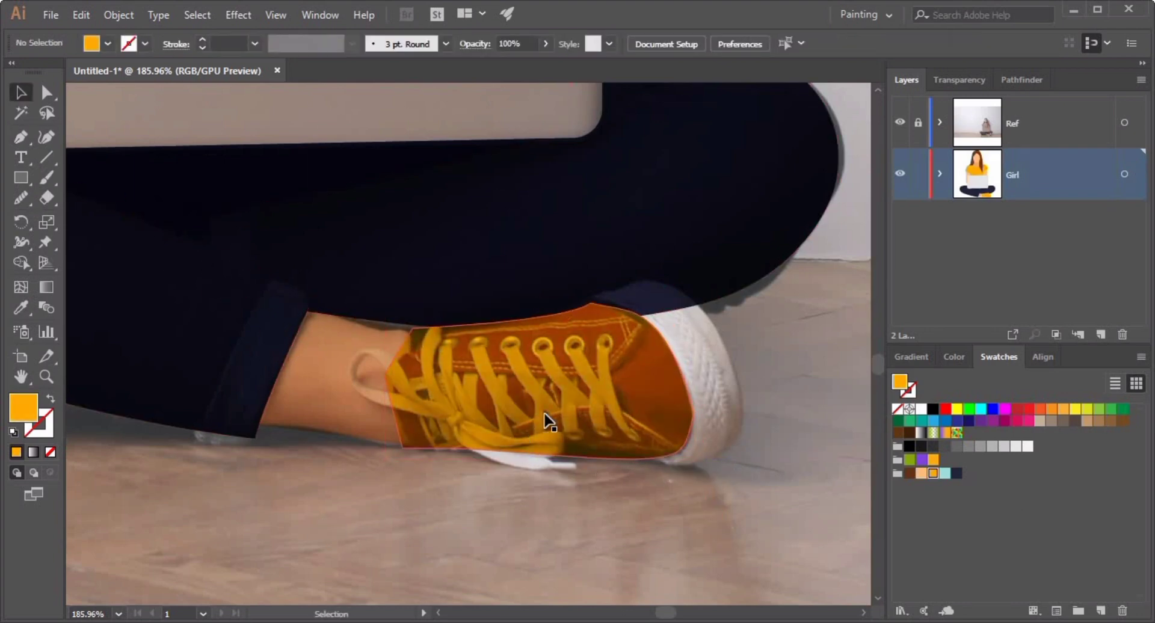
# Send the sneaker shape to the back and toggle the reference layer to check it.
pyautogui.click(554, 416)
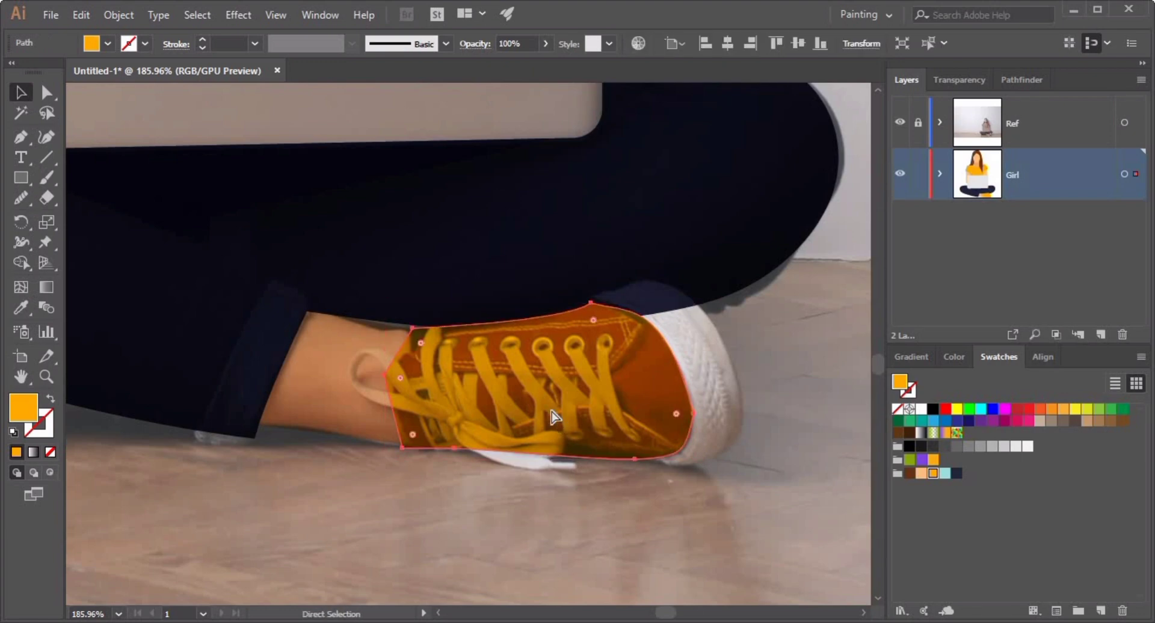
pyautogui.hotkey('ctrl', 'shift', '[')
pyautogui.click(626, 496)
pyautogui.click(899, 123)
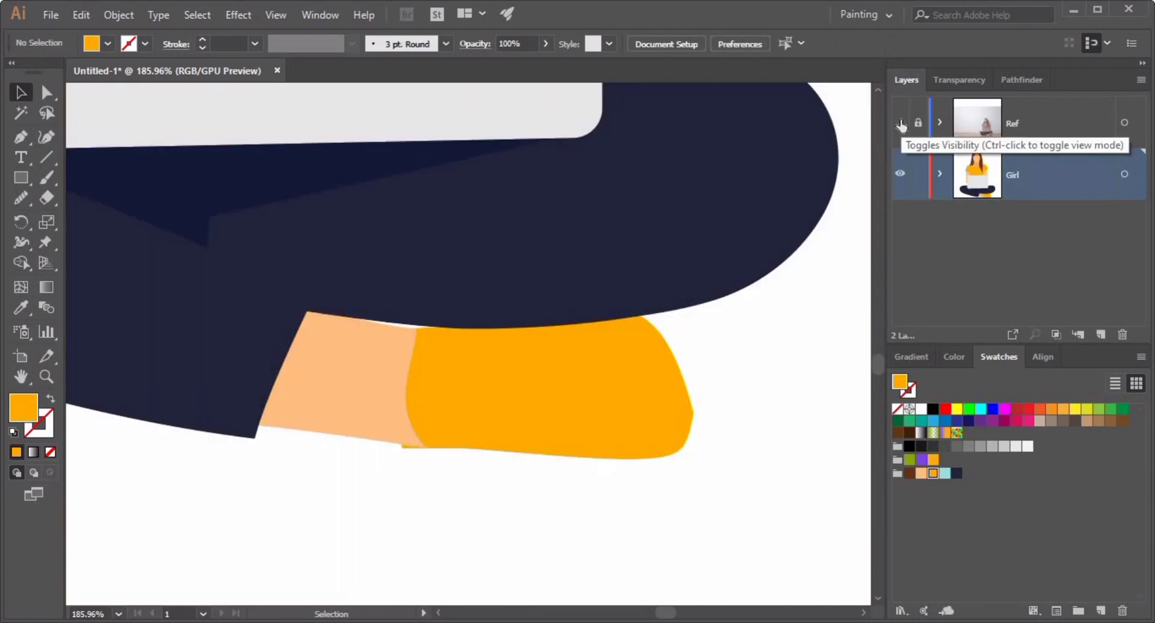
pyautogui.click(899, 122)
# Adjust the ankle shape's lower corner anchor and handle where it meets the sneaker.
pyautogui.click(313, 367)
pyautogui.moveTo(421, 448); pyautogui.dragTo(377, 446)
pyautogui.click(47, 92)
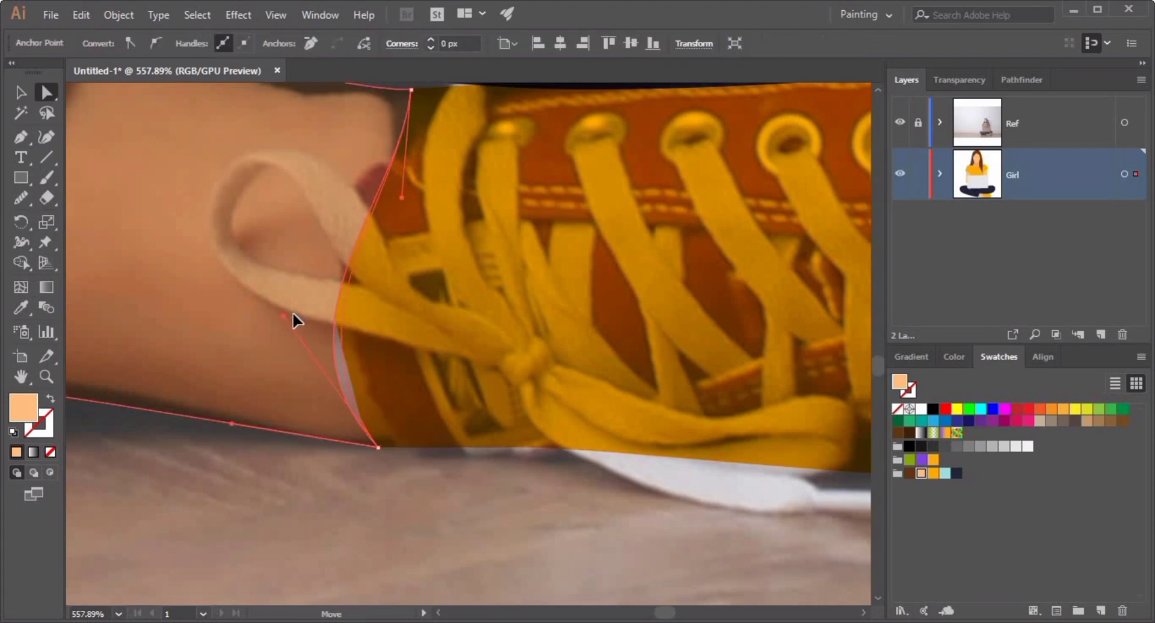
pyautogui.moveTo(293, 315); pyautogui.dragTo(291, 285)
# Nudge the sneaker shape and smooth its outline with the Smooth tool.
pyautogui.click(21, 93)
pyautogui.click(561, 467)
pyautogui.moveTo(561, 467); pyautogui.dragTo(531, 466)
pyautogui.moveTo(722, 384); pyautogui.dragTo(533, 353)
pyautogui.click(533, 351)
pyautogui.click(21, 198)
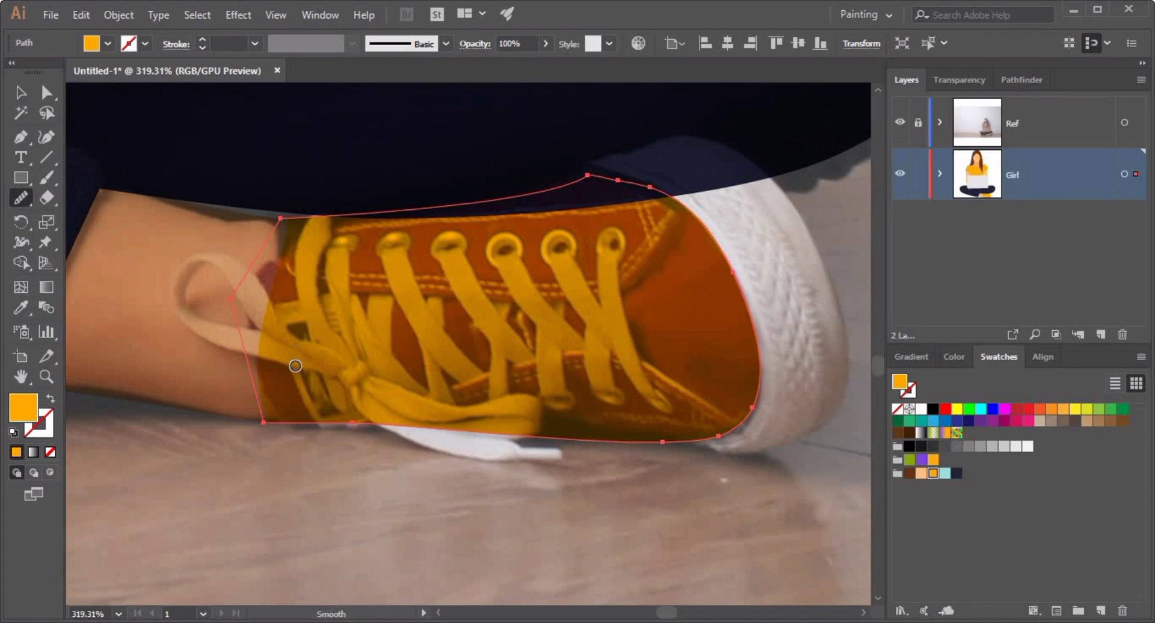
pyautogui.click(21, 92)
pyautogui.click(250, 514)
# Hide the reference and reshape the ankle's top corner and curve to fit against the sneaker.
pyautogui.click(899, 123)
pyautogui.moveTo(513, 299); pyautogui.dragTo(385, 310)
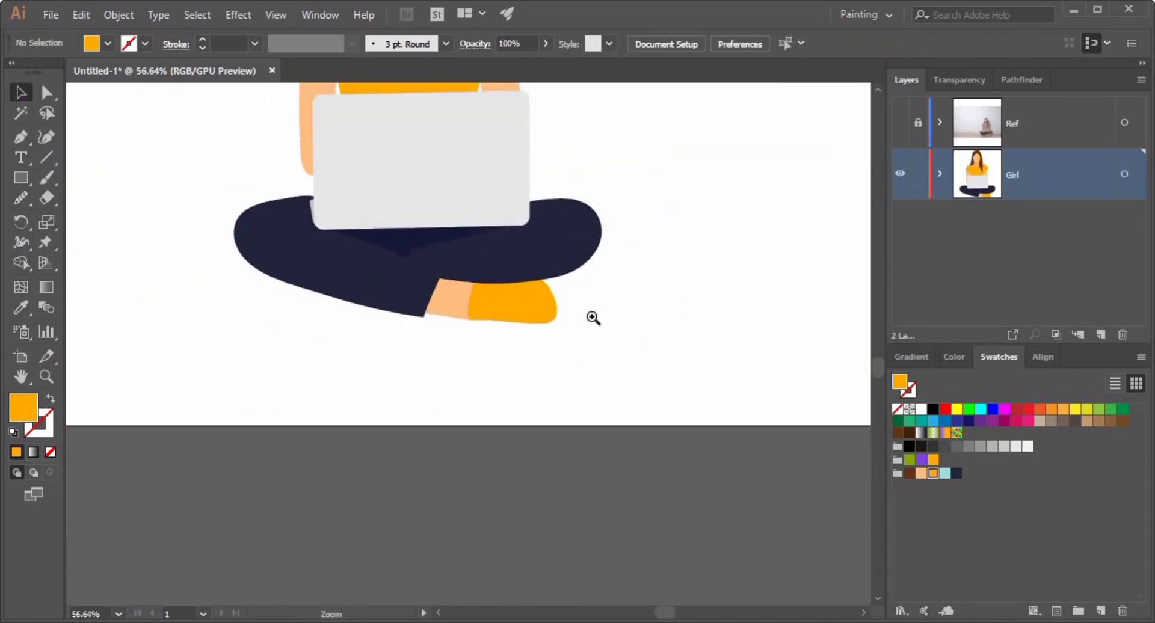
pyautogui.moveTo(486, 285); pyautogui.dragTo(646, 294)
pyautogui.click(314, 347)
pyautogui.press('a')
pyautogui.moveTo(370, 266); pyautogui.dragTo(431, 254)
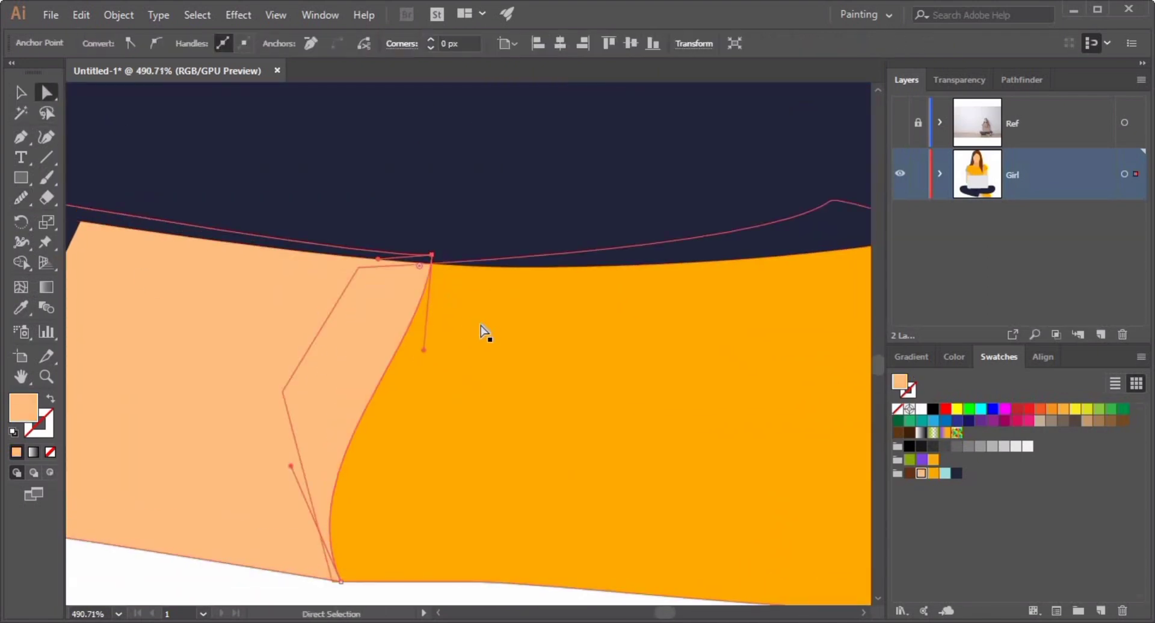
pyautogui.click(481, 325)
pyautogui.moveTo(477, 328); pyautogui.dragTo(366, 327)
pyautogui.moveTo(329, 321)
pyautogui.mouseDown()
pyautogui.moveTo(467, 348)
pyautogui.moveTo(330, 321)
pyautogui.mouseUp()
pyautogui.click(546, 443)
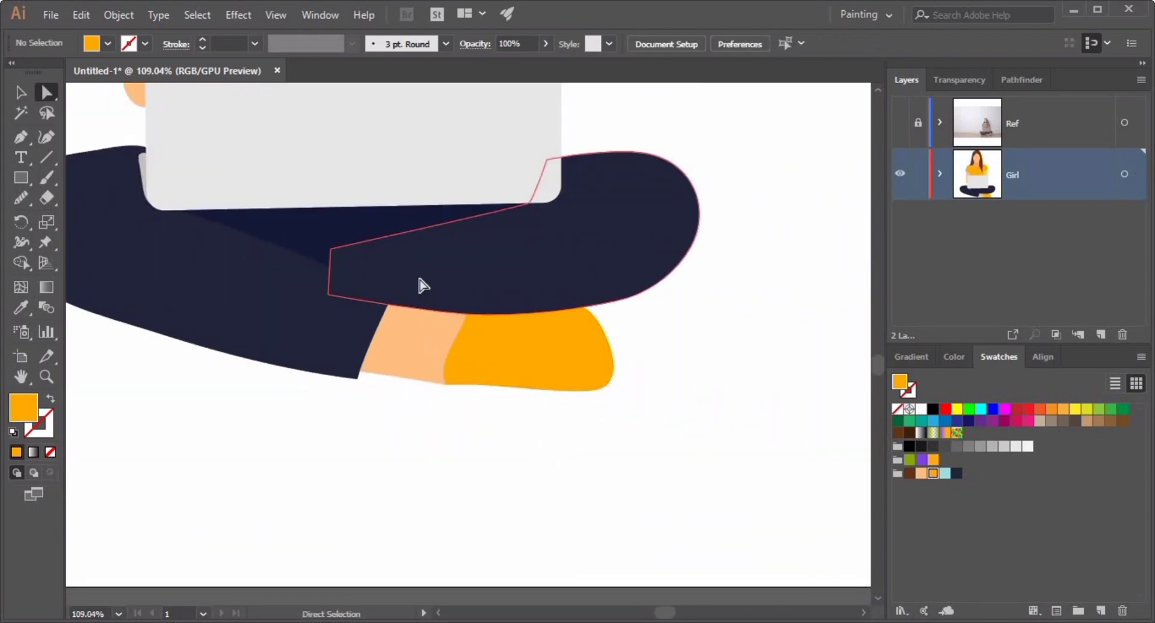
# Show the reference and trace the back of the sneaker's white sole around the heel with the Pen tool.
pyautogui.click(424, 285)
pyautogui.click(694, 388)
pyautogui.click(902, 126)
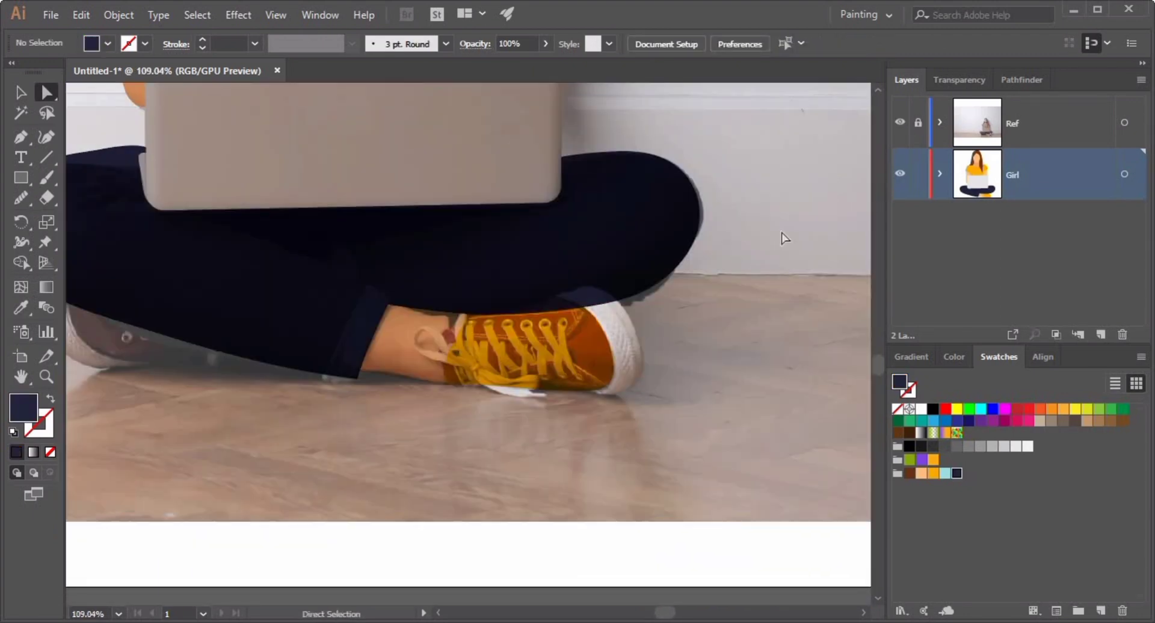
pyautogui.click(19, 139)
pyautogui.scroll(5, 587, 318)
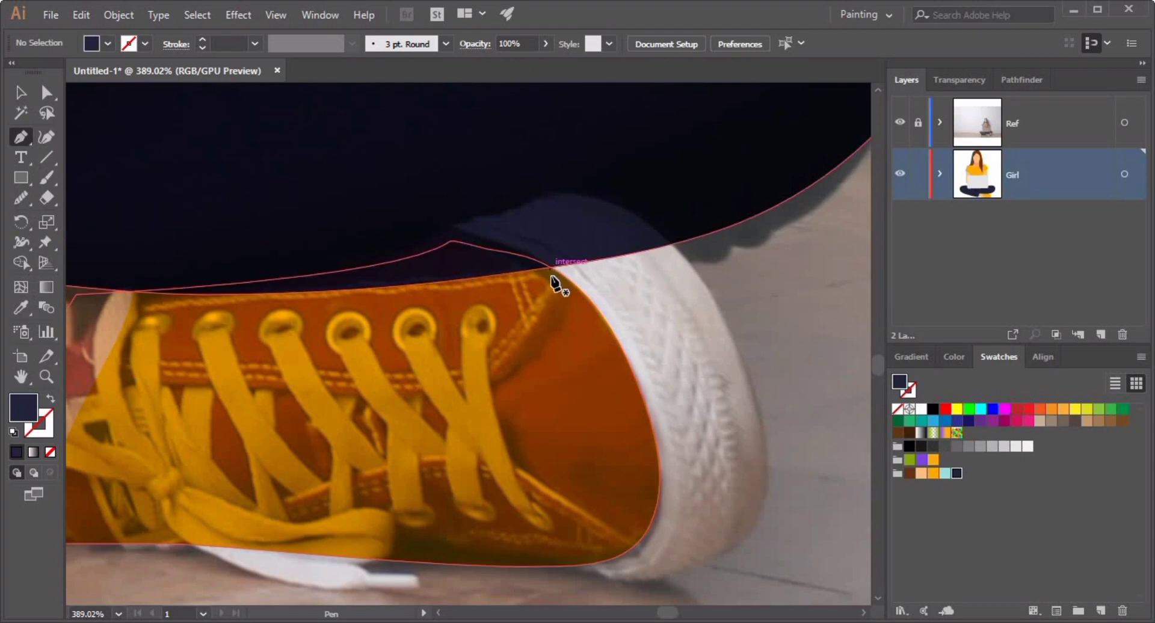
pyautogui.click(450, 225)
pyautogui.moveTo(567, 195); pyautogui.dragTo(584, 198)
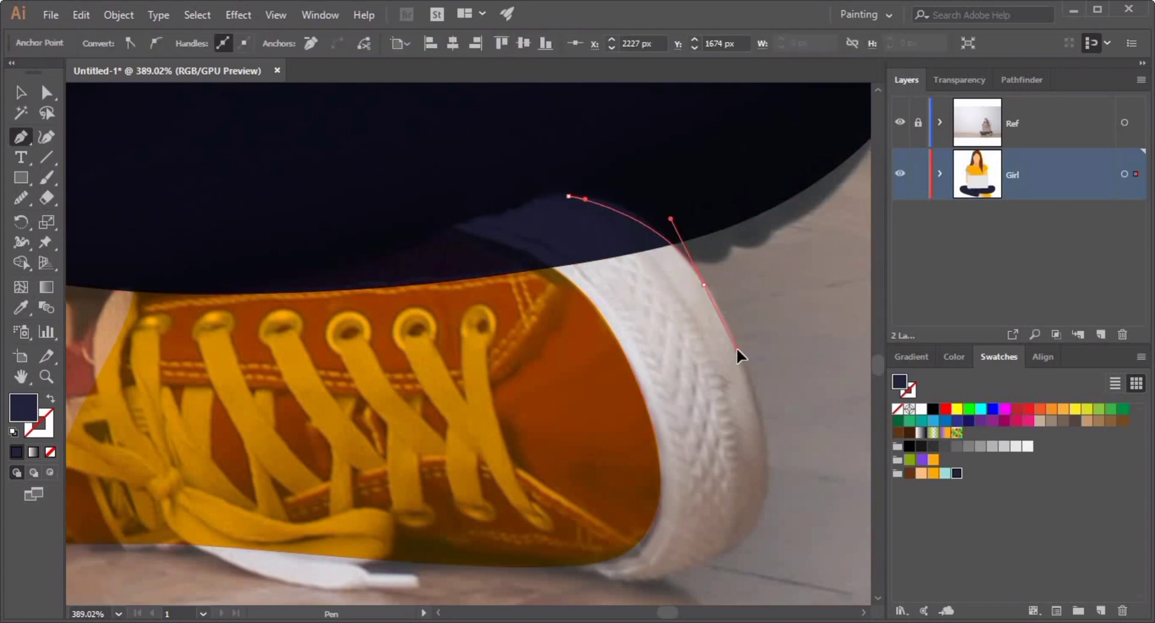
pyautogui.moveTo(738, 348); pyautogui.dragTo(738, 351)
pyautogui.moveTo(778, 491); pyautogui.dragTo(763, 386)
pyautogui.moveTo(745, 405); pyautogui.dragTo(719, 476)
pyautogui.moveTo(549, 462); pyautogui.dragTo(487, 429)
pyautogui.click(435, 121)
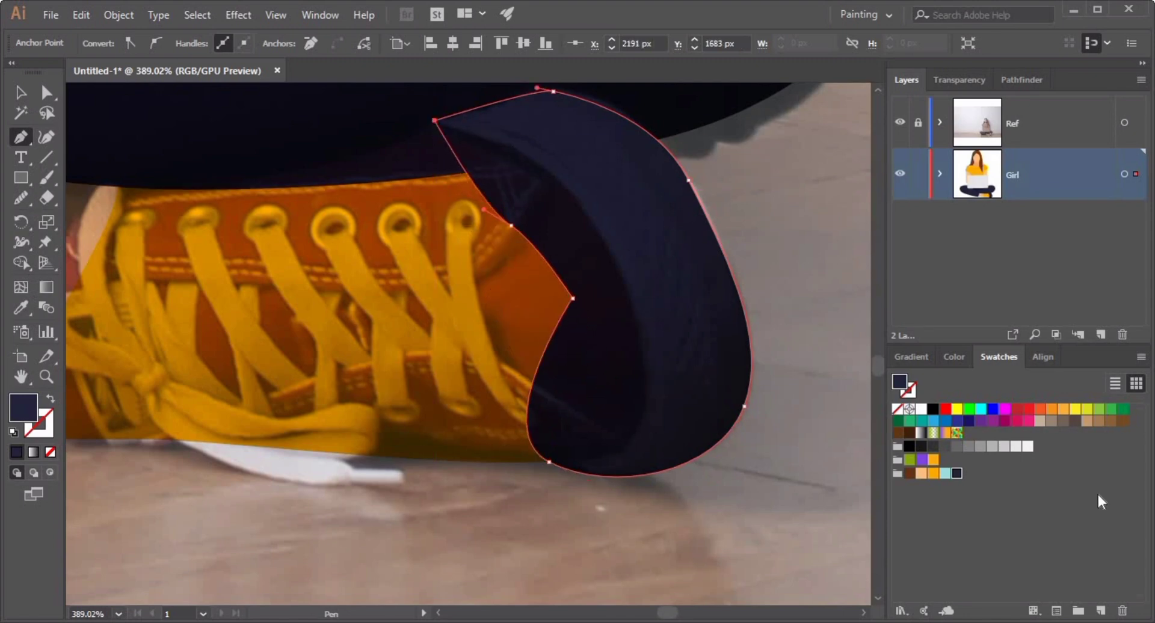
# Fill the new sole shape light grey and send it to the back.
pyautogui.click(1015, 446)
pyautogui.press('v')
pyautogui.hotkey('ctrl', 'shift', '[')
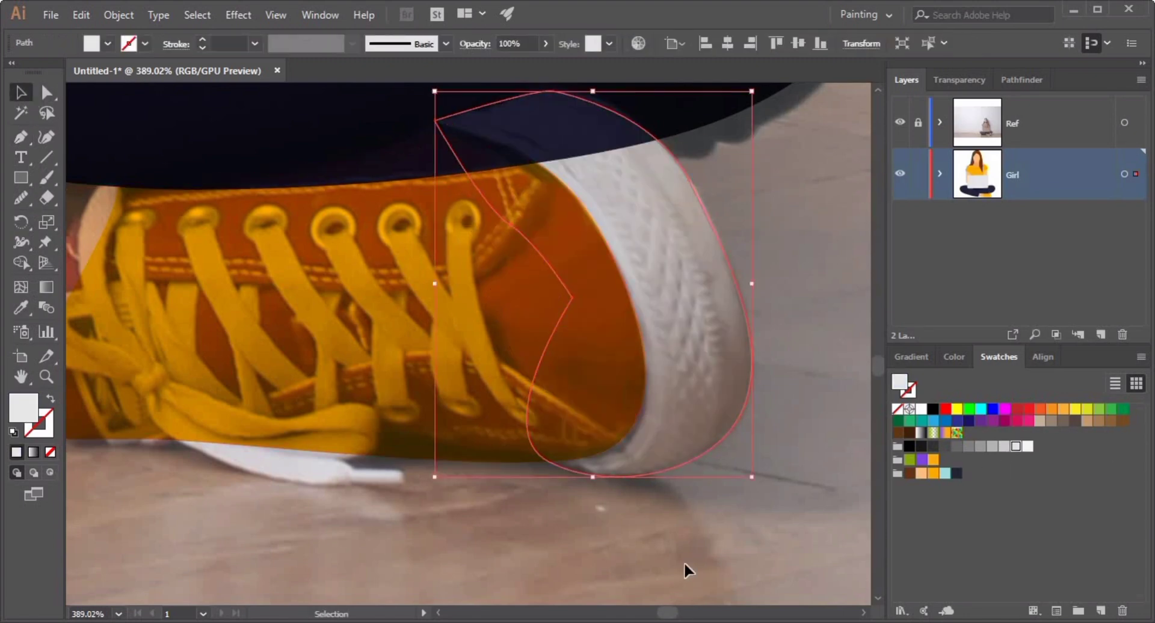
pyautogui.click(684, 566)
# Hide the reference and move the sole's lower anchor inward so it tucks under the sneaker.
pyautogui.click(900, 122)
pyautogui.moveTo(732, 498)
pyautogui.mouseDown()
pyautogui.moveTo(665, 515)
pyautogui.moveTo(734, 497)
pyautogui.mouseUp()
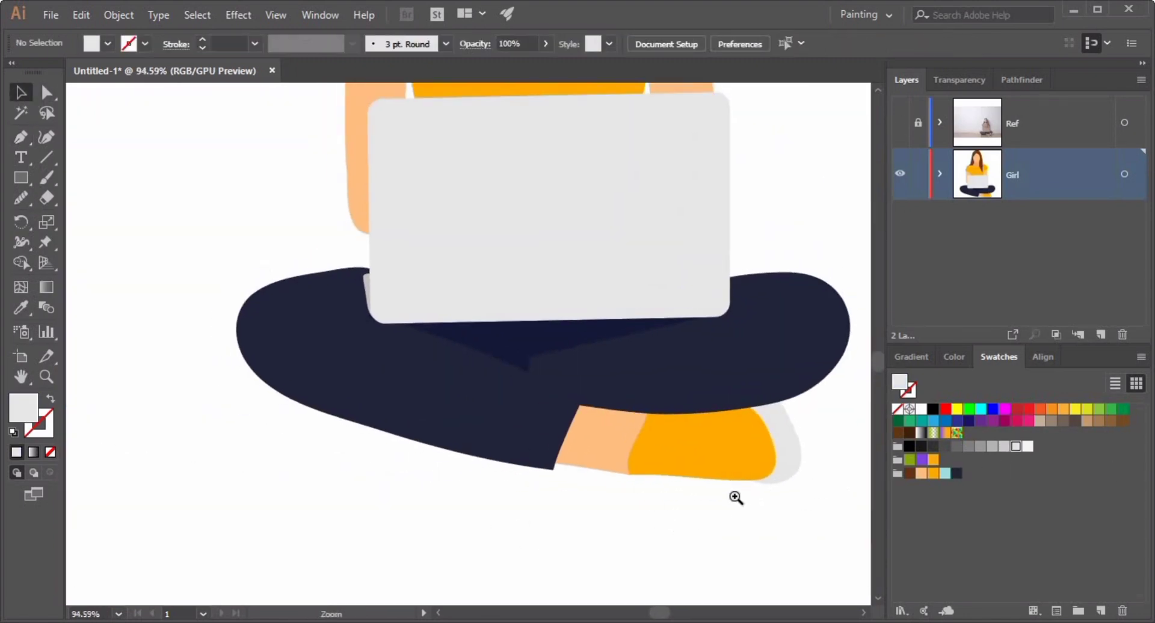
pyautogui.moveTo(821, 499); pyautogui.dragTo(364, 481)
pyautogui.moveTo(301, 475); pyautogui.dragTo(385, 470)
pyautogui.moveTo(288, 467); pyautogui.dragTo(611, 507)
pyautogui.click(682, 430)
pyautogui.click(47, 93)
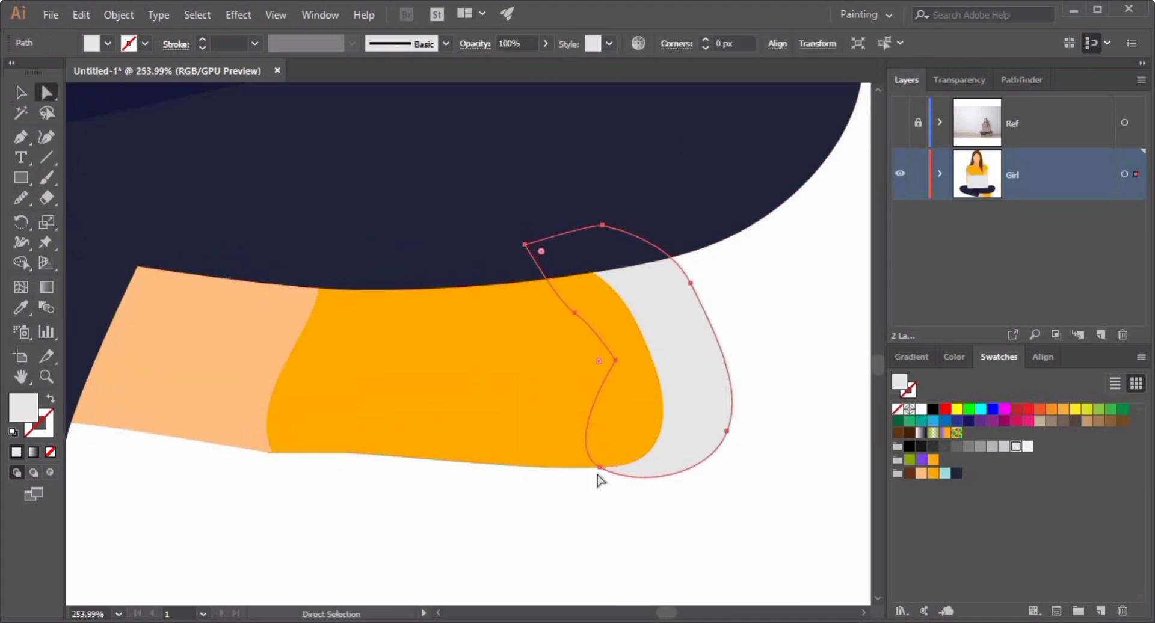
pyautogui.click(602, 468)
pyautogui.moveTo(601, 467); pyautogui.dragTo(496, 453)
pyautogui.click(613, 528)
# Adjust the sole's heel and top anchor handles to smooth its curve around the sneaker.
pyautogui.click(577, 344)
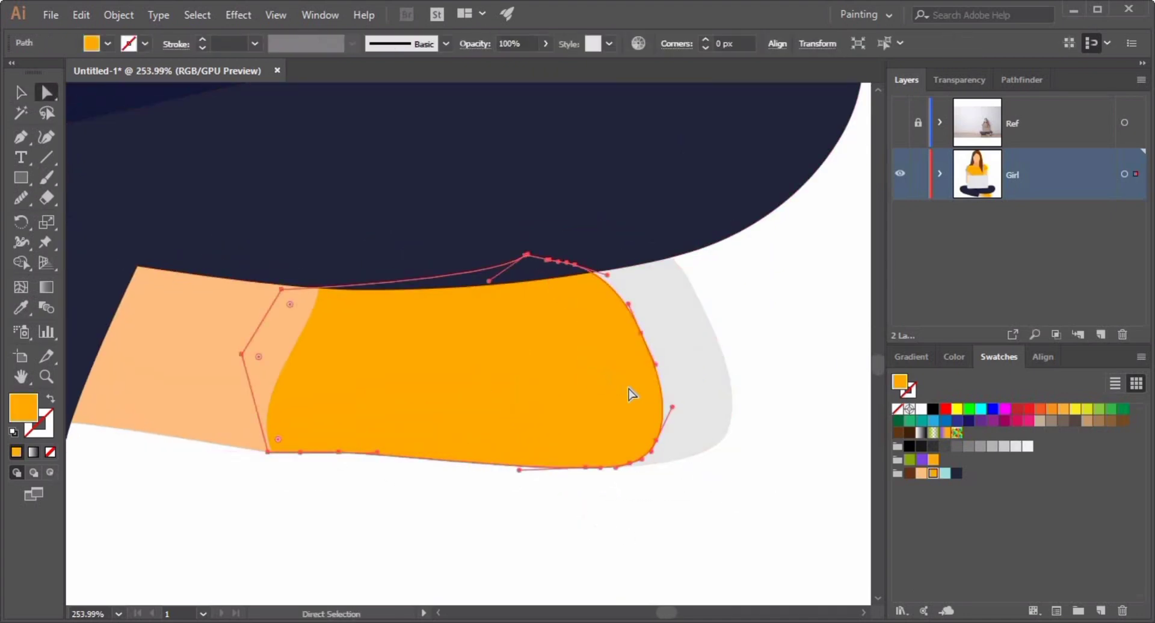
pyautogui.click(715, 435)
pyautogui.moveTo(727, 431); pyautogui.dragTo(712, 428)
pyautogui.click(766, 443)
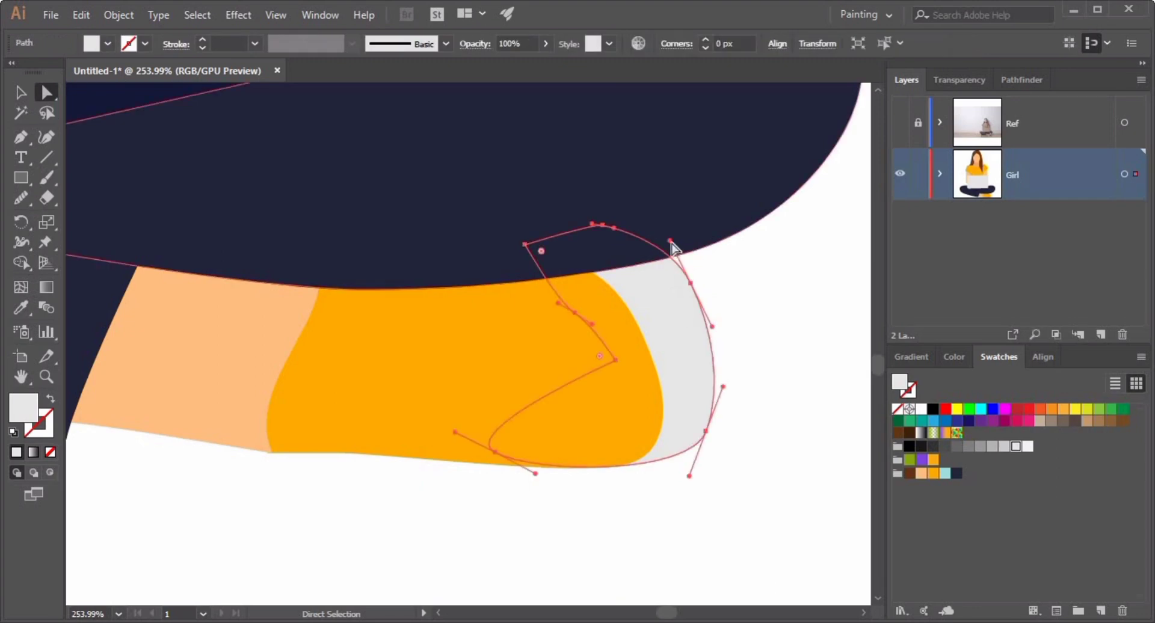
pyautogui.click(705, 424)
pyautogui.click(792, 383)
pyautogui.scroll(2, 764, 386)
pyautogui.click(672, 265)
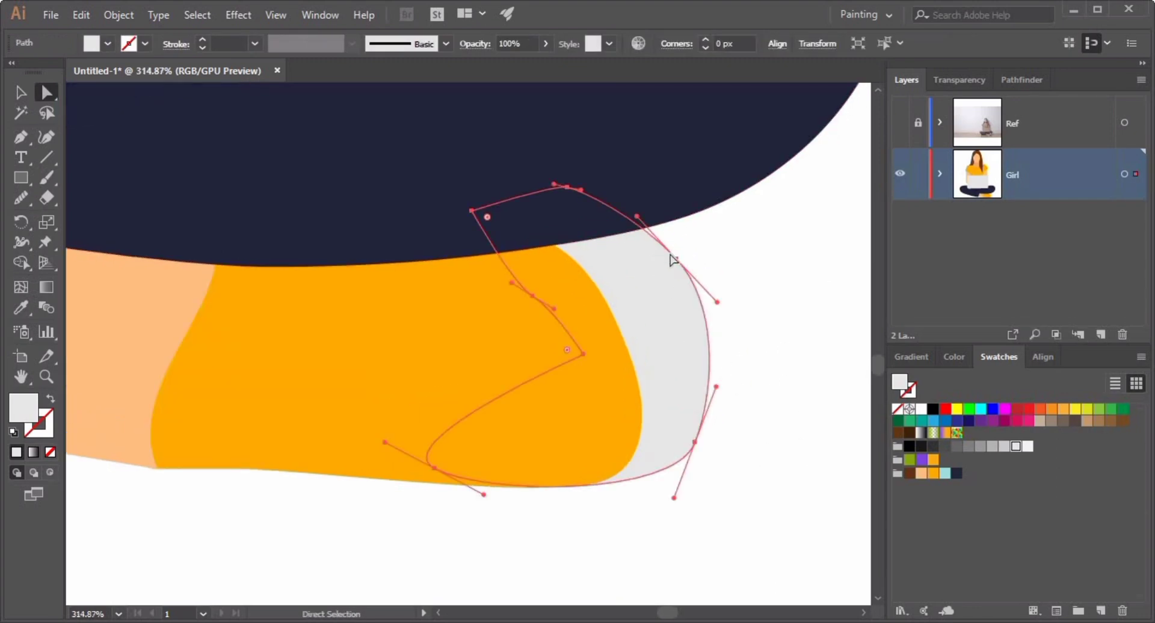
pyautogui.moveTo(683, 267); pyautogui.dragTo(675, 268)
pyautogui.click(740, 396)
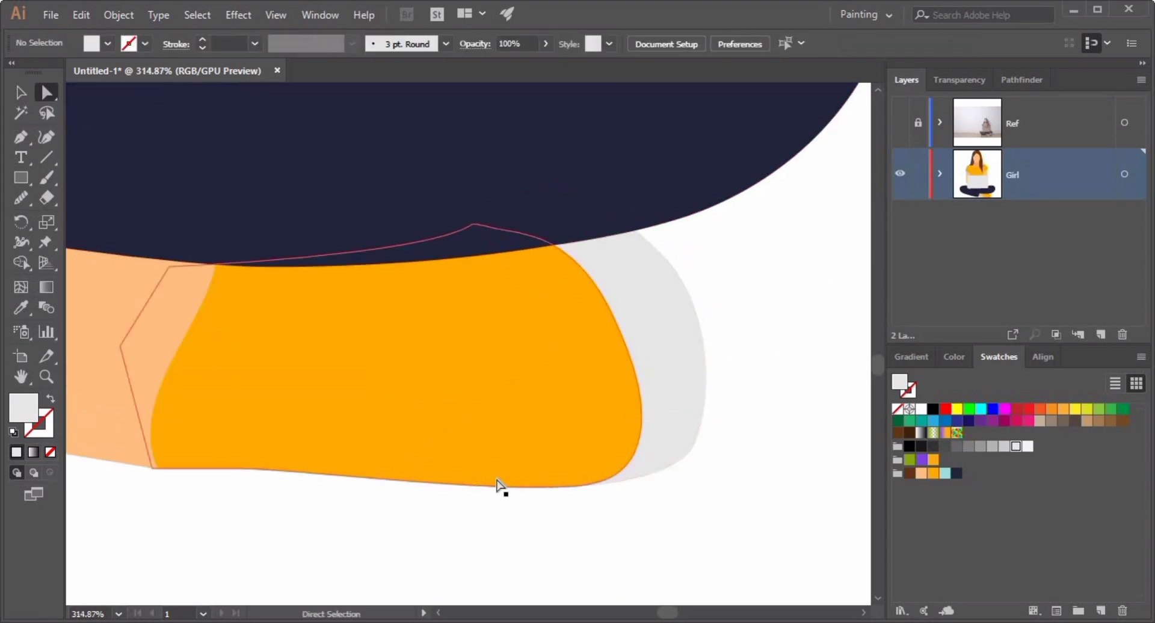
# Draw a closed zigzag lace shape across the sneaker's upper with the Pen tool.
pyautogui.click(224, 412)
pyautogui.click(283, 338)
pyautogui.click(301, 417)
pyautogui.click(338, 330)
pyautogui.click(363, 417)
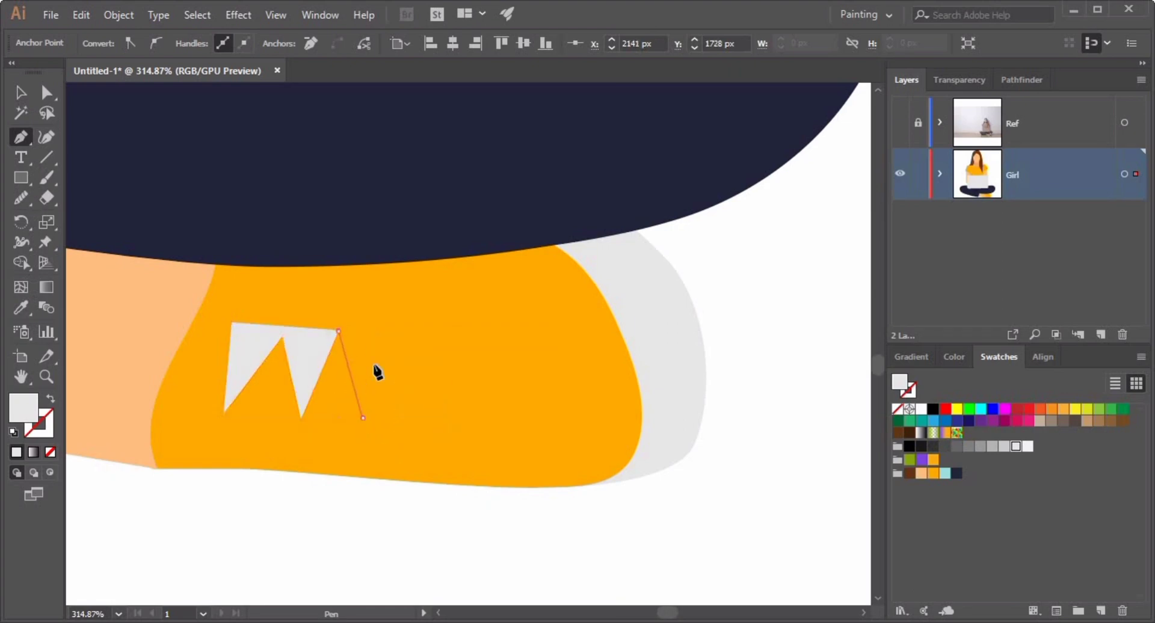
pyautogui.click(386, 331)
pyautogui.click(410, 418)
pyautogui.click(431, 336)
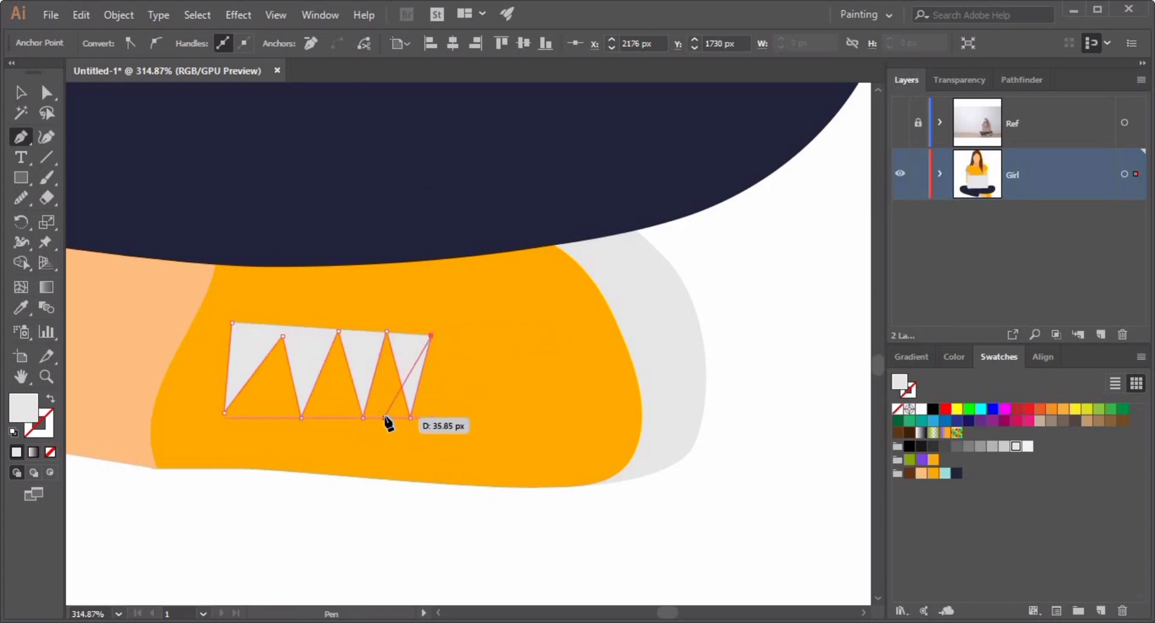
pyautogui.click(385, 417)
pyautogui.click(359, 336)
pyautogui.click(329, 413)
pyautogui.click(306, 334)
pyautogui.click(263, 413)
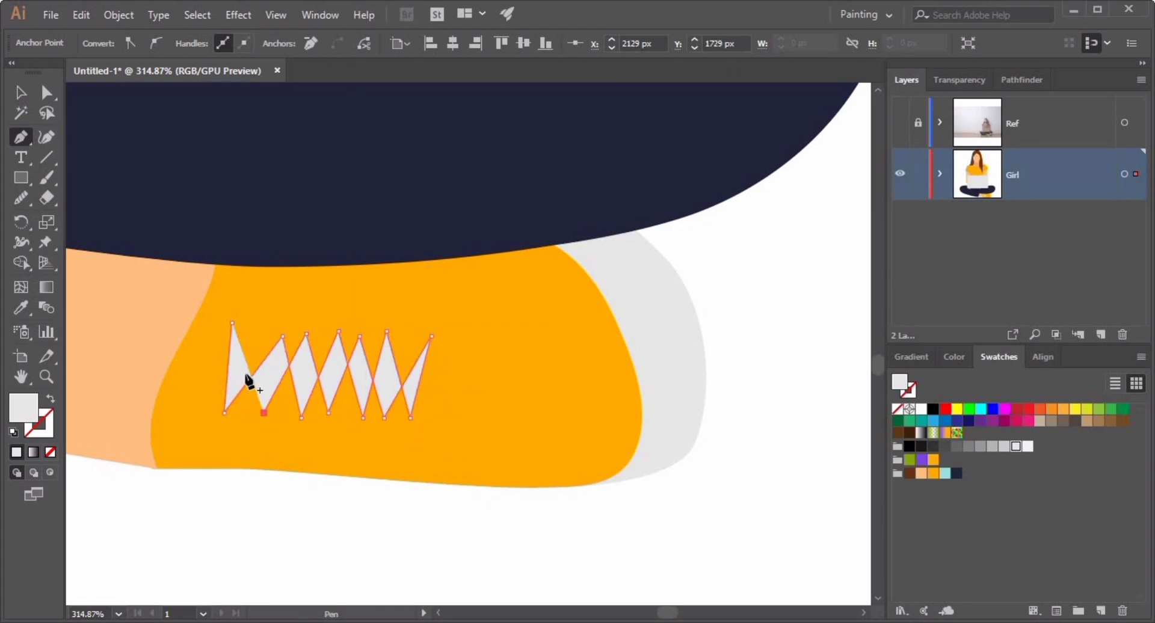
pyautogui.click(232, 323)
pyautogui.press('v')
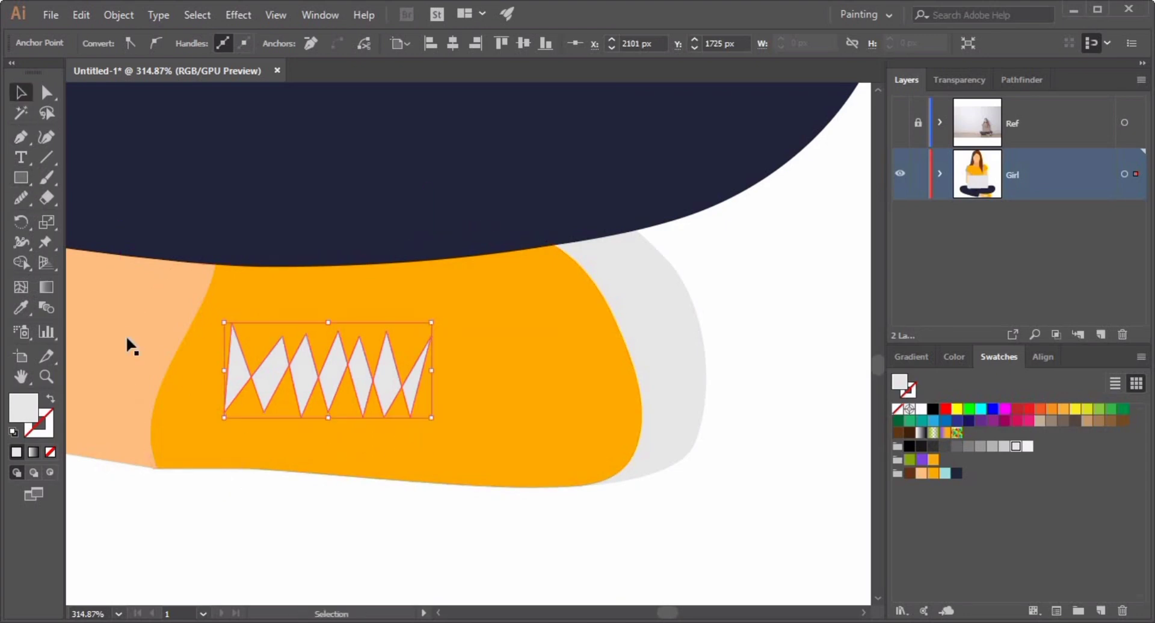
pyautogui.hotkey('ctrl', 'shift', 'a')
# Nudge one lower anchor of the zigzag lace shape slightly outward.
pyautogui.click(366, 397)
pyautogui.click(48, 94)
pyautogui.moveTo(410, 417); pyautogui.dragTo(419, 418)
pyautogui.click(322, 511)
# Enter the jeans shape in isolation mode and draw a small pointed shape at the leg's upper corner.
pyautogui.moveTo(516, 478); pyautogui.dragTo(470, 503)
pyautogui.moveTo(416, 441); pyautogui.dragTo(556, 433)
pyautogui.click(535, 340)
pyautogui.press('v')
pyautogui.doubleClick(460, 478)
pyautogui.doubleClick(567, 369)
pyautogui.hotkey('ctrl', 'shift', 'a')
pyautogui.press('p')
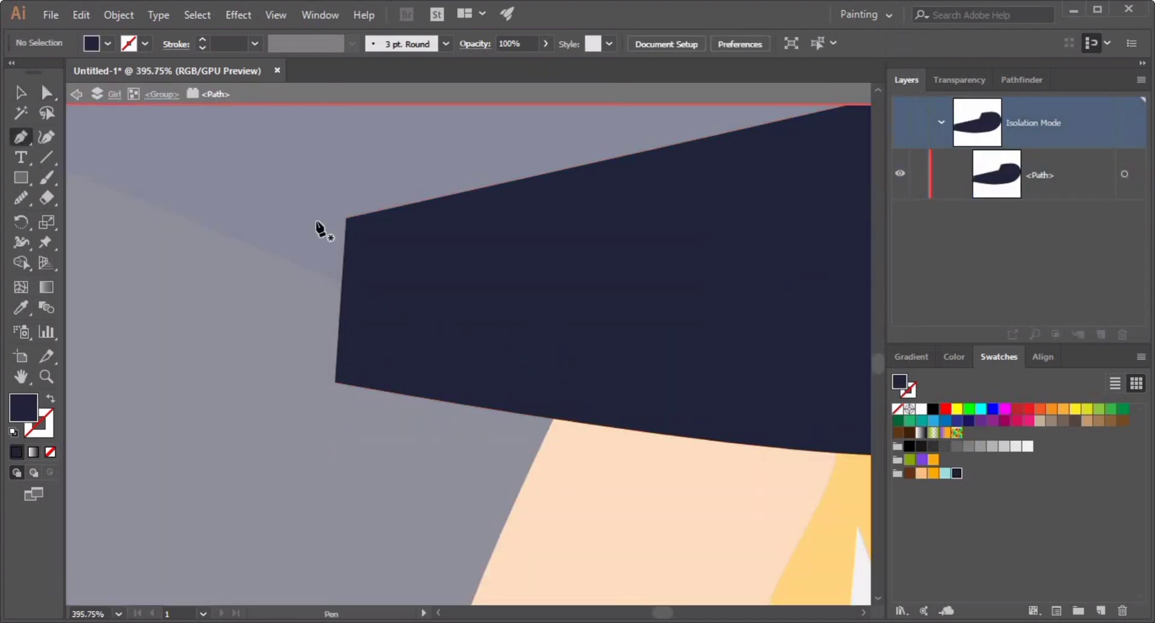
pyautogui.click(355, 225)
pyautogui.click(243, 255)
pyautogui.click(285, 282)
pyautogui.click(389, 289)
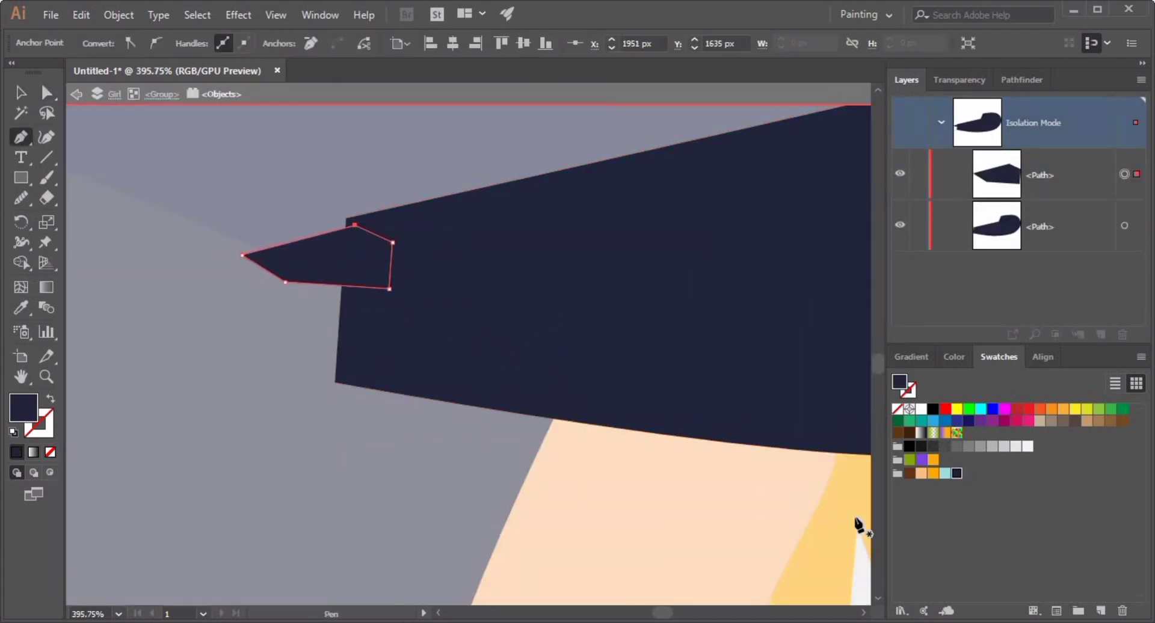
# Fill the small pointed shape with the skin swatch and arrange it behind the jeans.
pyautogui.click(921, 473)
pyautogui.doubleClick(244, 433)
pyautogui.click(556, 460)
pyautogui.click(377, 413)
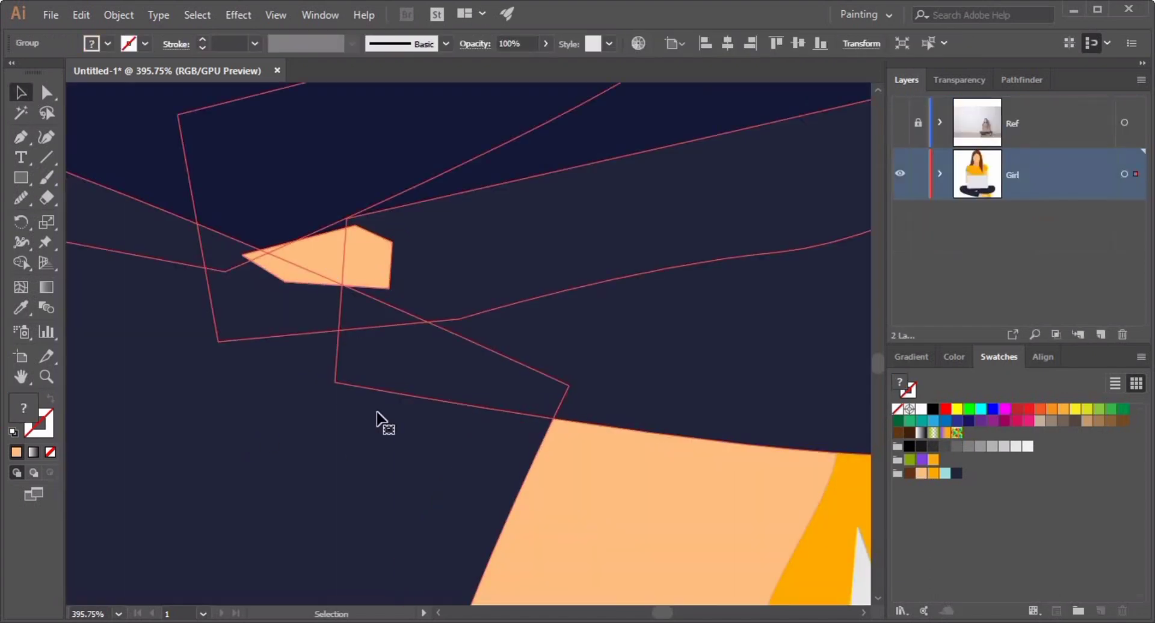
pyautogui.rightClick(328, 391)
pyautogui.click(390, 260)
pyautogui.click(556, 460)
pyautogui.keyDown('ctrl'); pyautogui.click(326, 273); pyautogui.keyUp('ctrl')
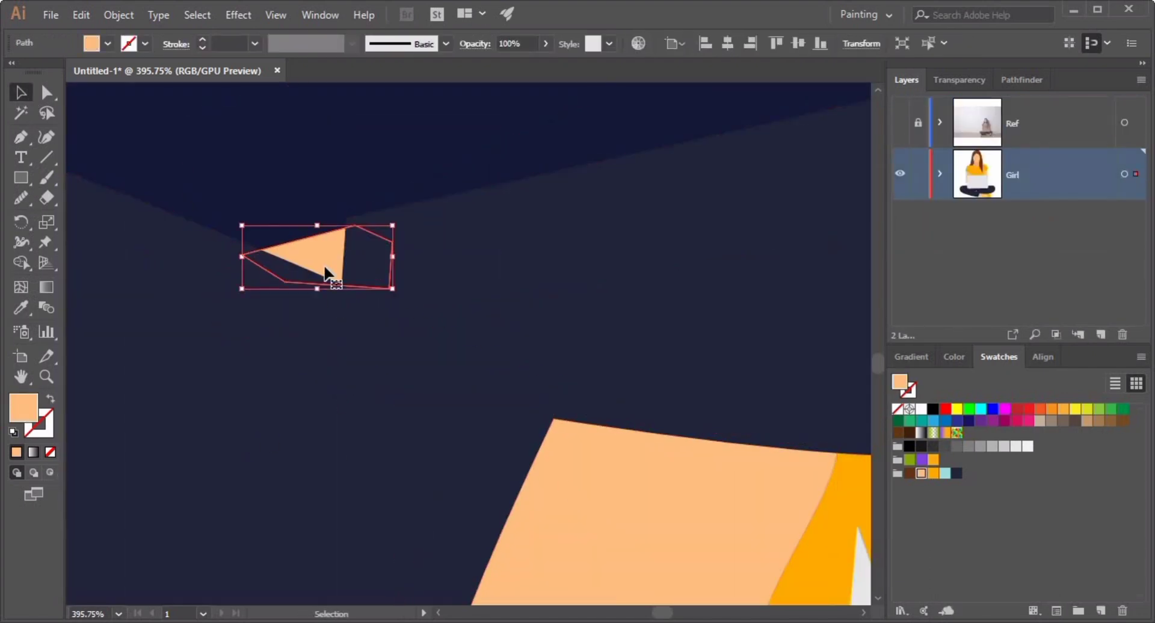
# Select the whole figure and center it horizontally and vertically on the artboard with Align.
pyautogui.moveTo(588, 394); pyautogui.dragTo(475, 475)
pyautogui.click(474, 475)
pyautogui.moveTo(524, 378); pyautogui.dragTo(451, 425)
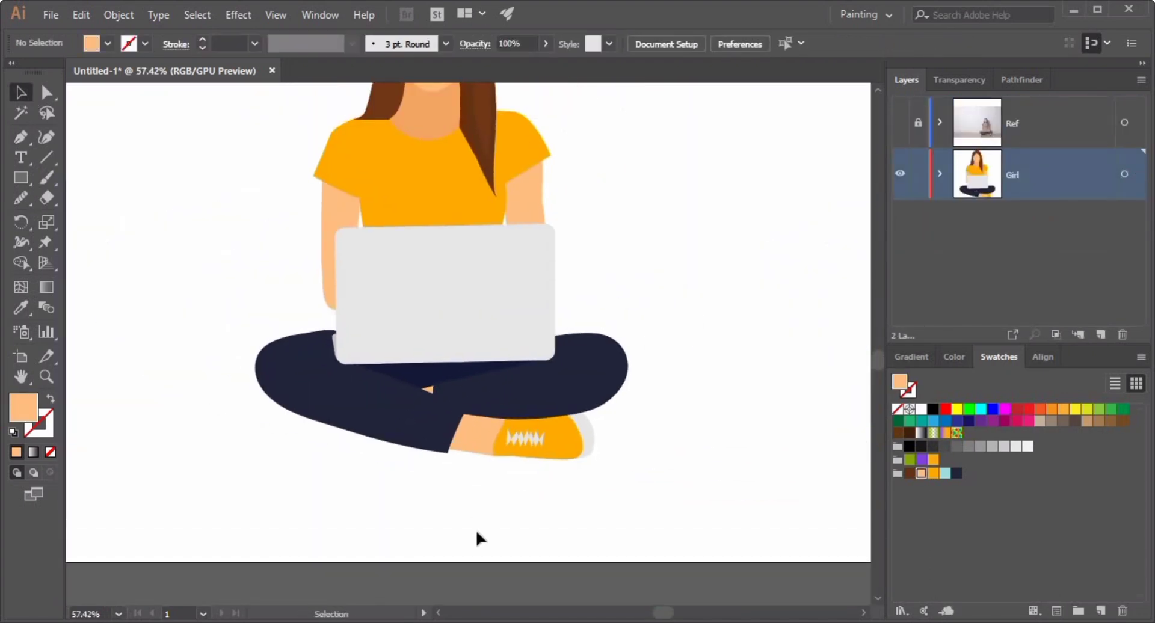
pyautogui.moveTo(663, 380); pyautogui.dragTo(572, 433)
pyautogui.moveTo(717, 356); pyautogui.dragTo(680, 420)
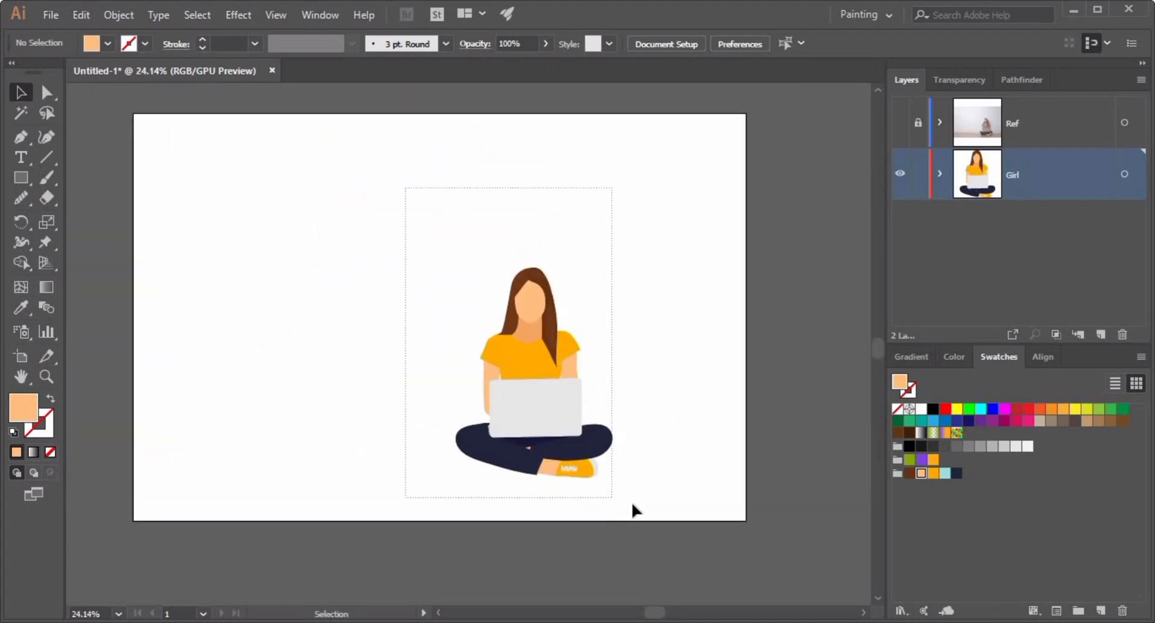
pyautogui.moveTo(544, 404); pyautogui.dragTo(421, 333)
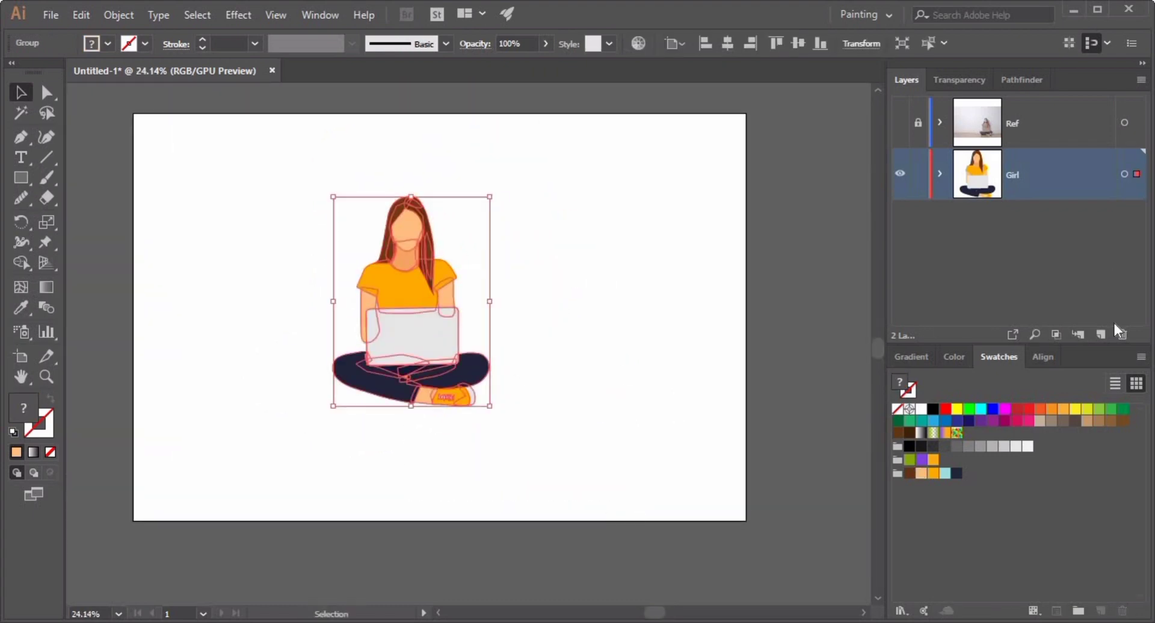
pyautogui.click(1042, 357)
pyautogui.click(932, 510)
pyautogui.click(1104, 509)
pyautogui.click(602, 415)
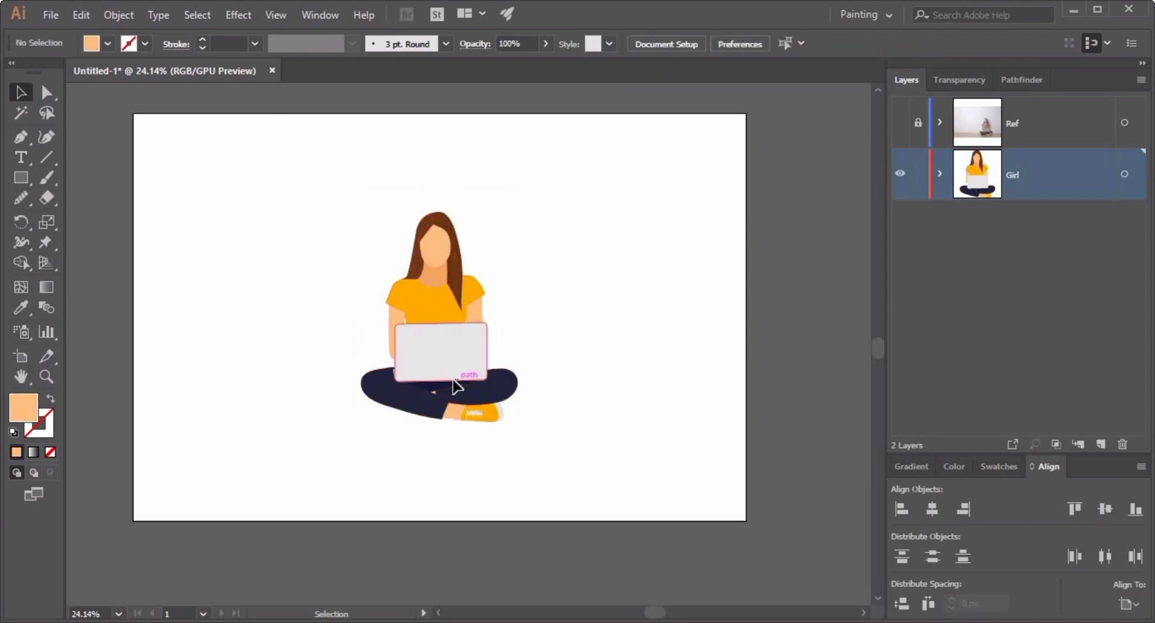
pyautogui.moveTo(456, 387); pyautogui.dragTo(570, 282)
pyautogui.hotkey('ctrl', 'z')
# Adjust the anchors of the hair strand beside the neck to fit the face edge.
pyautogui.moveTo(425, 241); pyautogui.dragTo(631, 499)
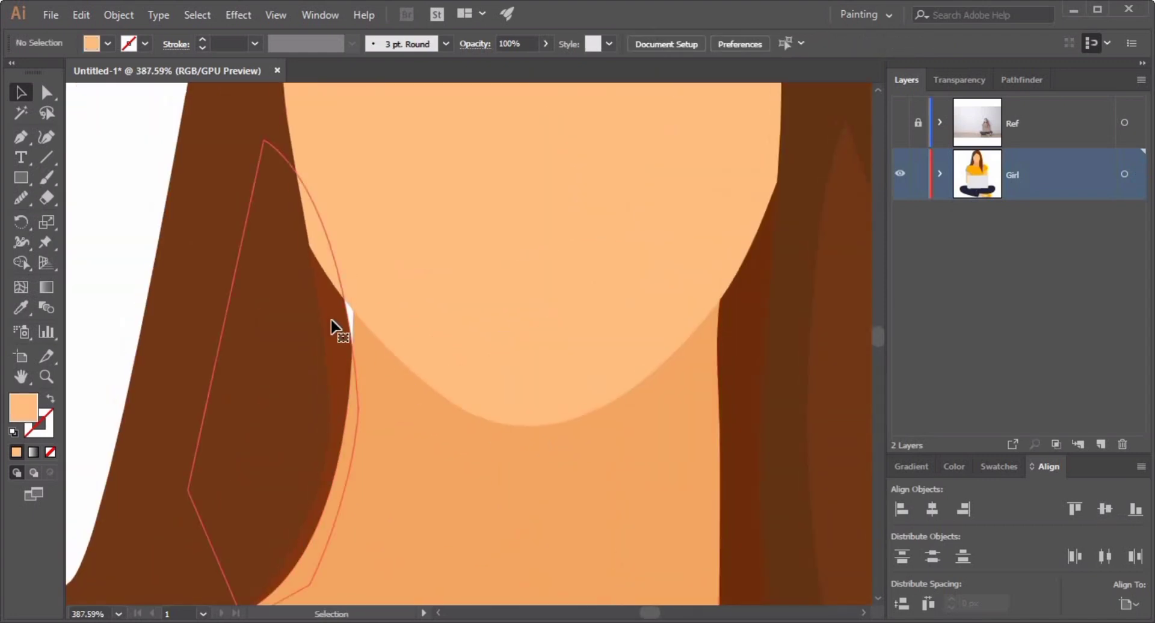
pyautogui.click(332, 322)
pyautogui.press('a')
pyautogui.moveTo(359, 411); pyautogui.dragTo(368, 380)
pyautogui.moveTo(625, 349); pyautogui.dragTo(560, 344)
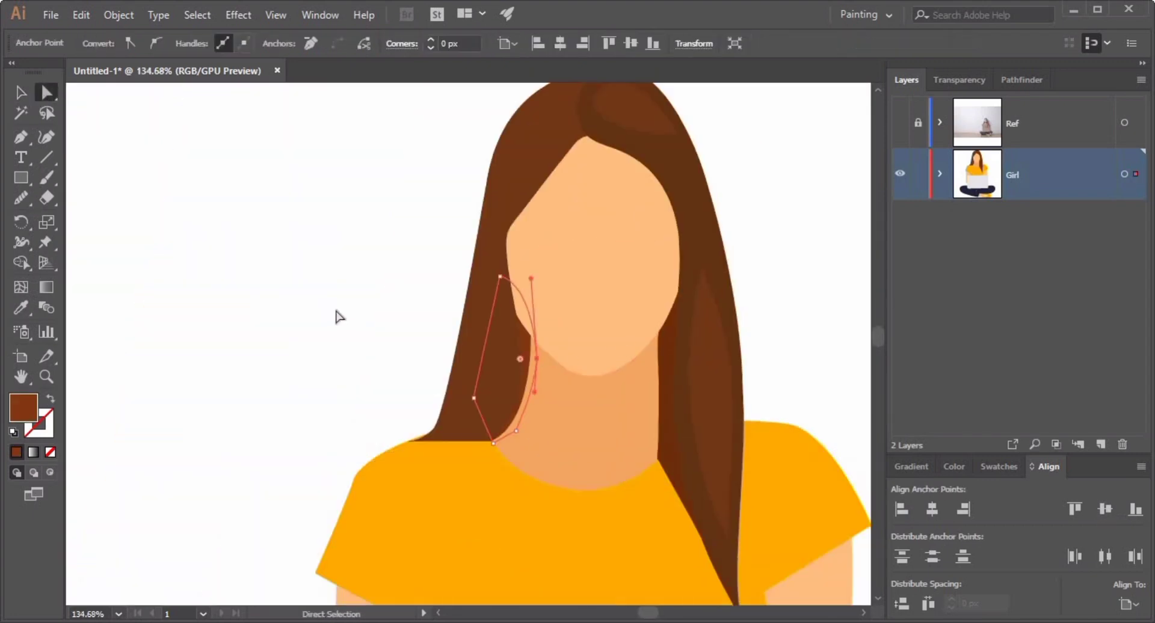
pyautogui.click(338, 314)
pyautogui.moveTo(602, 313); pyautogui.dragTo(623, 318)
pyautogui.moveTo(782, 337); pyautogui.dragTo(577, 308)
pyautogui.click(289, 320)
pyautogui.click(288, 326)
pyautogui.click(482, 170)
pyautogui.press('v')
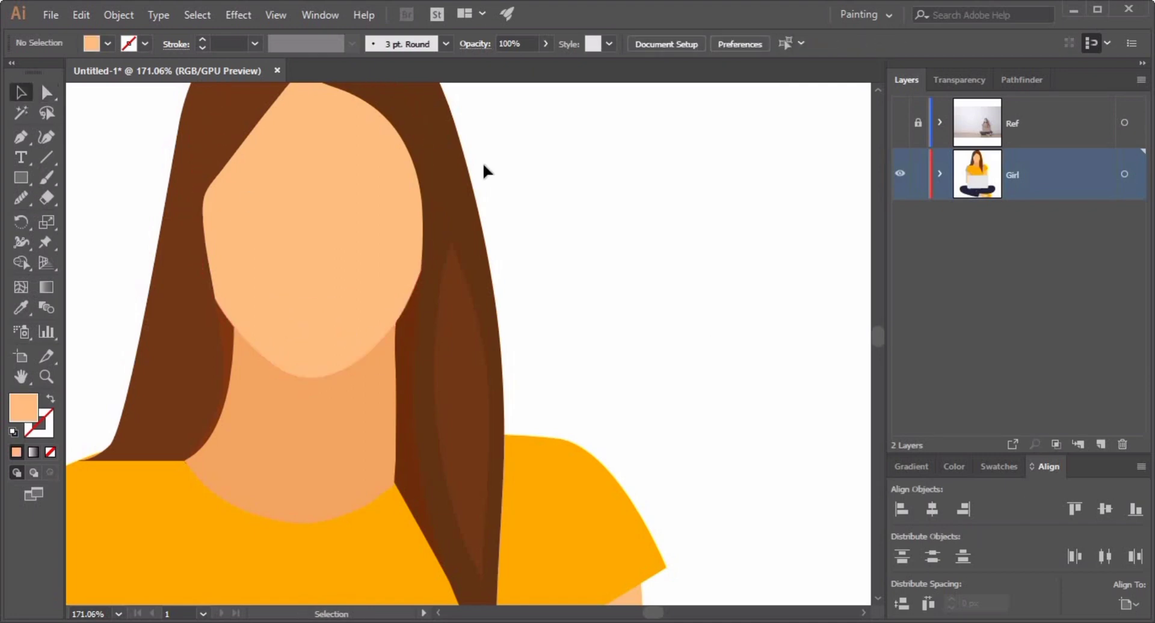
# Draw a chin shadow shape under the face and set its blend mode to Multiply.
pyautogui.doubleClick(337, 255)
pyautogui.press('p')
pyautogui.click(239, 326)
pyautogui.moveTo(308, 395); pyautogui.dragTo(366, 395)
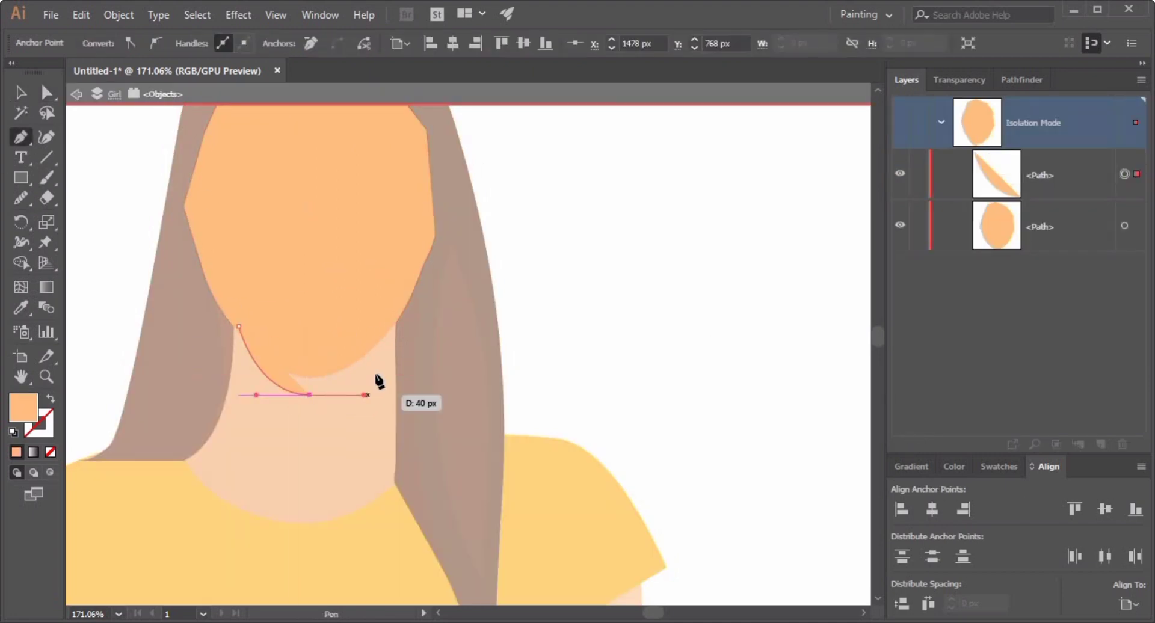
pyautogui.moveTo(391, 314); pyautogui.dragTo(394, 303)
pyautogui.click(958, 80)
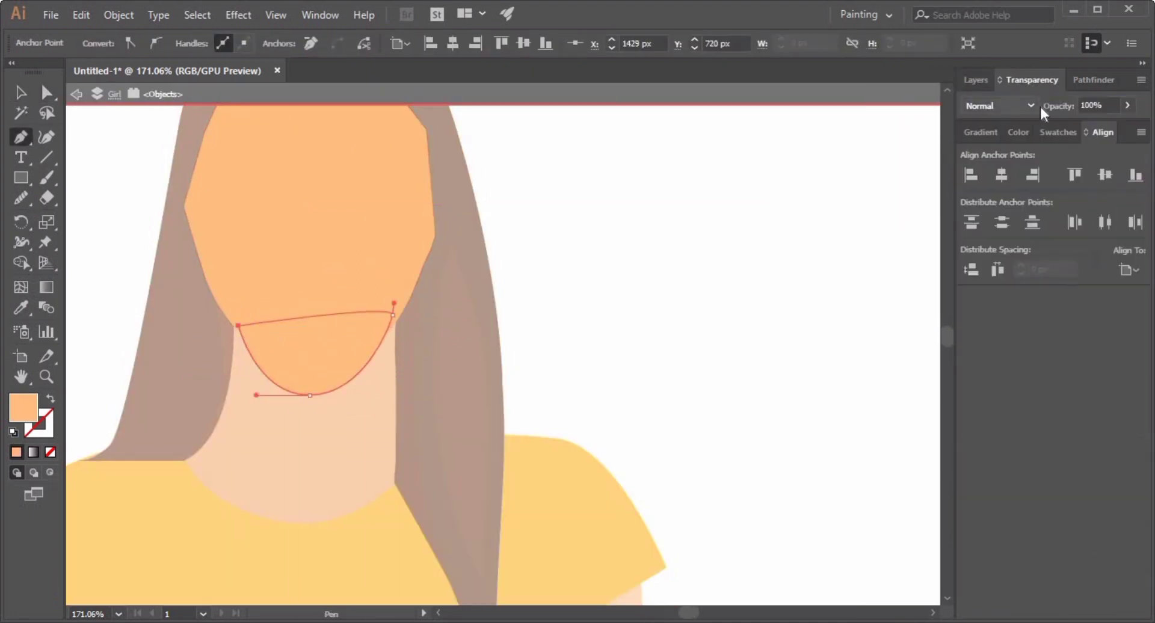
pyautogui.click(1022, 106)
pyautogui.click(1001, 161)
pyautogui.press('v')
pyautogui.doubleClick(549, 340)
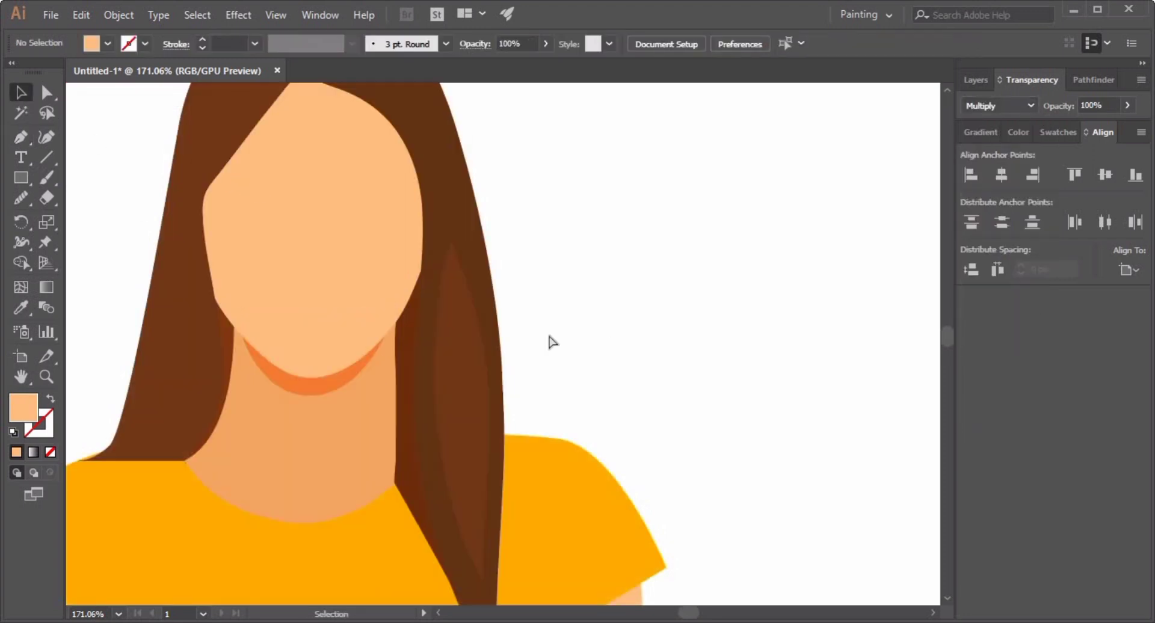
# Draw a shadow shape along the lower edge of the shirt's sleeve with the Pen tool.
pyautogui.scroll(-3, 567, 381)
pyautogui.scroll(2, 567, 382)
pyautogui.doubleClick(325, 228)
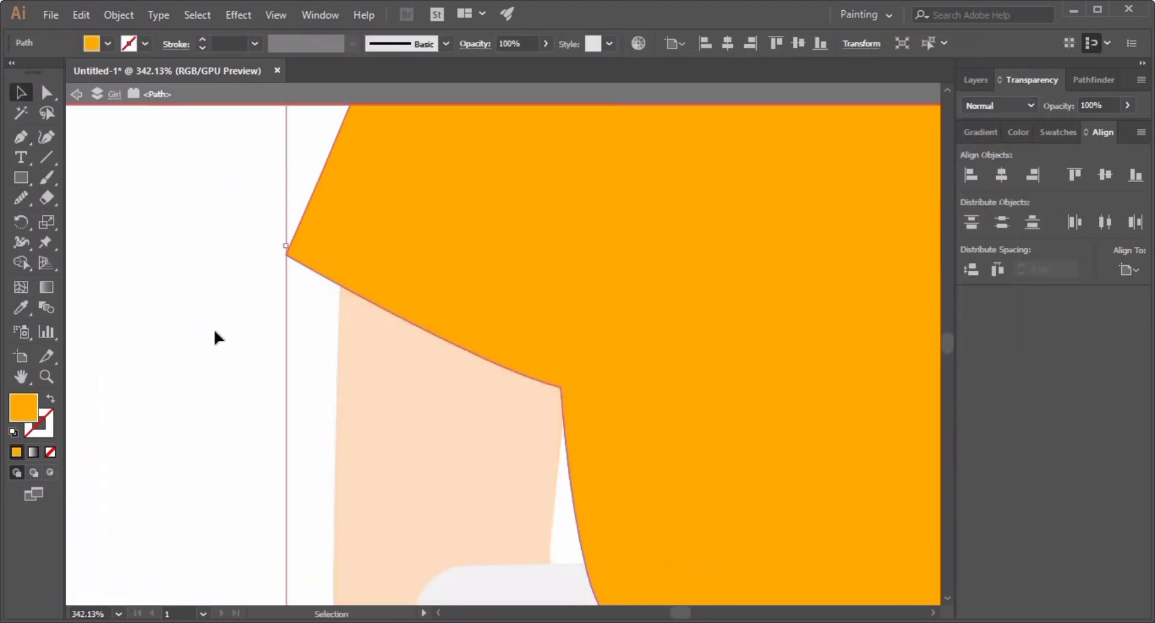
pyautogui.press('p')
pyautogui.click(286, 256)
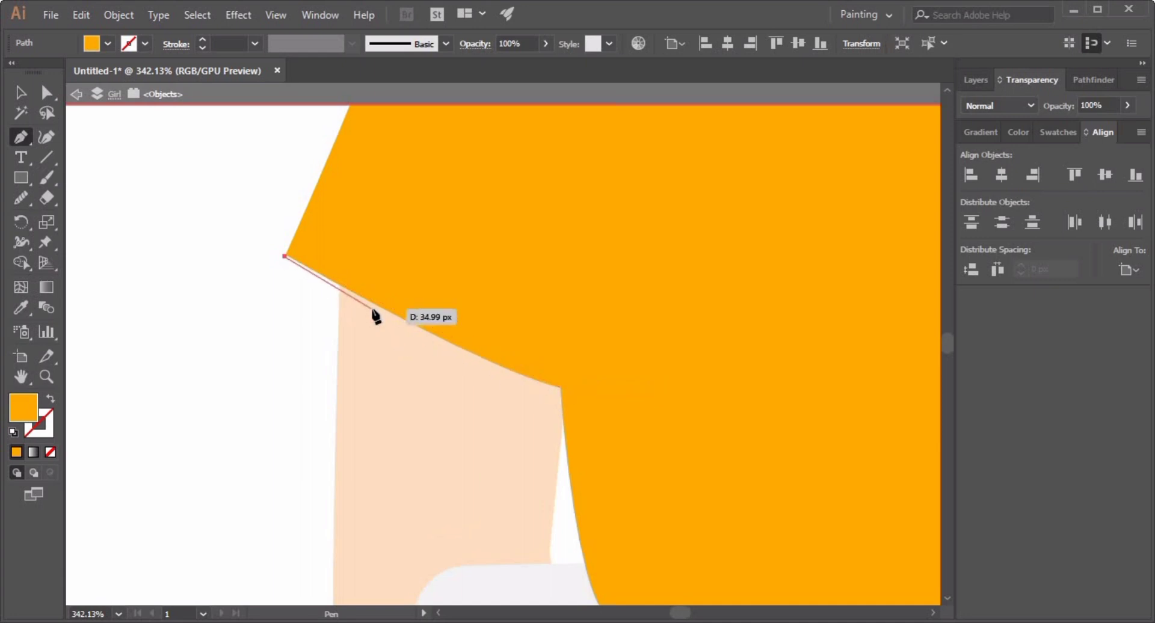
pyautogui.moveTo(347, 289); pyautogui.dragTo(624, 369)
pyautogui.moveTo(285, 257); pyautogui.dragTo(286, 259)
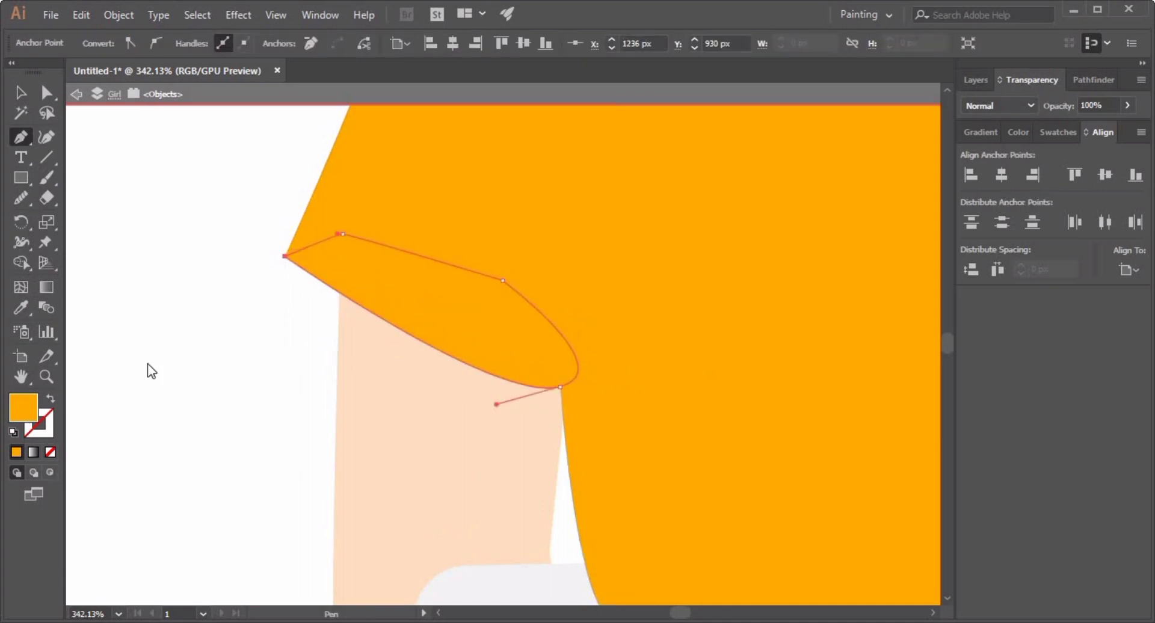
# Give the sleeve shadow a darker orange fill with Multiply blending and send it behind the shirt.
pyautogui.doubleClick(22, 407)
pyautogui.click(309, 106)
pyautogui.click(482, 80)
pyautogui.press('v')
pyautogui.hotkey('ctrl', 'shift', 'a')
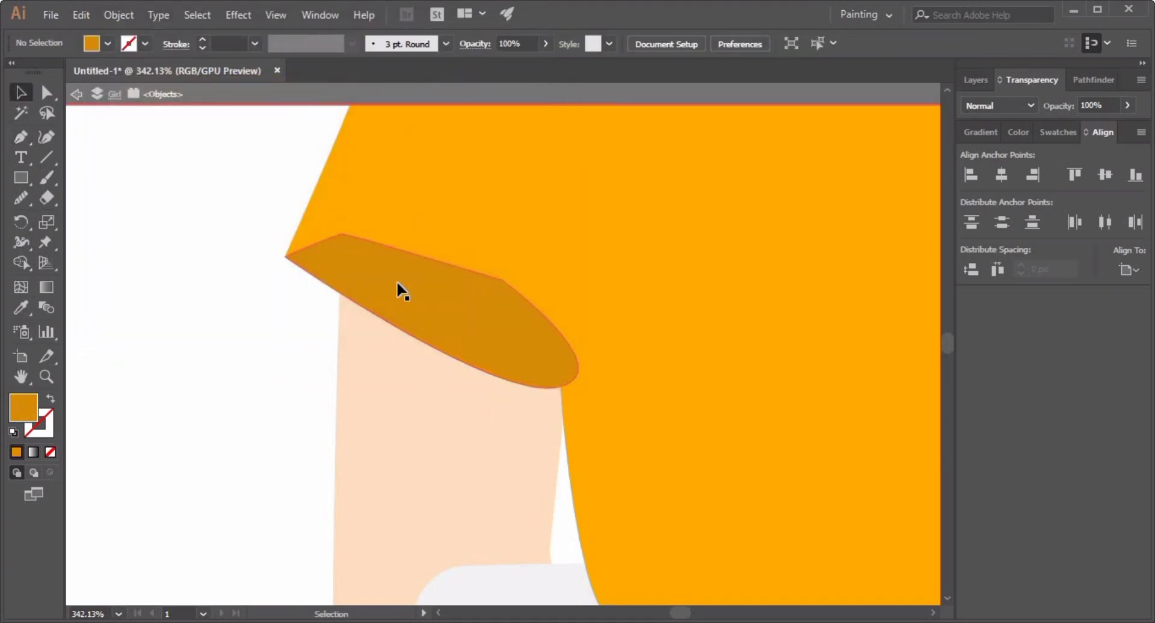
pyautogui.click(397, 284)
pyautogui.click(999, 105)
pyautogui.click(990, 131)
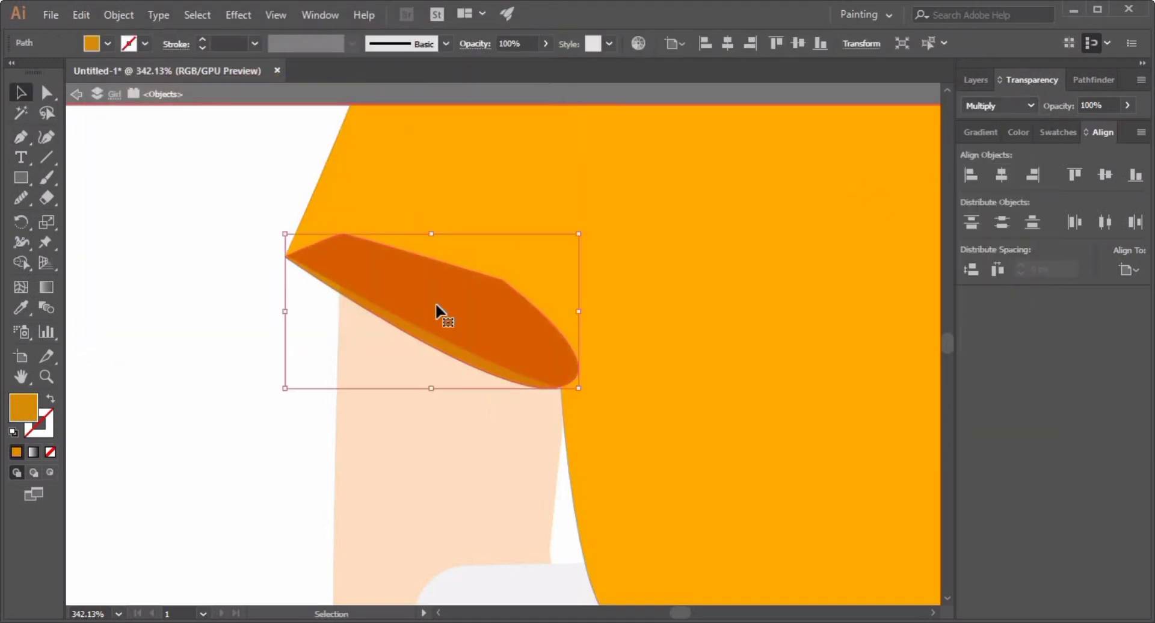
pyautogui.hotkey('ctrl', 'shift', '[')
pyautogui.doubleClick(253, 411)
# Start drawing a pointed fold crease shape at the armpit of the left sleeve with the Pen tool.
pyautogui.moveTo(533, 432); pyautogui.dragTo(397, 428)
pyautogui.moveTo(838, 369); pyautogui.dragTo(238, 395)
pyautogui.moveTo(408, 413); pyautogui.dragTo(843, 420)
pyautogui.moveTo(301, 360); pyautogui.dragTo(452, 341)
pyautogui.doubleClick(451, 341)
pyautogui.scroll(-3, 394, 415)
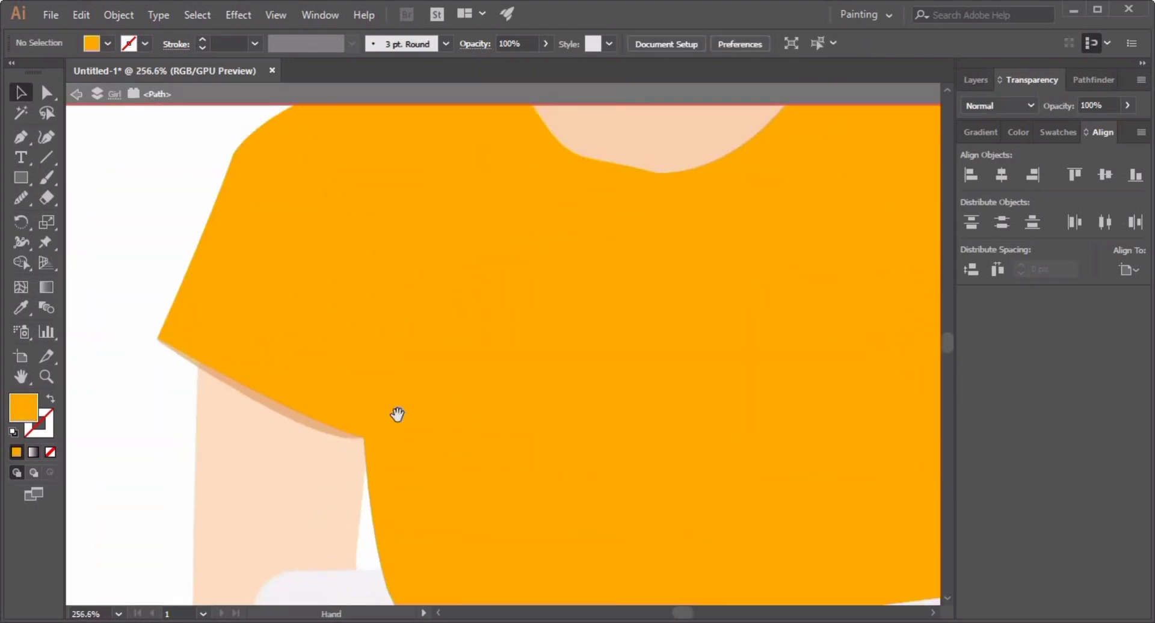
pyautogui.press('p')
pyautogui.click(308, 419)
pyautogui.moveTo(308, 298); pyautogui.dragTo(313, 327)
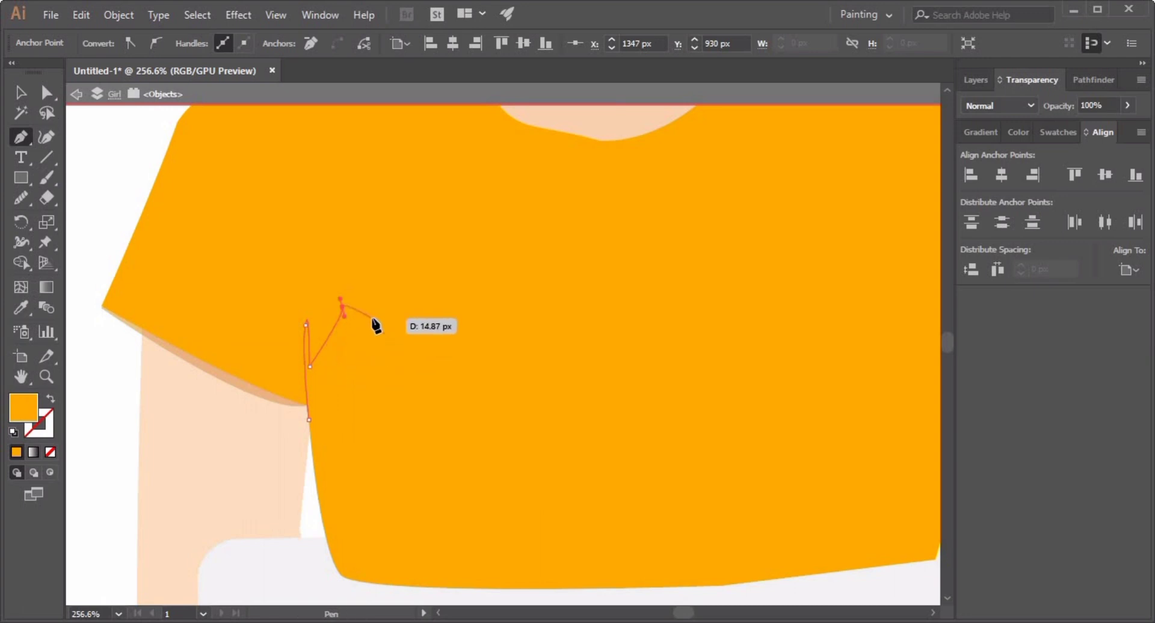
pyautogui.scroll(3, 355, 322)
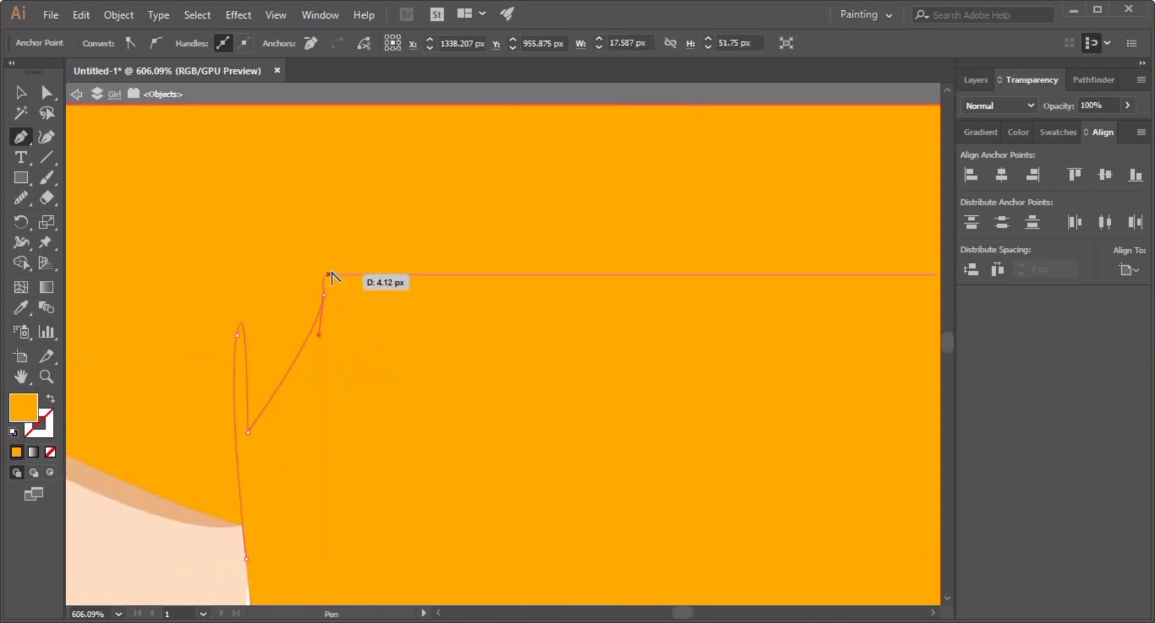
pyautogui.click(324, 295)
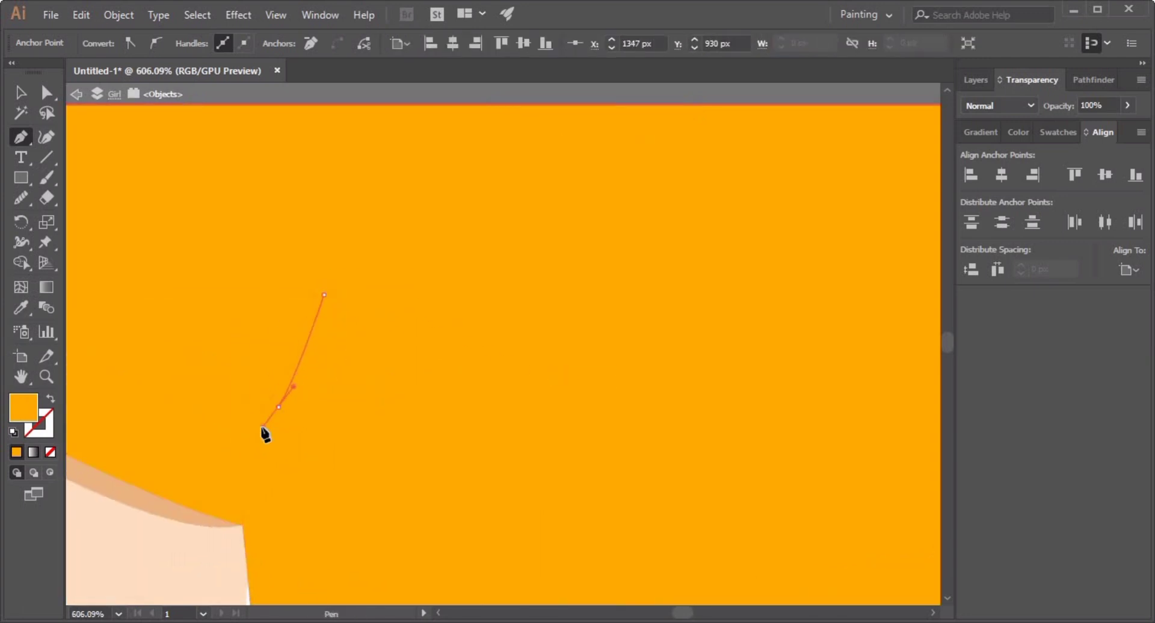
# Set the crease's blend mode to Multiply and finish its remaining anchor points to close the shape.
pyautogui.click(998, 105)
pyautogui.click(984, 161)
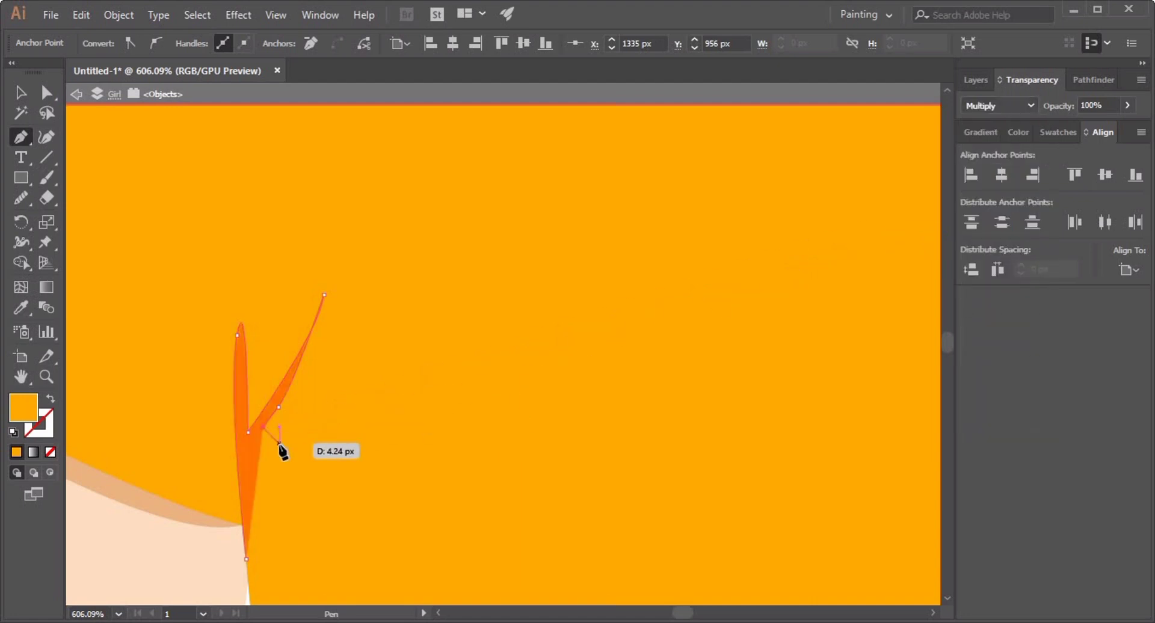
pyautogui.click(319, 388)
pyautogui.click(258, 443)
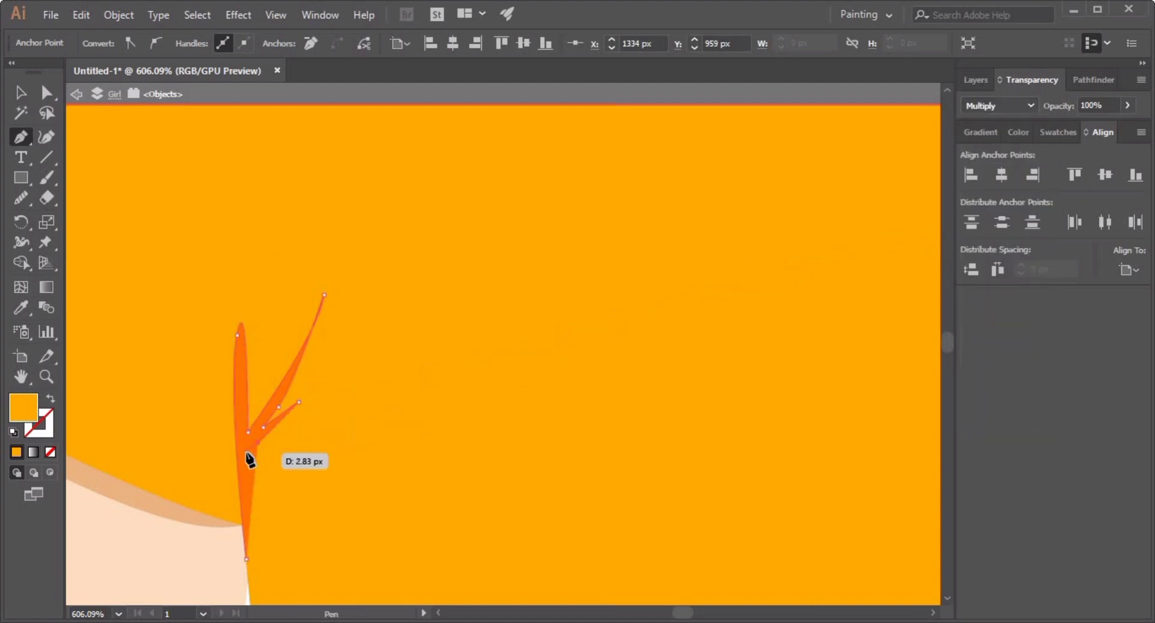
pyautogui.click(247, 556)
pyautogui.press('v')
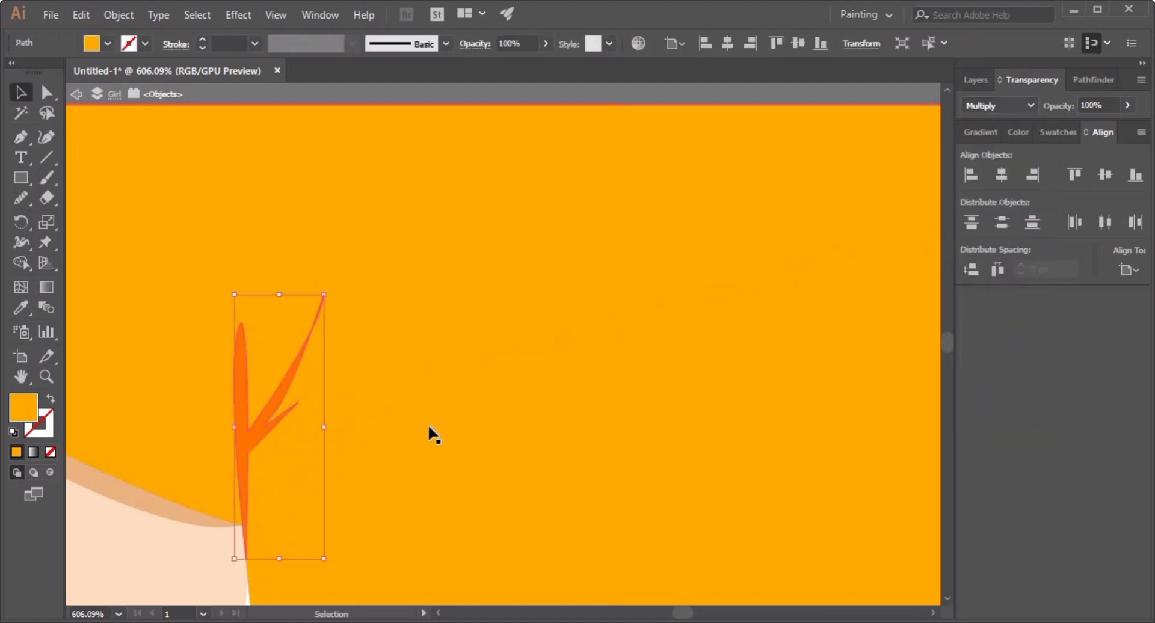
pyautogui.press('Return')
# Draw a shadow shape along the lower edge of the right sleeve with the Pen tool.
pyautogui.doubleClick(152, 573)
pyautogui.moveTo(535, 484); pyautogui.dragTo(277, 475)
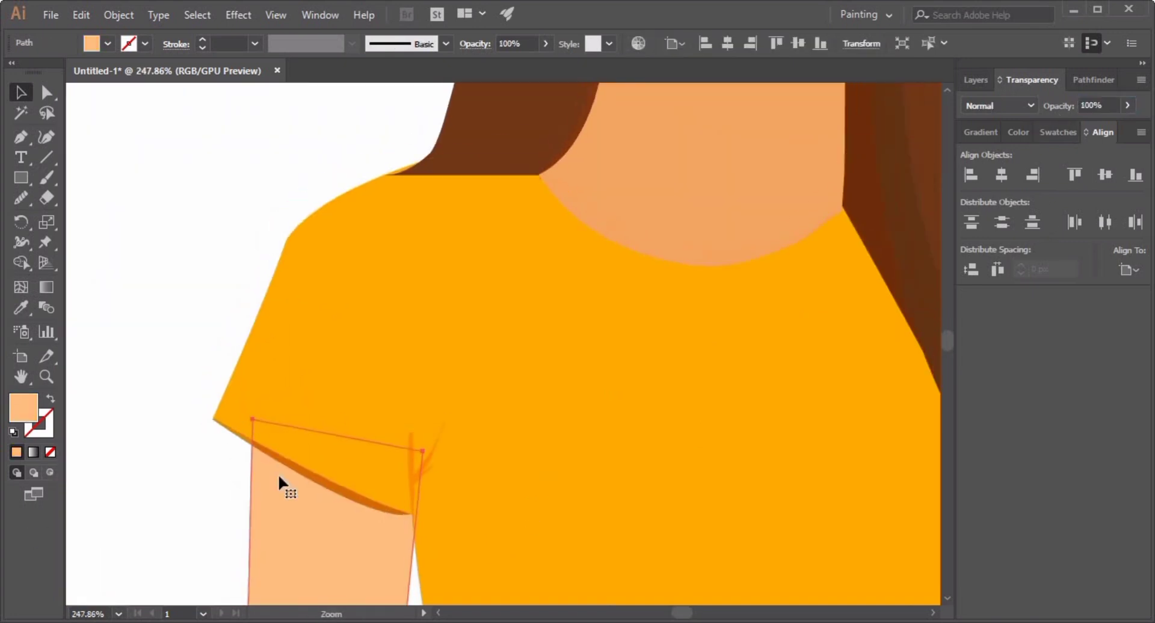
pyautogui.click(232, 478)
pyautogui.moveTo(552, 454); pyautogui.dragTo(367, 445)
pyautogui.moveTo(442, 391); pyautogui.dragTo(144, 348)
pyautogui.moveTo(509, 421); pyautogui.dragTo(732, 418)
pyautogui.moveTo(732, 419); pyautogui.dragTo(541, 408)
pyautogui.doubleClick(83, 361)
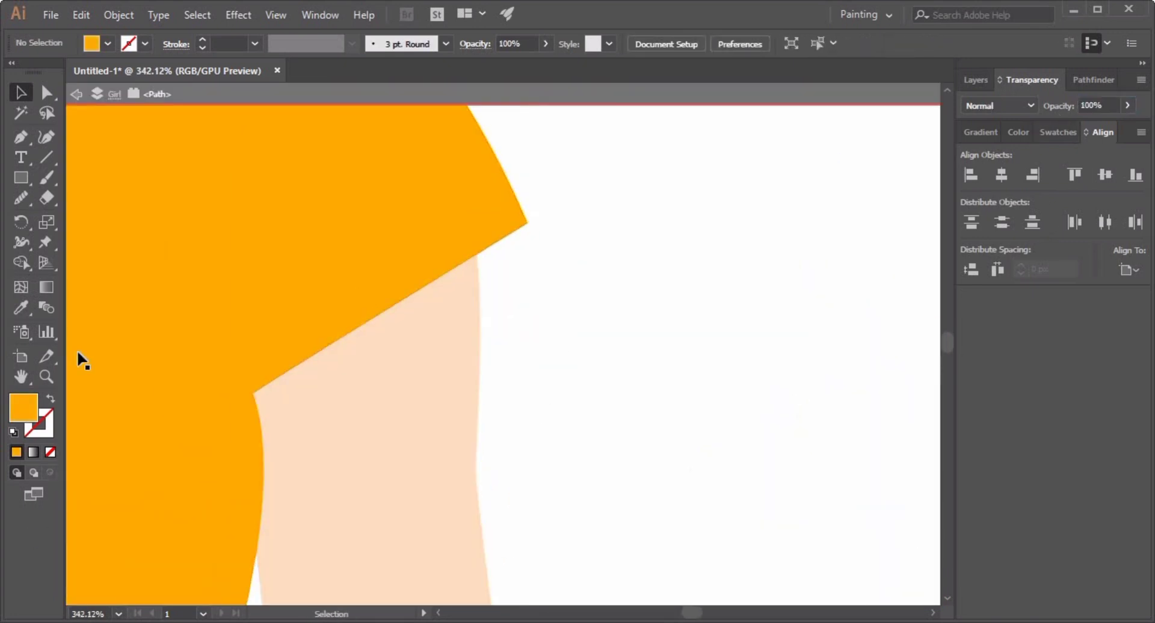
pyautogui.click(528, 223)
pyautogui.moveTo(230, 417); pyautogui.dragTo(194, 414)
pyautogui.click(274, 336)
pyautogui.moveTo(456, 237); pyautogui.dragTo(467, 229)
pyautogui.click(528, 223)
pyautogui.moveTo(597, 280); pyautogui.dragTo(529, 279)
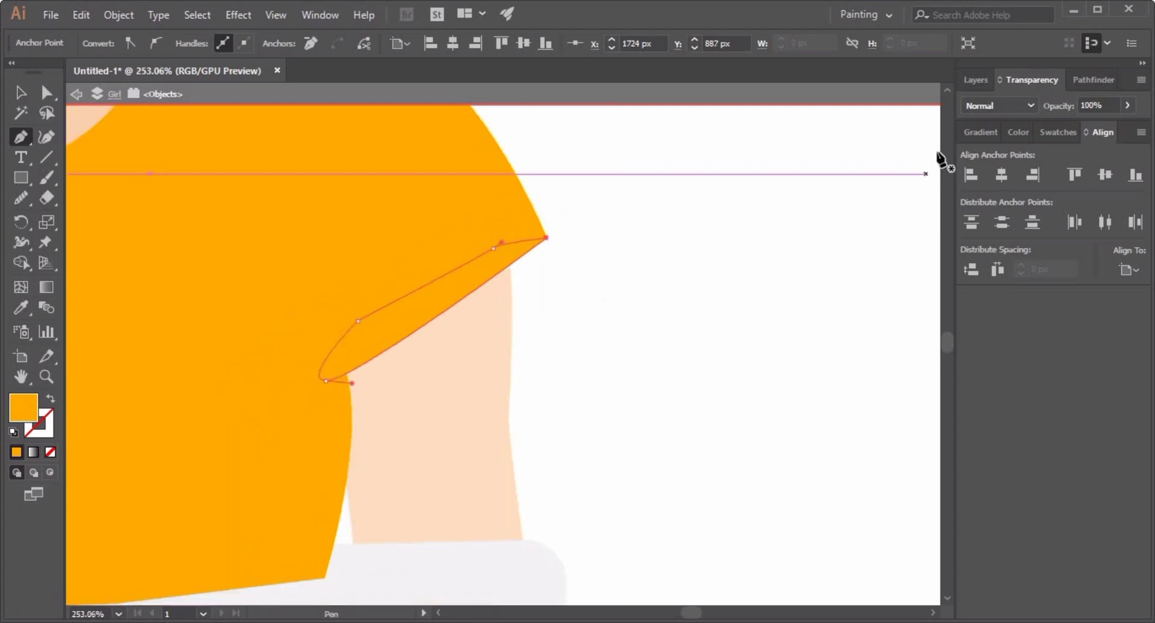
# Set the right sleeve shadow to Multiply, sample the left sleeve shadow's color, and send it backward.
pyautogui.click(998, 105)
pyautogui.click(999, 160)
pyautogui.moveTo(515, 343); pyautogui.dragTo(1042, 243)
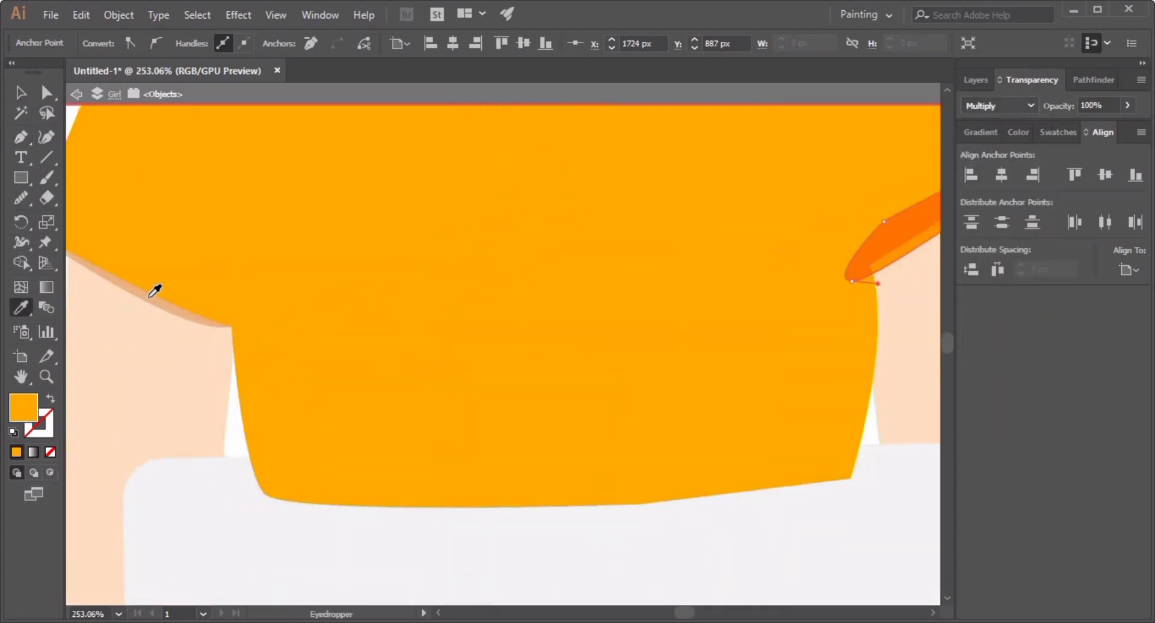
pyautogui.click(149, 297)
pyautogui.click(18, 96)
pyautogui.moveTo(926, 211); pyautogui.dragTo(507, 315)
pyautogui.hotkey('ctrl', '[')
# Draw a pointed fold crease shape at the right sleeve's armpit with the Pen tool.
pyautogui.doubleClick(704, 373)
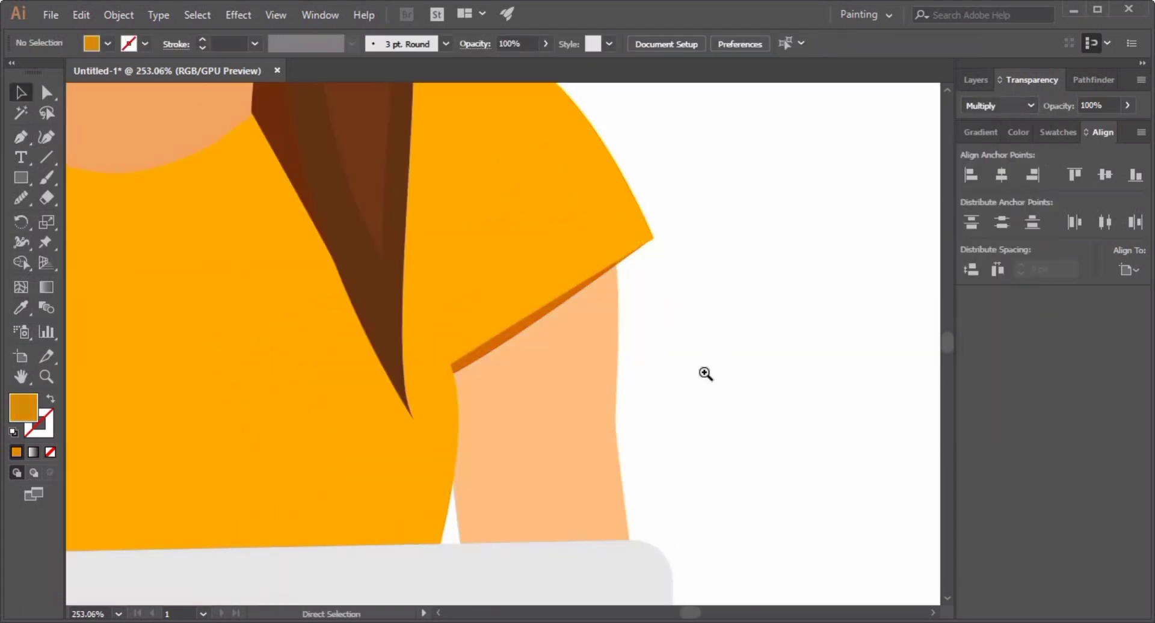
pyautogui.moveTo(671, 382); pyautogui.dragTo(586, 398)
pyautogui.moveTo(607, 396); pyautogui.dragTo(686, 403)
pyautogui.doubleClick(534, 409)
pyautogui.moveTo(411, 187); pyautogui.dragTo(374, 277)
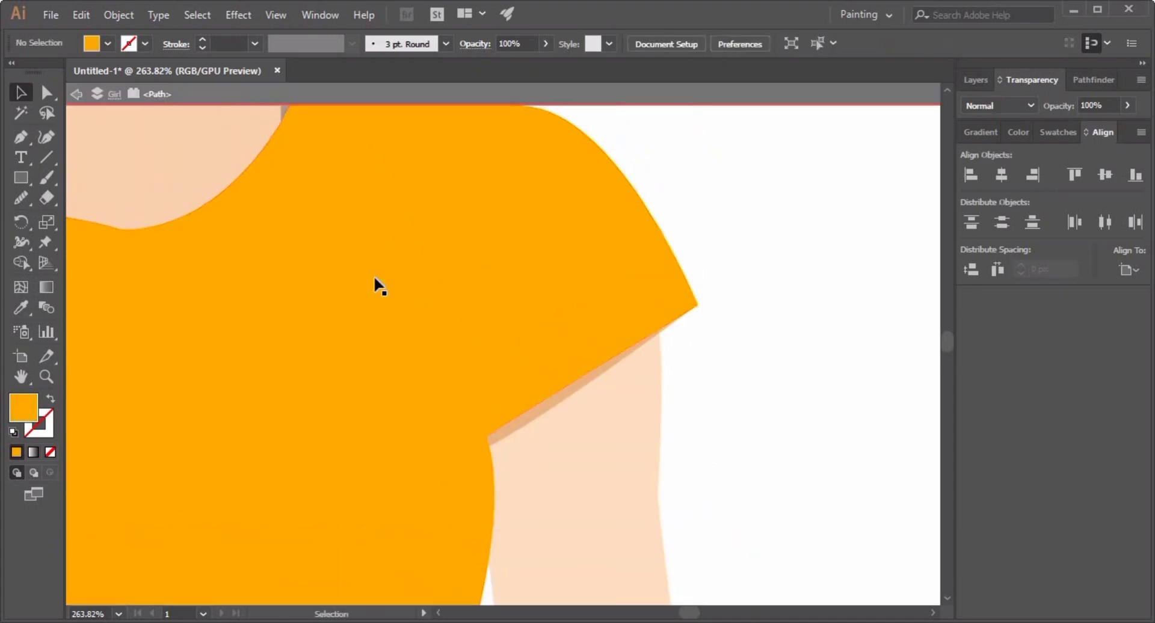
pyautogui.click(20, 143)
pyautogui.click(487, 441)
pyautogui.moveTo(431, 352); pyautogui.dragTo(419, 334)
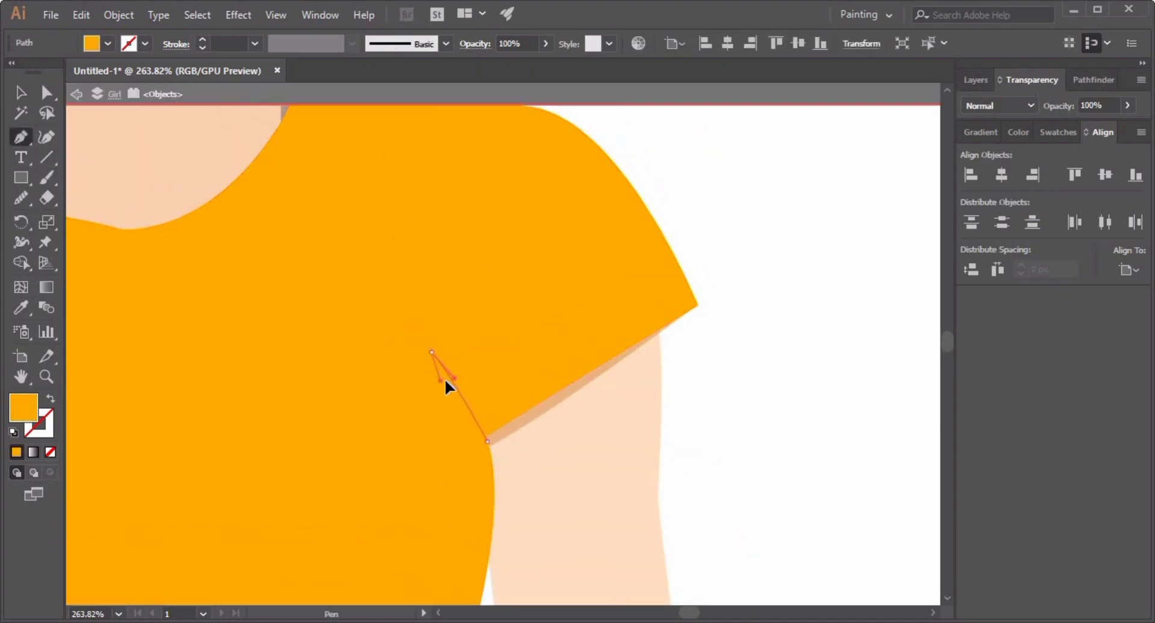
pyautogui.moveTo(445, 381); pyautogui.dragTo(448, 385)
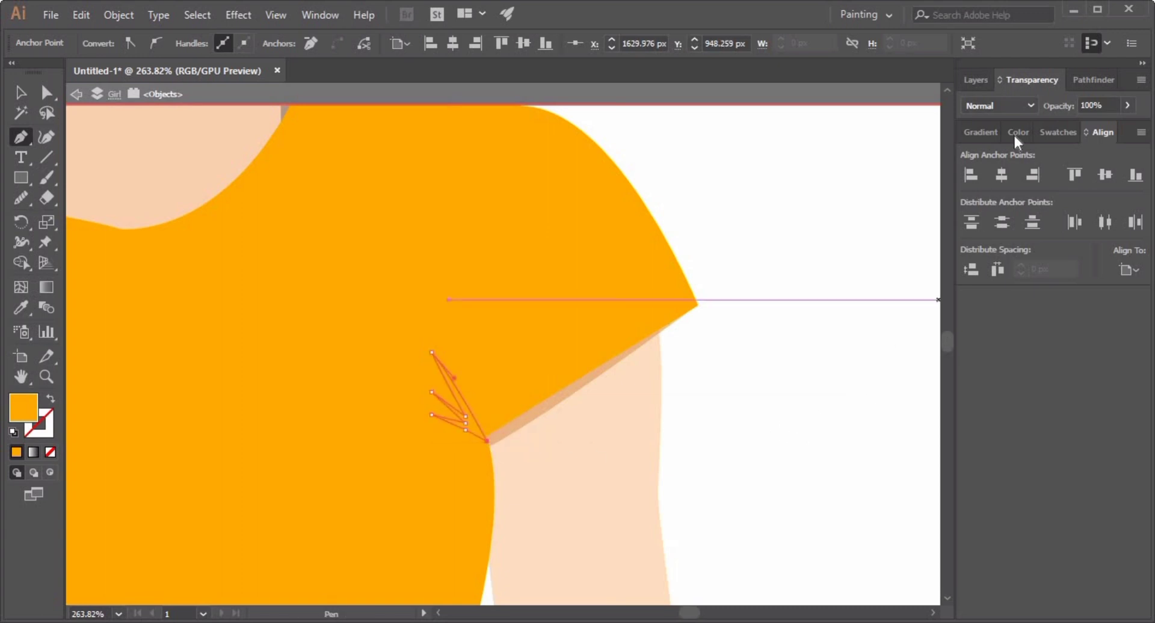
# Give the right armpit crease Multiply blending and 60% opacity.
pyautogui.click(999, 106)
pyautogui.click(992, 147)
pyautogui.press('v')
pyautogui.click(720, 299)
pyautogui.click(454, 420)
pyautogui.click(1058, 107)
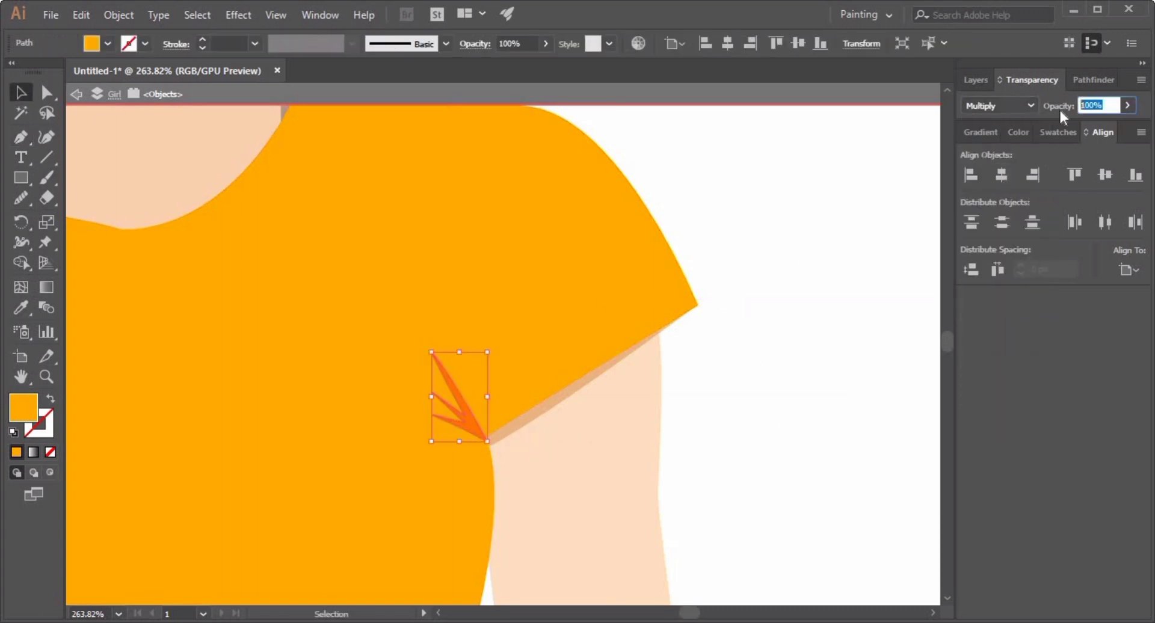
pyautogui.click(866, 255)
pyautogui.scroll(-2, 787, 391)
pyautogui.moveTo(734, 350); pyautogui.dragTo(782, 252)
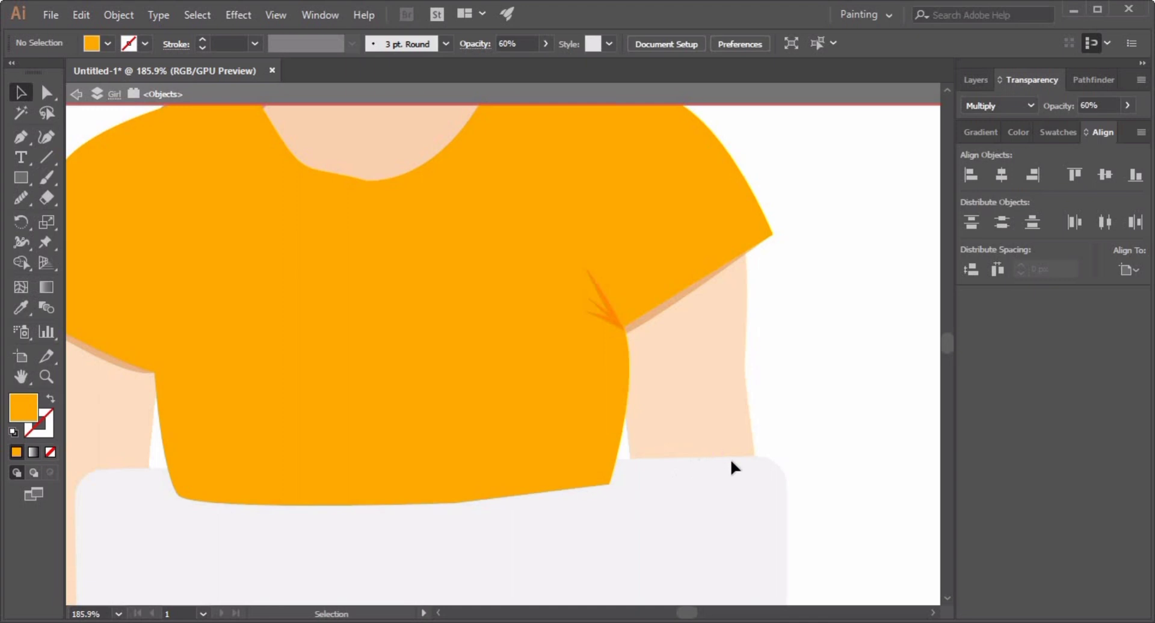
# Draw a shadow shape following the neckline curve below the neck with the Pen tool.
pyautogui.doubleClick(793, 441)
pyautogui.scroll(-7, 792, 441)
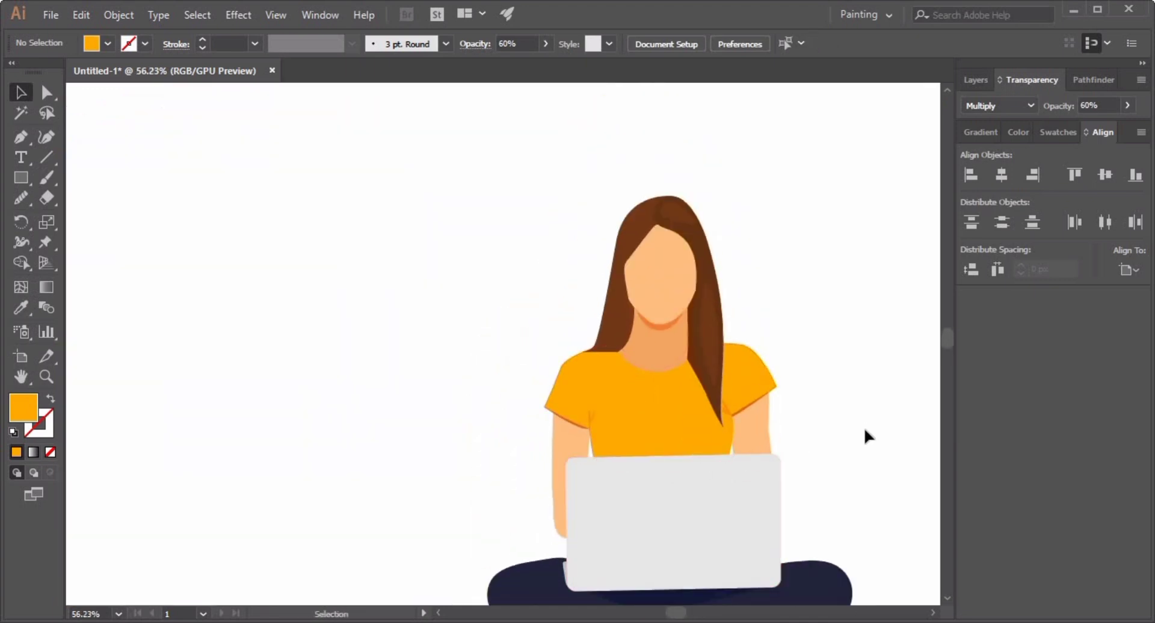
pyautogui.moveTo(658, 403); pyautogui.dragTo(755, 361)
pyautogui.moveTo(754, 279); pyautogui.dragTo(431, 454)
pyautogui.doubleClick(431, 453)
pyautogui.click(75, 96)
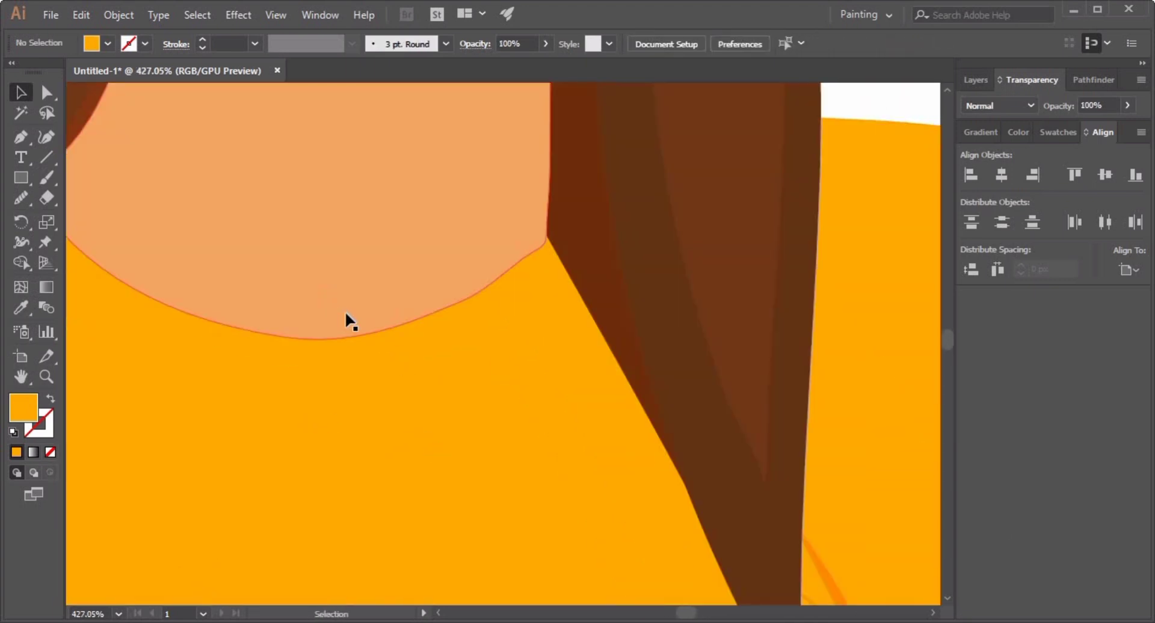
pyautogui.doubleClick(344, 311)
pyautogui.click(889, 127)
pyautogui.press('p')
pyautogui.scroll(-2, 250, 328)
pyautogui.moveTo(180, 276); pyautogui.dragTo(313, 301)
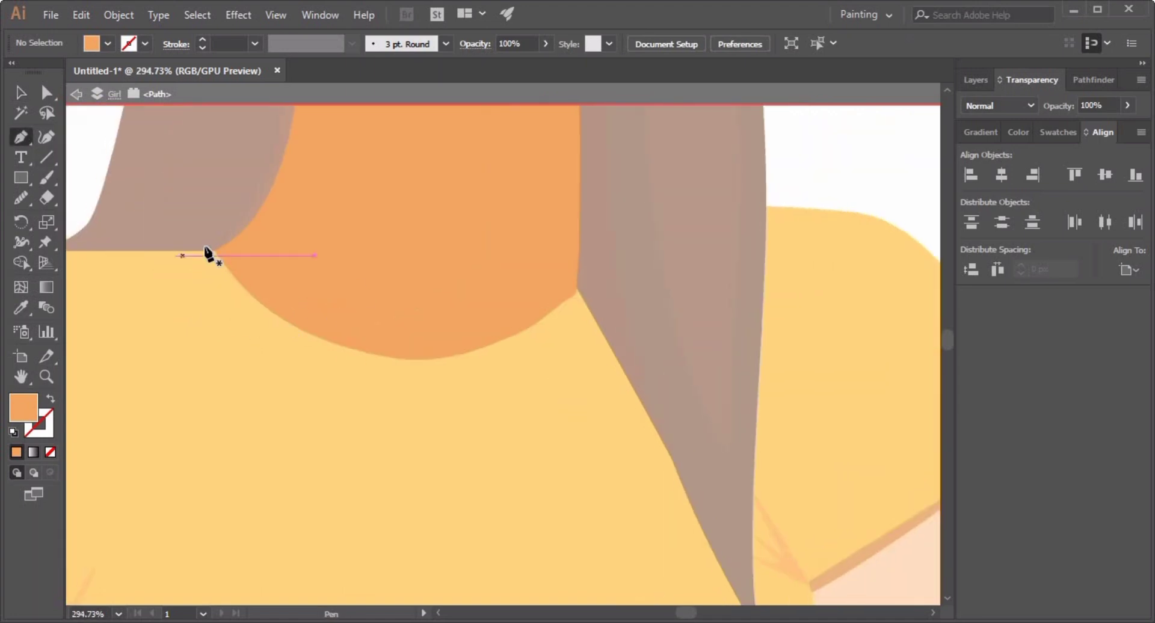
pyautogui.click(207, 254)
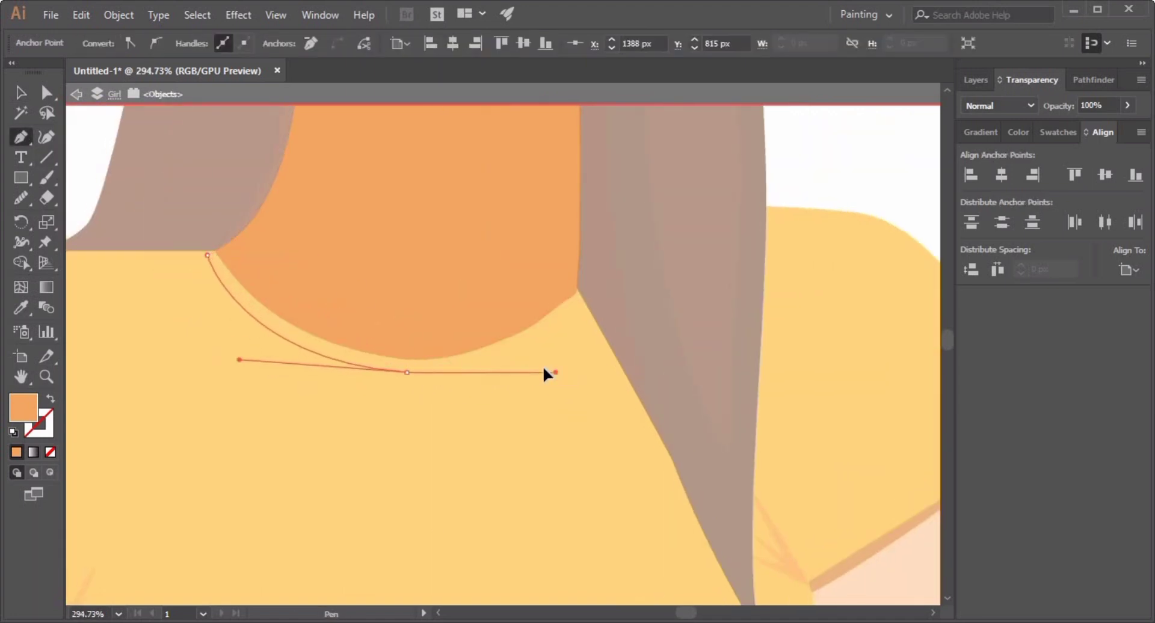
pyautogui.moveTo(545, 372); pyautogui.dragTo(523, 362)
pyautogui.moveTo(582, 303); pyautogui.dragTo(626, 277)
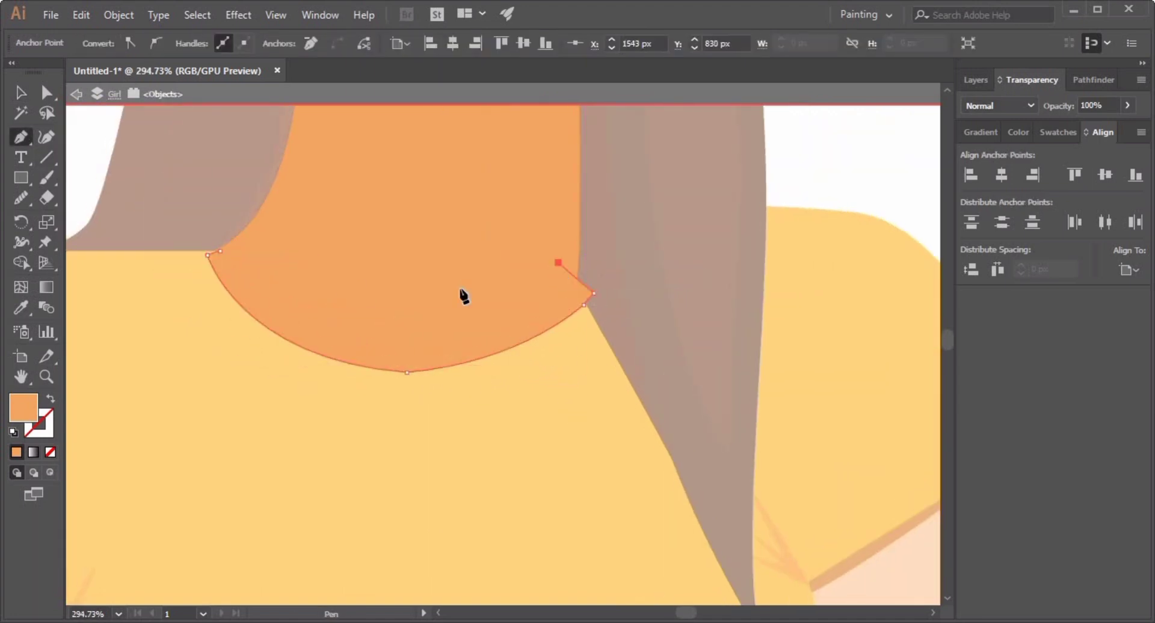
pyautogui.click(220, 252)
# Set the neckline shadow's blend mode to Multiply and send it backward behind the neck.
pyautogui.click(999, 105)
pyautogui.click(1001, 139)
pyautogui.hotkey('ctrl', '[')
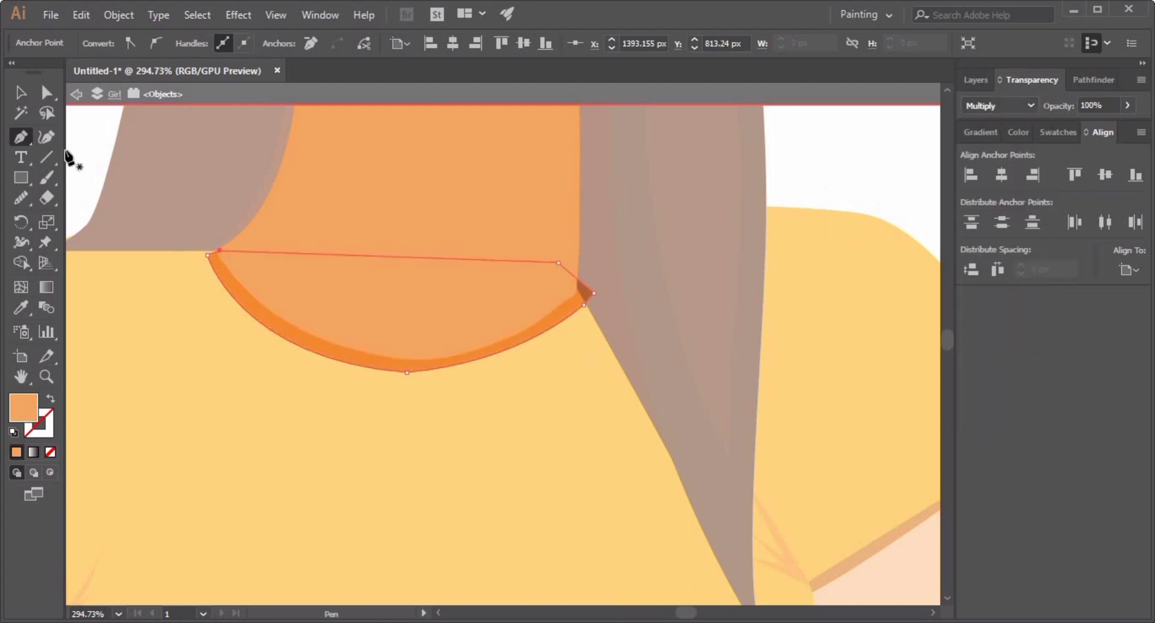
pyautogui.press('v')
pyautogui.press('n')
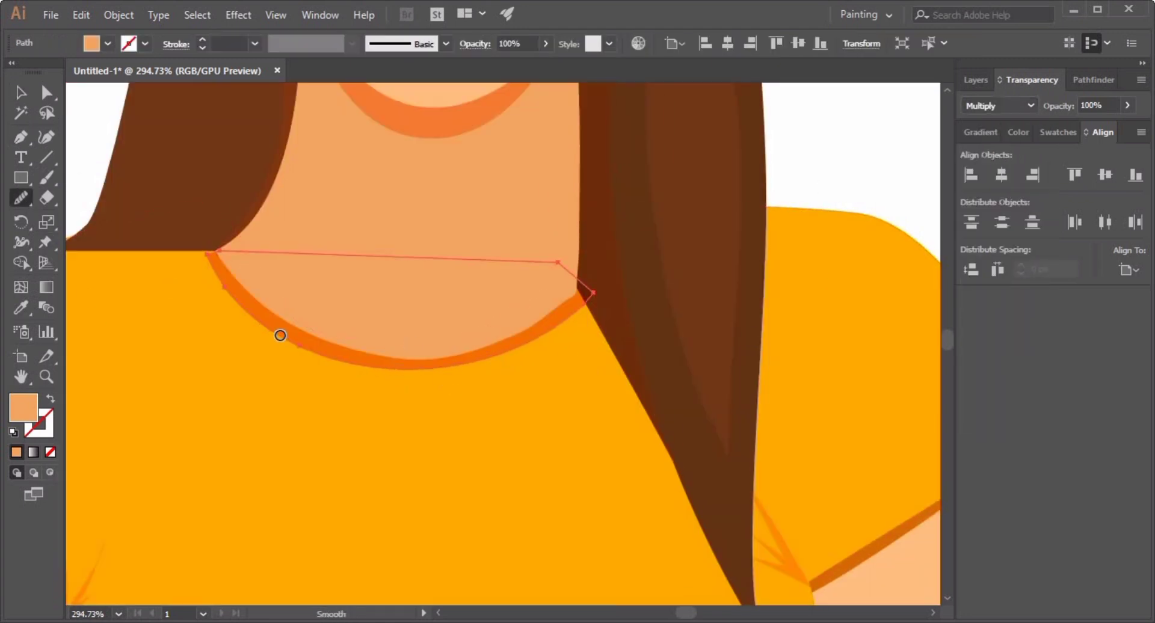
pyautogui.click(22, 93)
pyautogui.click(97, 124)
# Draw a wide, flat ellipse beneath the seated figure as a ground shadow and move it under her.
pyautogui.scroll(-8, 679, 378)
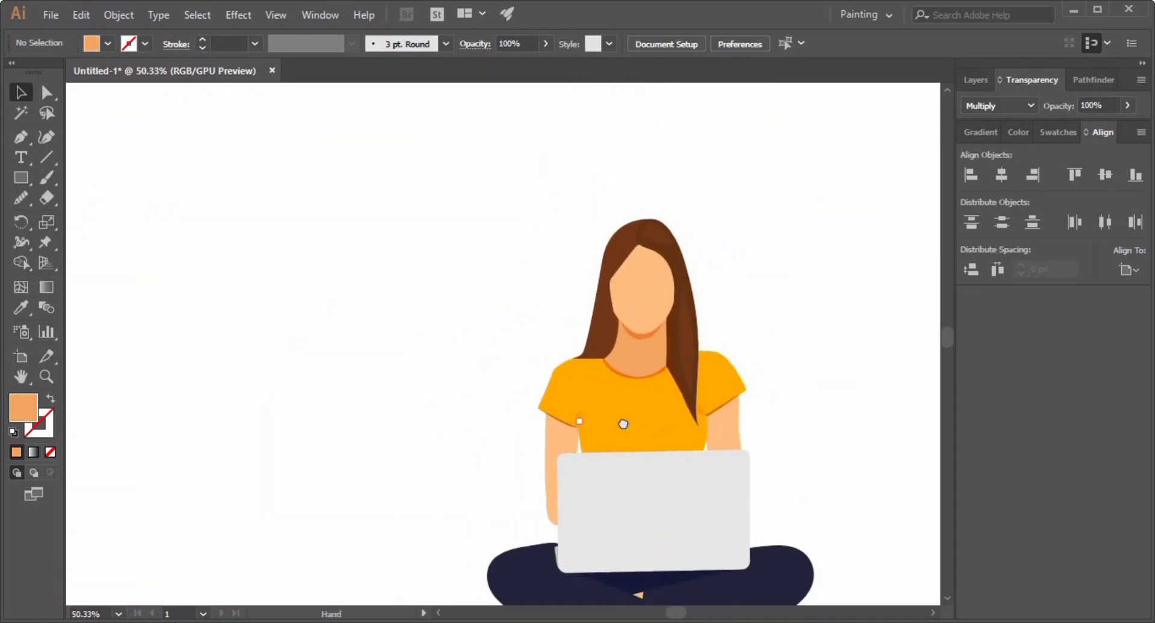
pyautogui.moveTo(623, 423); pyautogui.dragTo(445, 384)
pyautogui.moveTo(564, 485); pyautogui.dragTo(591, 430)
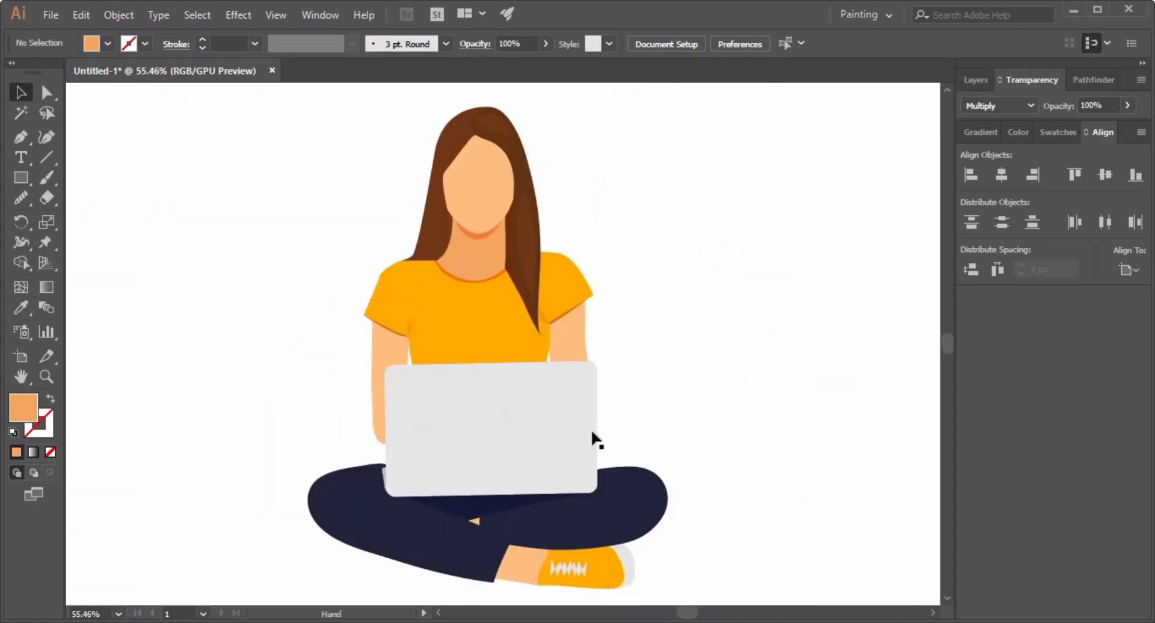
pyautogui.moveTo(731, 410); pyautogui.dragTo(758, 559)
pyautogui.moveTo(758, 559); pyautogui.dragTo(704, 481)
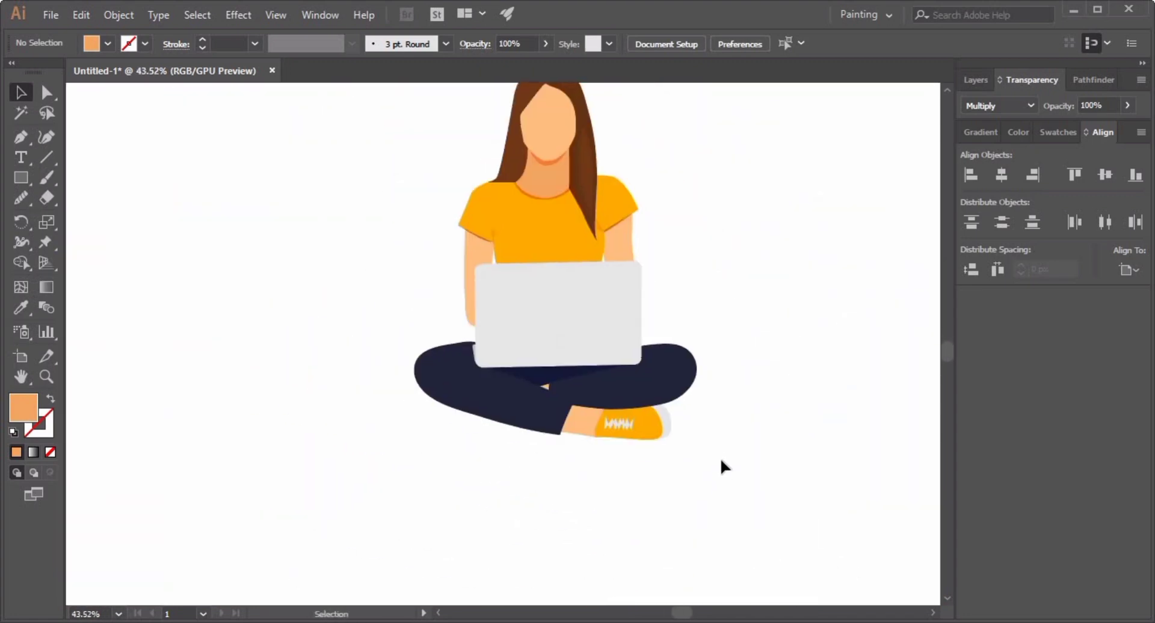
pyautogui.moveTo(21, 177); pyautogui.dragTo(72, 216)
pyautogui.moveTo(256, 375)
pyautogui.mouseDown()
pyautogui.moveTo(328, 422)
pyautogui.moveTo(663, 418)
pyautogui.mouseUp()
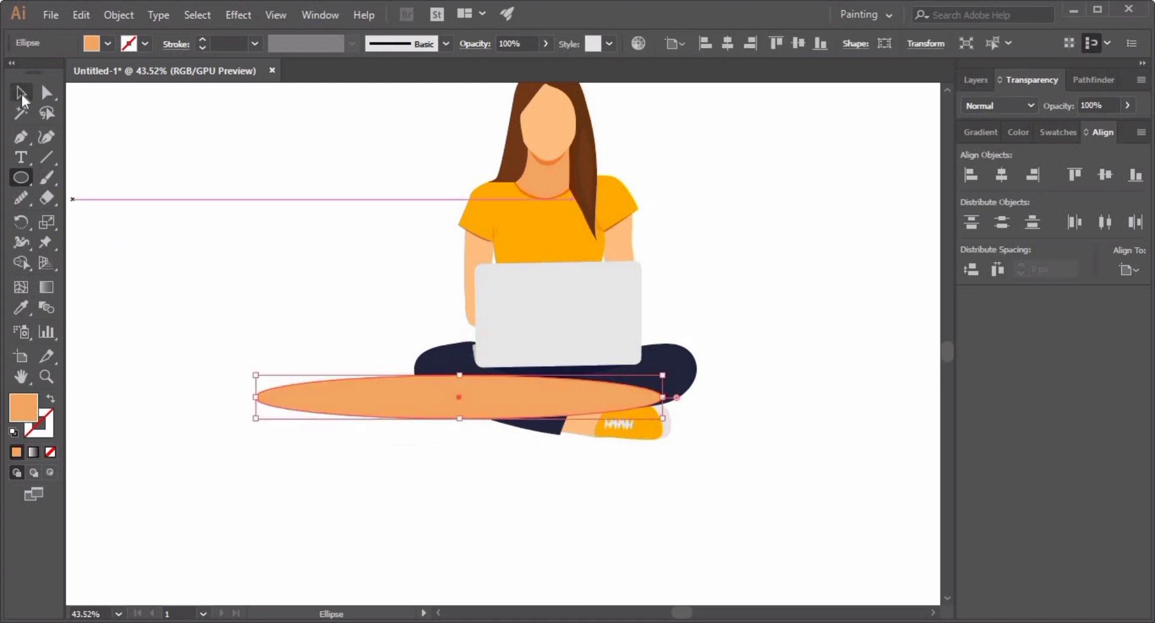
pyautogui.click(22, 94)
pyautogui.moveTo(394, 403); pyautogui.dragTo(479, 430)
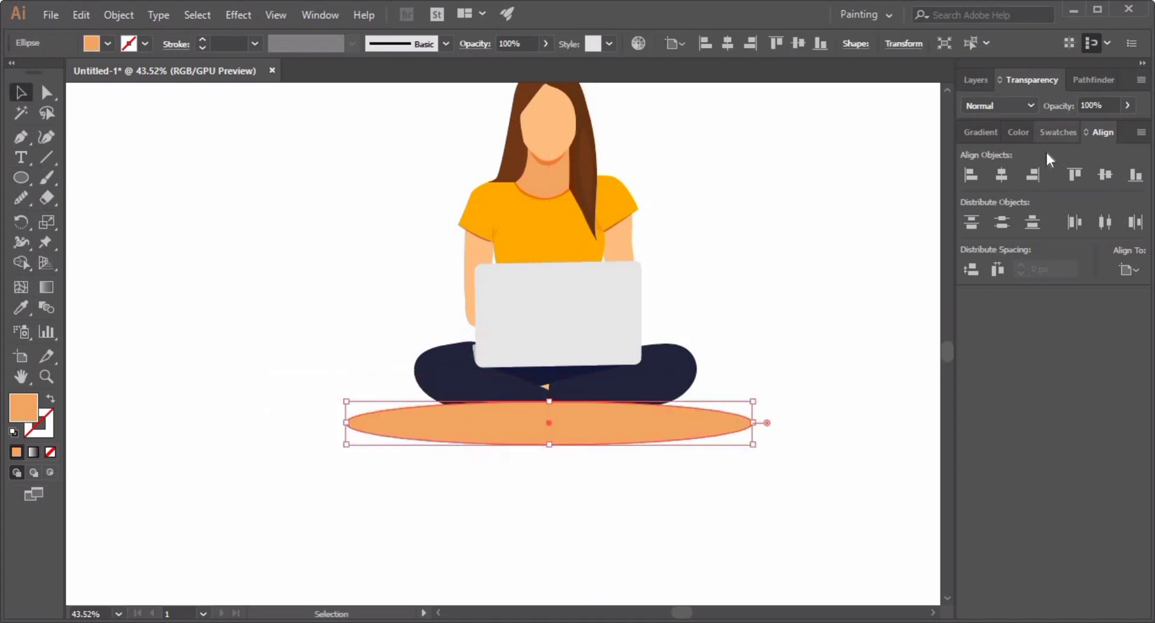
# Fill the ground ellipse with a light blue swatch and send it to the back.
pyautogui.click(1052, 133)
pyautogui.click(1008, 260)
pyautogui.click(271, 283)
pyautogui.click(432, 420)
pyautogui.hotkey('ctrl', 'shift', '[')
pyautogui.click(454, 481)
pyautogui.click(470, 430)
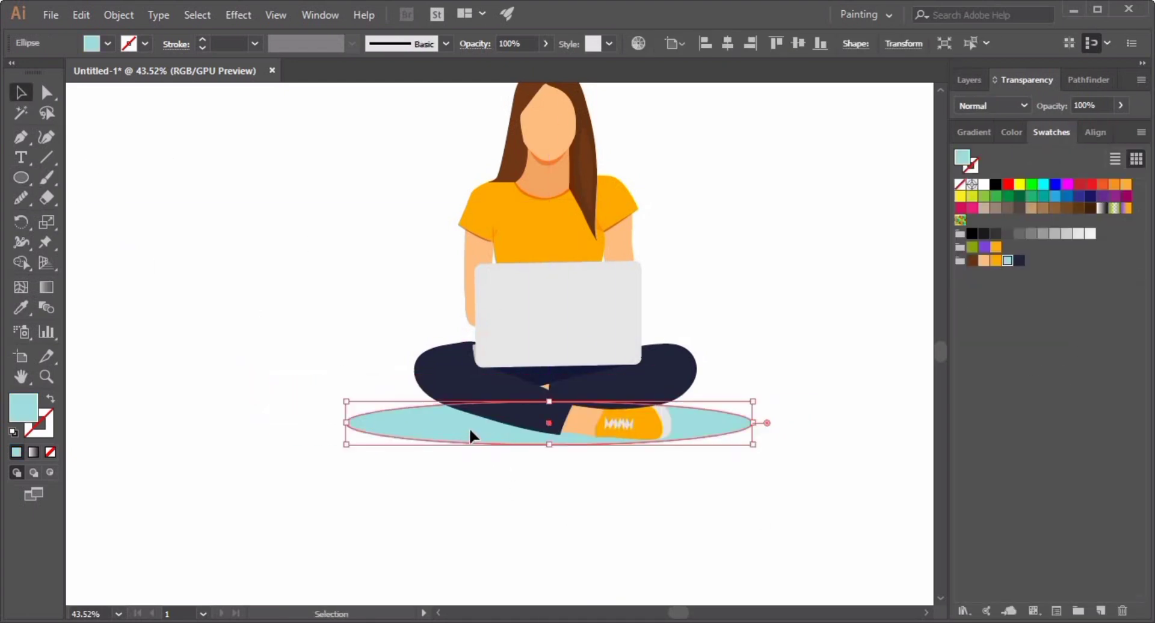
# Reposition the ground ellipse under the crossed legs and set its opacity to 60%.
pyautogui.moveTo(470, 429); pyautogui.dragTo(470, 408)
pyautogui.click(713, 431)
pyautogui.moveTo(702, 407); pyautogui.dragTo(707, 428)
pyautogui.click(635, 564)
pyautogui.click(710, 428)
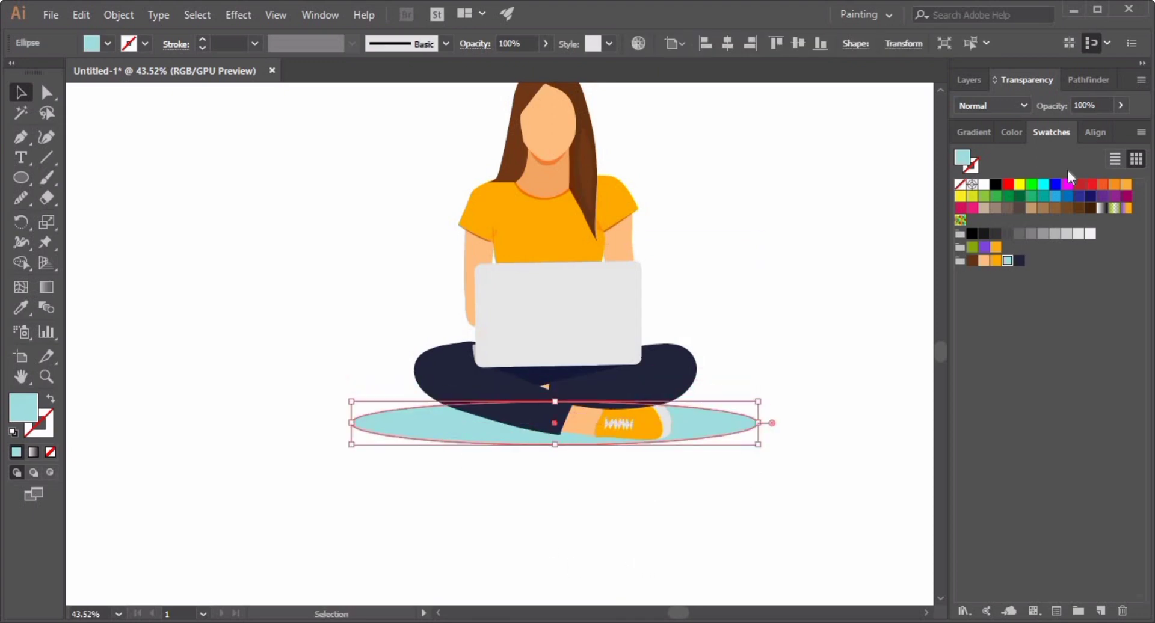
pyautogui.write('60')
pyautogui.press('Return')
pyautogui.click(786, 438)
# Isolate the front lower leg and draw a shadow shape along its underside with the Pen tool.
pyautogui.scroll(-2, 572, 366)
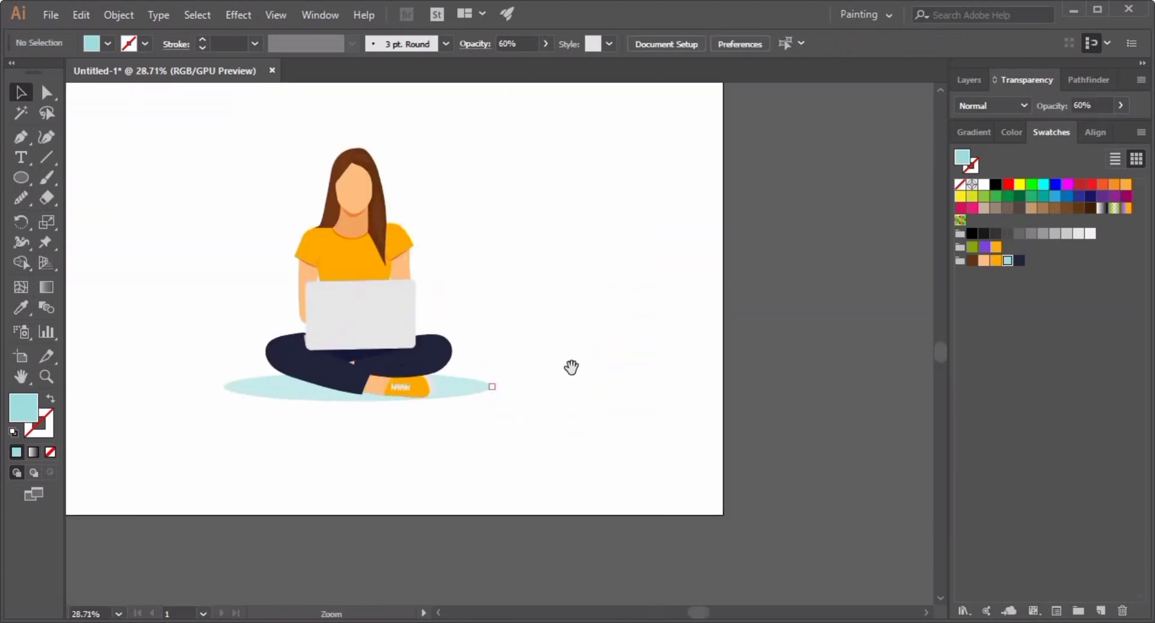
pyautogui.scroll(1, 728, 389)
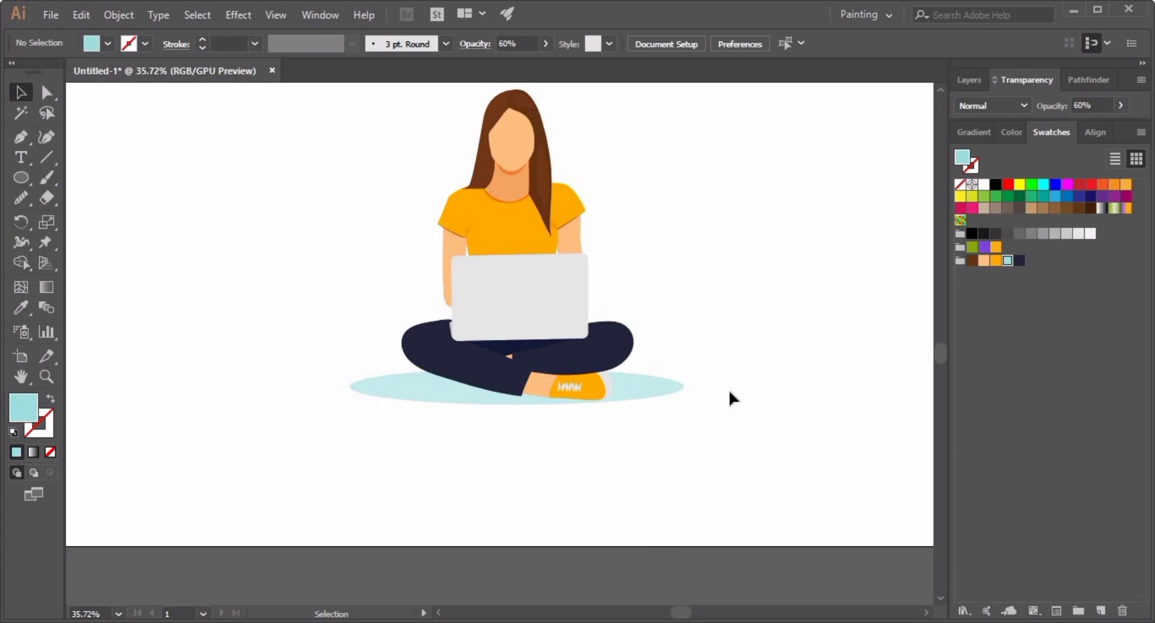
pyautogui.scroll(4, 521, 433)
pyautogui.doubleClick(459, 337)
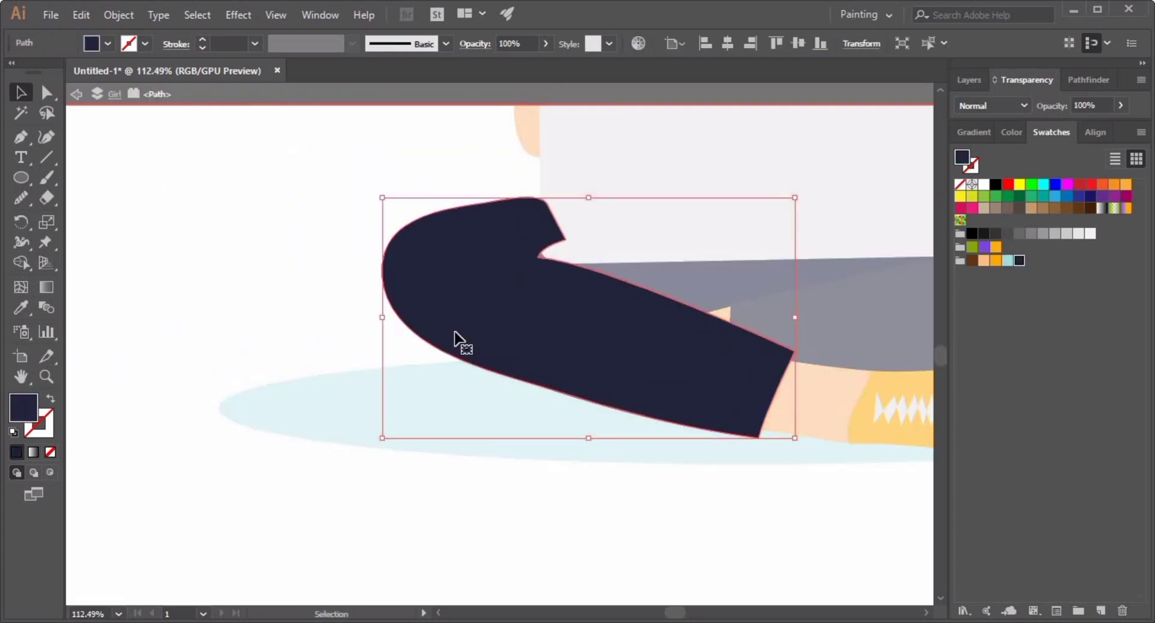
pyautogui.press('p')
pyautogui.click(452, 351)
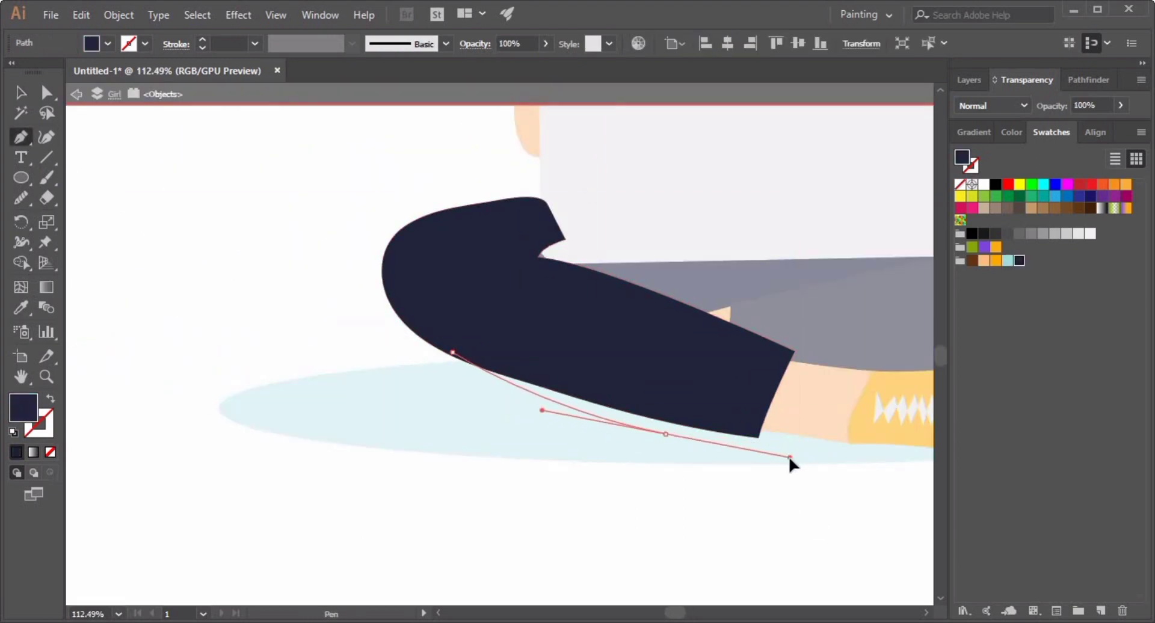
pyautogui.click(753, 449)
pyautogui.click(753, 420)
pyautogui.moveTo(540, 333); pyautogui.dragTo(518, 331)
pyautogui.click(452, 351)
# Set the leg shadow's blend mode to Multiply, send it backward and leave isolation mode.
pyautogui.click(993, 106)
pyautogui.click(988, 165)
pyautogui.click(21, 92)
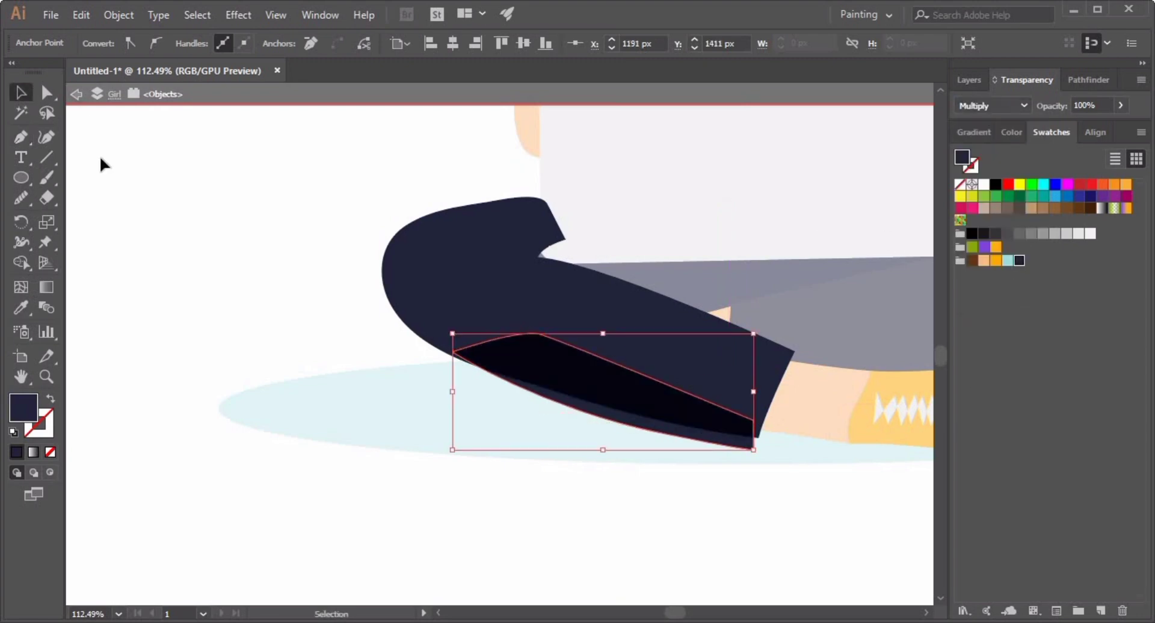
pyautogui.hotkey('ctrl', '[')
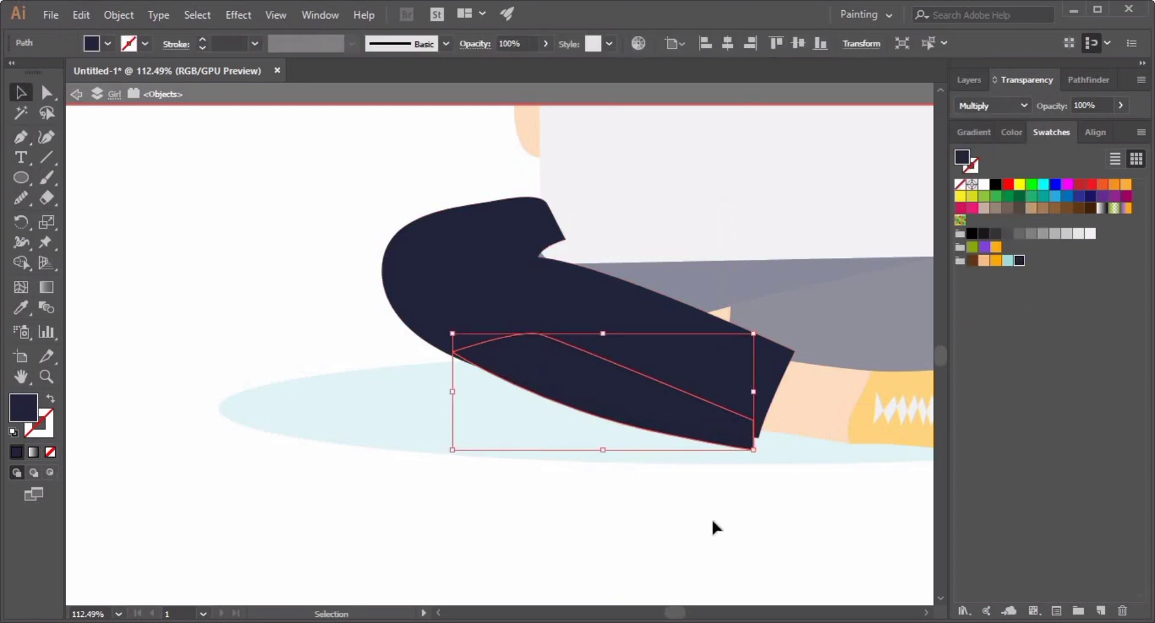
pyautogui.click(146, 156)
pyautogui.press('Escape')
# Select the leg shadow and set its opacity to 50%.
pyautogui.click(571, 407)
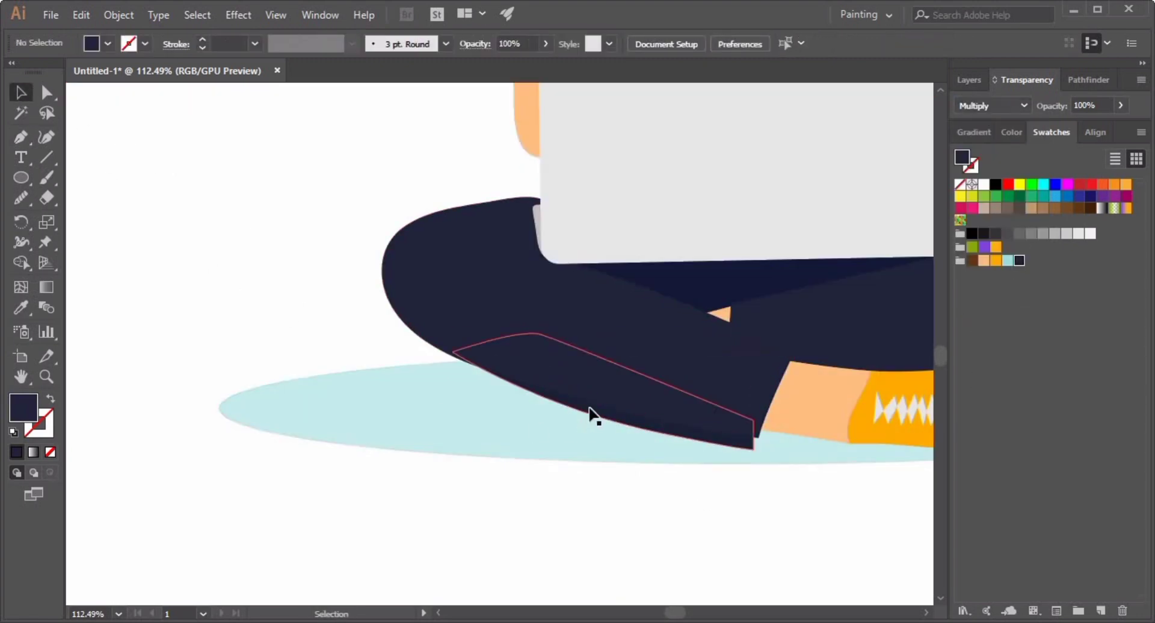
pyautogui.write('50')
pyautogui.press('Return')
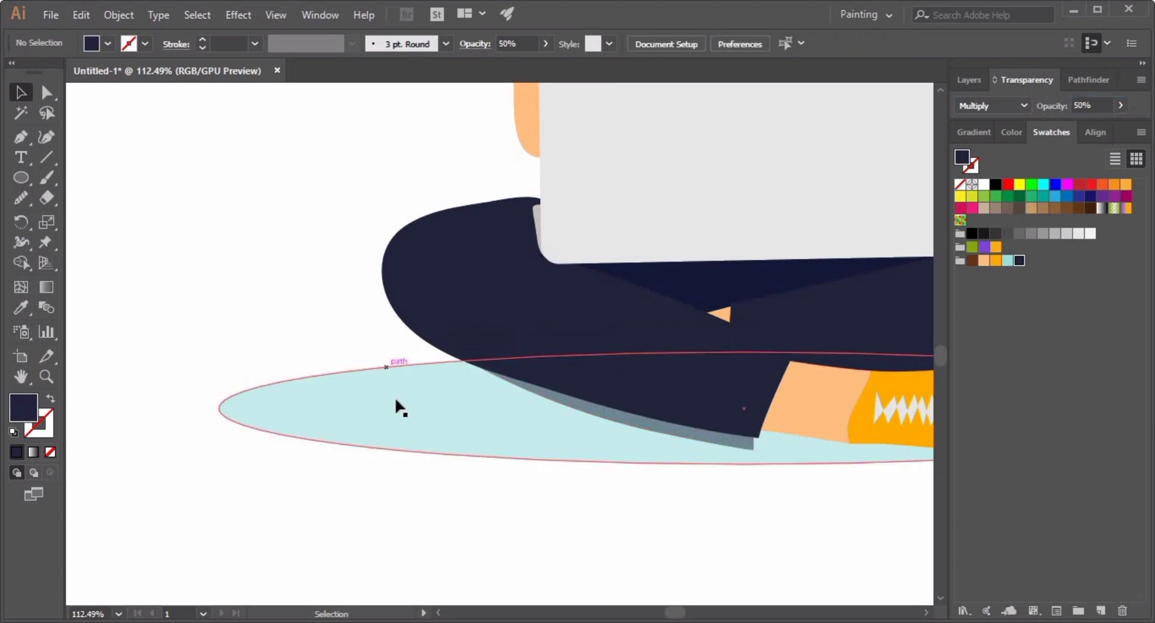
pyautogui.press('Return')
pyautogui.click(211, 178)
# Draw a small dark circle in the centre of the laptop lid as a logo.
pyautogui.scroll(-3, 507, 421)
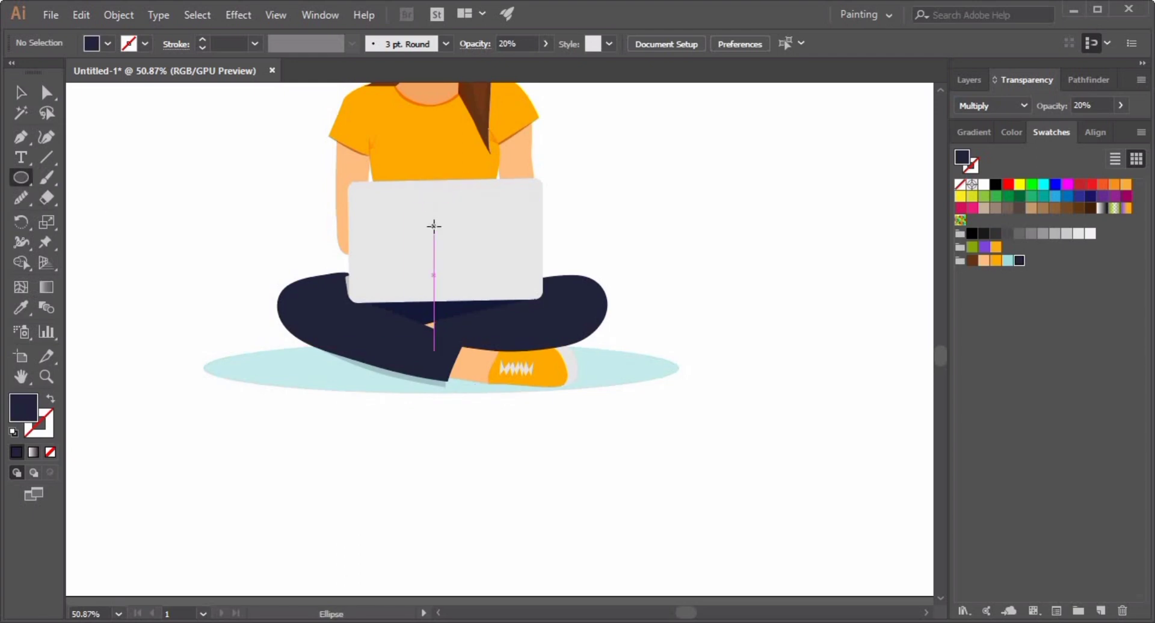
pyautogui.moveTo(450, 247); pyautogui.dragTo(453, 244)
pyautogui.click(71, 145)
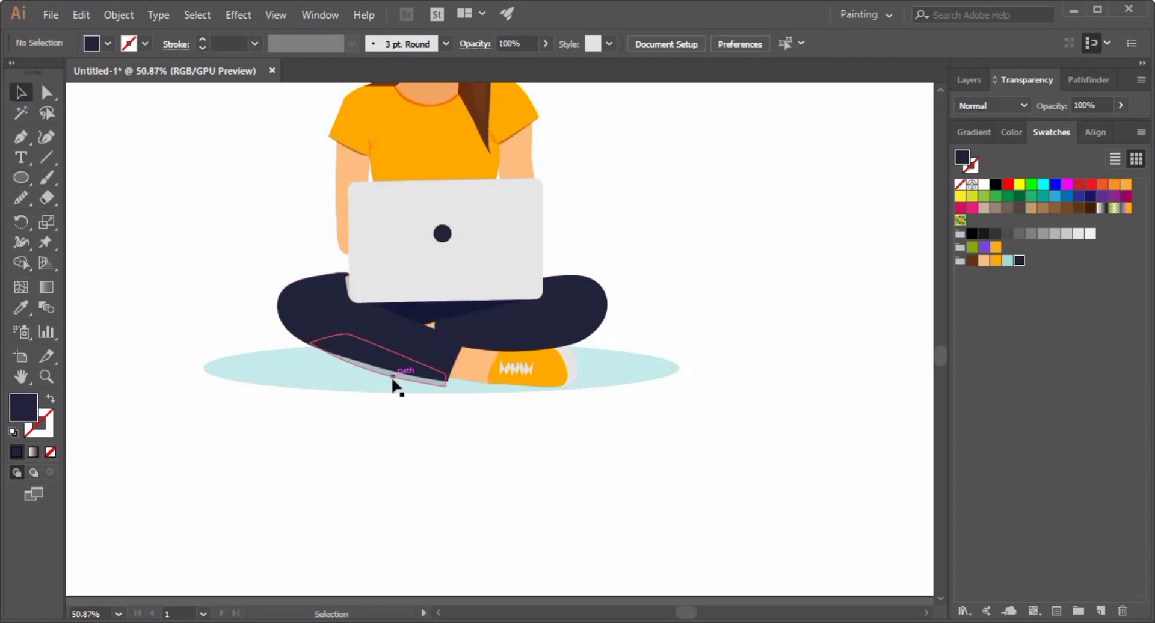
# Stretch the ground shadow ellipse much wider on both sides.
pyautogui.moveTo(729, 259); pyautogui.dragTo(754, 344)
pyautogui.moveTo(755, 345); pyautogui.dragTo(604, 330)
pyautogui.moveTo(639, 382); pyautogui.dragTo(530, 336)
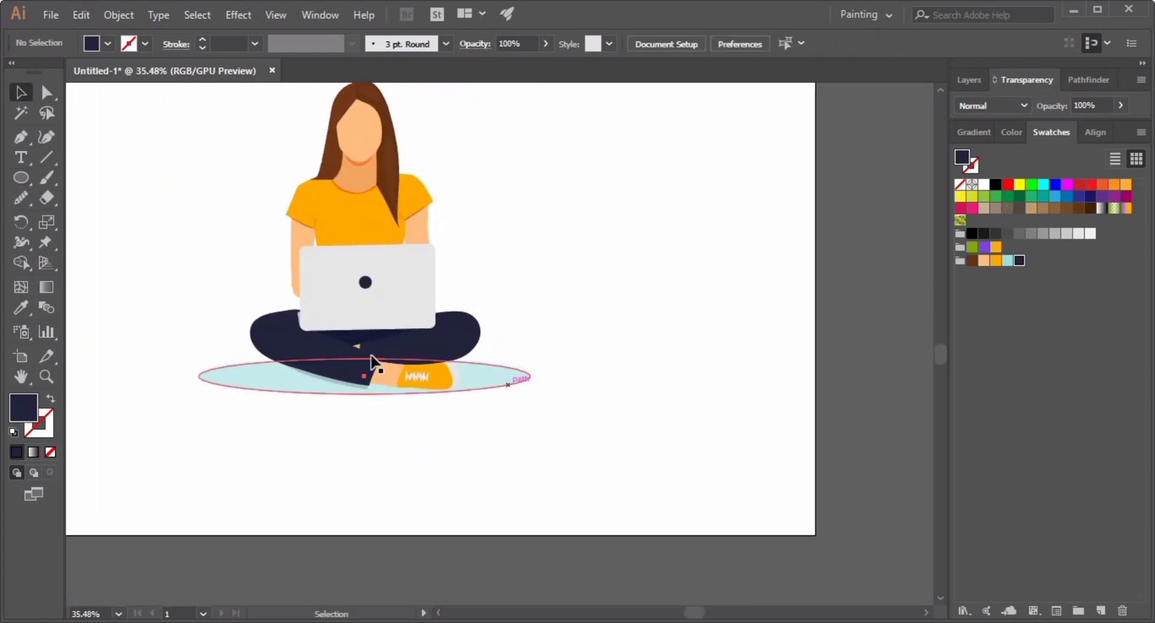
pyautogui.click(371, 362)
pyautogui.moveTo(531, 376); pyautogui.dragTo(734, 376)
pyautogui.moveTo(201, 376); pyautogui.dragTo(57, 377)
pyautogui.click(288, 439)
pyautogui.moveTo(600, 436); pyautogui.dragTo(339, 472)
pyautogui.moveTo(402, 451); pyautogui.dragTo(458, 463)
pyautogui.moveTo(457, 463); pyautogui.dragTo(463, 526)
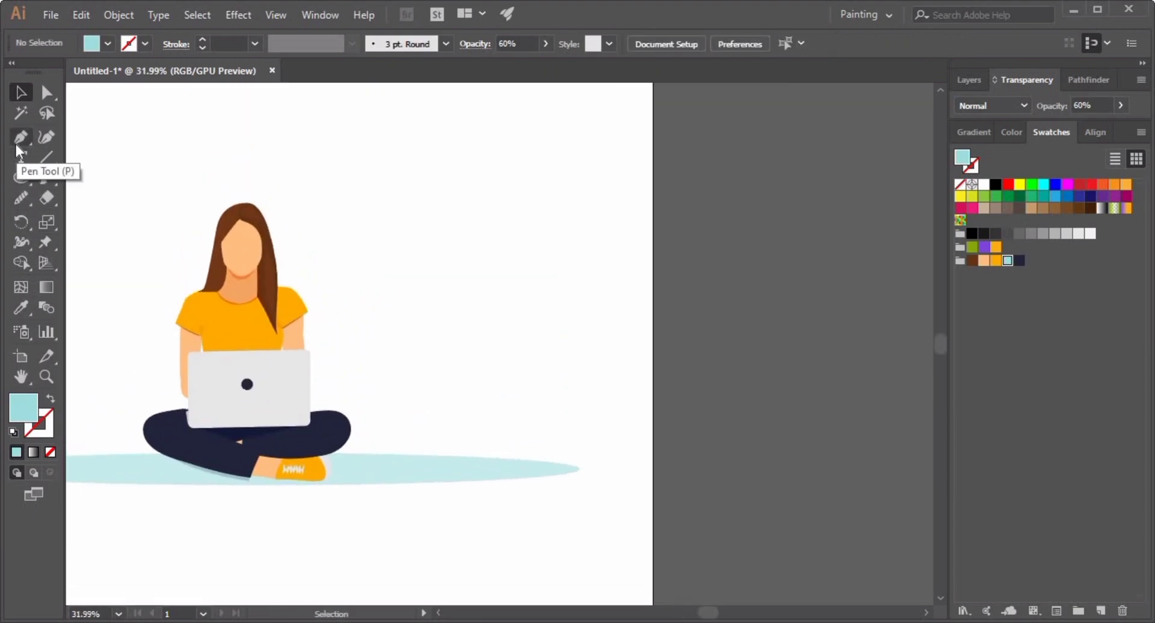
pyautogui.scroll(5, 457, 466)
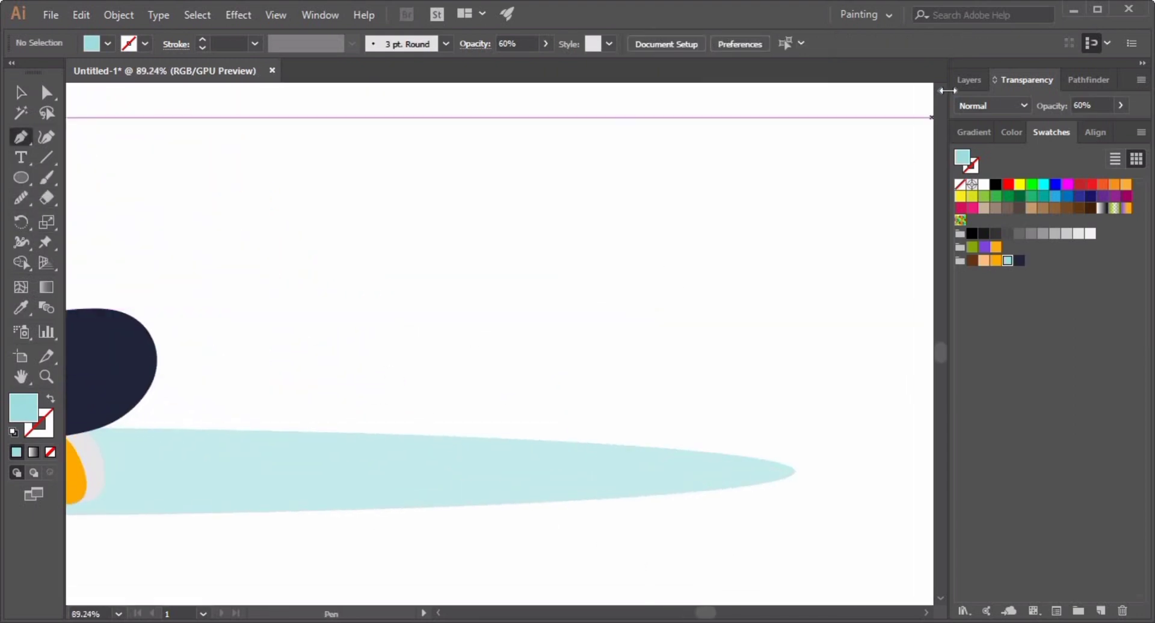
# Delete the Ref reference layer and create a new layer.
pyautogui.click(970, 79)
pyautogui.click(901, 122)
pyautogui.click(901, 123)
pyautogui.doubleClick(1013, 123)
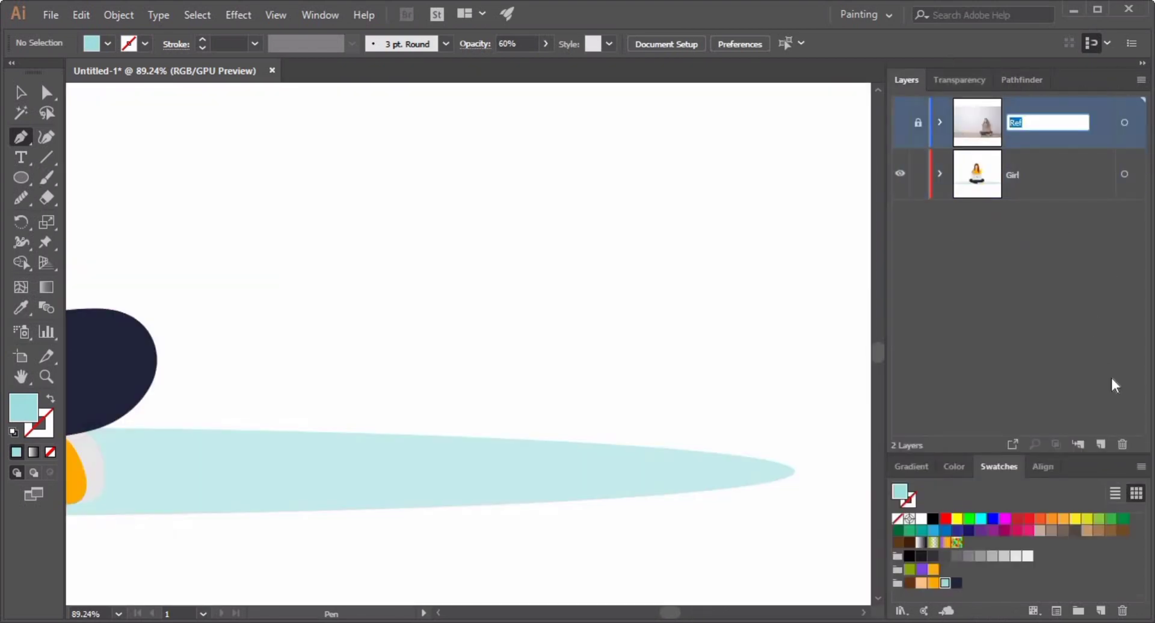
pyautogui.click(1061, 206)
pyautogui.click(1121, 444)
pyautogui.click(1100, 444)
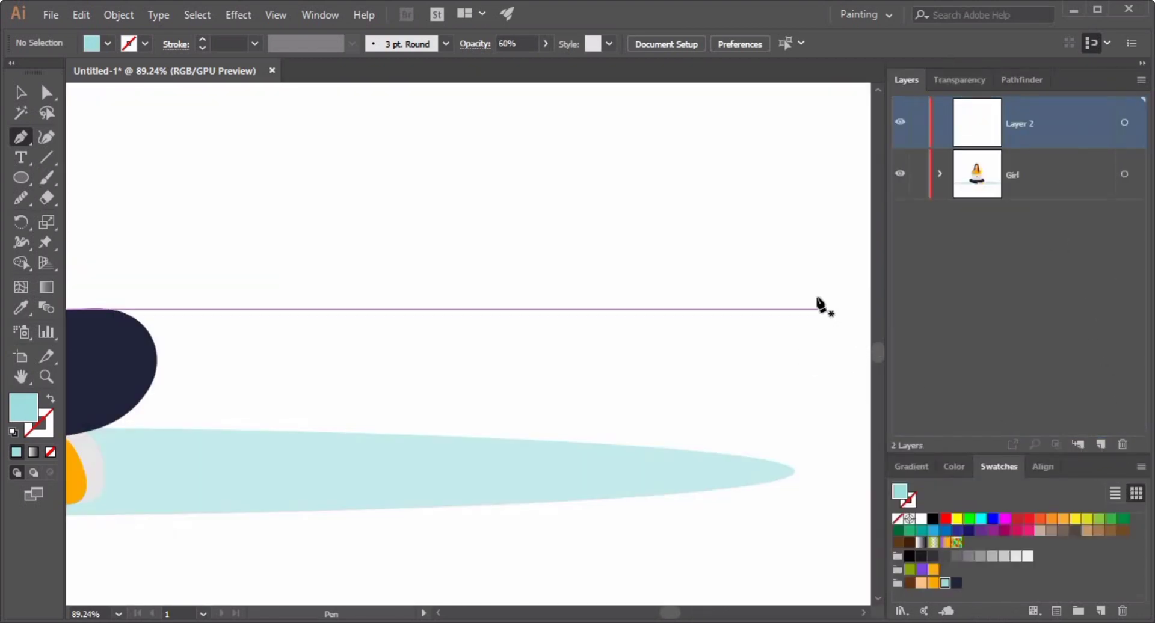
# Draw a four-sided half of a plant pot on the new layer with the Pen tool.
pyautogui.moveTo(516, 423); pyautogui.dragTo(433, 379)
pyautogui.moveTo(520, 337); pyautogui.dragTo(728, 511)
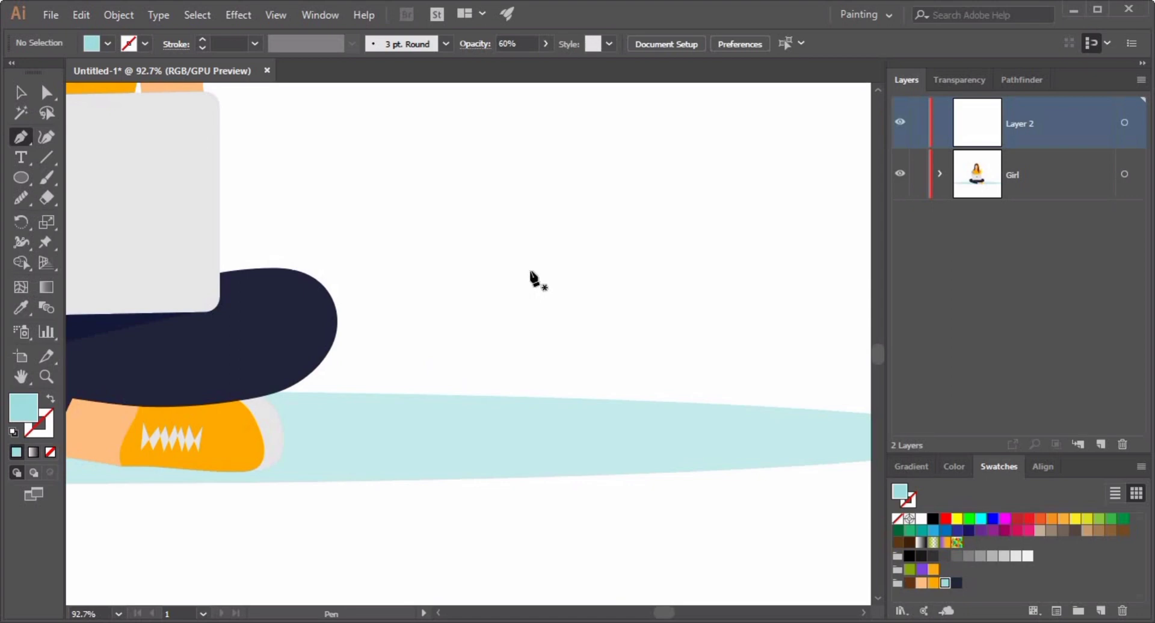
pyautogui.click(600, 276)
pyautogui.click(657, 433)
pyautogui.click(703, 432)
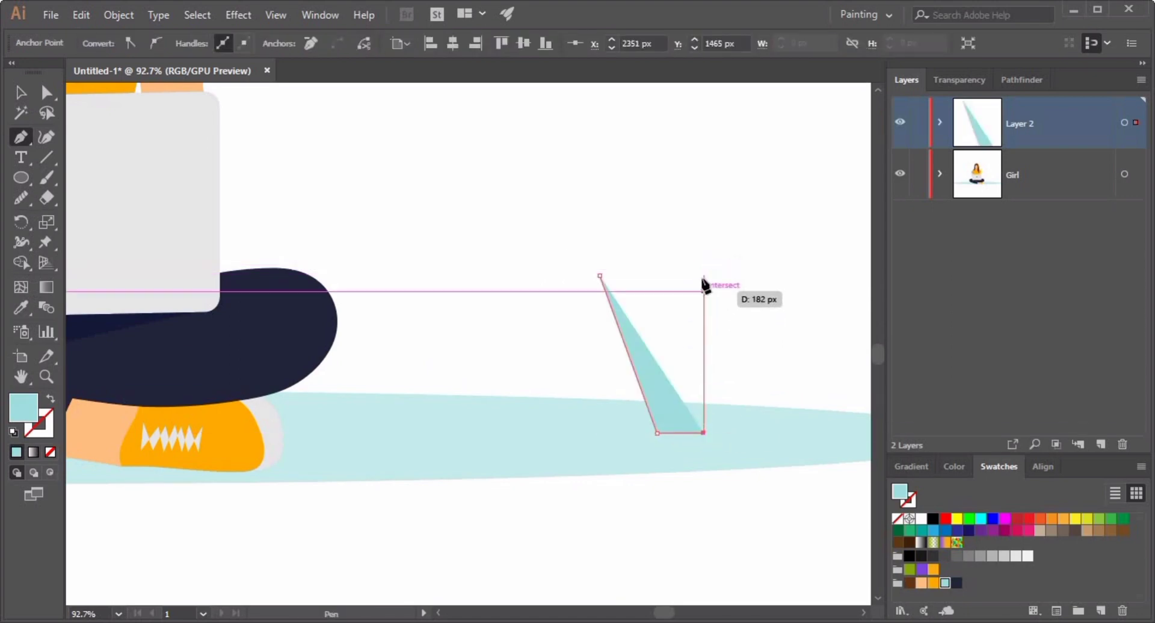
pyautogui.click(703, 276)
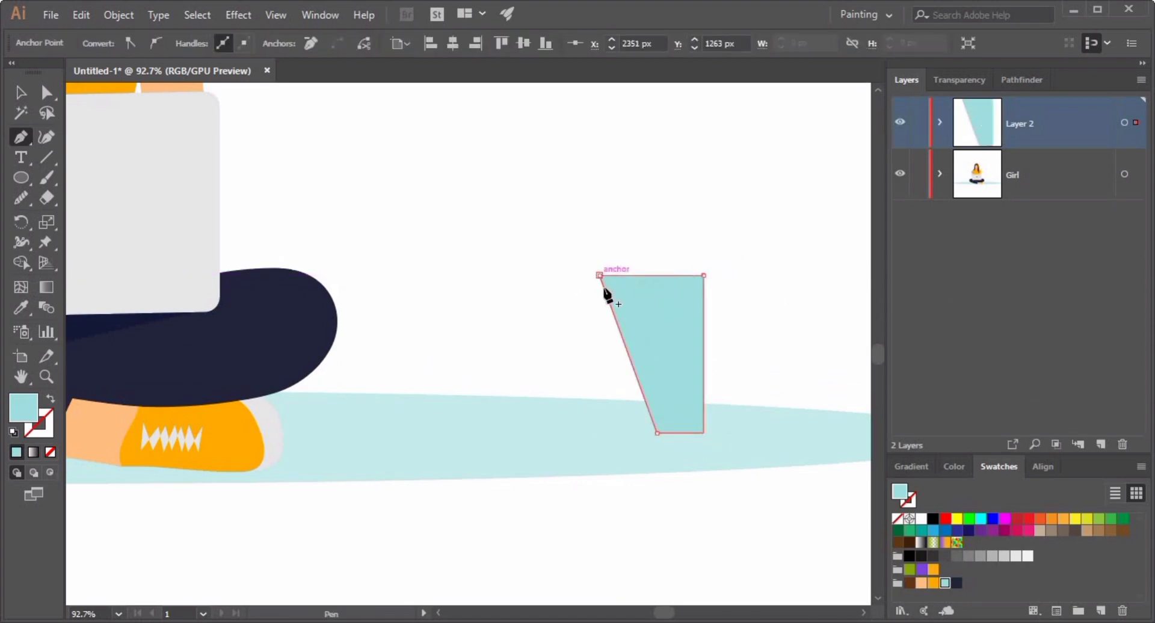
# Fill the pot half with orange and make a vertically reflected copy of it.
pyautogui.click(933, 583)
pyautogui.click(637, 334)
pyautogui.rightClick(643, 337)
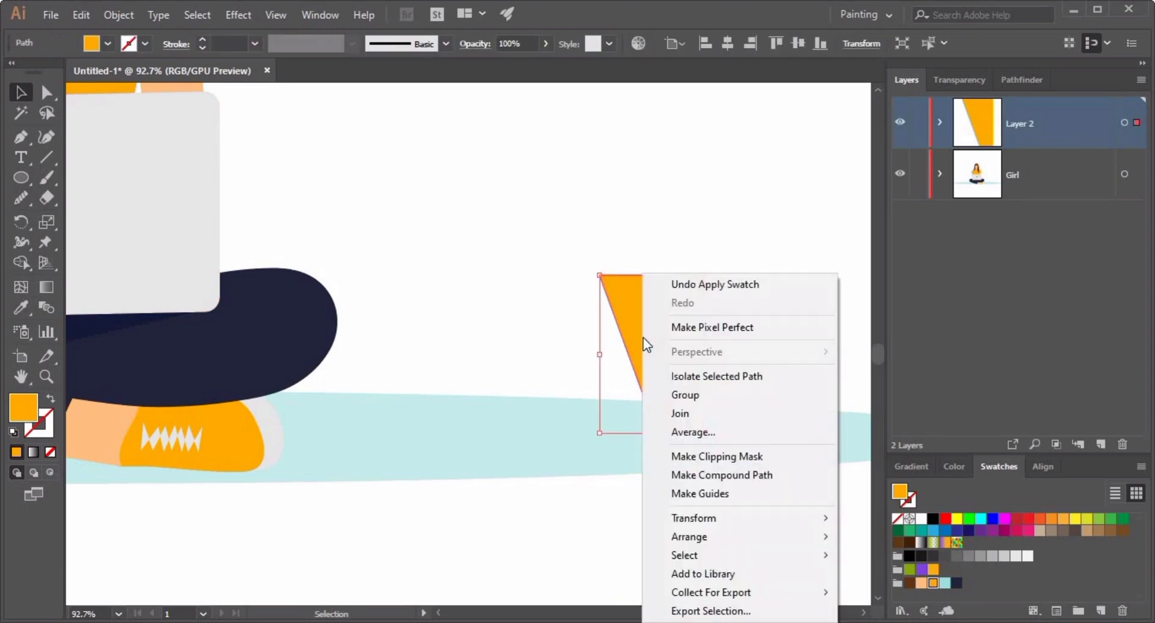
pyautogui.moveTo(722, 518)
pyautogui.click(939, 434)
pyautogui.click(750, 417)
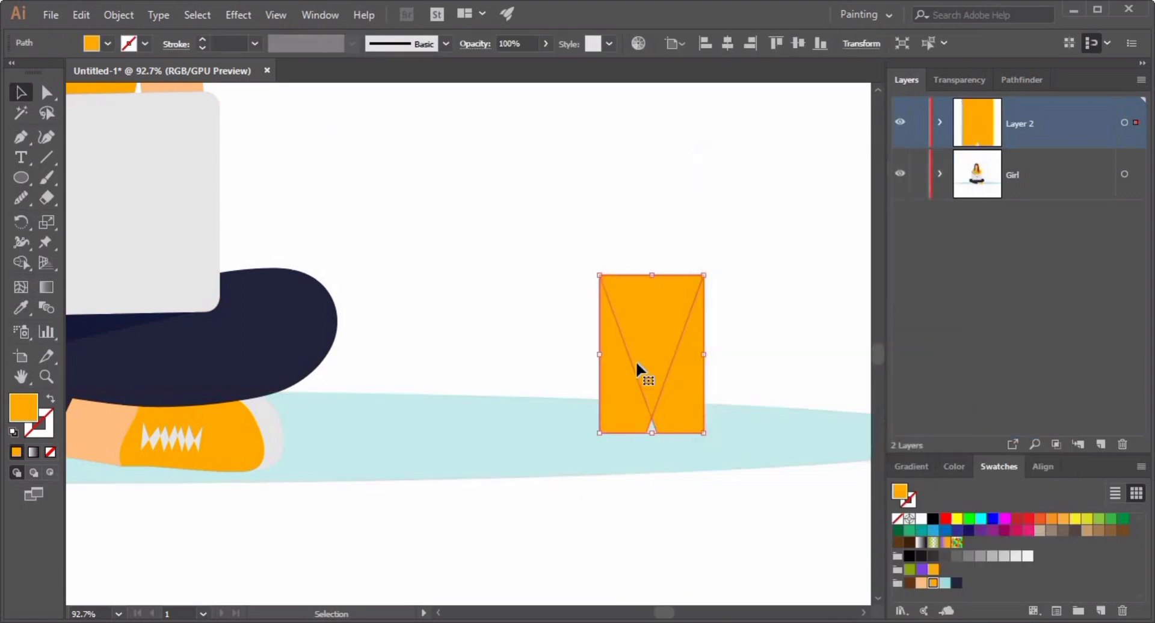
# Move the reflected copy beside the original to form a trapezoid pot and group both halves.
pyautogui.moveTo(636, 361); pyautogui.dragTo(741, 356)
pyautogui.click(739, 251)
pyautogui.moveTo(606, 455); pyautogui.dragTo(560, 457)
pyautogui.moveTo(773, 592); pyautogui.dragTo(584, 532)
pyautogui.scroll(3, 558, 265)
pyautogui.moveTo(260, 344); pyautogui.dragTo(528, 477)
pyautogui.hotkey('ctrl', 'g')
pyautogui.click(528, 477)
# Isolate the pot group and start a curved leaf rising from the pot's rim with the Pen tool.
pyautogui.click(21, 138)
pyautogui.moveTo(376, 327); pyautogui.dragTo(481, 353)
pyautogui.click(18, 95)
pyautogui.doubleClick(535, 448)
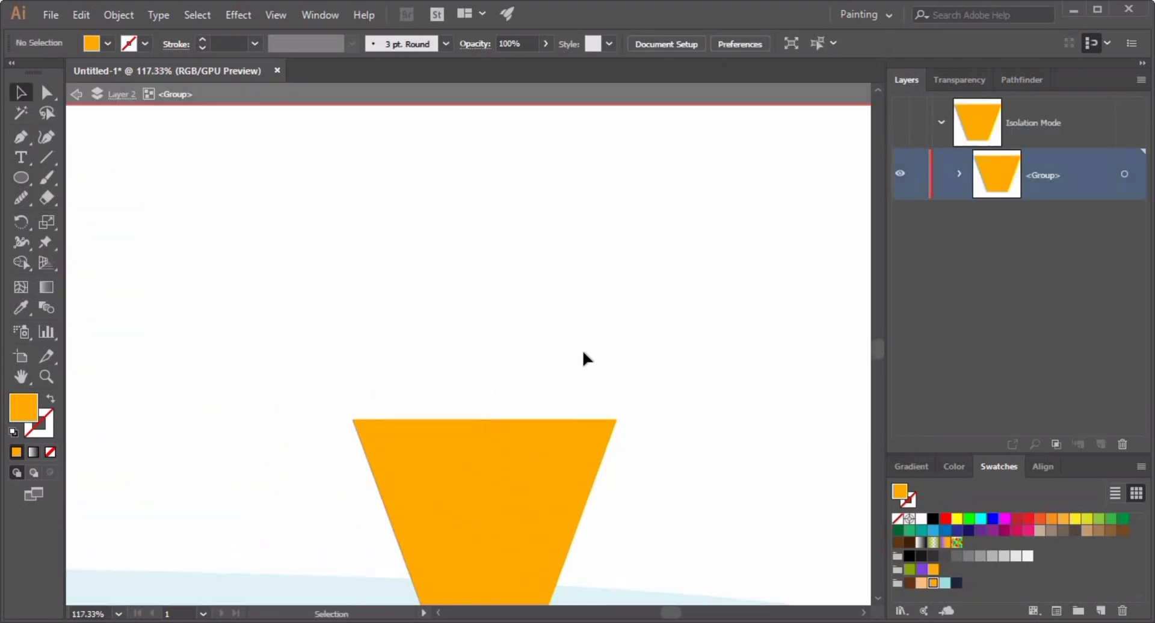
pyautogui.click(394, 429)
pyautogui.moveTo(308, 225); pyautogui.dragTo(258, 184)
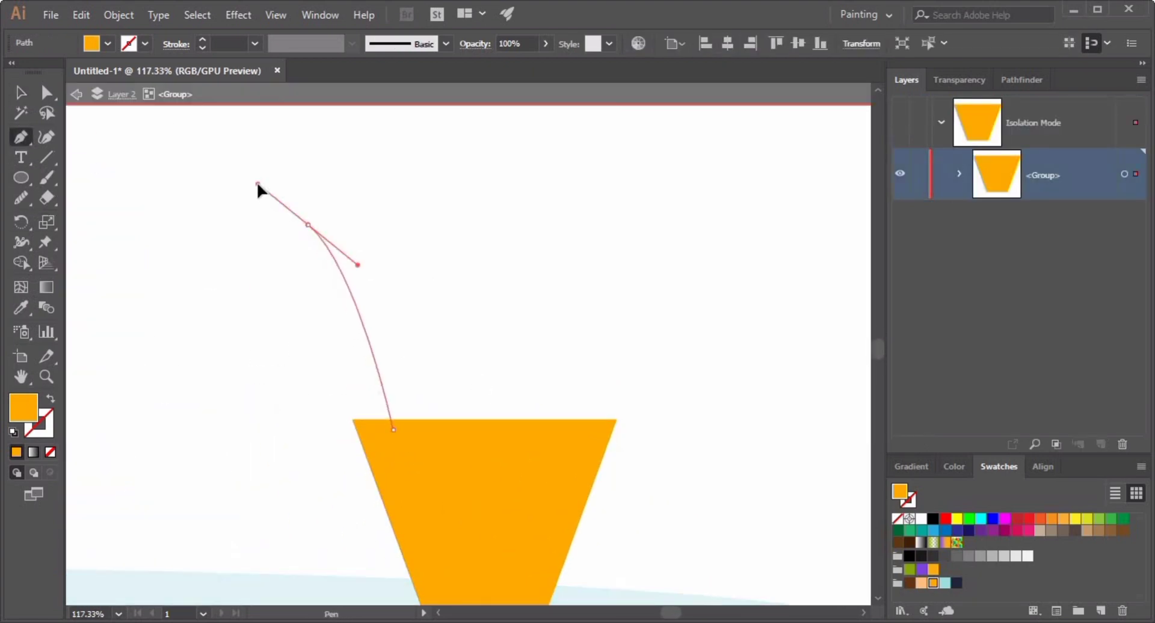
pyautogui.click(419, 430)
pyautogui.hotkey('ctrl', 'z')
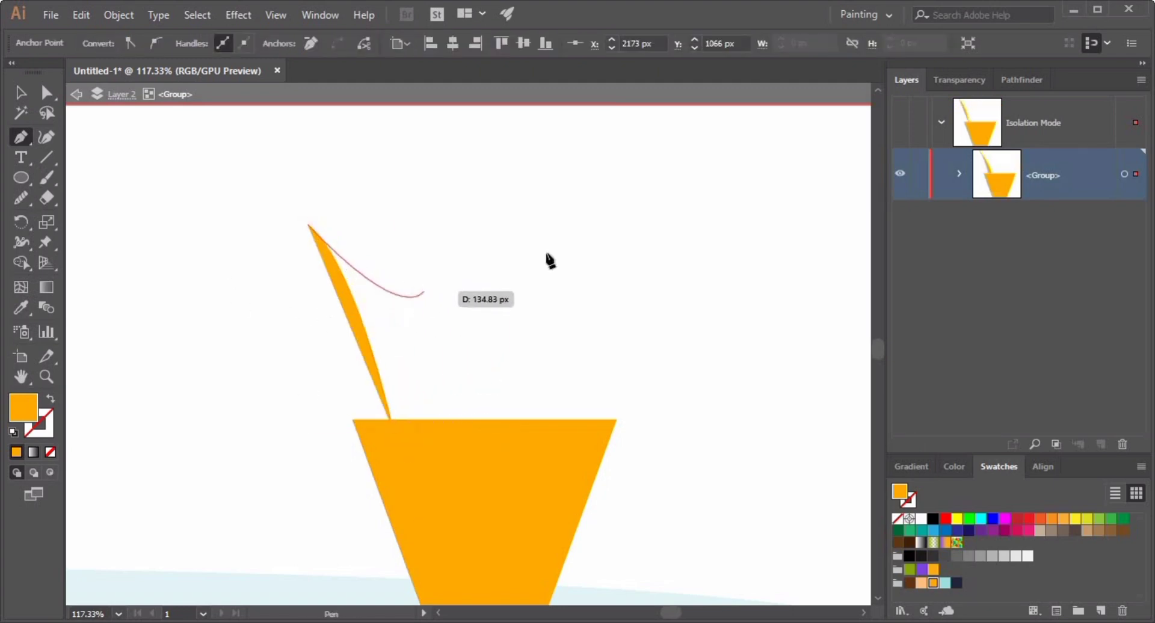
pyautogui.moveTo(430, 430); pyautogui.dragTo(467, 610)
pyautogui.moveTo(481, 333); pyautogui.dragTo(359, 524)
pyautogui.moveTo(360, 524); pyautogui.dragTo(544, 563)
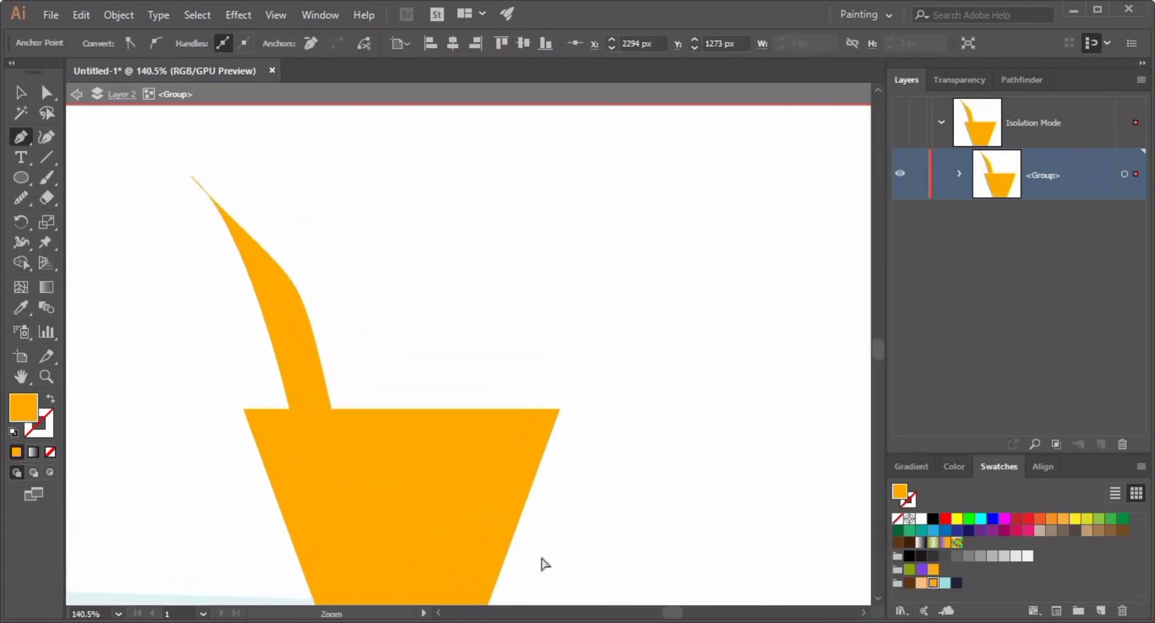
pyautogui.hotkey('ctrl', 'z')
pyautogui.hotkey('ctrl', 'z')
# Close the leaf outline back at the rim and fill it green.
pyautogui.moveTo(179, 198); pyautogui.dragTo(112, 173)
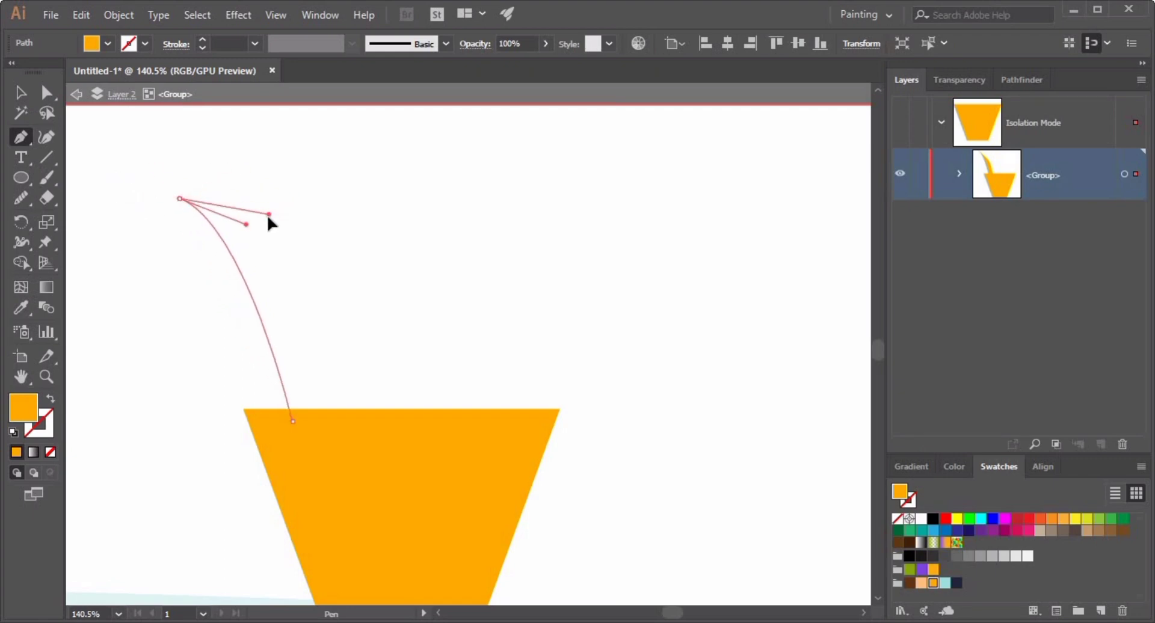
pyautogui.moveTo(319, 409); pyautogui.dragTo(353, 516)
pyautogui.click(324, 421)
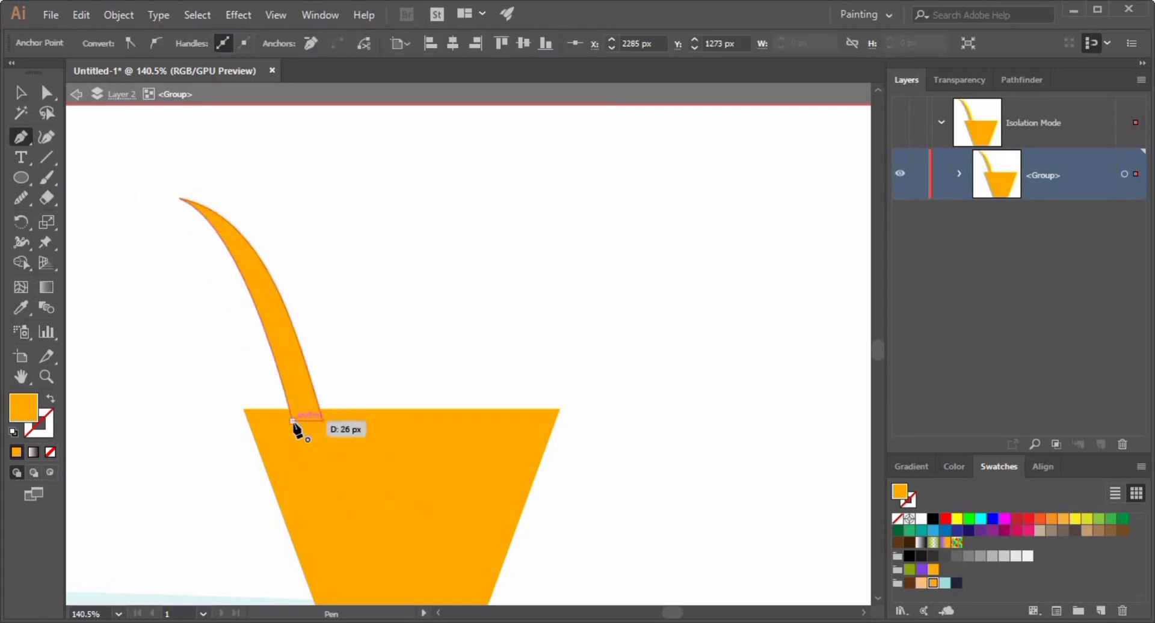
pyautogui.click(1121, 518)
# Duplicate the leaf, reflect the copy vertically and place it on the pot's right side.
pyautogui.click(21, 93)
pyautogui.click(399, 335)
pyautogui.moveTo(286, 336); pyautogui.dragTo(486, 350)
pyautogui.rightClick(486, 350)
pyautogui.moveTo(523, 518)
pyautogui.click(756, 415)
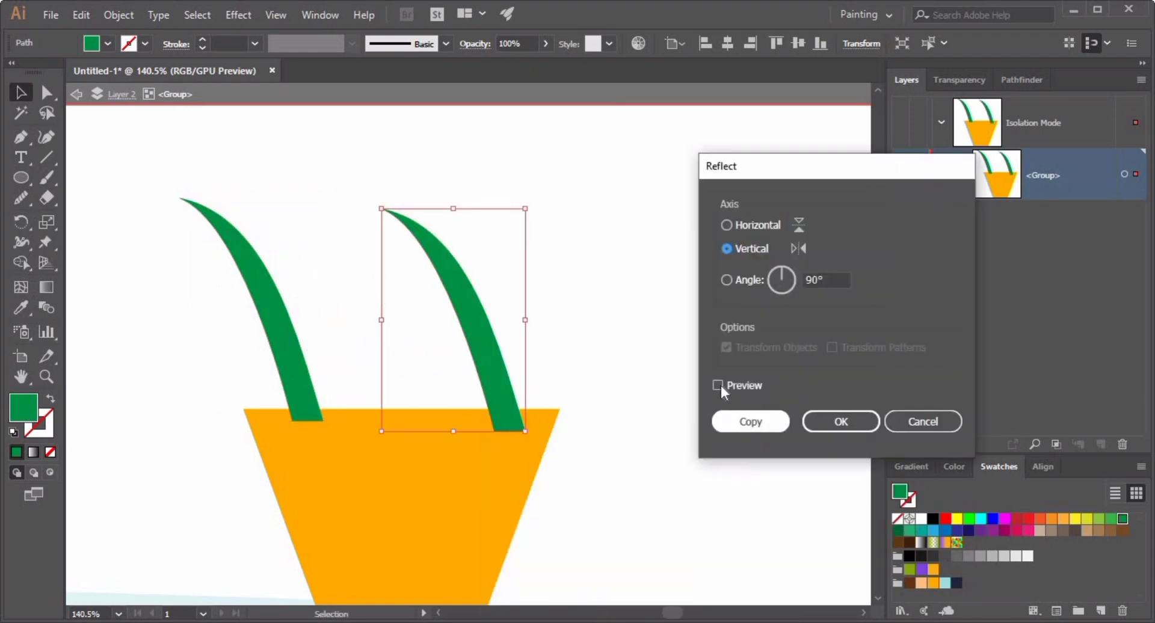
pyautogui.click(718, 385)
pyautogui.click(819, 428)
pyautogui.moveTo(412, 359); pyautogui.dragTo(505, 365)
pyautogui.click(679, 360)
pyautogui.click(403, 328)
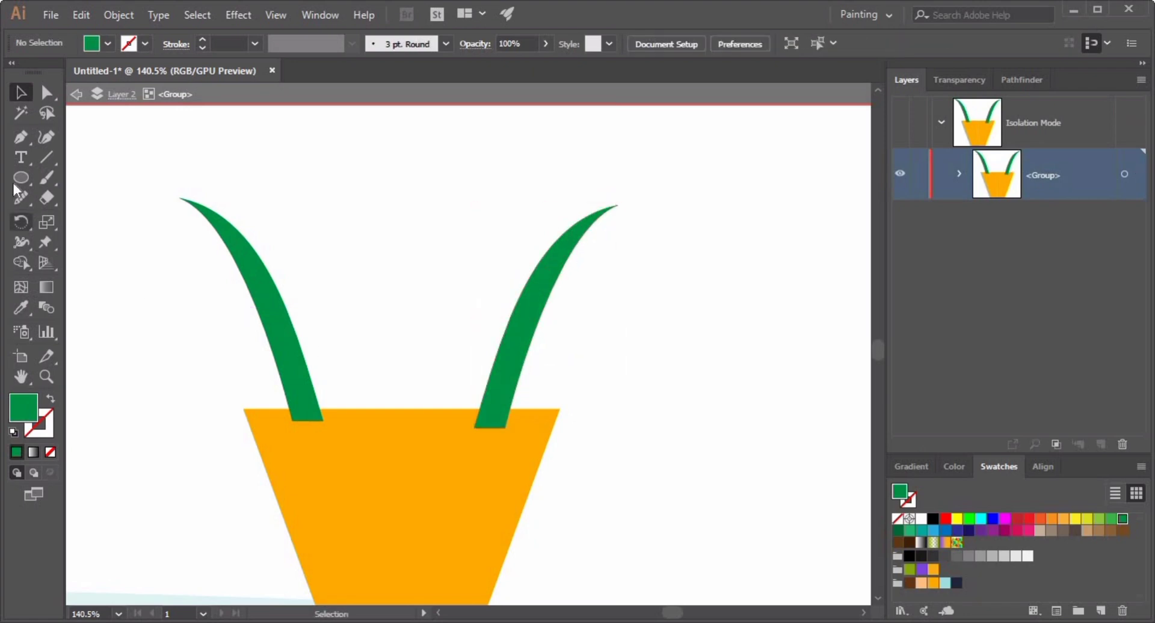
# Draw a taller leaf rising from the rim beside the left leaf.
pyautogui.click(21, 137)
pyautogui.click(339, 419)
pyautogui.moveTo(245, 117); pyautogui.dragTo(262, 193)
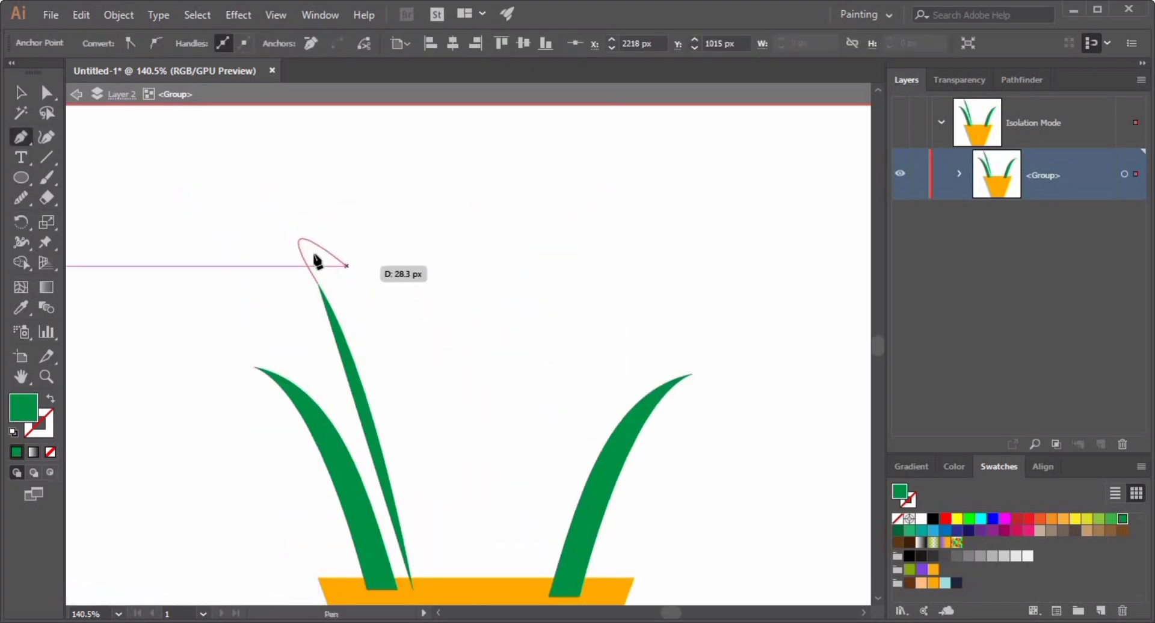
pyautogui.moveTo(439, 582); pyautogui.dragTo(395, 470)
pyautogui.scroll(3, 397, 475)
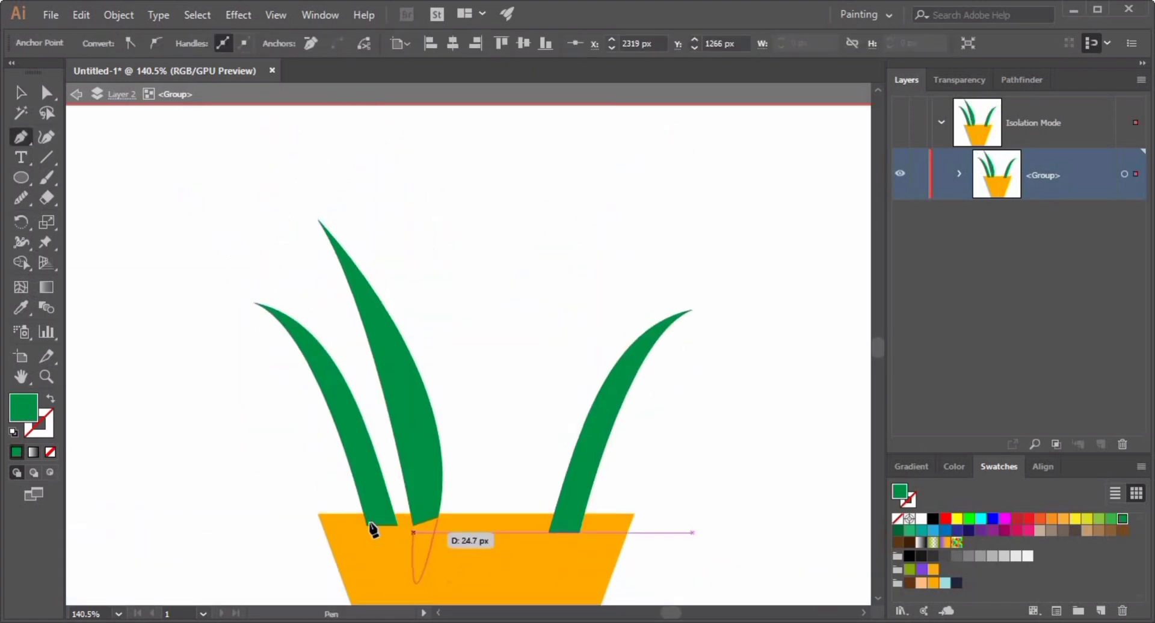
pyautogui.keyDown('ctrl'); pyautogui.click(72, 147); pyautogui.keyUp('ctrl')
# Draw a tall central leaf rising from the middle of the pot rim.
pyautogui.click(475, 515)
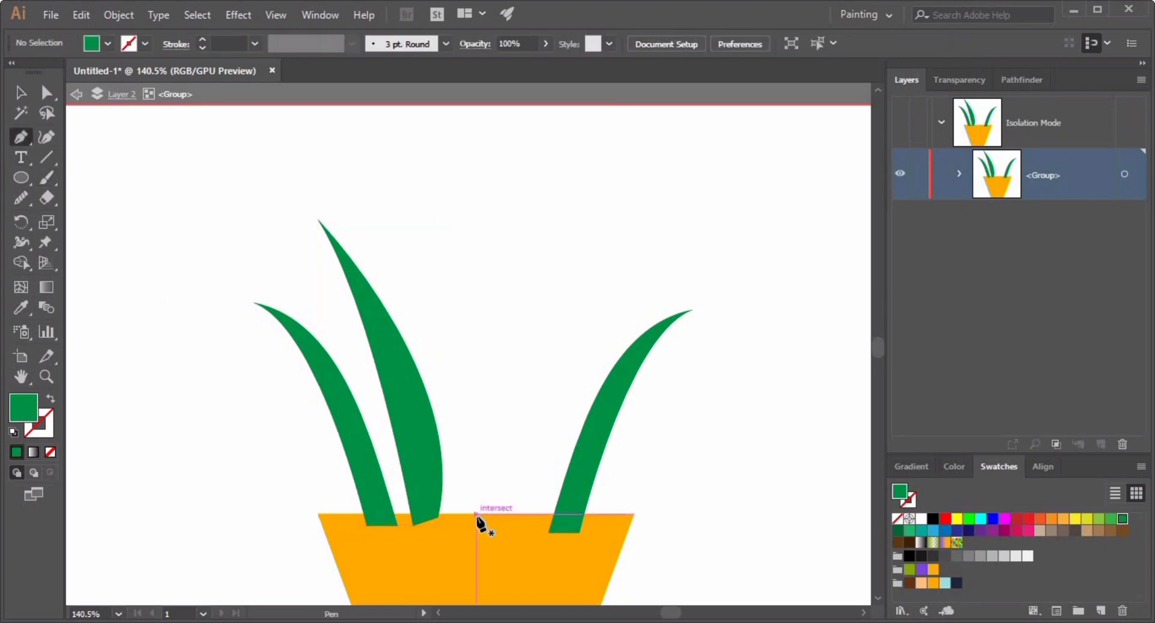
pyautogui.click(470, 174)
pyautogui.moveTo(513, 543); pyautogui.dragTo(479, 551)
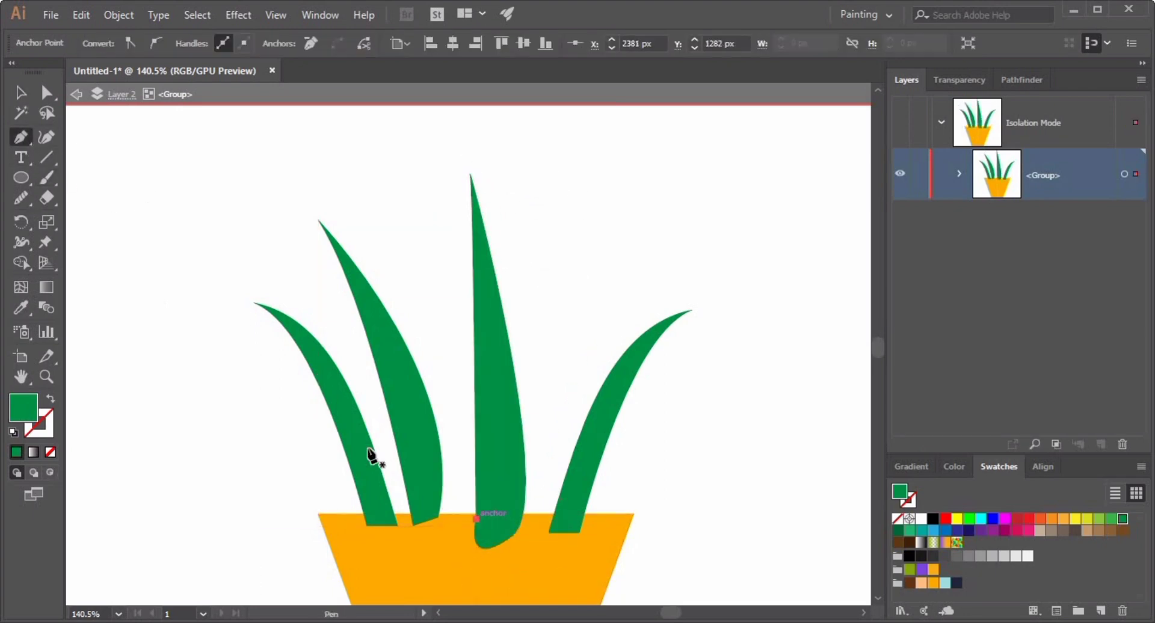
# Draw an extra leaf beside the central leaf, then delete it.
pyautogui.keyDown('ctrl'); pyautogui.click(123, 175); pyautogui.keyUp('ctrl')
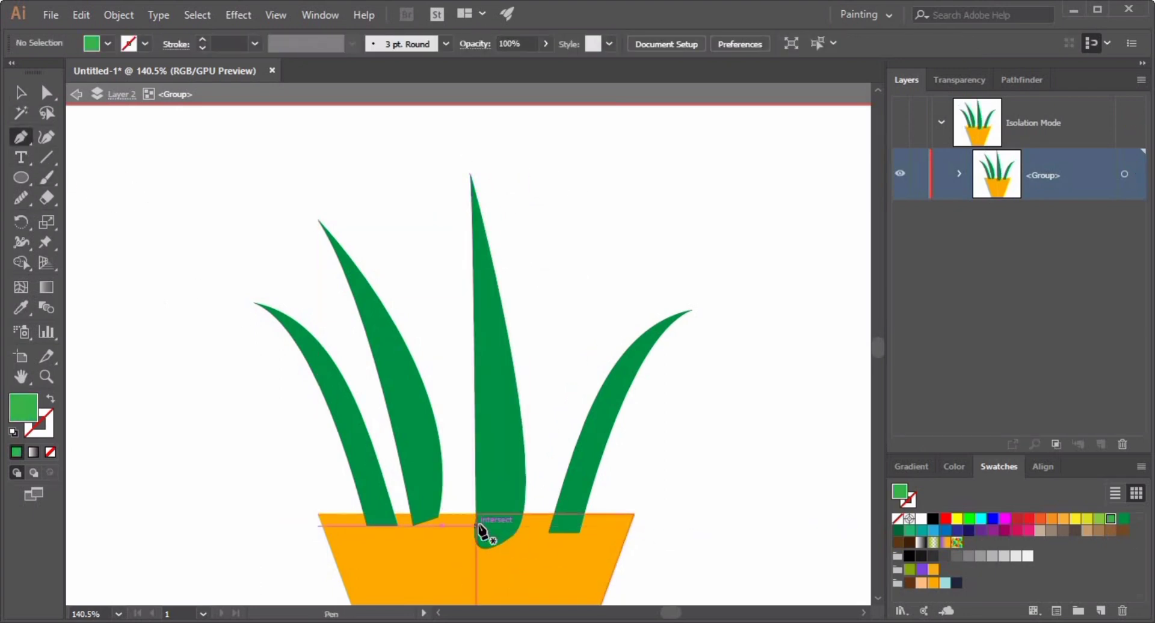
pyautogui.click(478, 527)
pyautogui.moveTo(397, 255); pyautogui.dragTo(507, 305)
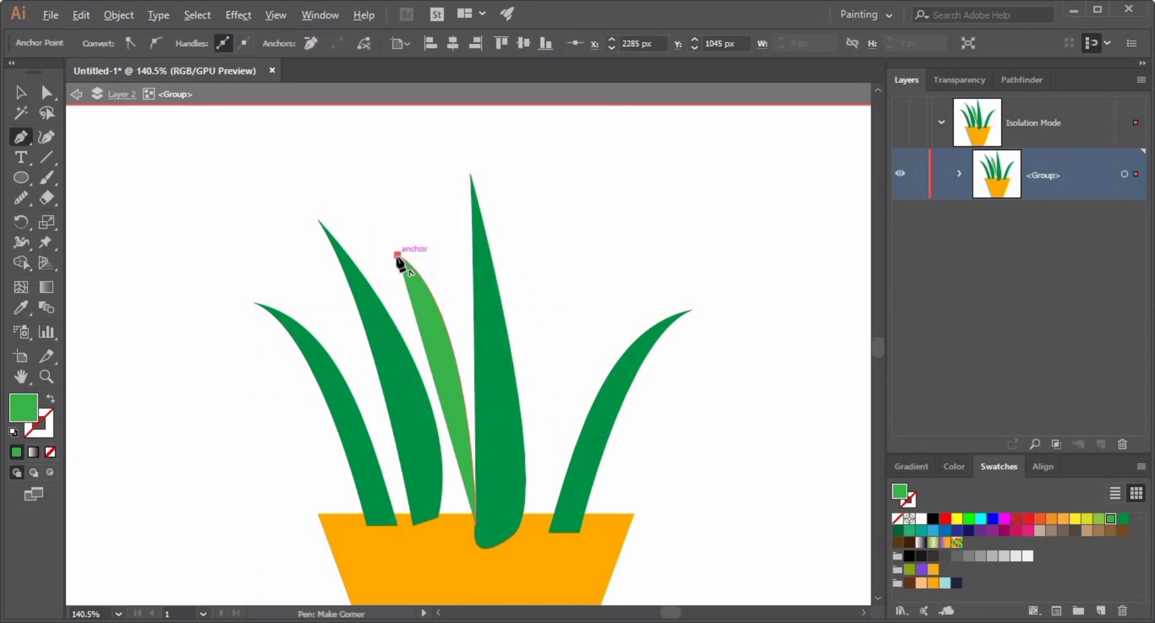
pyautogui.moveTo(463, 574); pyautogui.dragTo(457, 535)
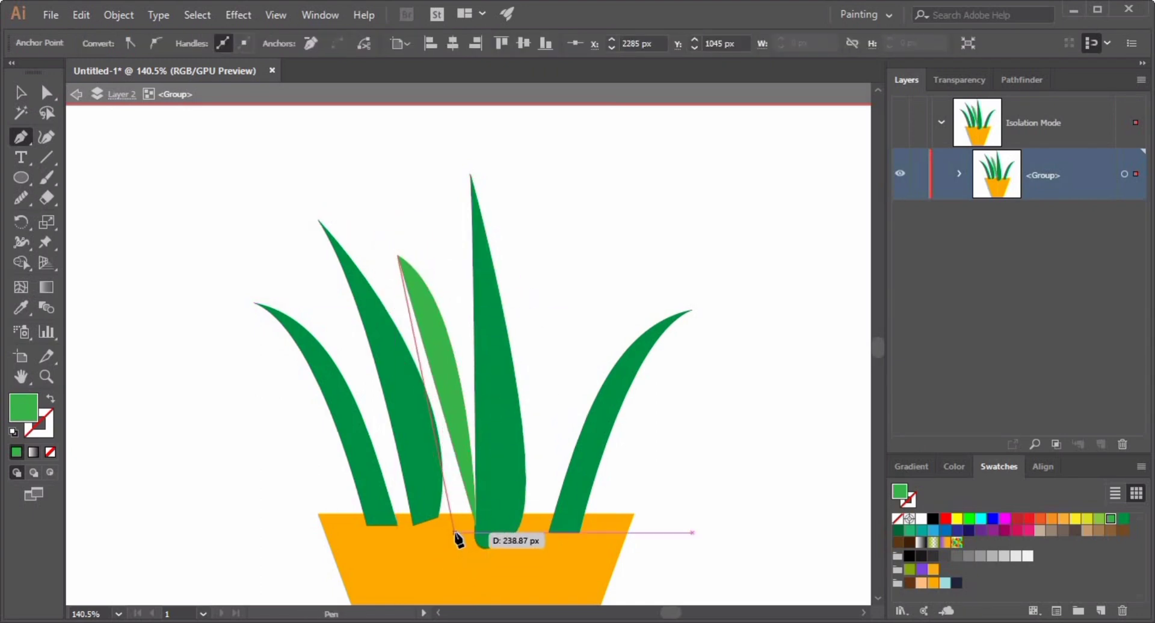
pyautogui.click(21, 92)
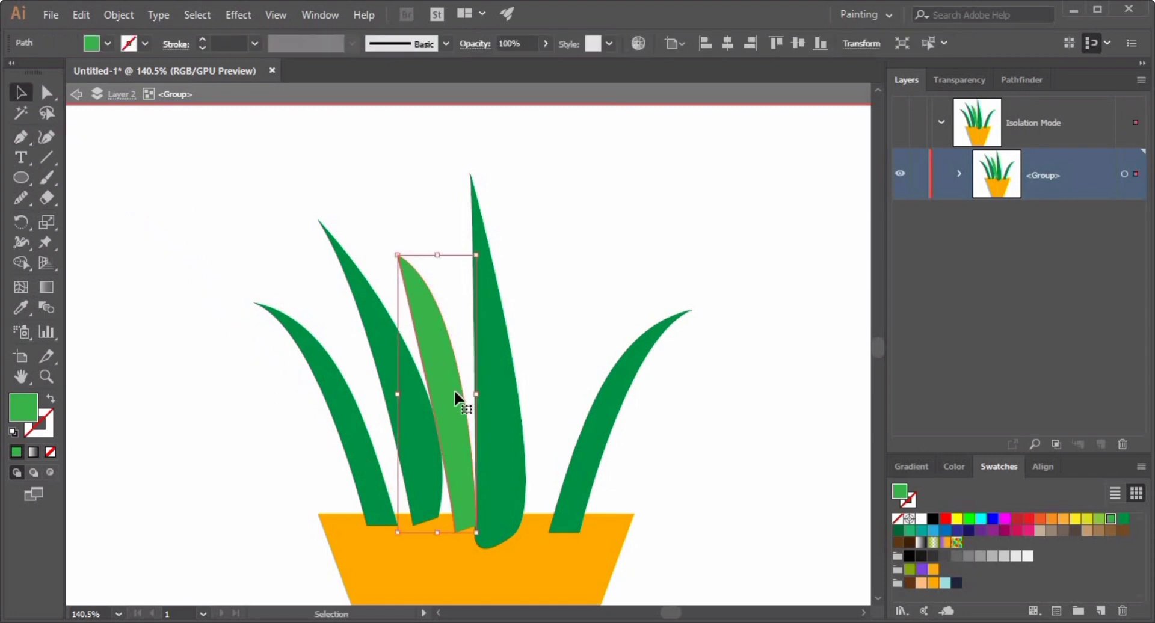
pyautogui.press('Delete')
# Duplicate the tall central leaf and tilt the copy slightly right beside it.
pyautogui.moveTo(680, 489); pyautogui.dragTo(479, 445)
pyautogui.click(385, 403)
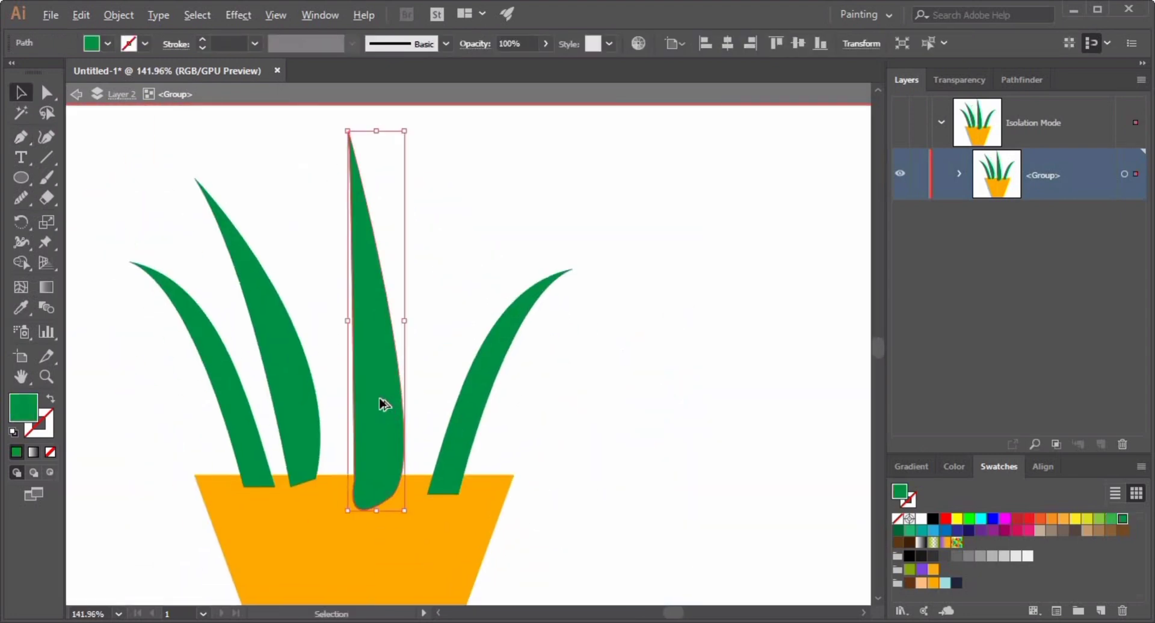
pyautogui.moveTo(385, 404); pyautogui.dragTo(422, 403)
pyautogui.moveTo(445, 124); pyautogui.dragTo(493, 139)
pyautogui.moveTo(415, 373); pyautogui.dragTo(448, 376)
pyautogui.click(529, 373)
# Duplicate the tall left leaf and rotate the copy upright between the left leaves and the centre.
pyautogui.click(277, 376)
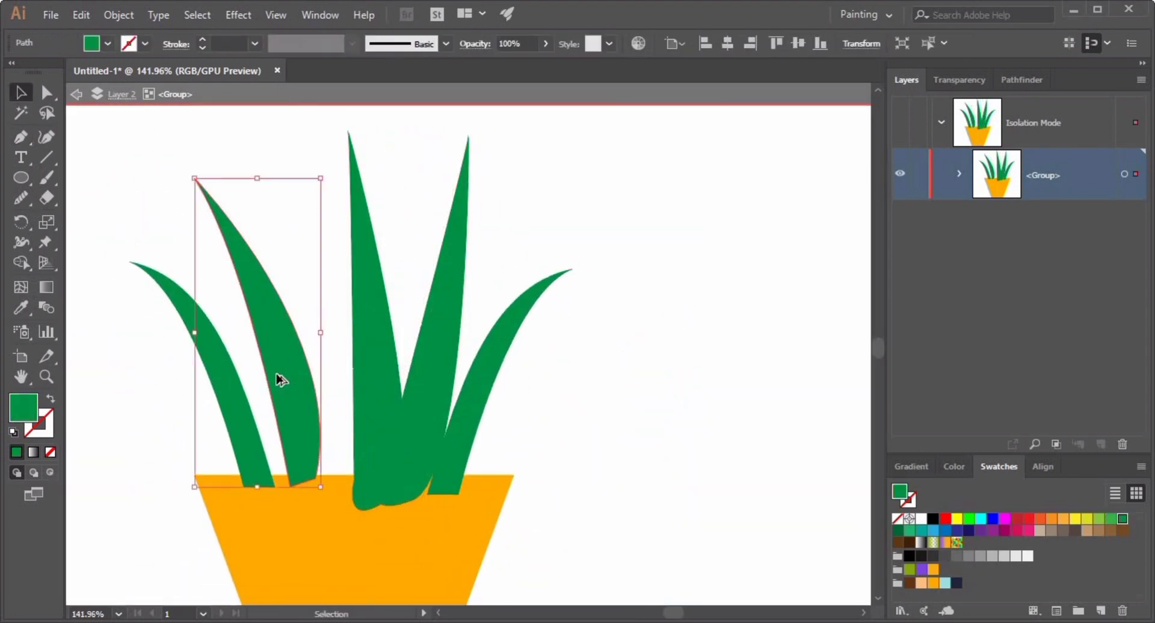
pyautogui.moveTo(277, 375); pyautogui.dragTo(315, 398)
pyautogui.moveTo(230, 196); pyautogui.dragTo(282, 184)
pyautogui.moveTo(303, 413); pyautogui.dragTo(328, 396)
pyautogui.click(274, 423)
# Duplicate the far-left leaf, rotate the copy and tuck it in among the left leaves.
pyautogui.click(235, 414)
pyautogui.moveTo(236, 414); pyautogui.dragTo(256, 422)
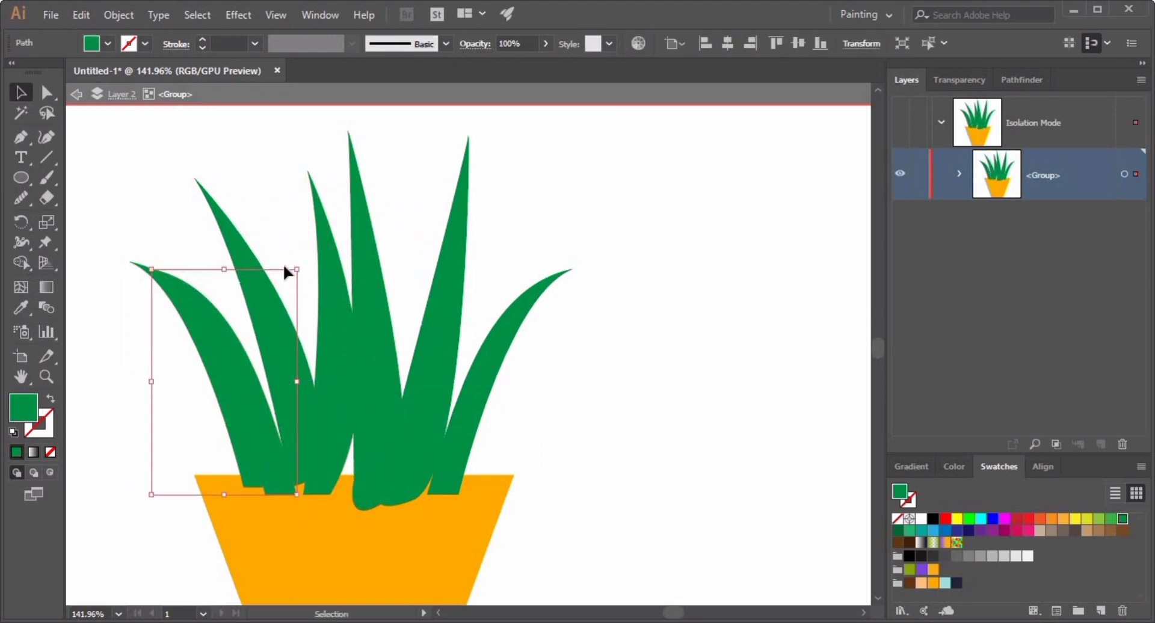
pyautogui.moveTo(300, 264); pyautogui.dragTo(333, 296)
pyautogui.moveTo(241, 417); pyautogui.dragTo(290, 378)
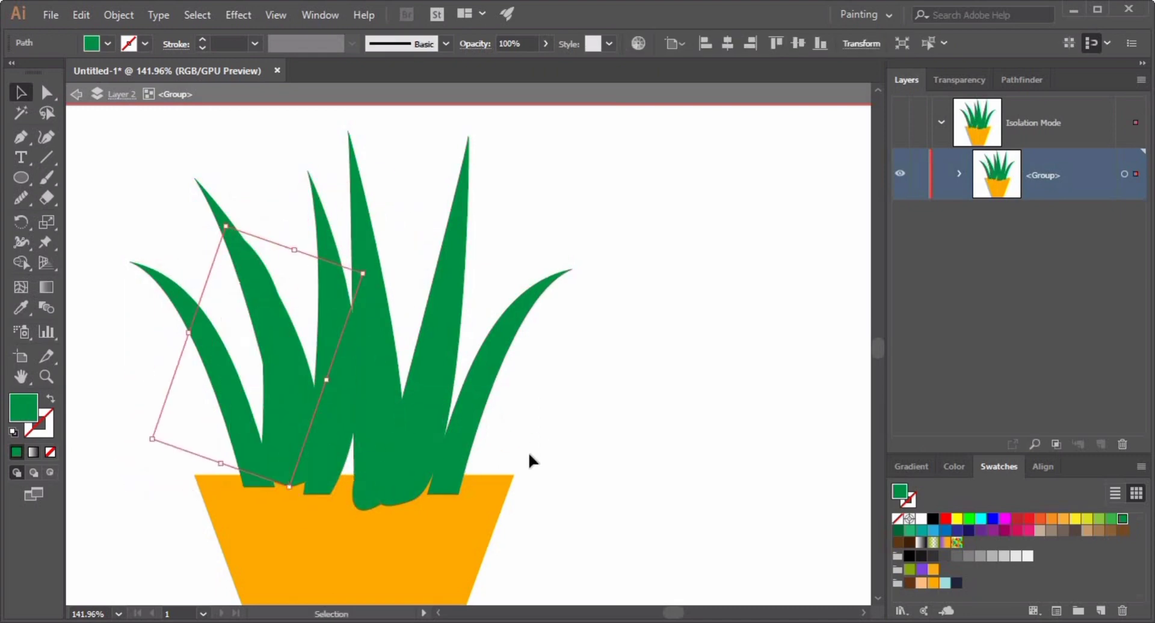
pyautogui.moveTo(366, 269); pyautogui.dragTo(349, 250)
pyautogui.moveTo(293, 356); pyautogui.dragTo(274, 368)
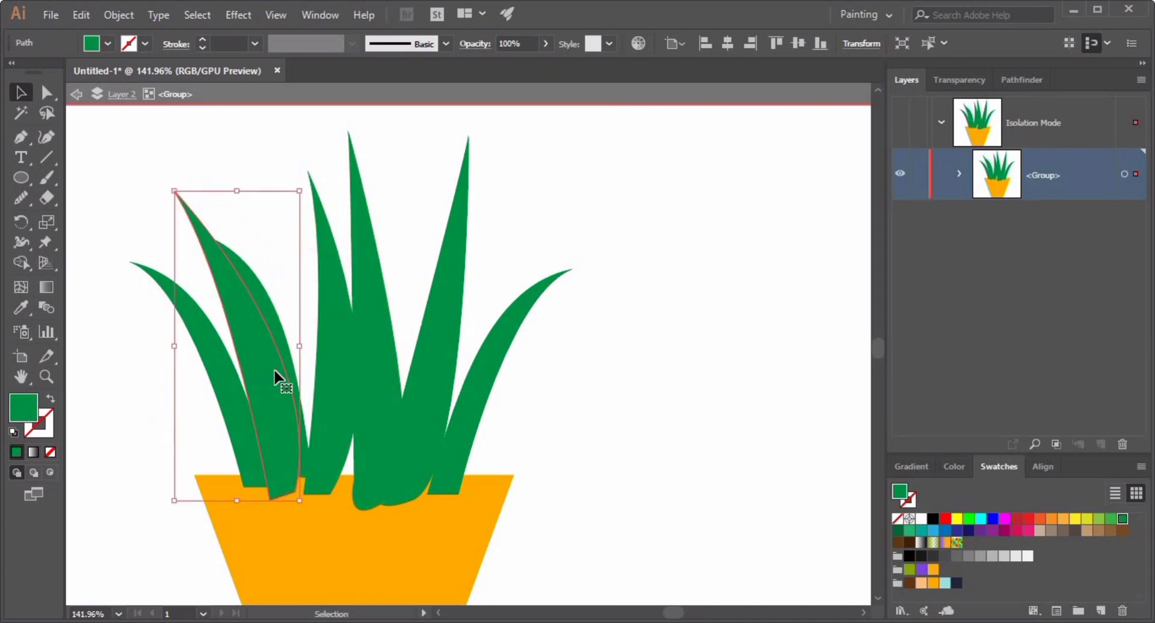
pyautogui.moveTo(278, 316); pyautogui.dragTo(310, 359)
# Select all the leaves and send them behind the pot.
pyautogui.moveTo(135, 337); pyautogui.dragTo(572, 385)
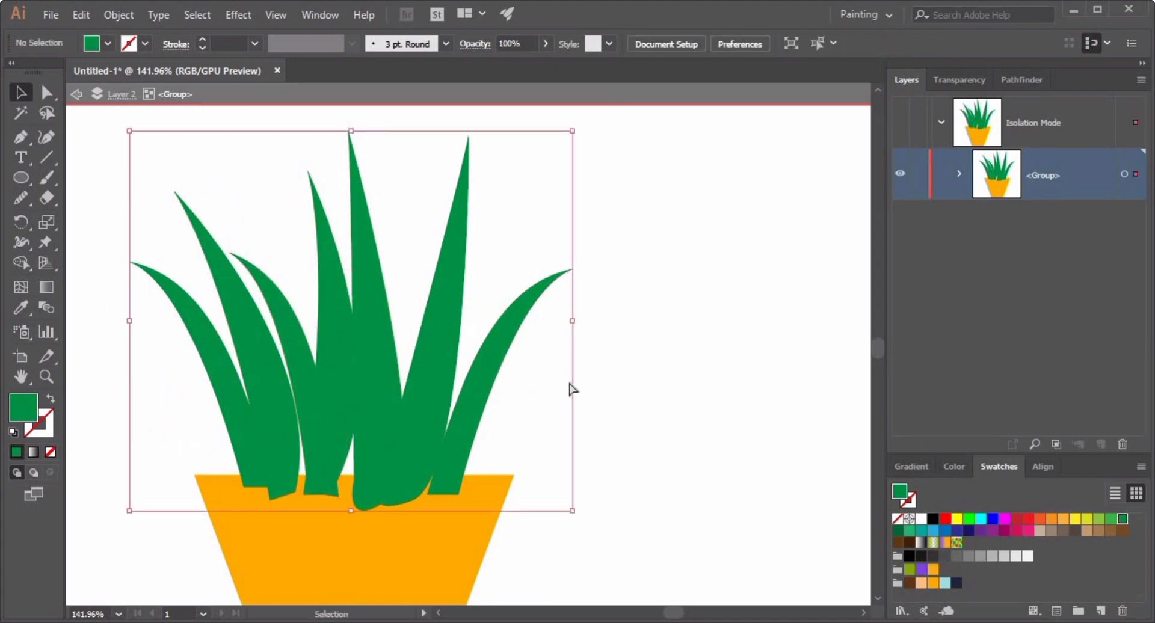
pyautogui.hotkey('ctrl', 'shift', '[')
# Recolor three of the leaves with lighter green swatches for variety.
pyautogui.click(704, 377)
pyautogui.moveTo(719, 373); pyautogui.dragTo(523, 441)
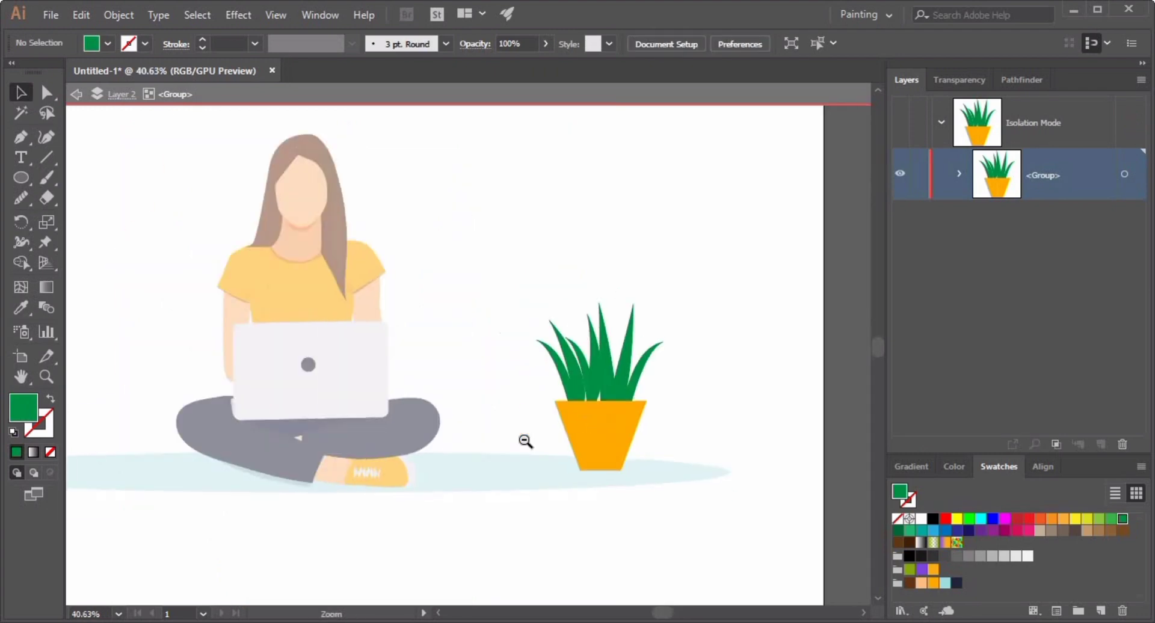
pyautogui.moveTo(325, 337); pyautogui.dragTo(516, 425)
pyautogui.moveTo(339, 396); pyautogui.dragTo(481, 373)
pyautogui.click(475, 361)
pyautogui.click(1109, 520)
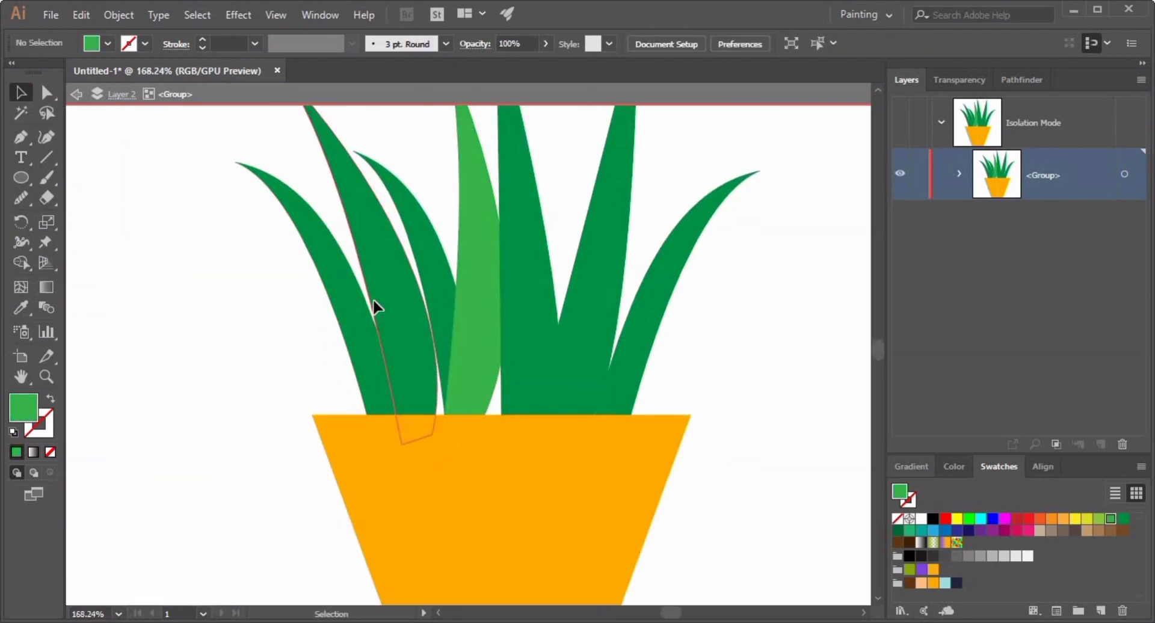
pyautogui.click(371, 301)
pyautogui.click(1109, 519)
pyautogui.click(601, 337)
pyautogui.click(1098, 518)
pyautogui.scroll(-8, 692, 429)
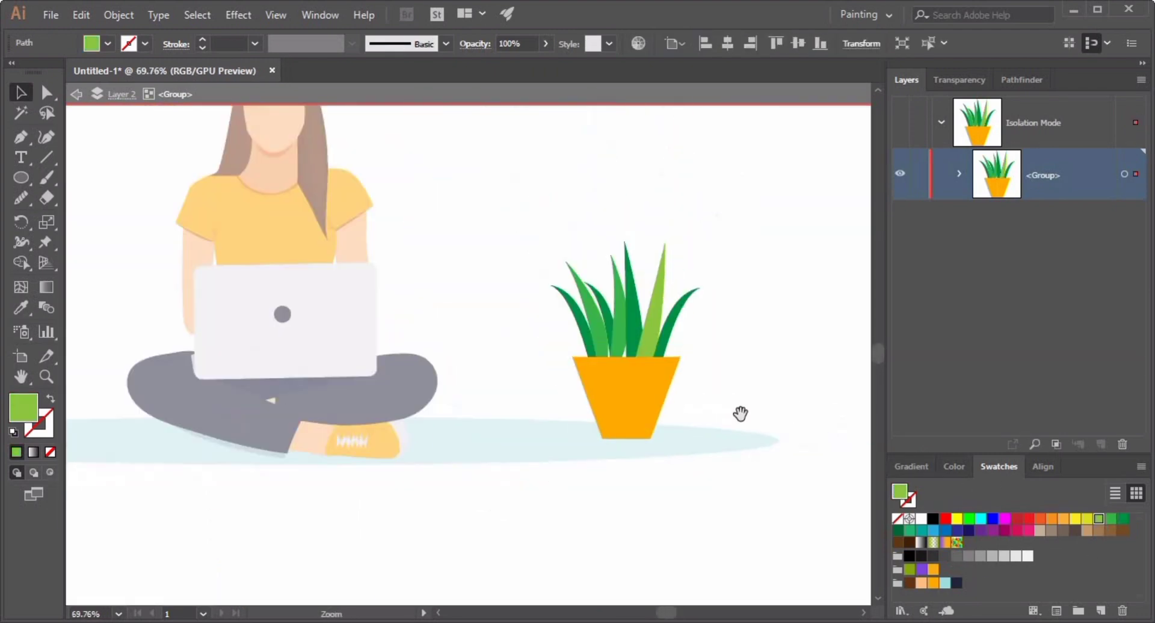
# Exit isolation mode for the plant group.
pyautogui.click(595, 417)
pyautogui.doubleClick(594, 407)
pyautogui.scroll(-4, 570, 551)
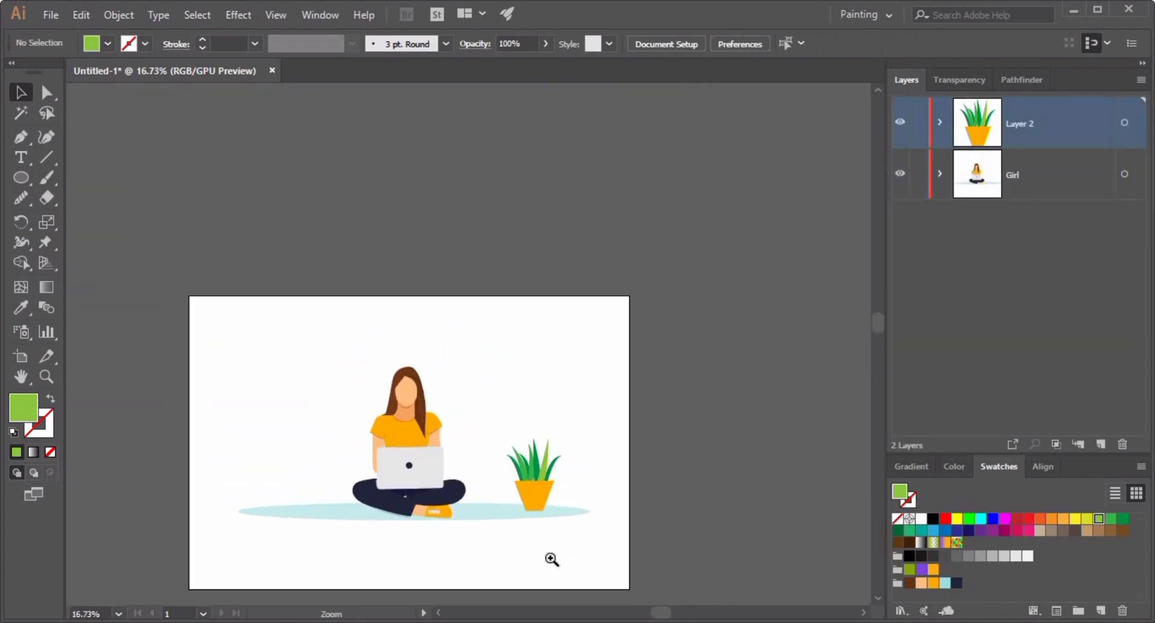
# Draw a circle on the empty wall to the upper left of the girl for a clock.
pyautogui.scroll(3, 549, 556)
pyautogui.moveTo(112, 247); pyautogui.dragTo(413, 348)
pyautogui.moveTo(481, 302); pyautogui.dragTo(480, 302)
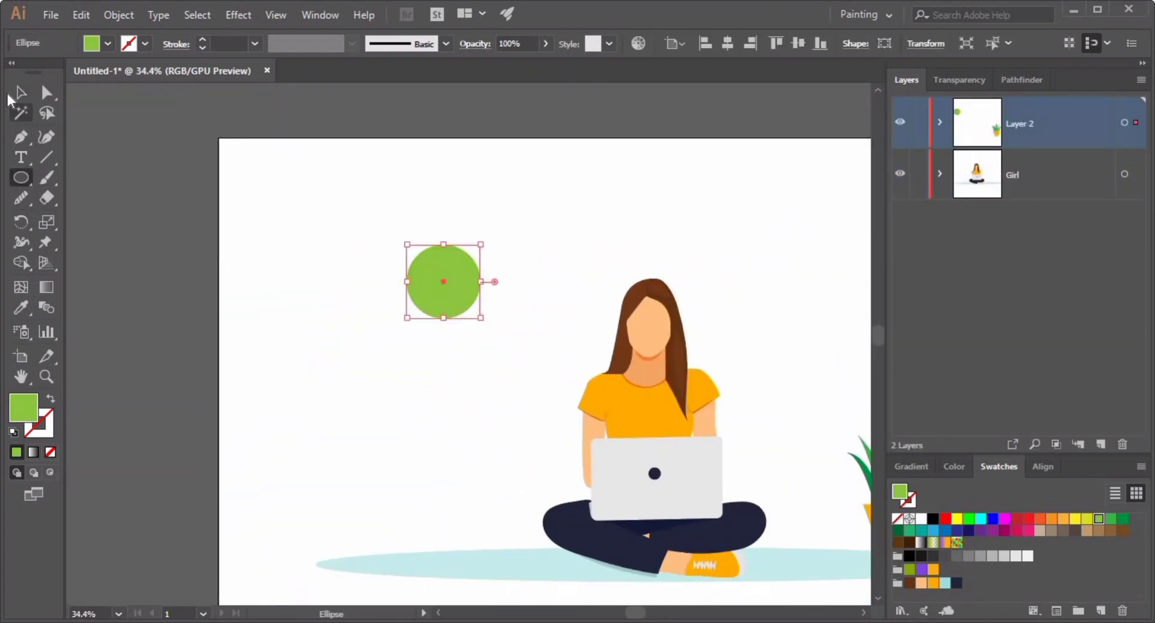
# Fill the clock circle with a light gray swatch.
pyautogui.click(21, 92)
pyautogui.click(442, 370)
pyautogui.click(441, 279)
pyautogui.click(1016, 556)
pyautogui.click(384, 373)
pyautogui.scroll(5, 695, 417)
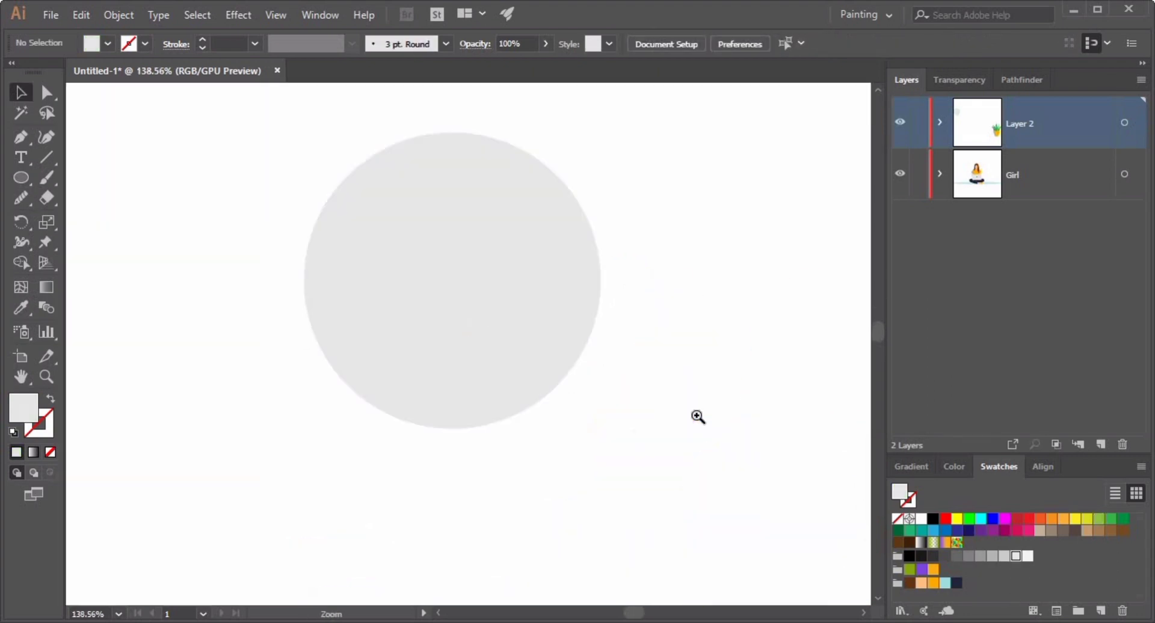
# Copy the clock circle and paste a copy directly in front of it.
pyautogui.scroll(-2, 598, 389)
pyautogui.scroll(2, 598, 389)
pyautogui.moveTo(598, 389); pyautogui.dragTo(405, 356)
pyautogui.click(311, 343)
pyautogui.press('a')
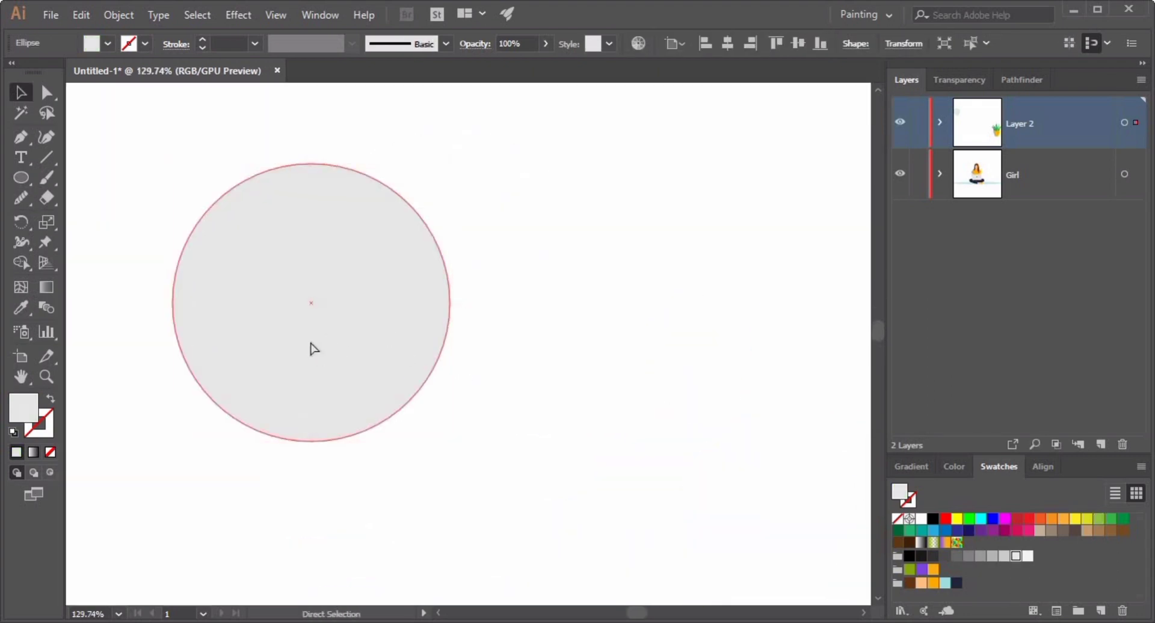
pyautogui.hotkey('ctrl', 'c')
pyautogui.hotkey('ctrl', 'f')
# Give the front copy no fill and a black 7 pt stroke as the clock rim.
pyautogui.click(50, 399)
pyautogui.doubleClick(48, 423)
pyautogui.moveTo(129, 258); pyautogui.dragTo(97, 295)
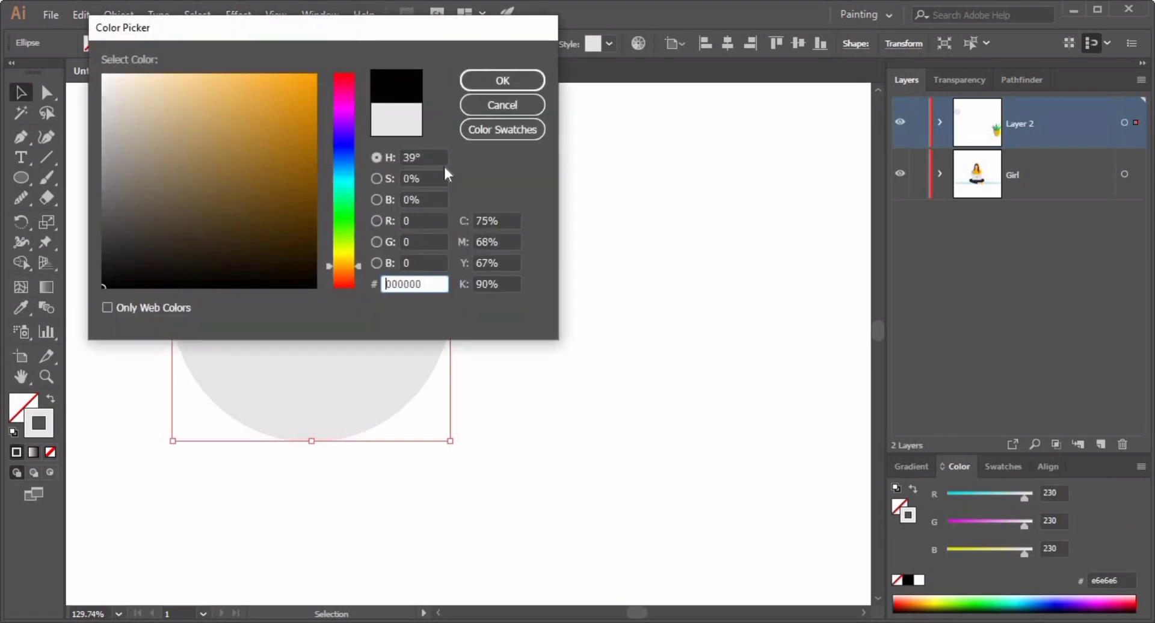
pyautogui.click(503, 80)
pyautogui.click(203, 39)
pyautogui.click(203, 39)
pyautogui.click(203, 39)
pyautogui.click(203, 40)
pyautogui.click(203, 40)
pyautogui.click(203, 39)
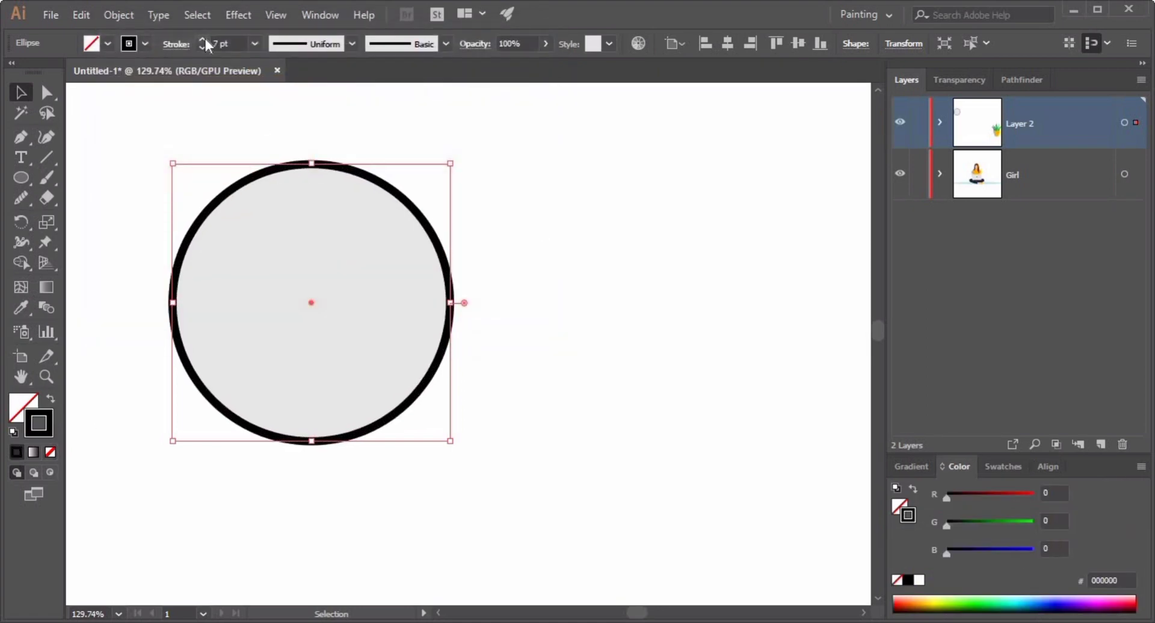
pyautogui.click(24, 142)
pyautogui.click(310, 169)
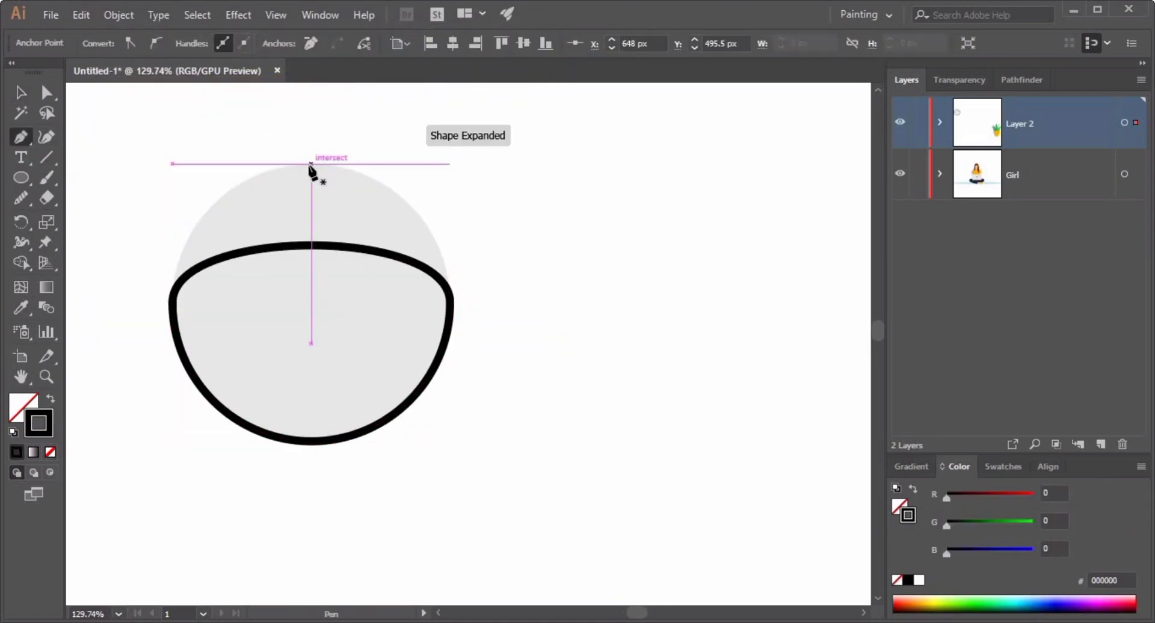
pyautogui.hotkey('ctrl', 'z')
# Draw short hour marks inward from the rim at the top and bottom of the clock.
pyautogui.keyDown('ctrl'); pyautogui.click(146, 134); pyautogui.keyUp('ctrl')
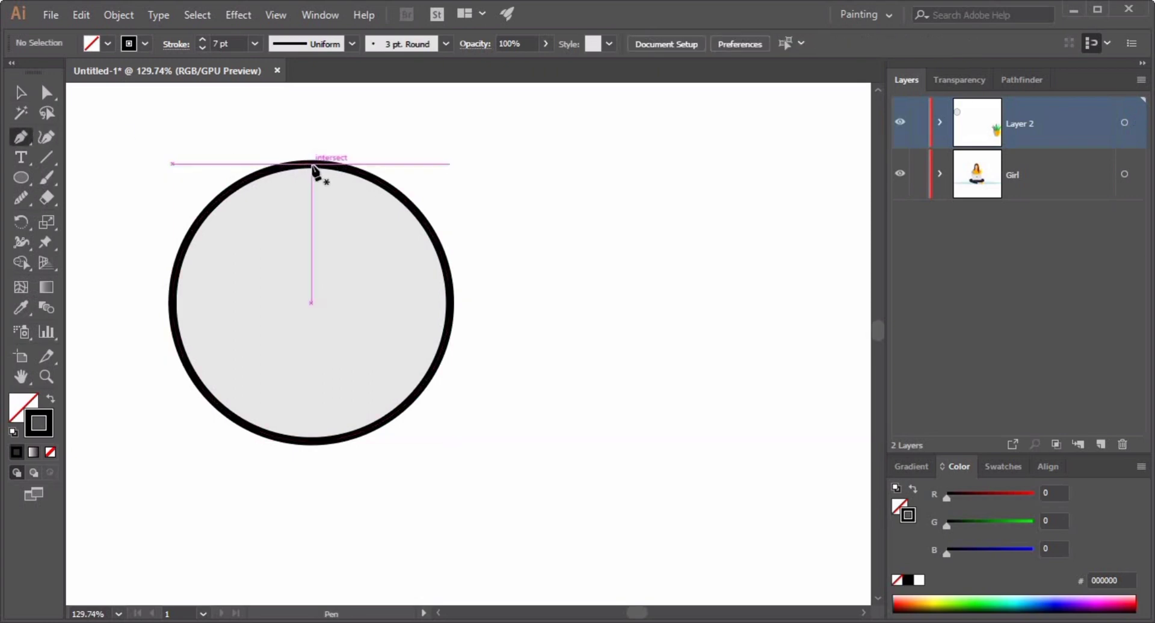
pyautogui.moveTo(311, 163); pyautogui.dragTo(314, 189)
pyautogui.click(311, 186)
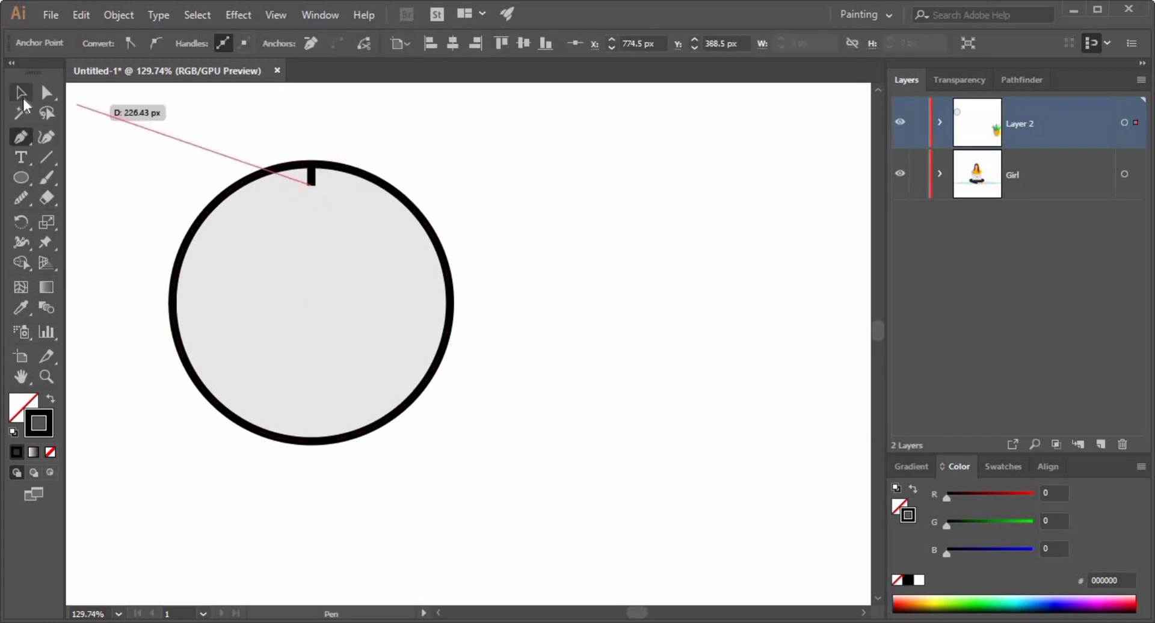
pyautogui.keyDown('ctrl'); pyautogui.click(104, 107); pyautogui.keyUp('ctrl')
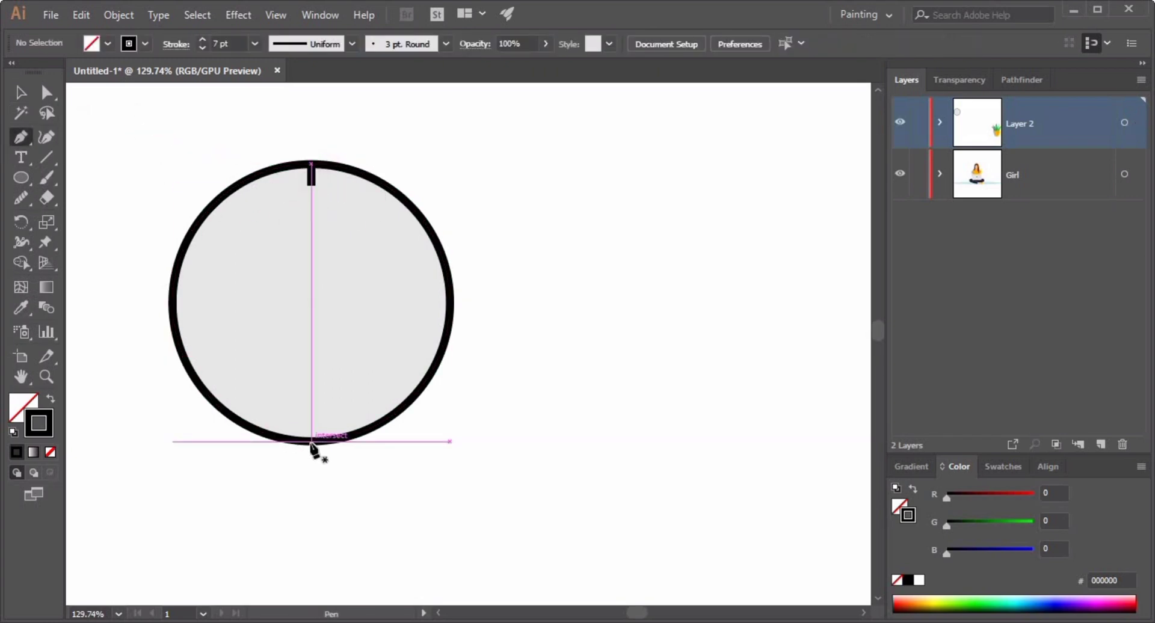
pyautogui.moveTo(311, 444); pyautogui.dragTo(310, 420)
pyautogui.click(26, 96)
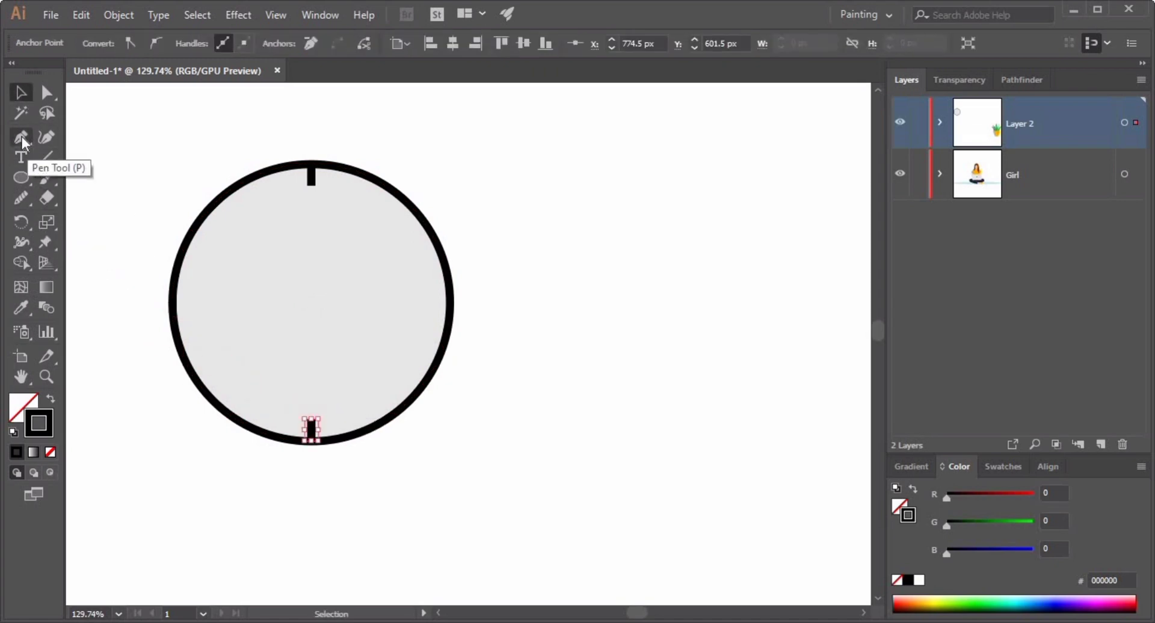
# Draw short hour marks inward from the rim at the left and right of the clock.
pyautogui.moveTo(170, 303); pyautogui.dragTo(186, 304)
pyautogui.click(193, 303)
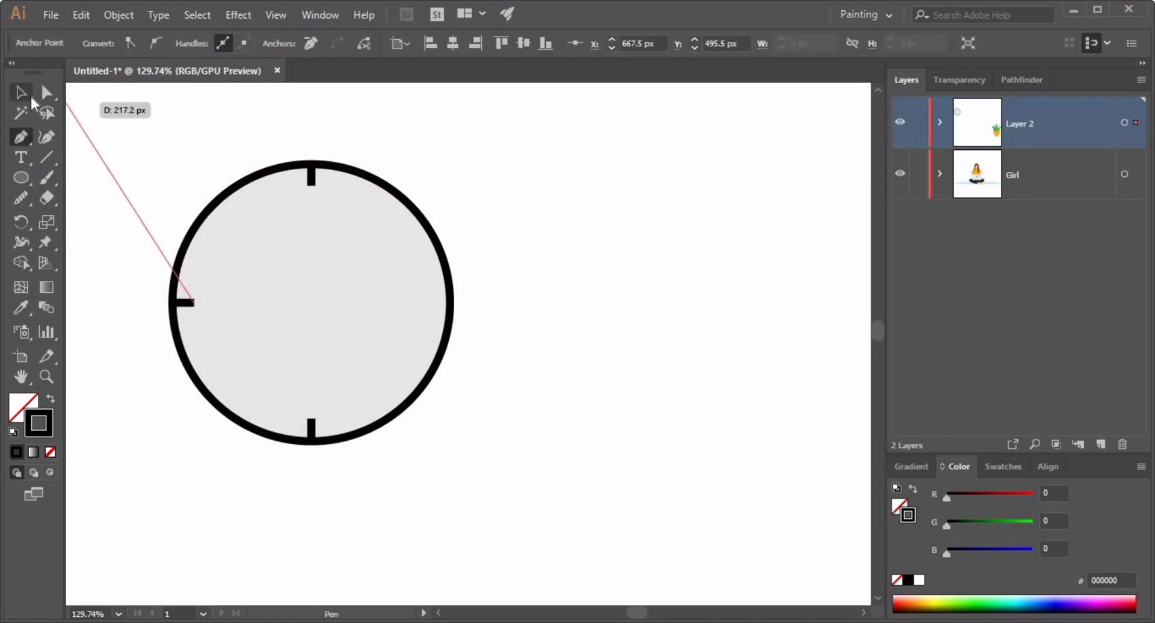
pyautogui.click(20, 92)
pyautogui.click(120, 144)
pyautogui.press('p')
pyautogui.click(451, 303)
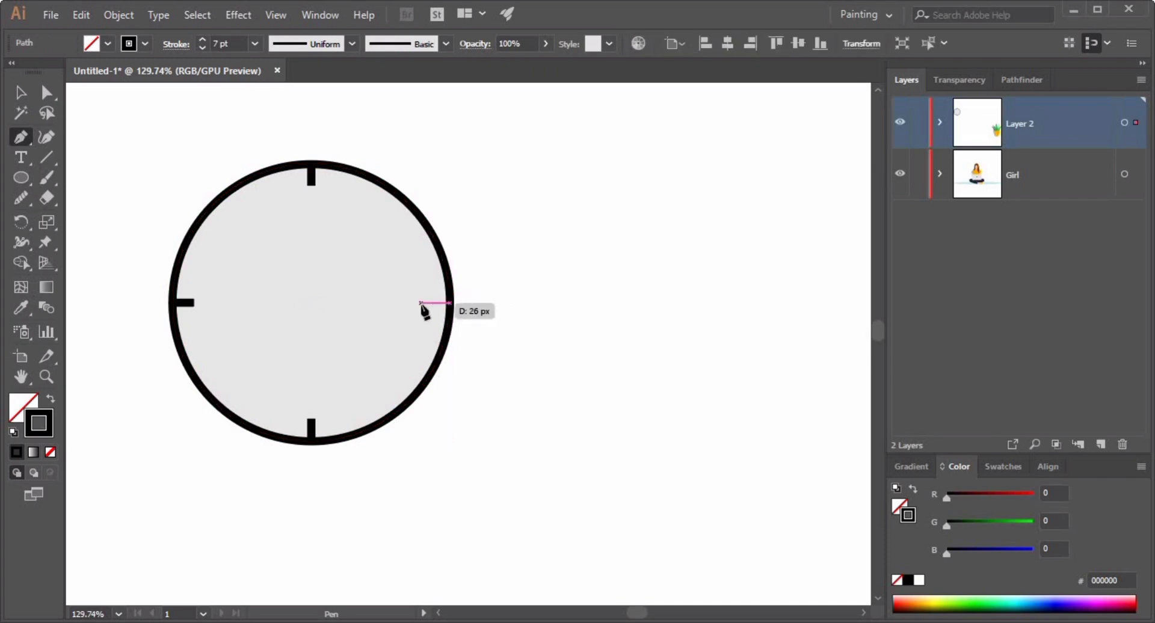
pyautogui.click(428, 303)
# Draw a small black-filled dot at the centre of the clock.
pyautogui.keyDown('ctrl'); pyautogui.click(101, 129); pyautogui.keyUp('ctrl')
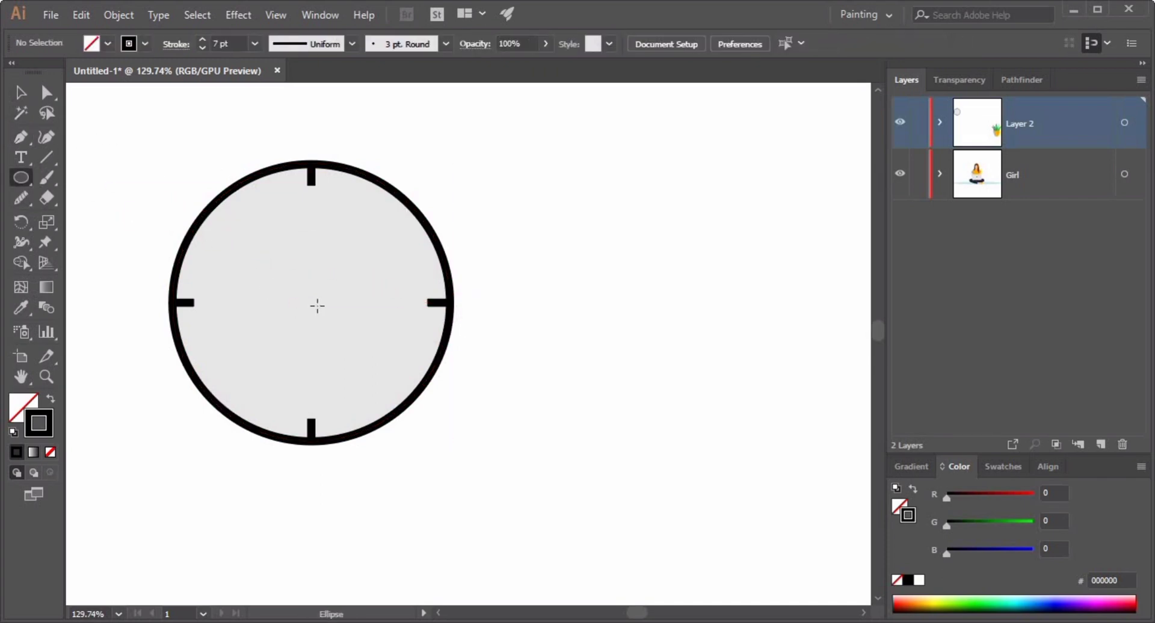
pyautogui.moveTo(311, 302); pyautogui.dragTo(318, 303)
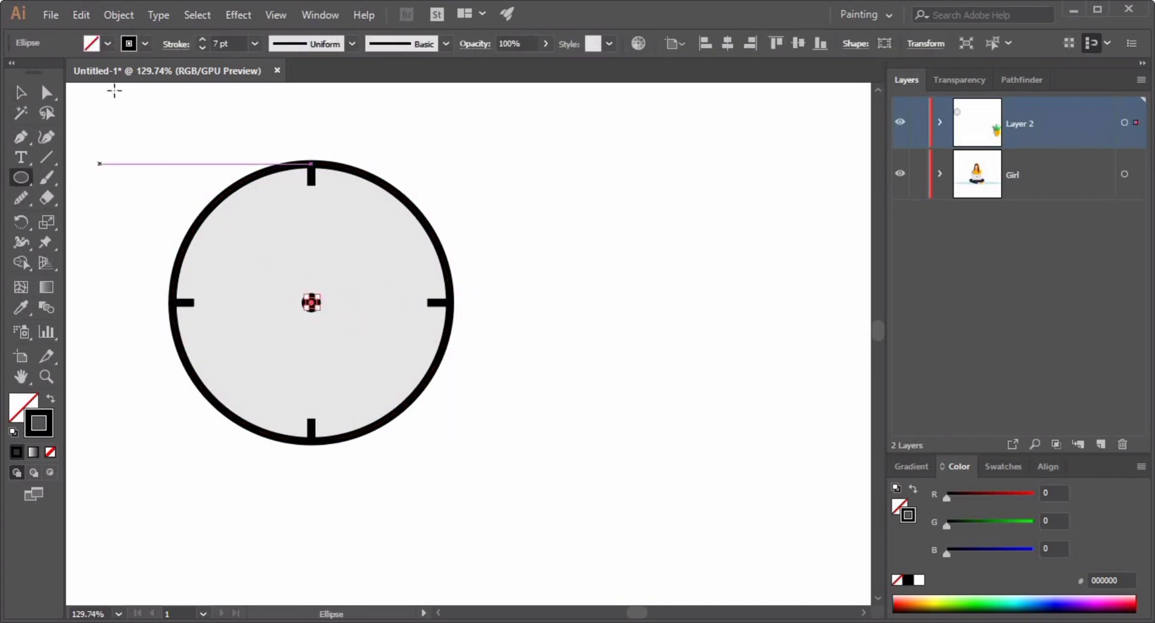
pyautogui.click(51, 400)
pyautogui.keyDown('ctrl'); pyautogui.click(503, 211); pyautogui.keyUp('ctrl')
# Draw a clock hand from the centre toward the upper right.
pyautogui.press('p')
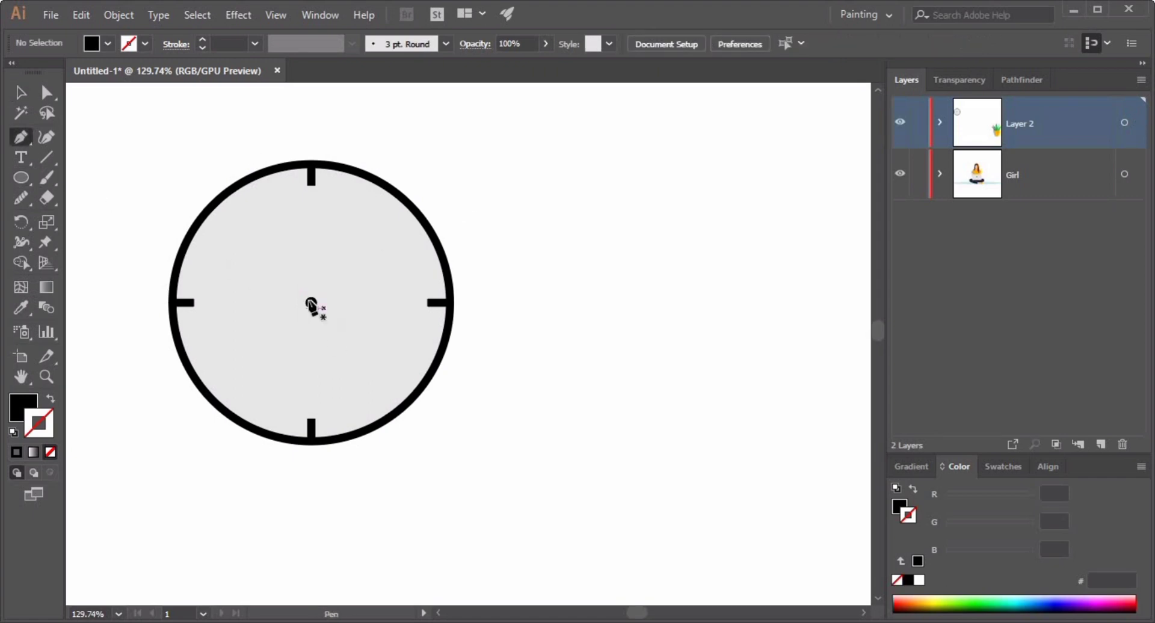
pyautogui.click(311, 303)
pyautogui.click(360, 245)
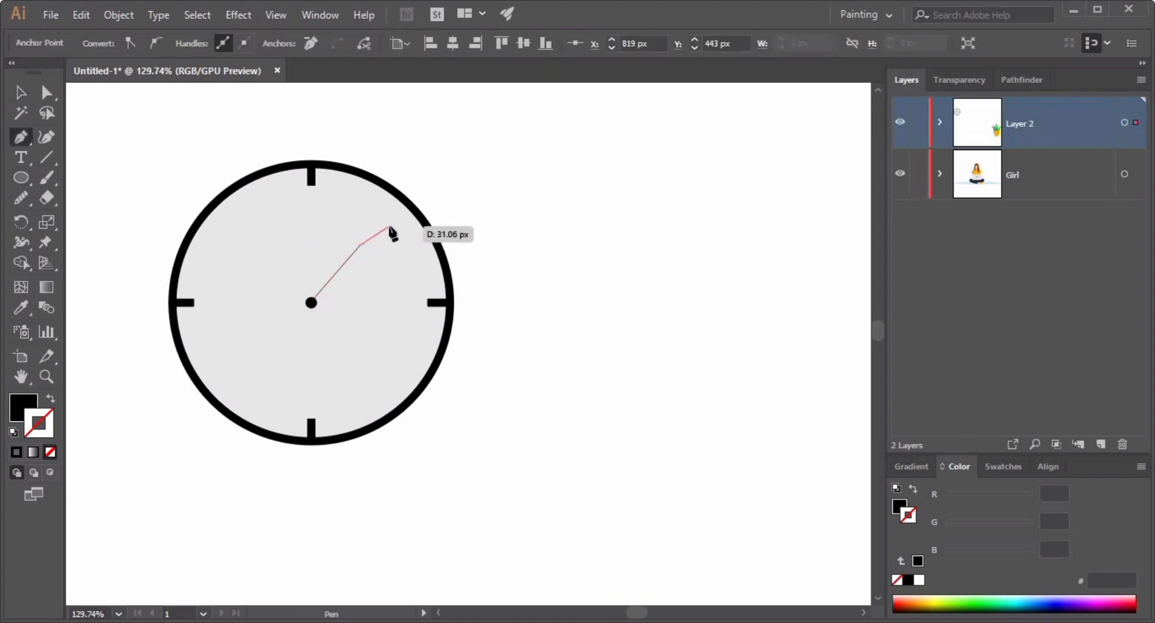
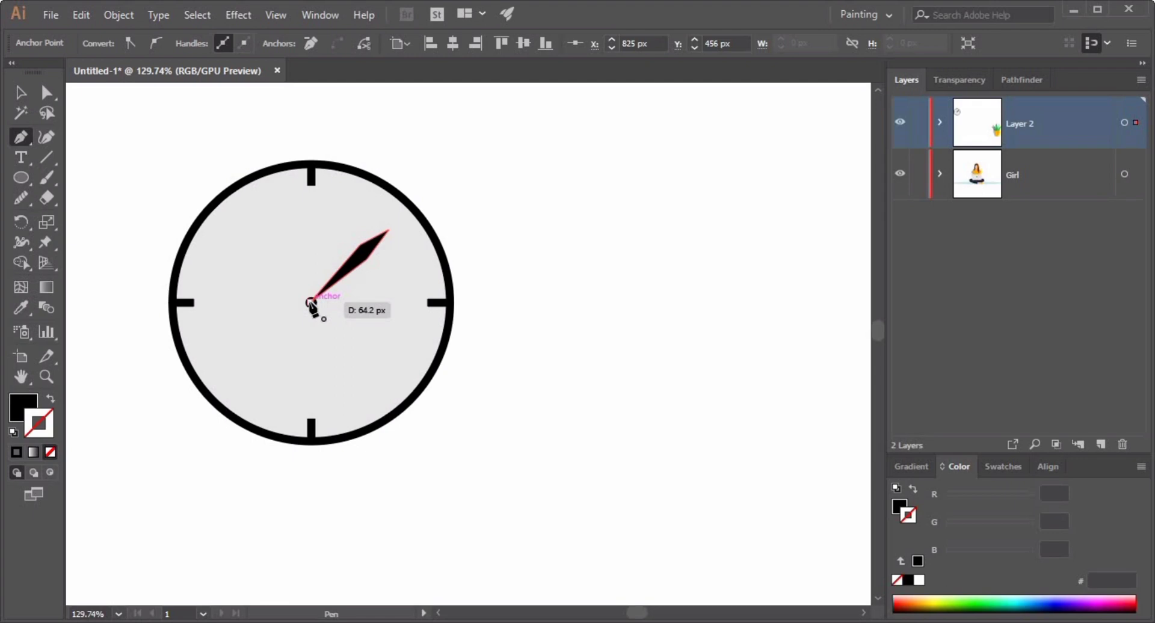
# Draw a second clock hand with the Pen tool from the centre toward the lower right.
pyautogui.click(20, 95)
pyautogui.press('p')
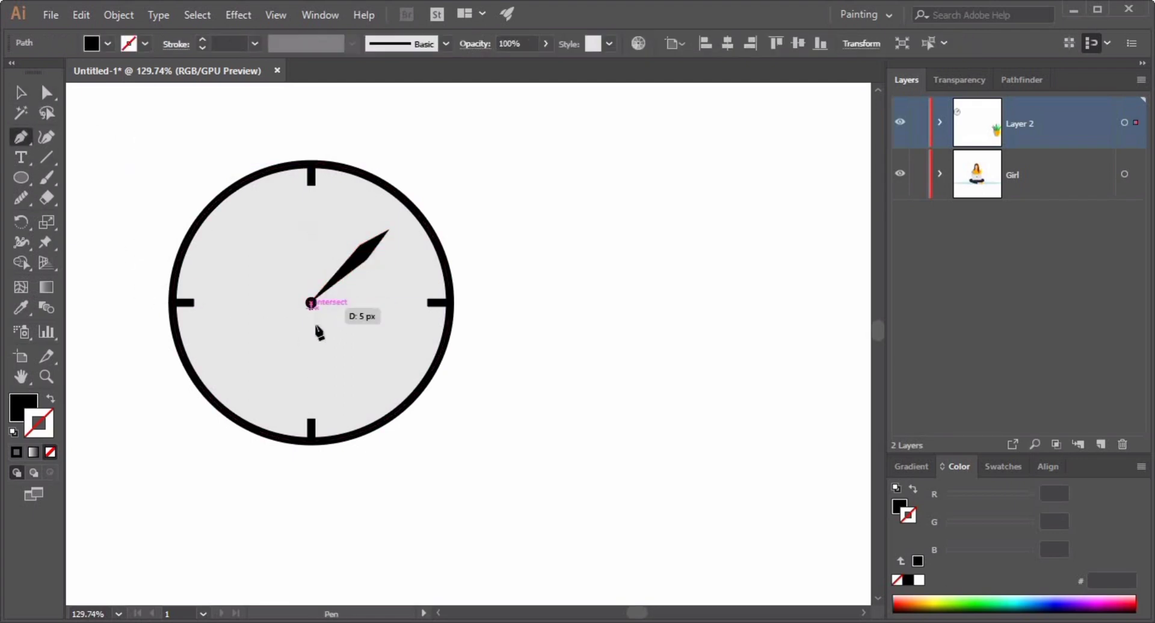
pyautogui.click(350, 389)
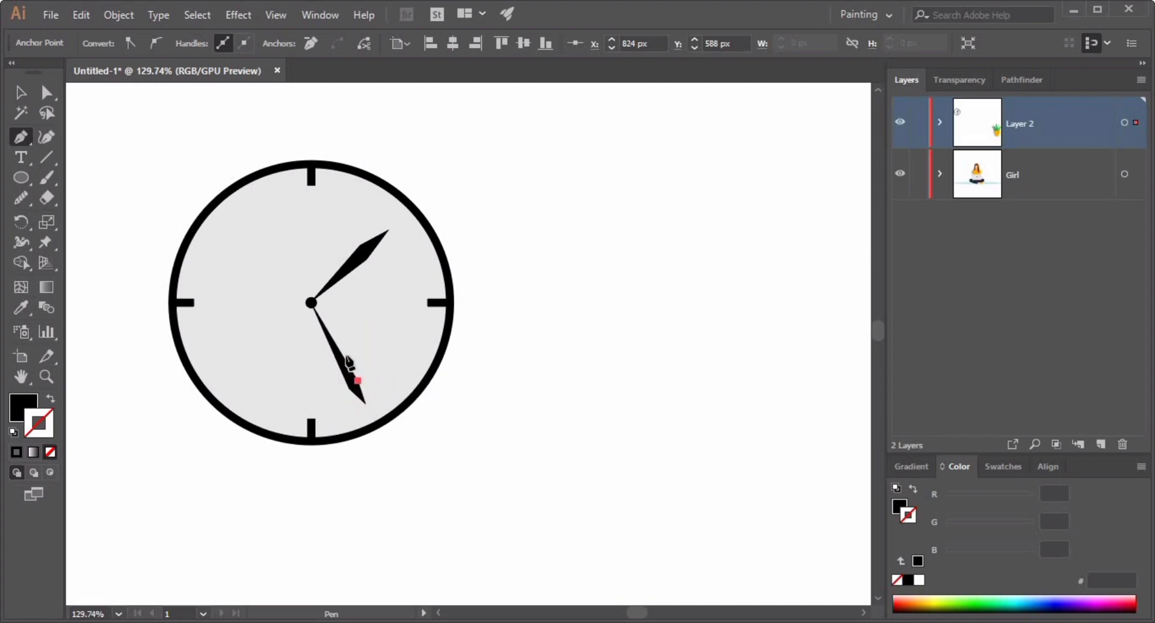
pyautogui.click(312, 305)
# Fill the clock face with the ground shadow's light blue using the Eyedropper.
pyautogui.click(22, 95)
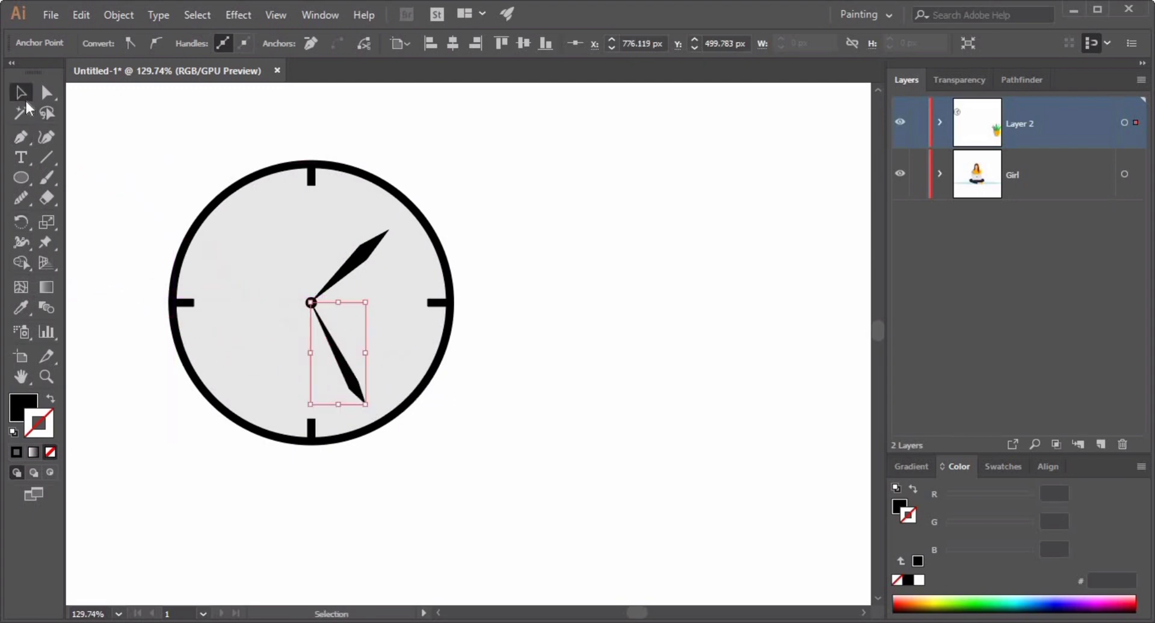
pyautogui.click(530, 295)
pyautogui.moveTo(601, 348); pyautogui.dragTo(565, 411)
pyautogui.moveTo(481, 385); pyautogui.dragTo(554, 345)
pyautogui.click(382, 199)
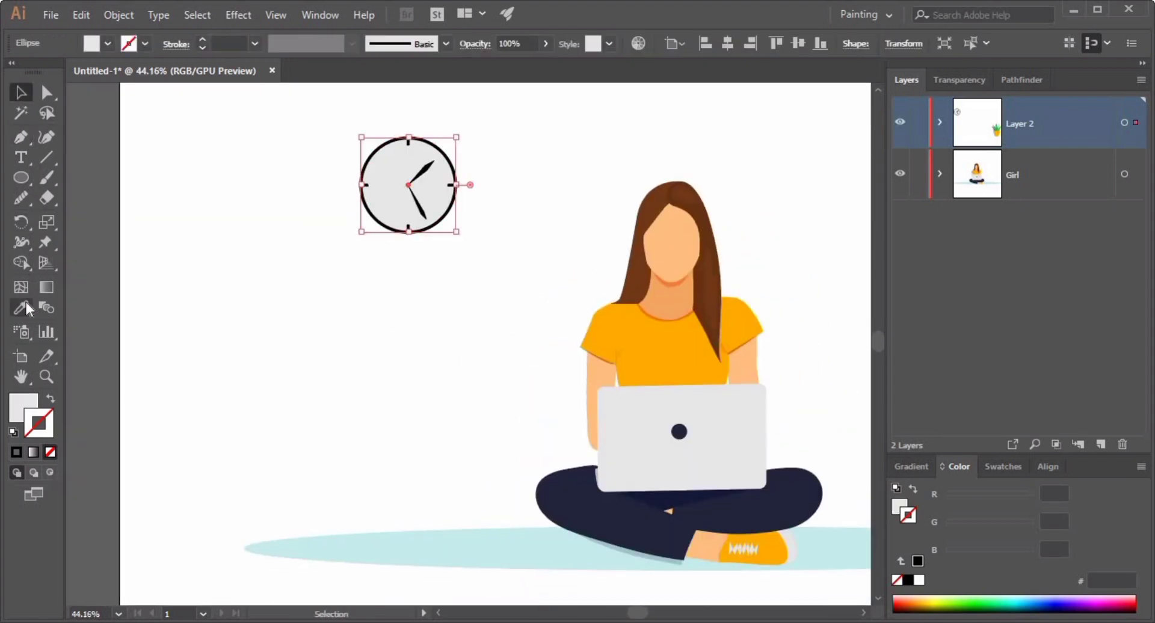
pyautogui.click(21, 308)
pyautogui.click(384, 548)
# Reposition the clock on the wall to the upper left of the girl.
pyautogui.click(22, 95)
pyautogui.click(517, 270)
pyautogui.moveTo(733, 336); pyautogui.dragTo(634, 334)
pyautogui.moveTo(634, 334); pyautogui.dragTo(301, 232)
pyautogui.moveTo(499, 168); pyautogui.dragTo(361, 243)
pyautogui.moveTo(550, 228); pyautogui.dragTo(583, 385)
pyautogui.moveTo(263, 414); pyautogui.dragTo(388, 290)
# Draw a wide horizontal rectangle on the wall above the girl and plant.
pyautogui.moveTo(22, 177); pyautogui.dragTo(111, 178)
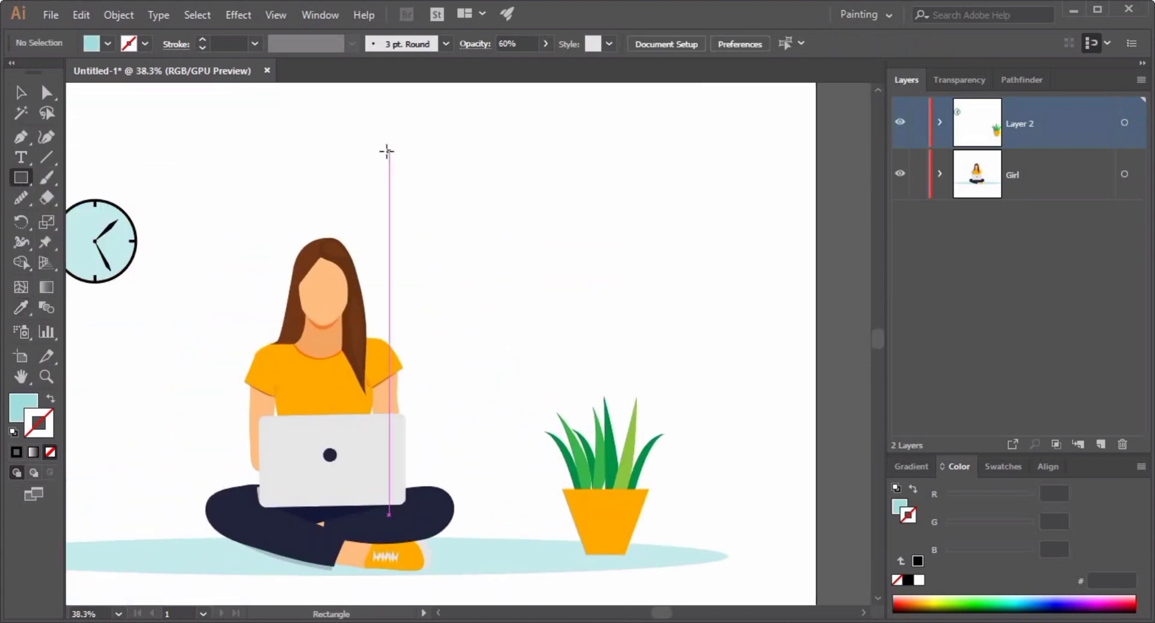
pyautogui.moveTo(414, 131); pyautogui.dragTo(668, 200)
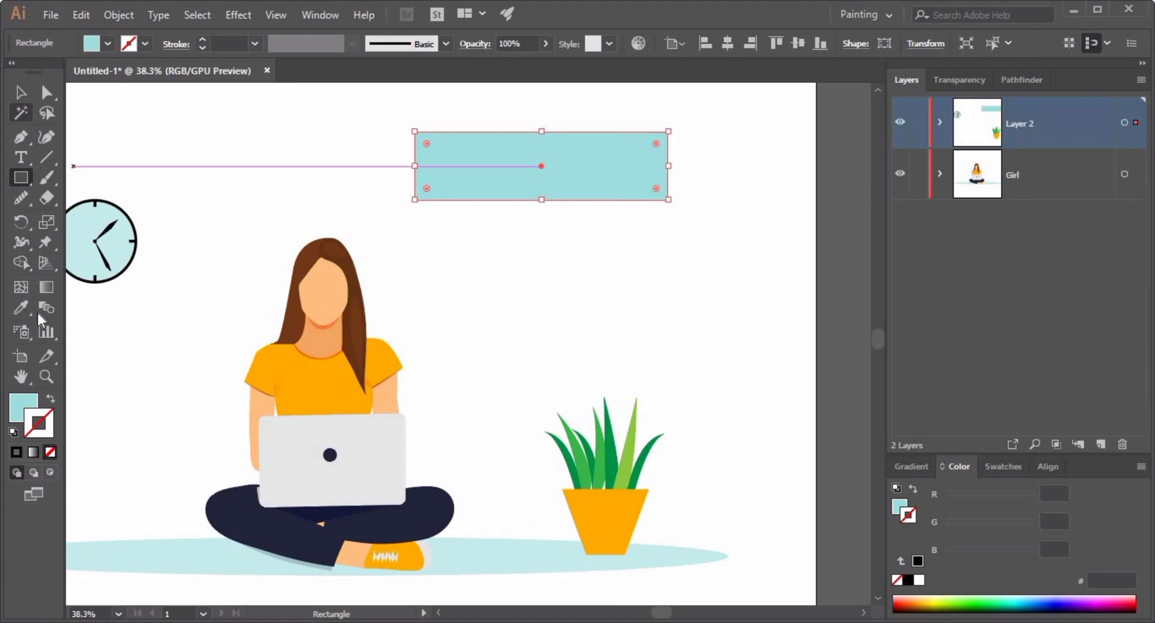
pyautogui.click(50, 400)
# Select all the clock's face, rim, marks and hands and group them.
pyautogui.click(21, 93)
pyautogui.click(162, 144)
pyautogui.moveTo(108, 243)
pyautogui.mouseDown()
pyautogui.moveTo(497, 279)
pyautogui.moveTo(775, 226)
pyautogui.mouseUp()
pyautogui.click(361, 240)
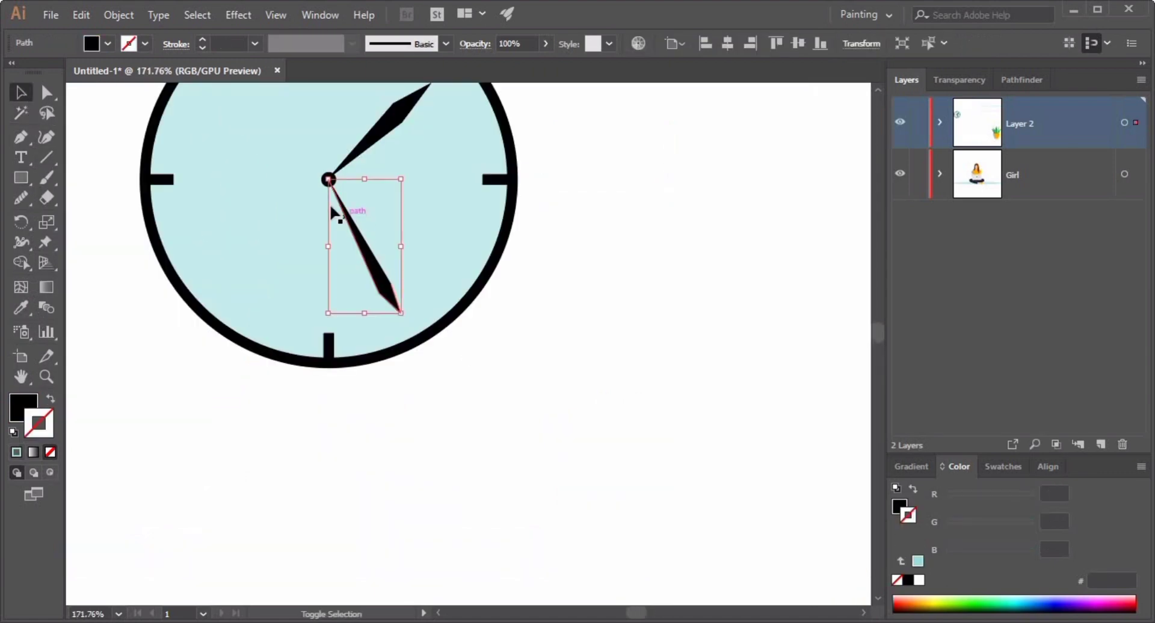
pyautogui.keyDown('shift'); pyautogui.click(373, 148); pyautogui.keyUp('shift')
pyautogui.keyDown('shift'); pyautogui.click(485, 180); pyautogui.keyUp('shift')
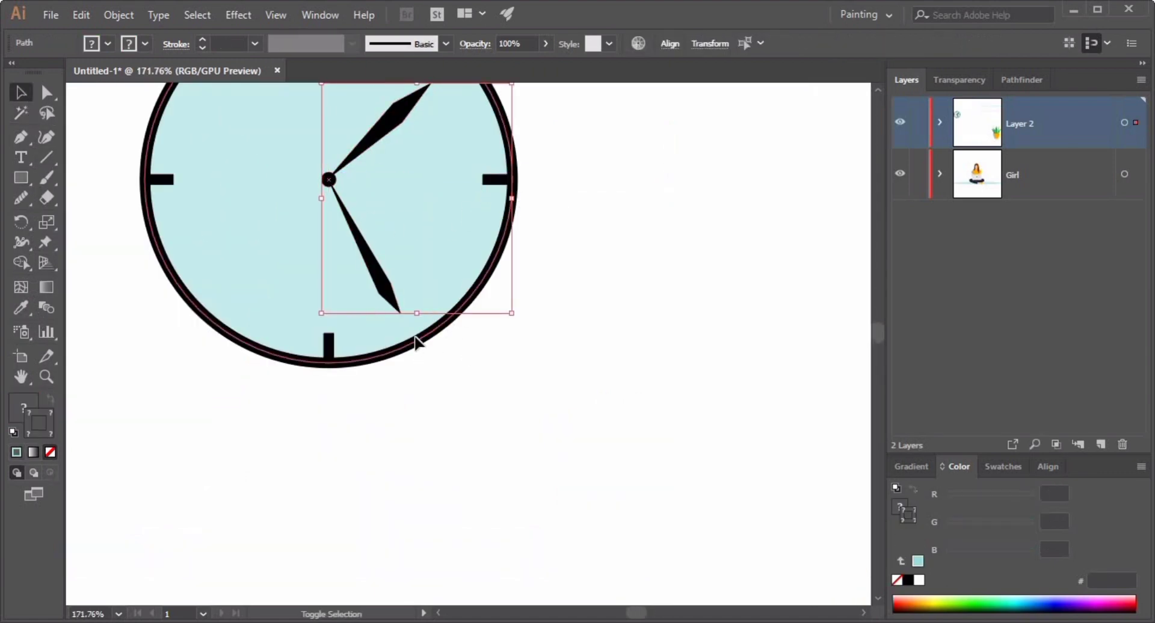
pyautogui.keyDown('shift'); pyautogui.click(328, 342); pyautogui.keyUp('shift')
pyautogui.keyDown('shift'); pyautogui.click(169, 179); pyautogui.keyUp('shift')
pyautogui.moveTo(304, 221); pyautogui.dragTo(265, 378)
pyautogui.keyDown('shift'); pyautogui.click(289, 173); pyautogui.keyUp('shift')
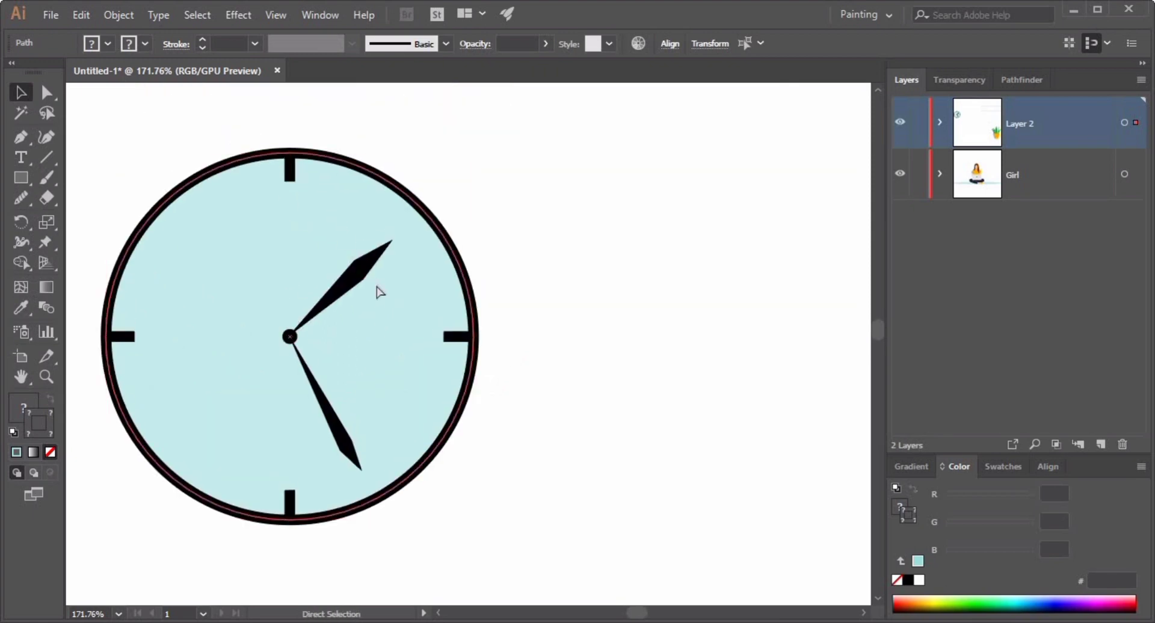
pyautogui.hotkey('ctrl', 'g')
# Try recolouring the grouped clock by sampling colours with the Eyedropper, then undo the changes.
pyautogui.press('v')
pyautogui.hotkey('ctrl', '0')
pyautogui.click(614, 574)
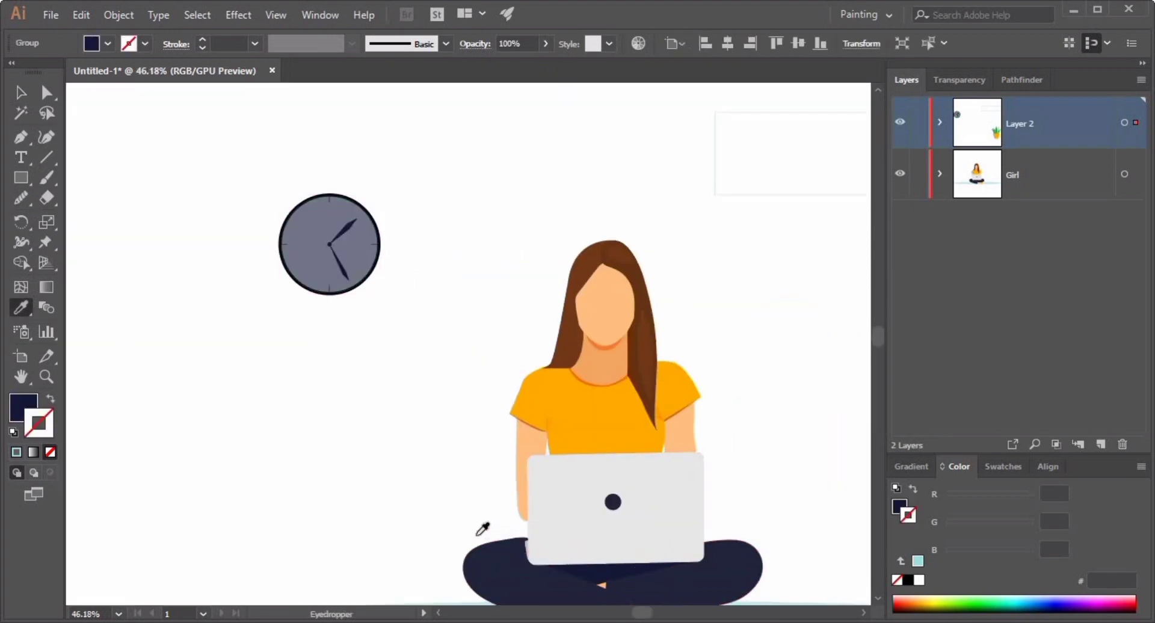
pyautogui.press('v')
pyautogui.press('i')
pyautogui.click(578, 529)
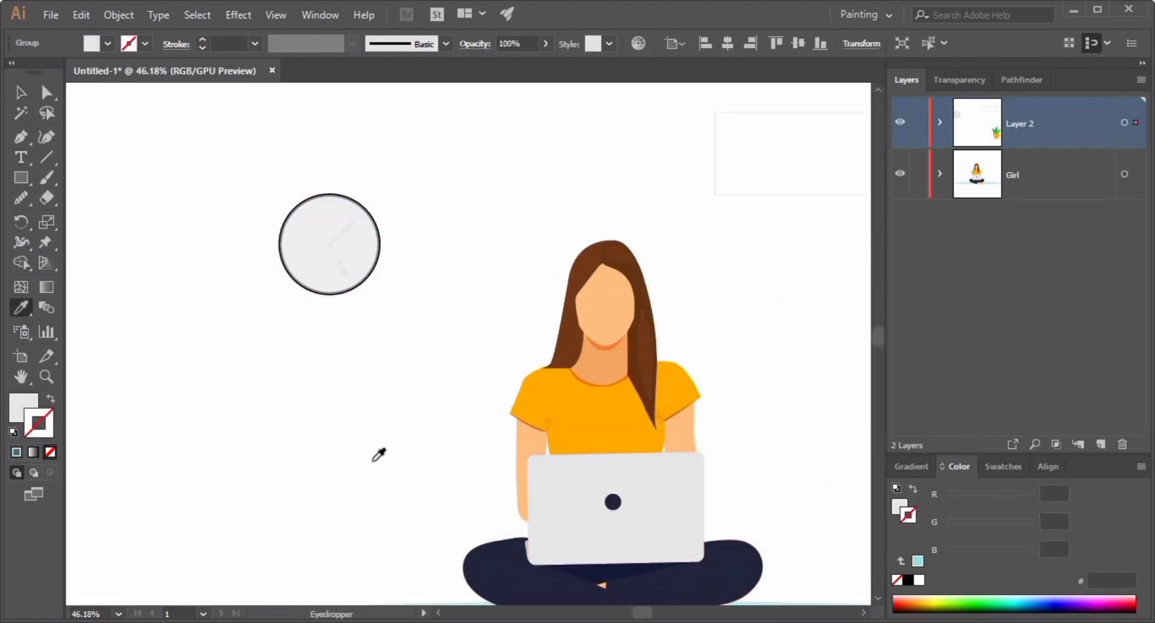
pyautogui.press('v')
pyautogui.click(322, 264)
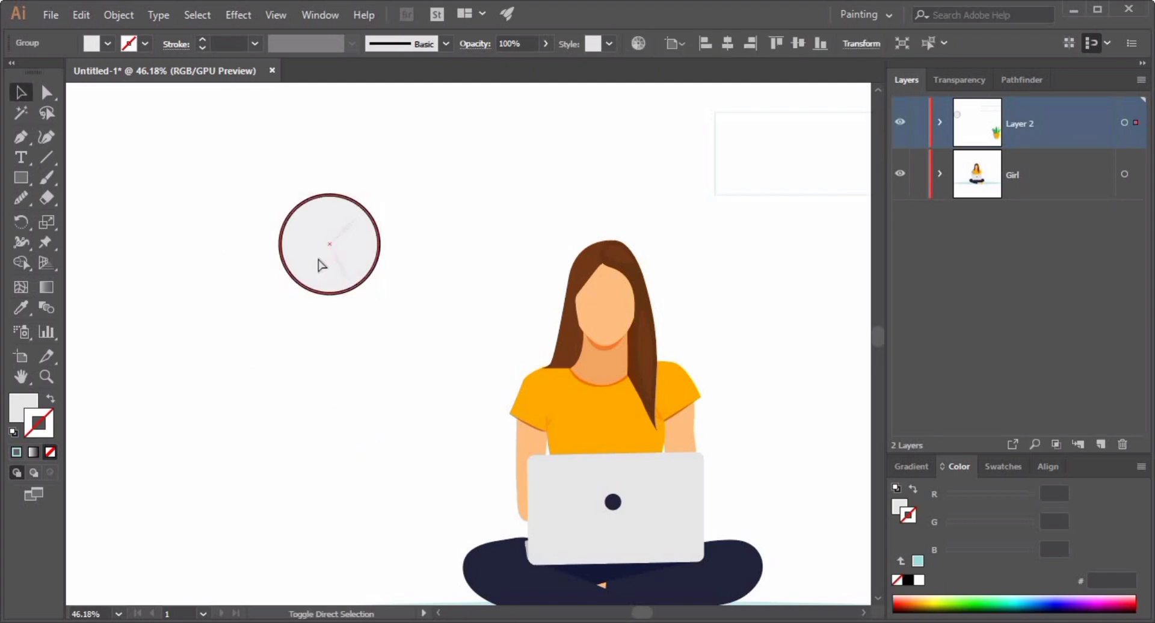
pyautogui.hotkey('ctrl', 'z')
pyautogui.hotkey('ctrl', 'z')
pyautogui.hotkey('ctrl', 'z')
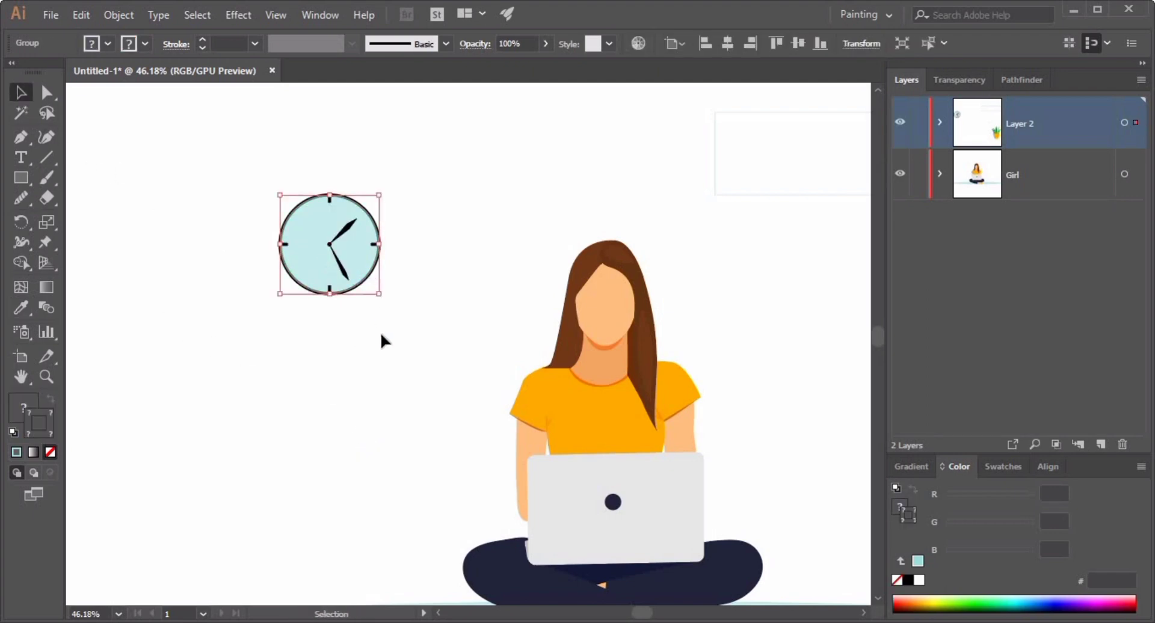
# Give the wall rectangle no fill and a dark navy stroke of 26 pt.
pyautogui.click(382, 333)
pyautogui.scroll(5, 383, 333)
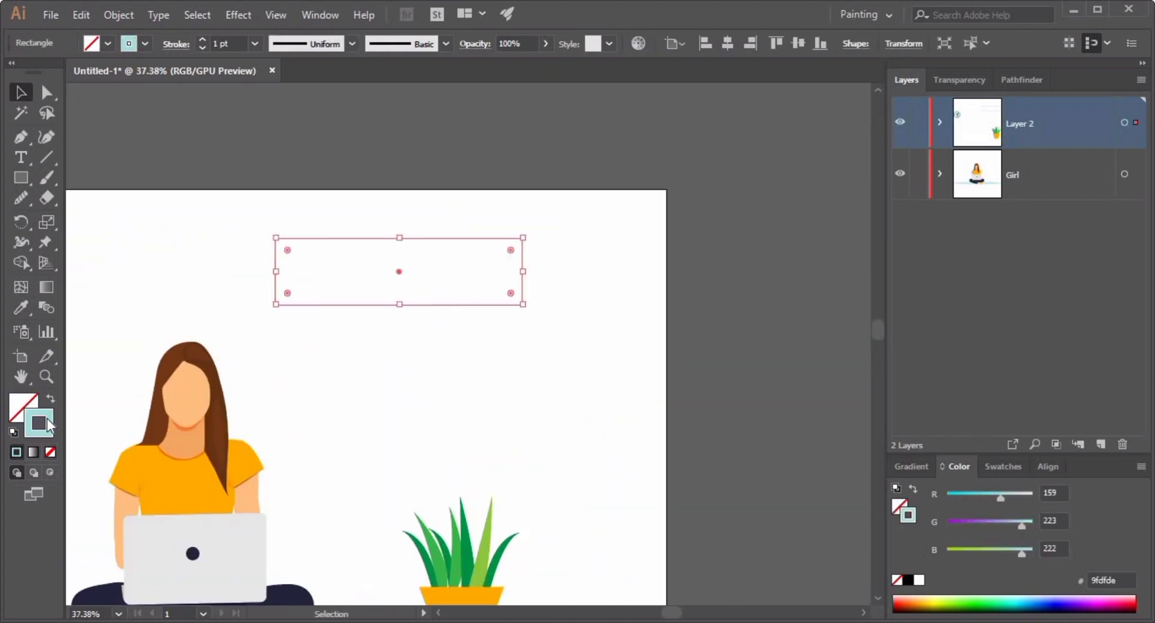
pyautogui.doubleClick(39, 423)
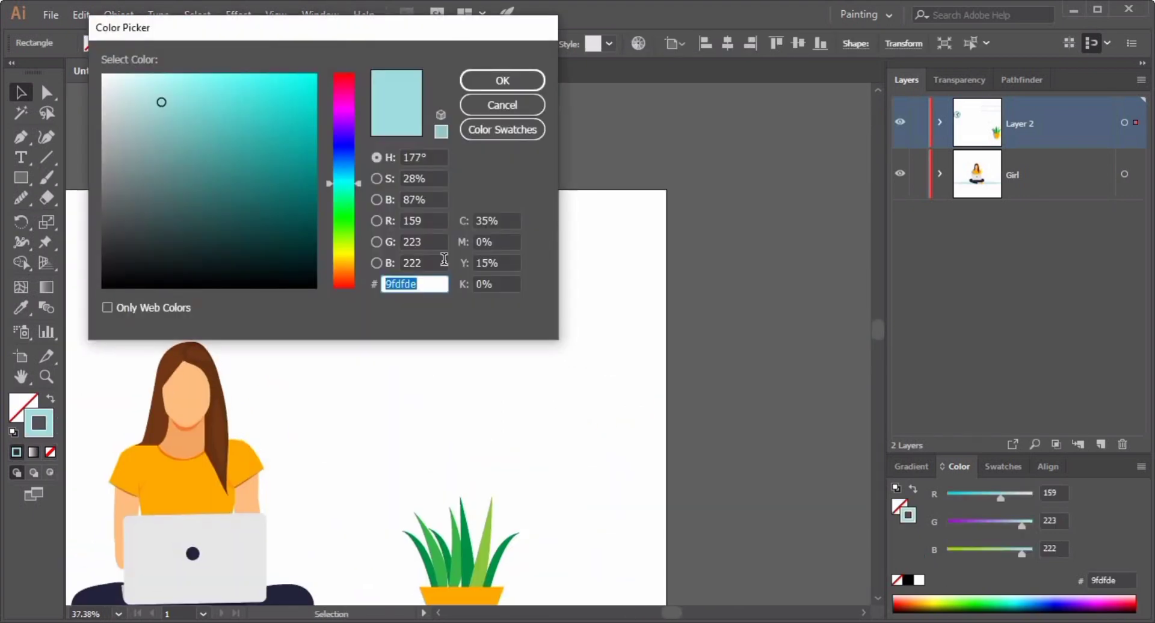
pyautogui.press('Return')
pyautogui.click(151, 502)
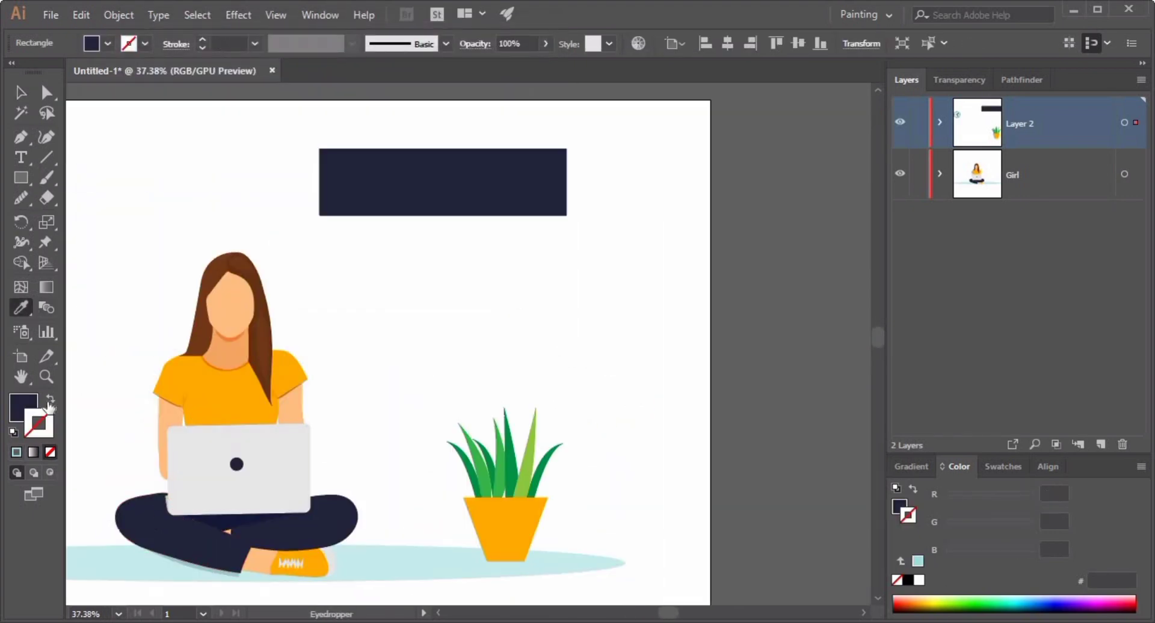
pyautogui.click(50, 402)
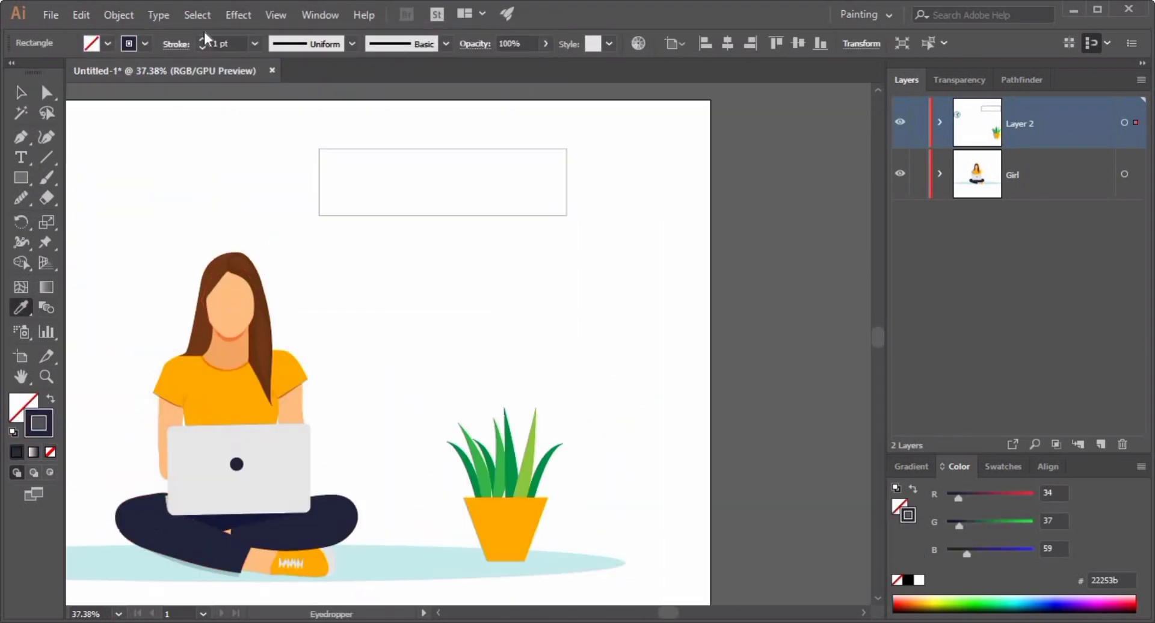
pyautogui.click(203, 37)
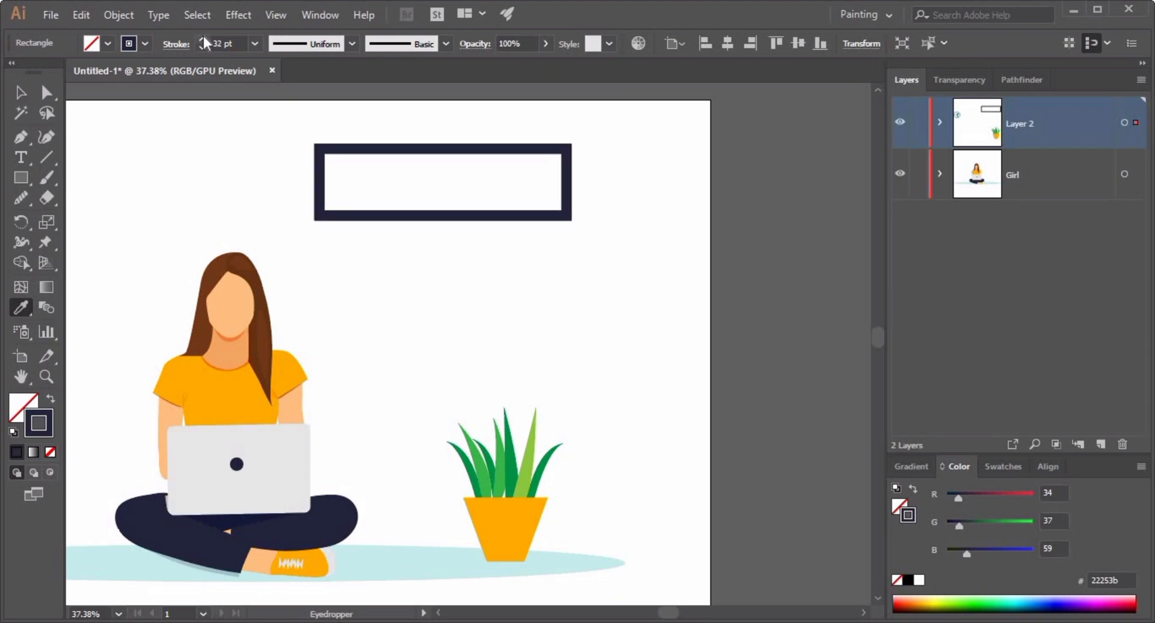
pyautogui.press('v')
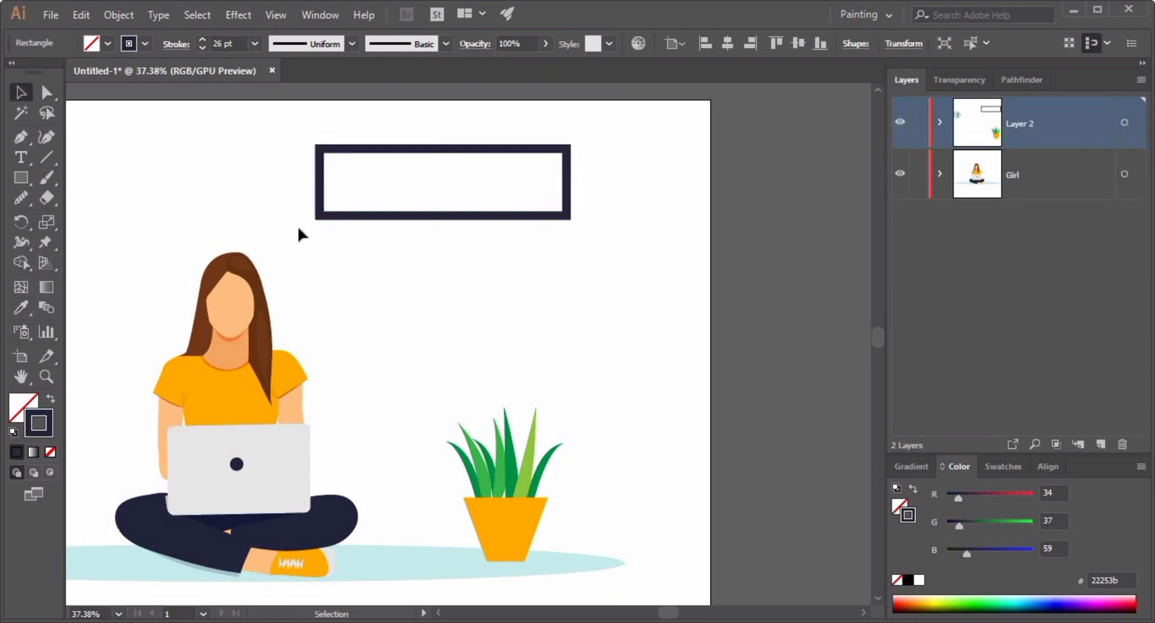
# Outline the rectangle's stroke to turn the frame into a filled shape.
pyautogui.click(112, 15)
pyautogui.click(180, 171)
pyautogui.press('Return')
pyautogui.click(452, 253)
pyautogui.click(445, 216)
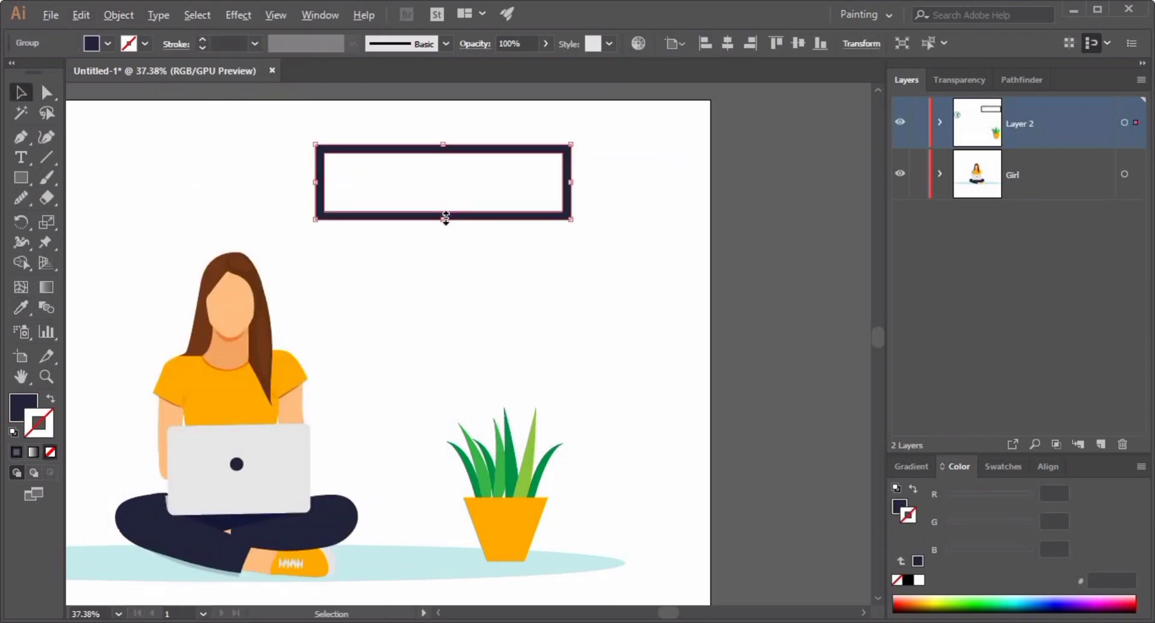
# Duplicate the frame slightly offset and fill the copy with lighter navy 353b5b.
pyautogui.moveTo(405, 223)
pyautogui.mouseDown()
pyautogui.moveTo(414, 235)
pyautogui.moveTo(408, 227)
pyautogui.mouseUp()
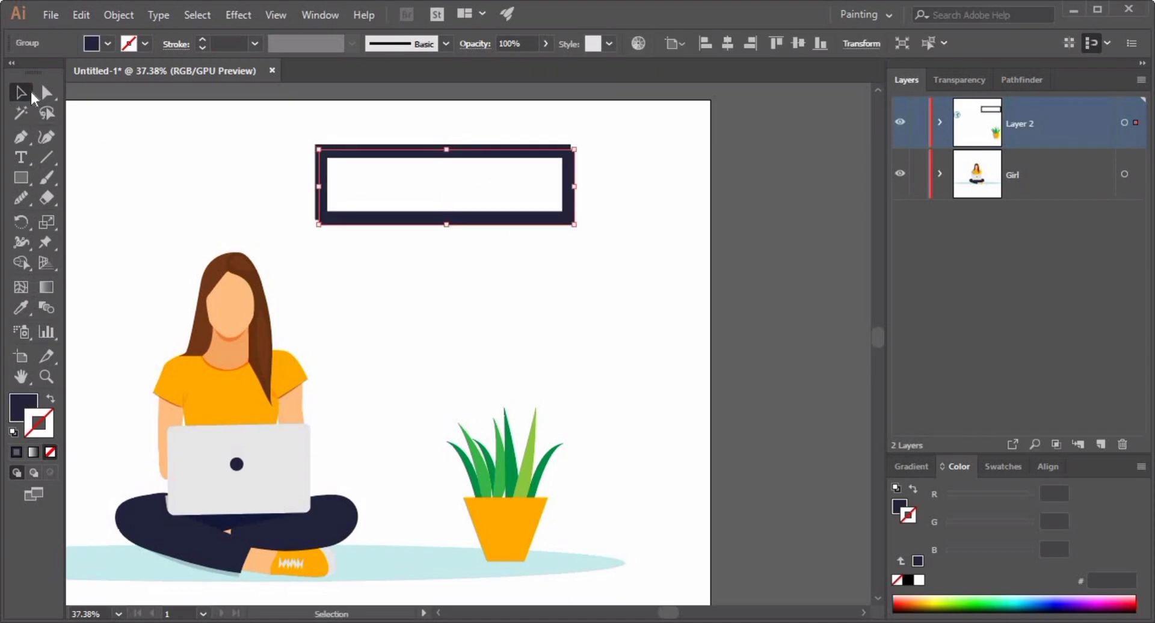
pyautogui.scroll(5, 373, 205)
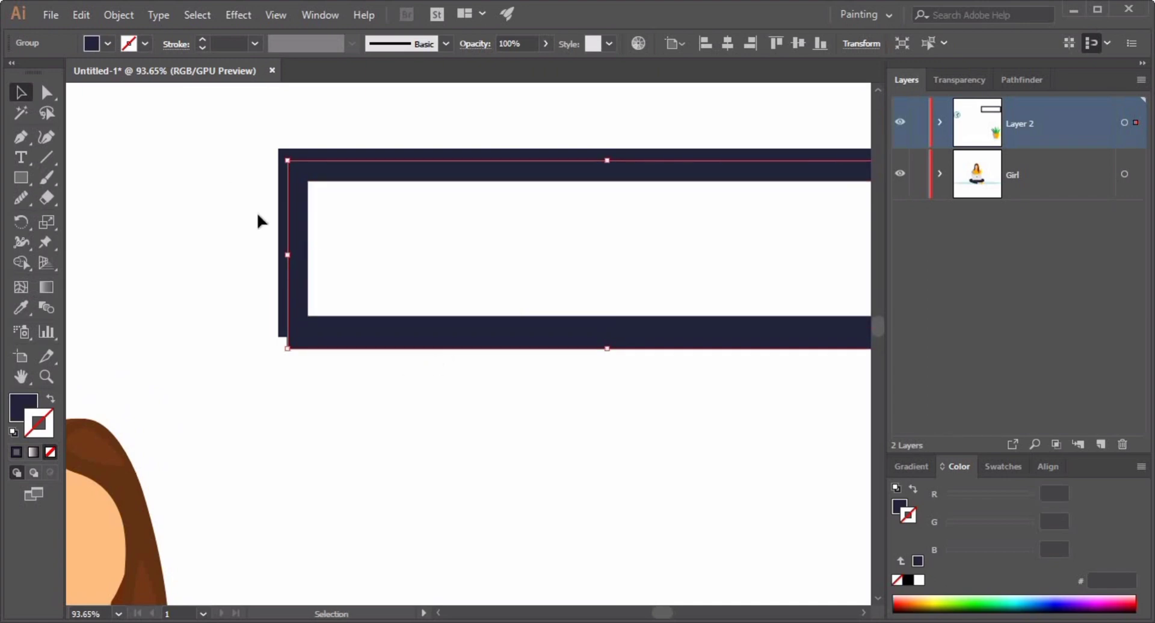
pyautogui.click(51, 400)
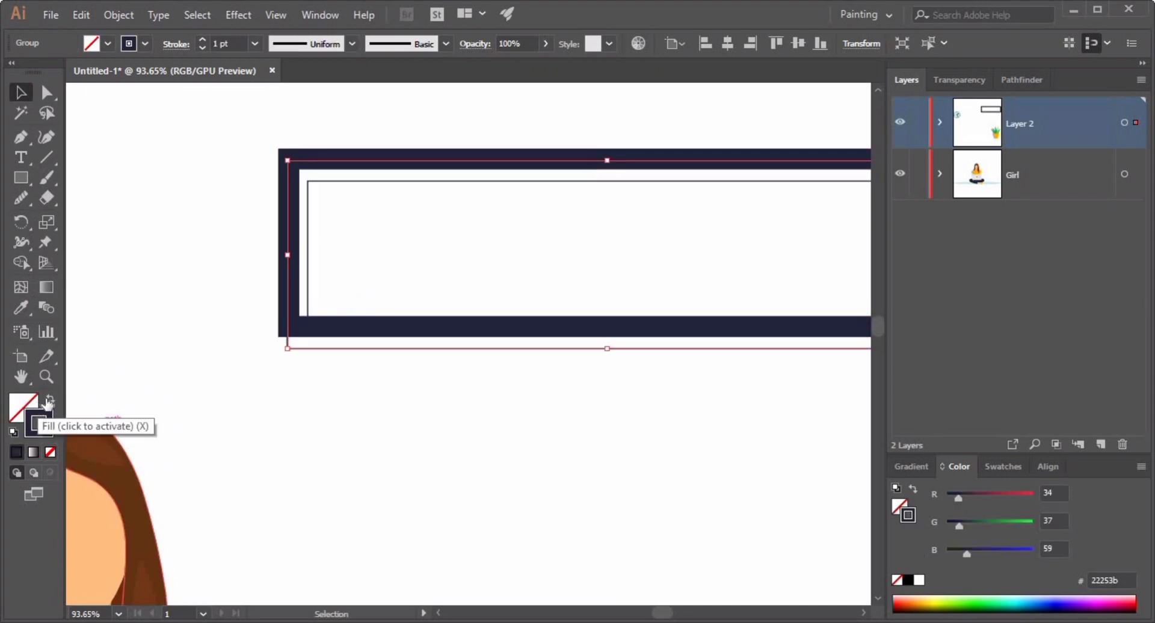
pyautogui.click(50, 399)
pyautogui.doubleClick(23, 407)
pyautogui.click(191, 211)
pyautogui.press('Return')
pyautogui.click(355, 402)
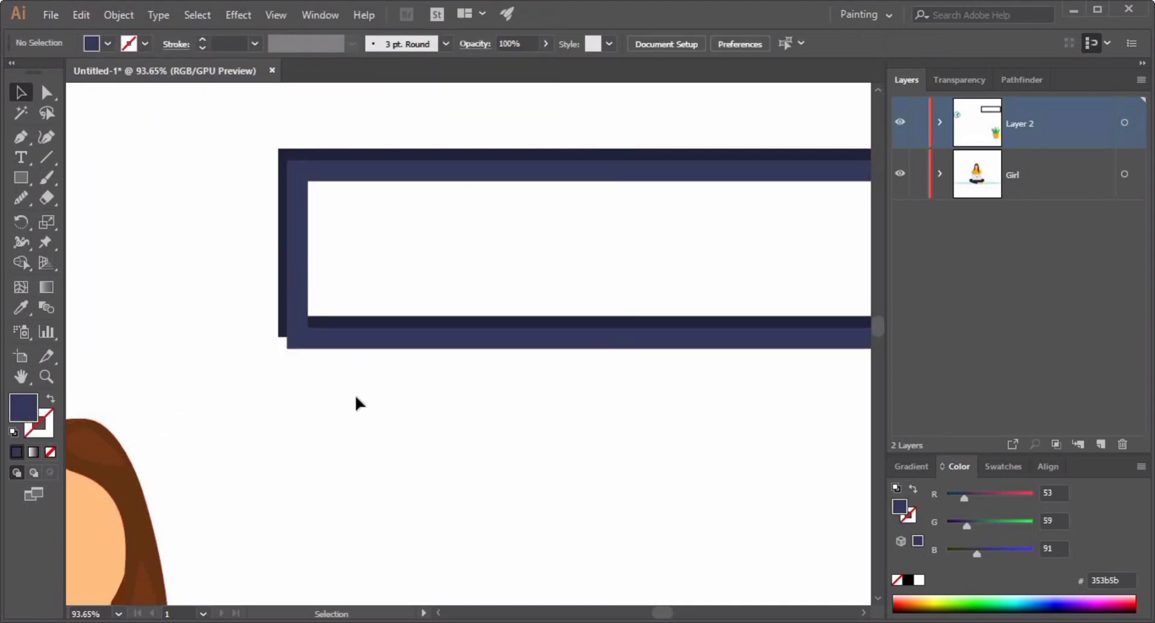
# Send the lighter frame backward and trim its overlapping parts with the Shape Builder tool.
pyautogui.click(345, 345)
pyautogui.hotkey('ctrl', '[')
pyautogui.moveTo(361, 371); pyautogui.dragTo(416, 321)
pyautogui.click(21, 263)
pyautogui.keyDown('alt'); pyautogui.click(335, 345); pyautogui.keyUp('alt')
pyautogui.moveTo(842, 269); pyautogui.dragTo(530, 344)
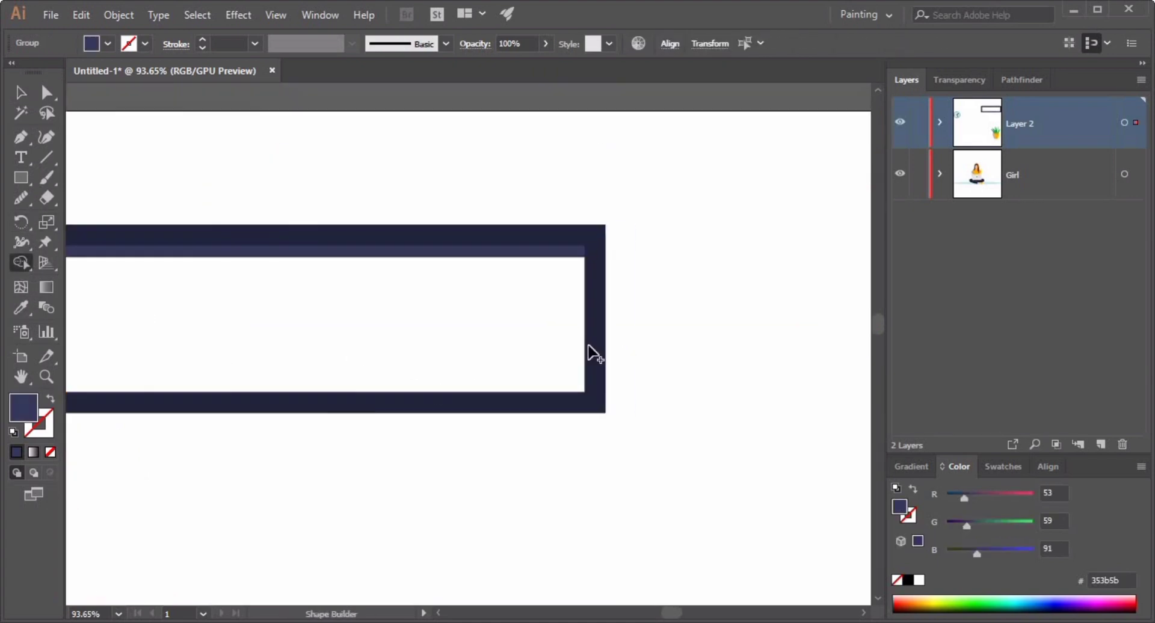
# Set the lighter inner frame strip's opacity to 50%.
pyautogui.click(21, 93)
pyautogui.click(236, 263)
pyautogui.moveTo(237, 263); pyautogui.dragTo(192, 259)
pyautogui.moveTo(193, 258); pyautogui.dragTo(337, 210)
pyautogui.click(337, 210)
pyautogui.click(957, 80)
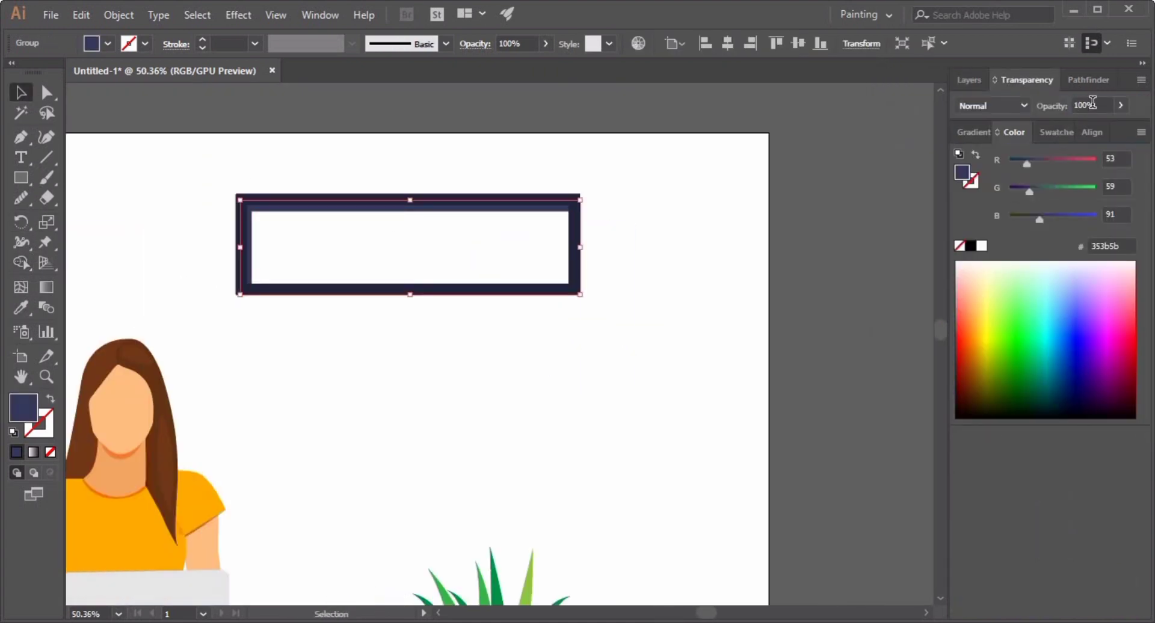
pyautogui.write('50')
pyautogui.press('Return')
pyautogui.click(701, 286)
pyautogui.moveTo(634, 335); pyautogui.dragTo(499, 313)
pyautogui.moveTo(499, 313); pyautogui.dragTo(512, 198)
pyautogui.moveTo(451, 135); pyautogui.dragTo(740, 452)
pyautogui.moveTo(572, 413); pyautogui.dragTo(573, 494)
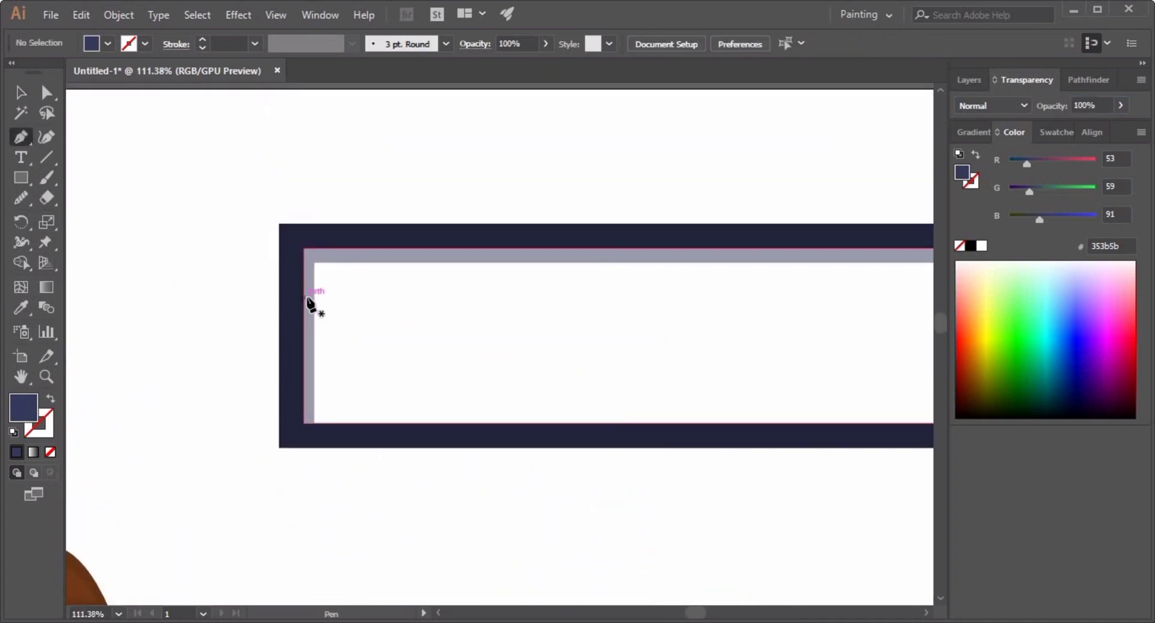
pyautogui.moveTo(304, 293); pyautogui.dragTo(327, 288)
pyautogui.click(373, 417)
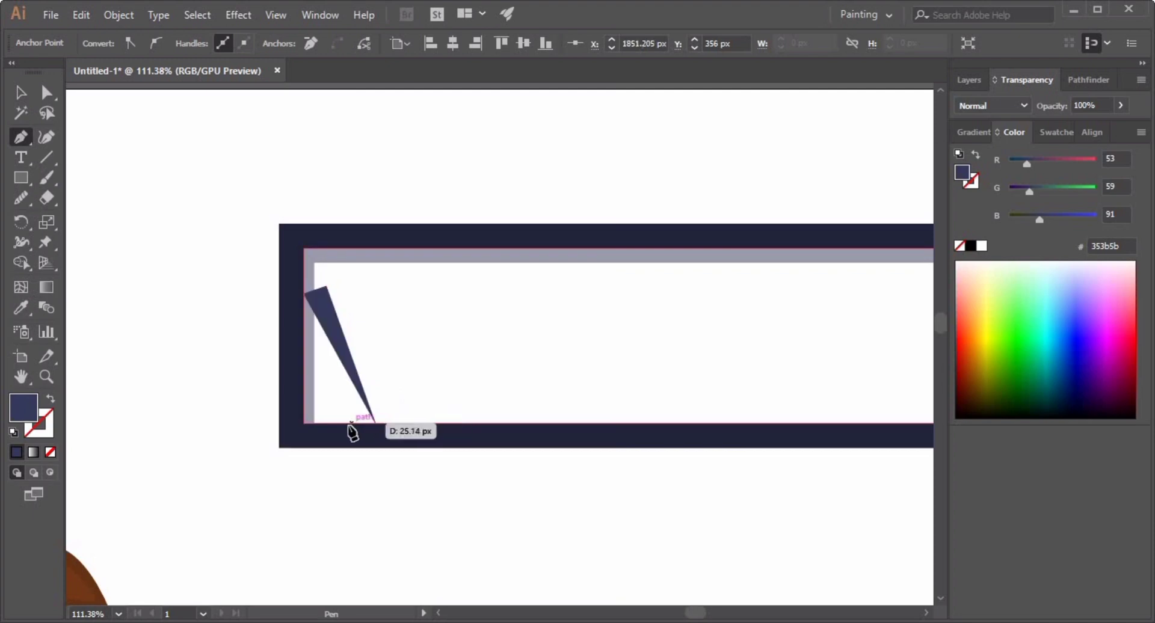
pyautogui.click(354, 424)
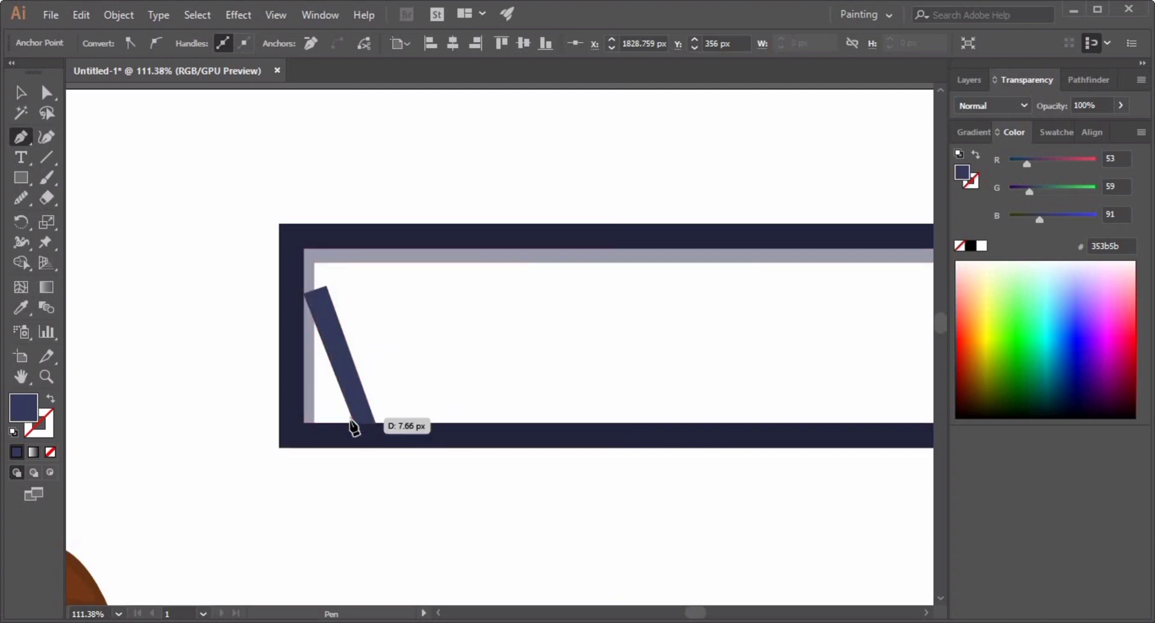
pyautogui.hotkey('ctrl', 'z')
pyautogui.hotkey('ctrl', 'z')
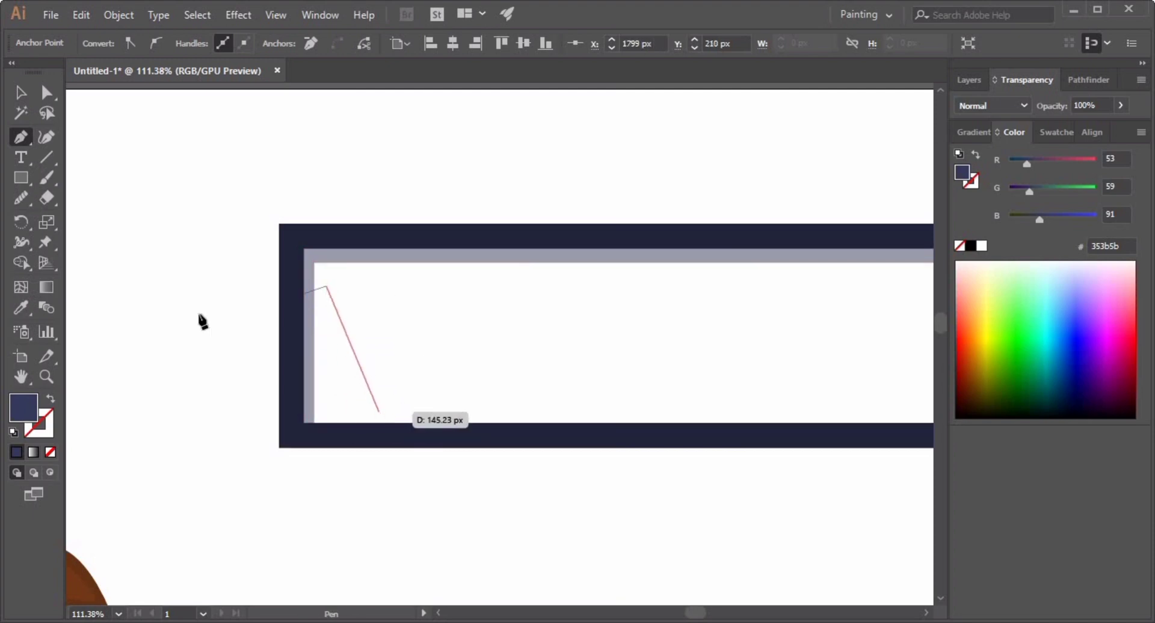
pyautogui.click(21, 92)
pyautogui.click(323, 287)
pyautogui.press('Delete')
# Draw a tall narrow rectangle along the inside of the frame's left edge.
pyautogui.click(21, 177)
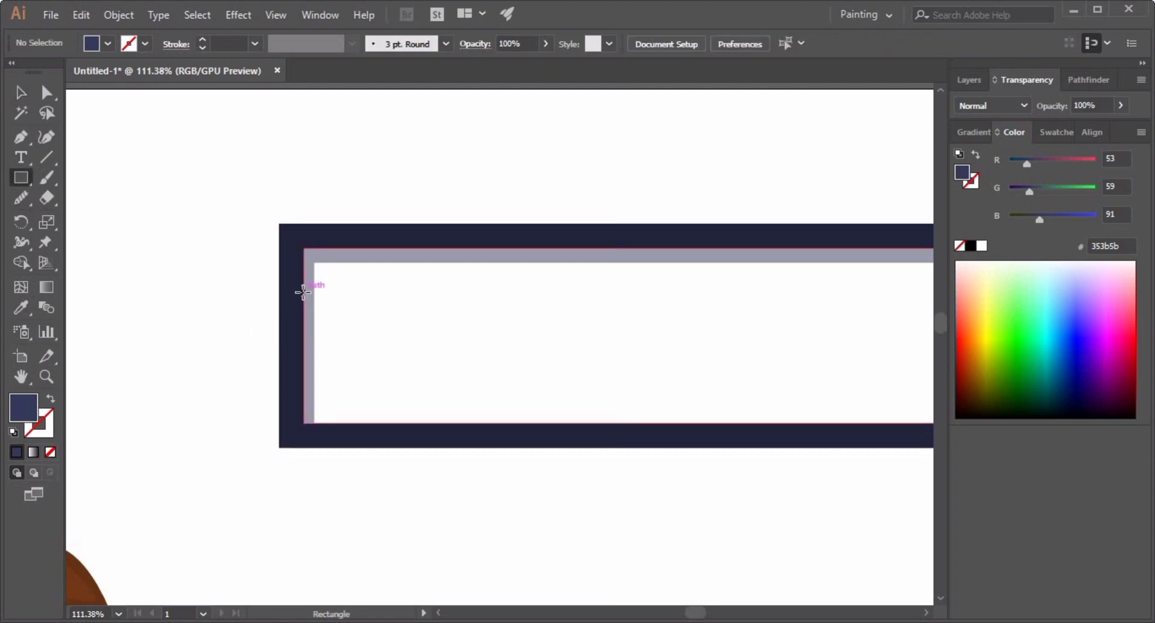
pyautogui.moveTo(303, 294); pyautogui.dragTo(327, 422)
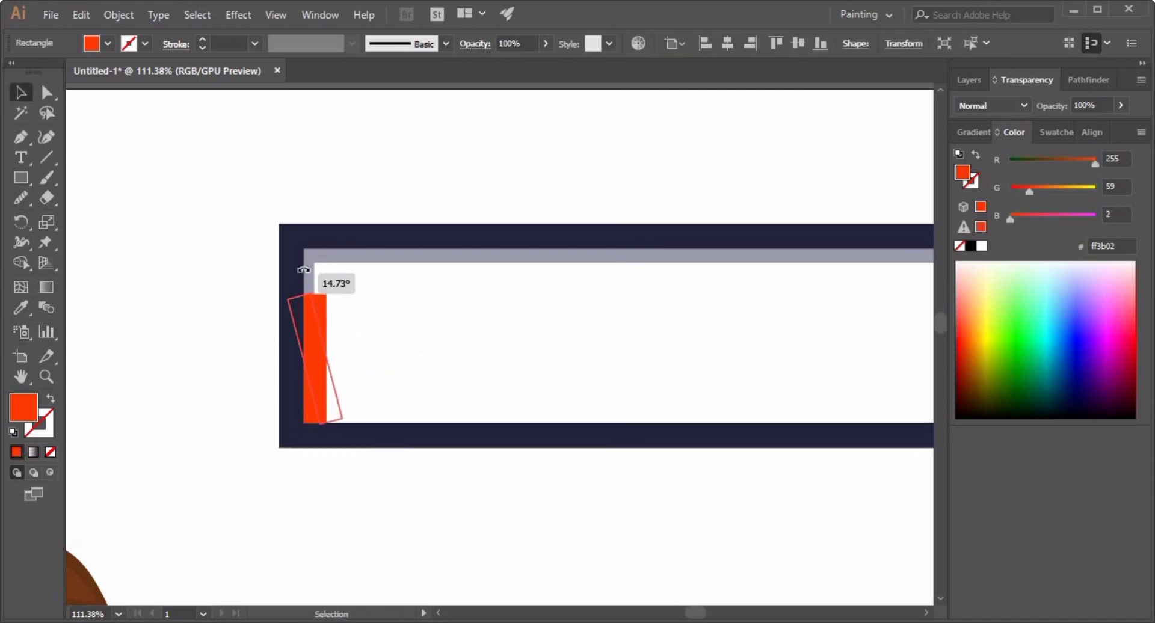
# Rotate the narrow rectangle about 15° and shift it so it leans inside the frame.
pyautogui.moveTo(304, 270); pyautogui.dragTo(300, 270)
pyautogui.moveTo(316, 347); pyautogui.dragTo(409, 360)
pyautogui.click(363, 360)
pyautogui.hotkey('ctrl', 'space')
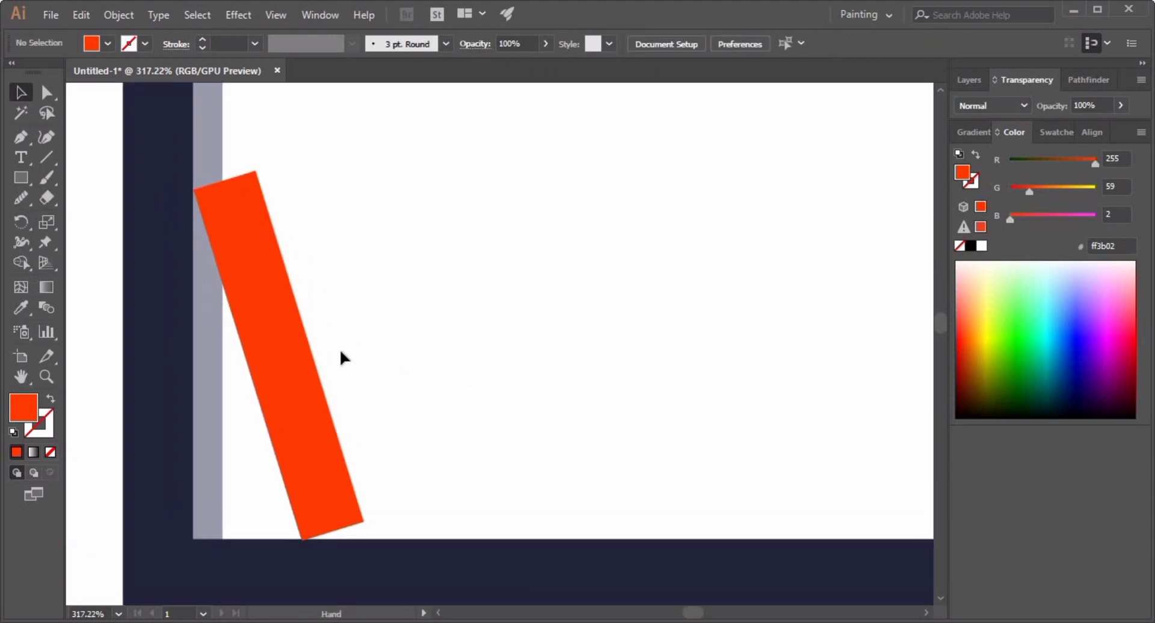
# Curve the leaning strip's top edge inward with the Curvature tool.
pyautogui.click(298, 355)
pyautogui.click(46, 138)
pyautogui.moveTo(224, 180); pyautogui.dragTo(227, 194)
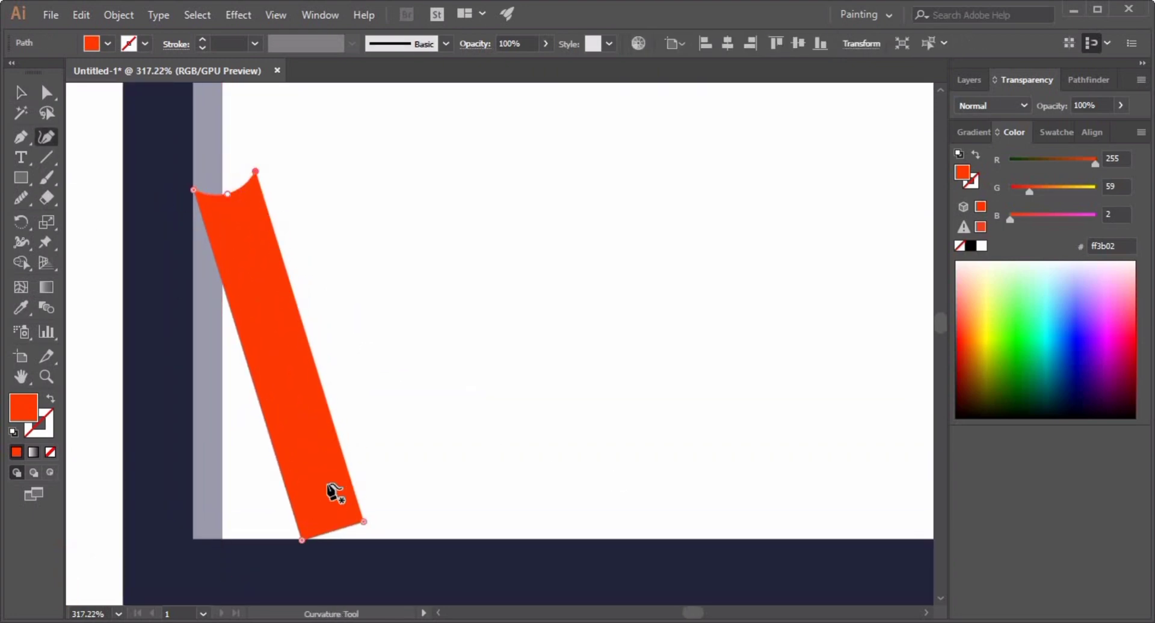
pyautogui.click(22, 93)
pyautogui.click(454, 364)
# Nudge the leaning strip so its base rests on the frame's lower edge.
pyautogui.hotkey('ctrl', 'space')
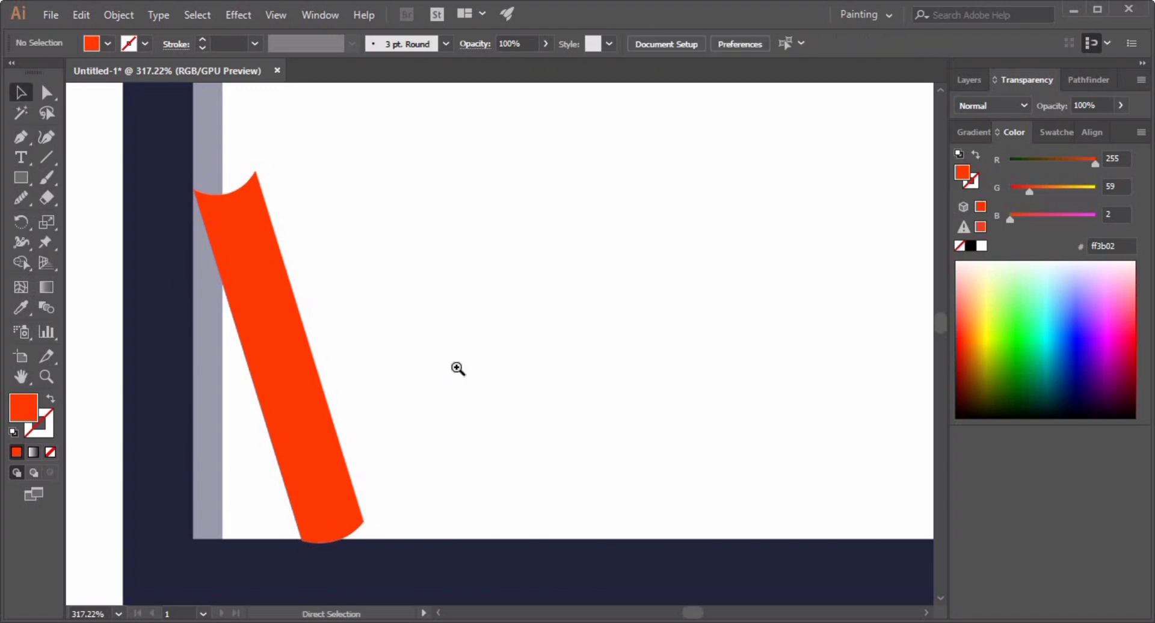
pyautogui.moveTo(457, 368); pyautogui.dragTo(442, 368)
pyautogui.scroll(-3, 433, 355)
pyautogui.doubleClick(371, 294)
pyautogui.doubleClick(424, 279)
pyautogui.click(352, 283)
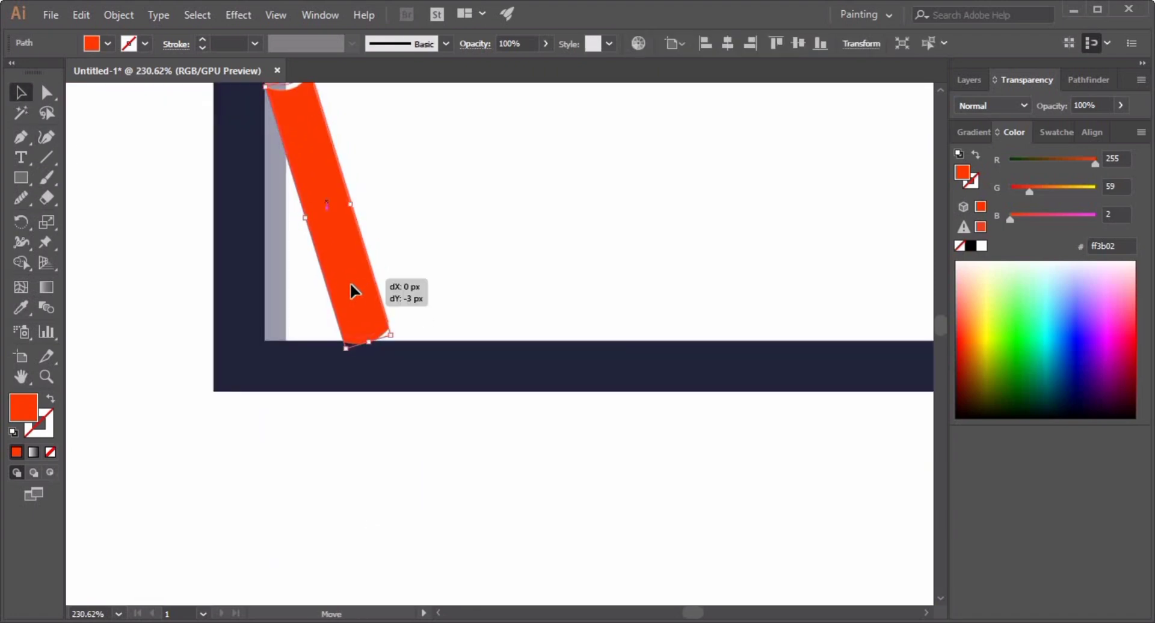
pyautogui.click(377, 361)
# Adjust the leaning strip's position and bottom corner so it fits against the frame.
pyautogui.hotkey('ctrl', 'space')
pyautogui.moveTo(309, 302); pyautogui.dragTo(404, 319)
pyautogui.hotkey('ctrl', 'space')
pyautogui.moveTo(572, 291); pyautogui.dragTo(511, 295)
pyautogui.scroll(4, 481, 337)
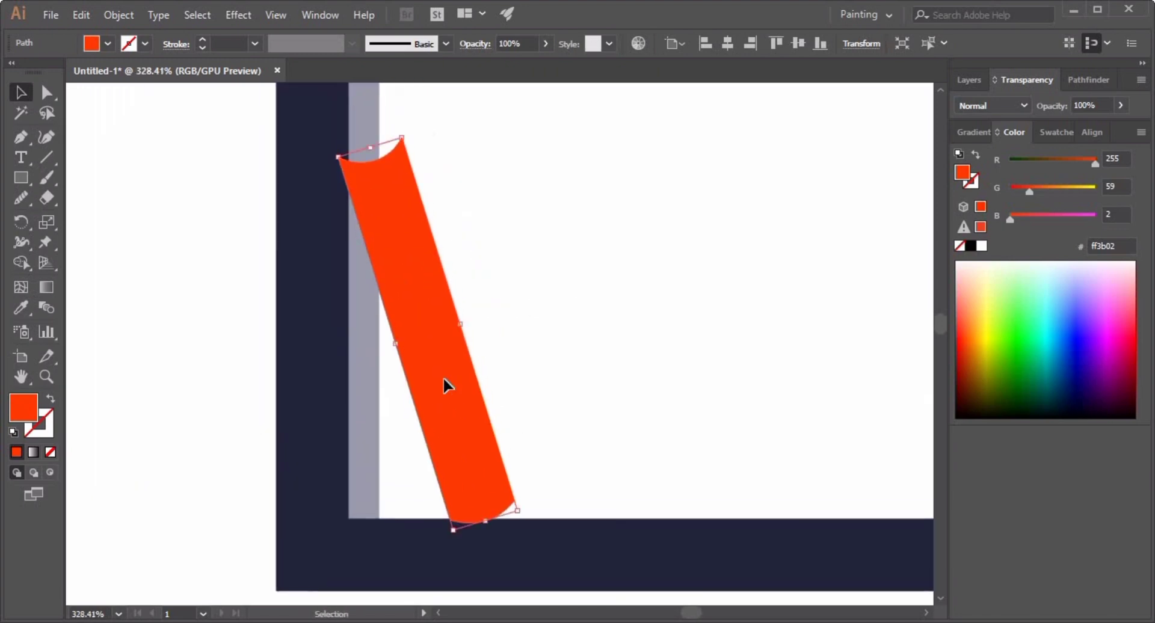
pyautogui.moveTo(443, 379); pyautogui.dragTo(455, 367)
pyautogui.click(516, 373)
pyautogui.click(491, 380)
pyautogui.moveTo(506, 512); pyautogui.dragTo(508, 516)
pyautogui.click(651, 405)
pyautogui.hotkey('ctrl', 'space')
pyautogui.moveTo(718, 431); pyautogui.dragTo(508, 443)
pyautogui.click(423, 399)
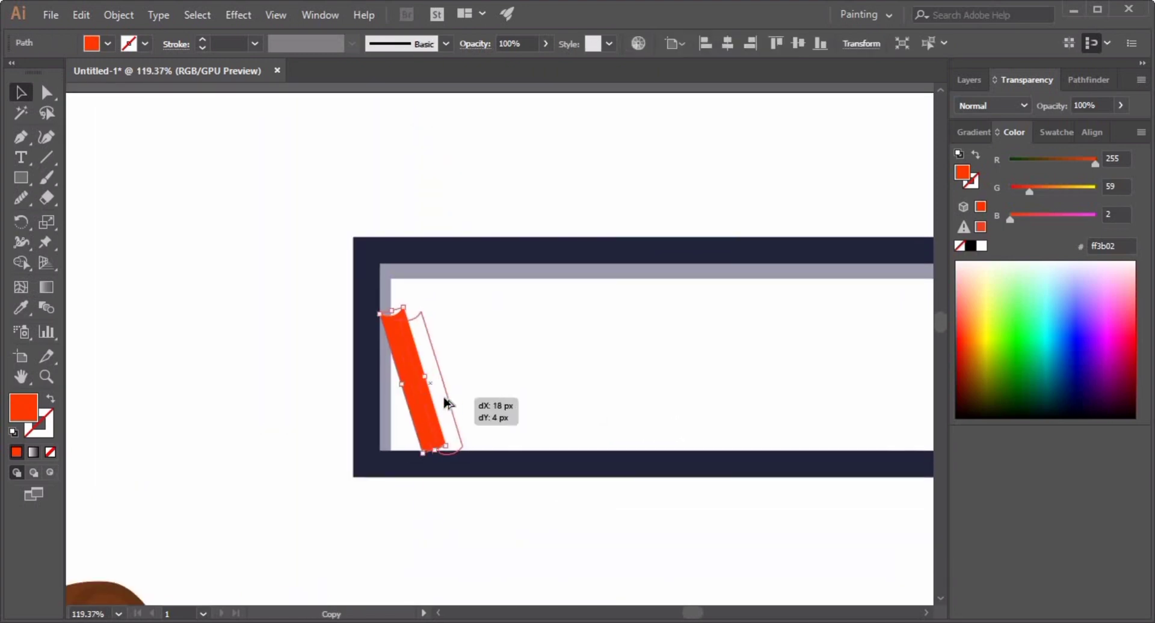
# Duplicate the leaning strip as a narrower book beside it and fill the copy dark navy.
pyautogui.moveTo(446, 402); pyautogui.dragTo(587, 497)
pyautogui.click(555, 399)
pyautogui.hotkey('ctrl', 'space')
pyautogui.click(418, 412)
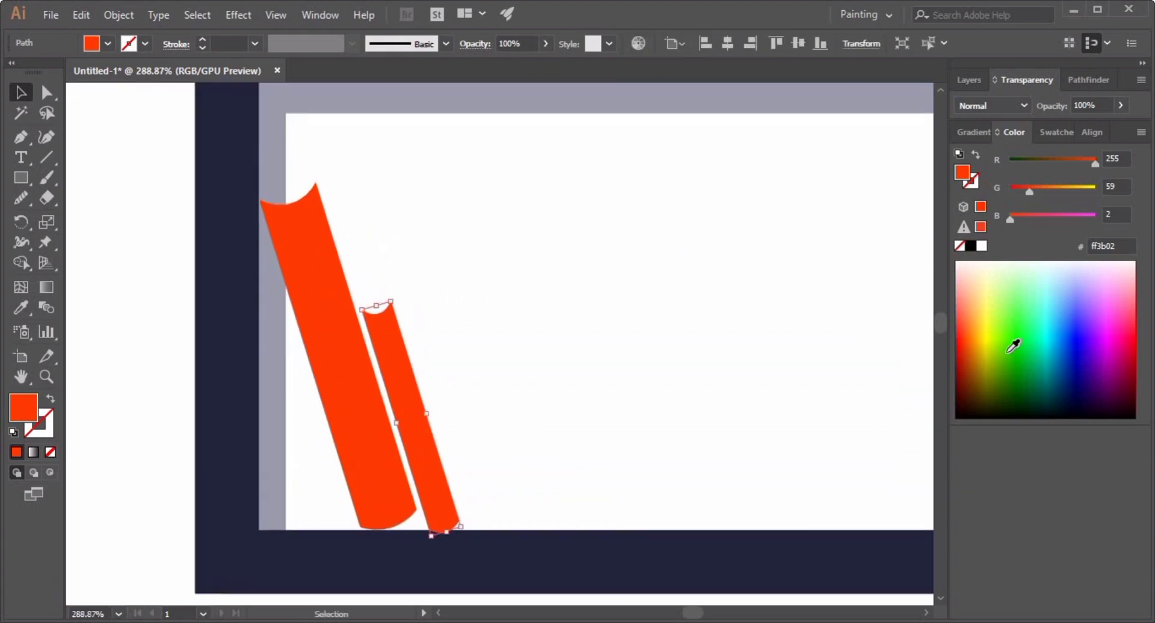
pyautogui.click(1075, 401)
pyautogui.click(564, 304)
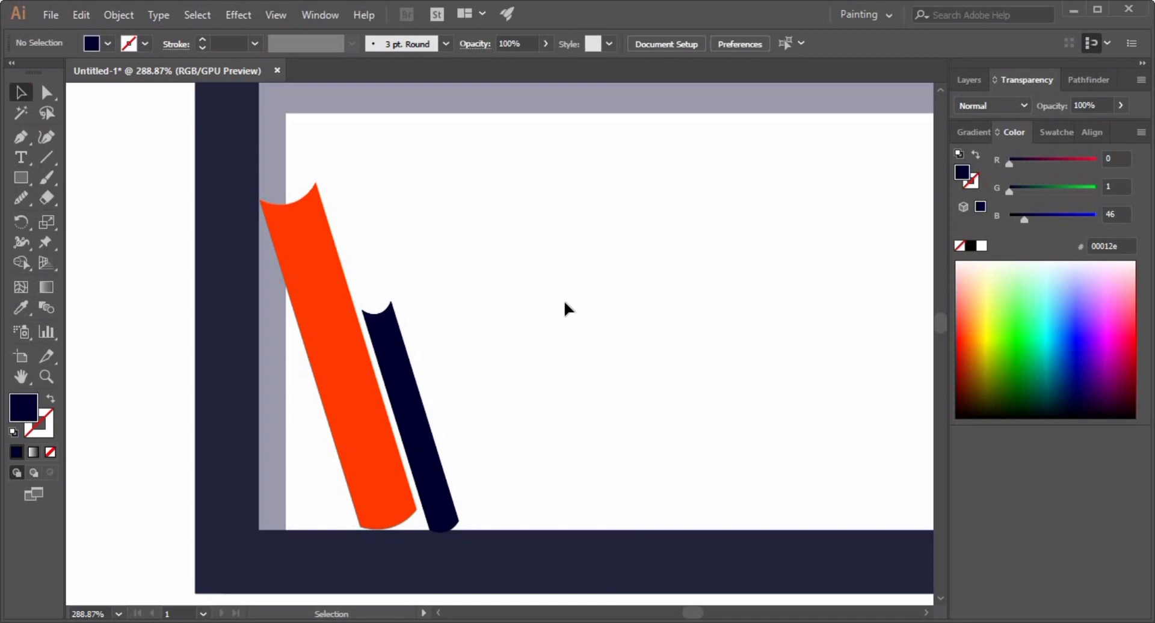
# Duplicate the orange book twice beside the others and fill the copies dark green.
pyautogui.click(353, 372)
pyautogui.moveTo(351, 366); pyautogui.dragTo(504, 391)
pyautogui.doubleClick(404, 407)
pyautogui.doubleClick(505, 380)
pyautogui.moveTo(457, 381); pyautogui.dragTo(521, 387)
pyautogui.click(1007, 393)
pyautogui.click(485, 387)
pyautogui.click(389, 355)
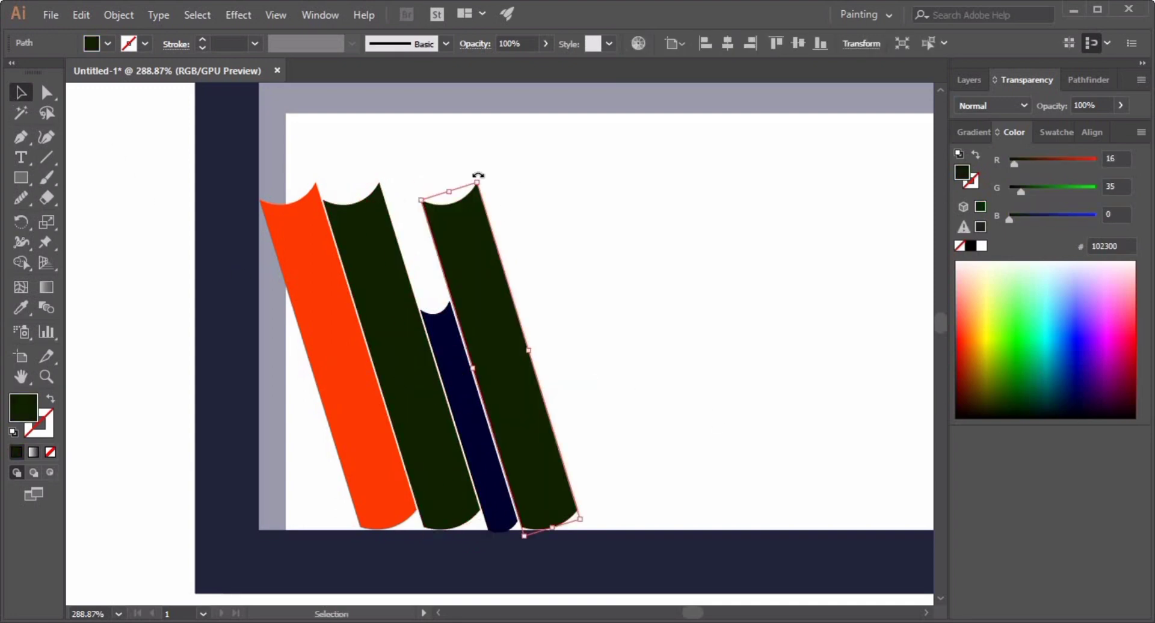
# Rotate the rightmost book upright, shift it along the shelf, and fill it salmon pink.
pyautogui.moveTo(476, 175); pyautogui.dragTo(532, 211)
pyautogui.moveTo(523, 287); pyautogui.dragTo(547, 311)
pyautogui.click(968, 347)
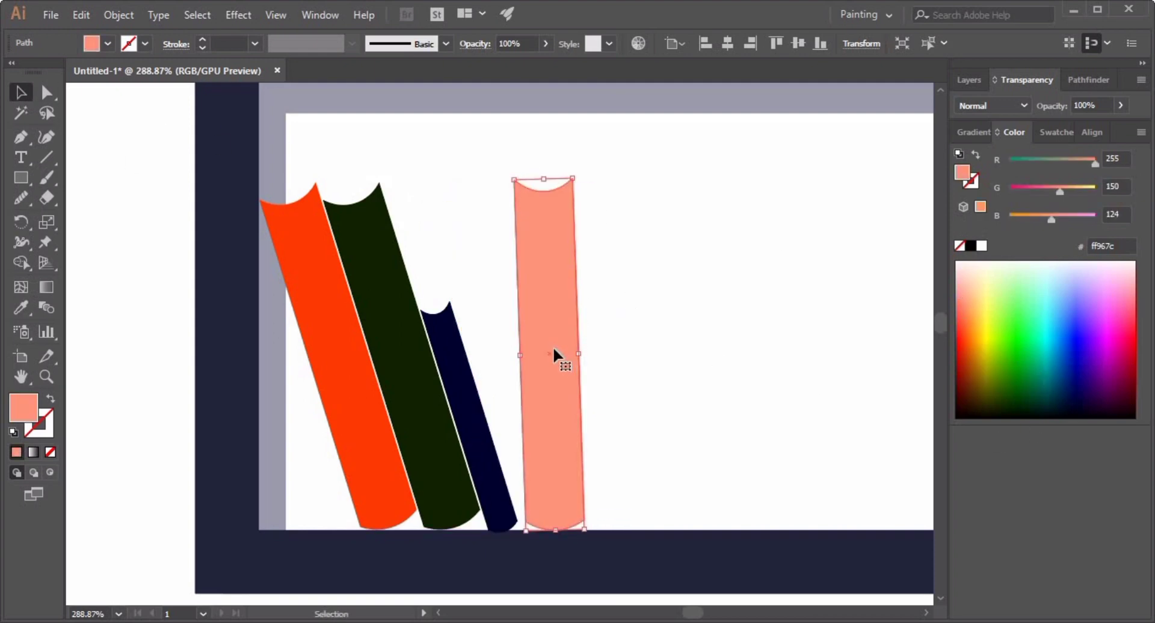
# Duplicate the upright salmon book three times in a row beside it.
pyautogui.moveTo(553, 348); pyautogui.dragTo(614, 349)
pyautogui.hotkey('ctrl', 'd')
pyautogui.hotkey('ctrl', 'd')
pyautogui.moveTo(812, 359); pyautogui.dragTo(751, 373)
pyautogui.moveTo(927, 349); pyautogui.dragTo(593, 361)
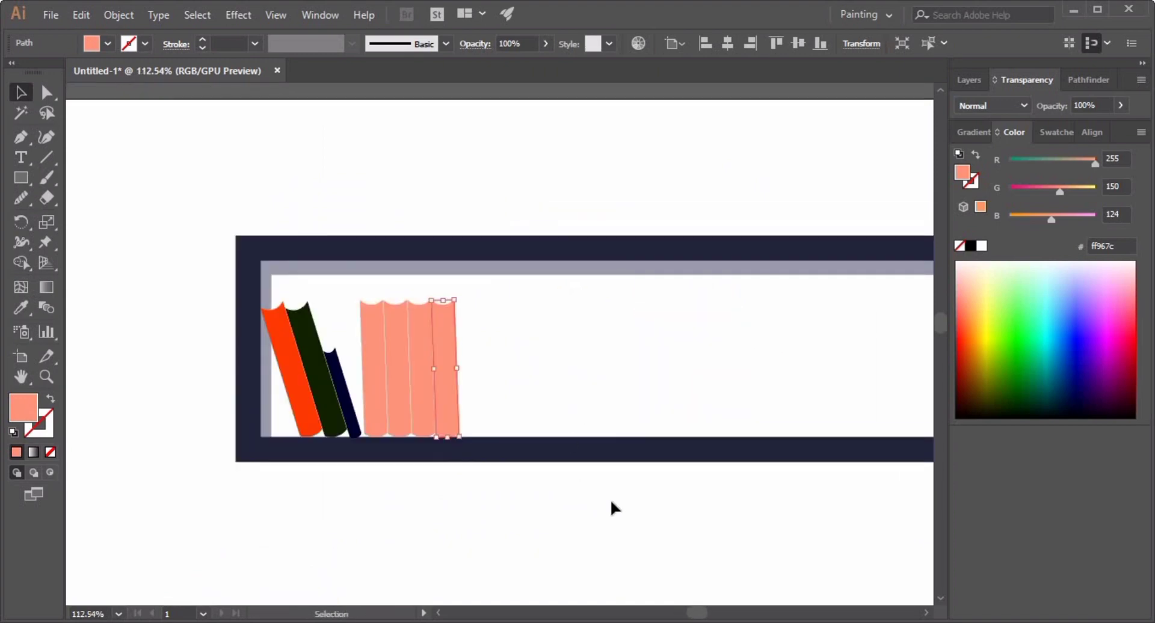
# Give each upright book a different fill color, including blue and dark maroon.
pyautogui.click(421, 343)
pyautogui.click(1127, 400)
pyautogui.click(398, 359)
pyautogui.click(1057, 365)
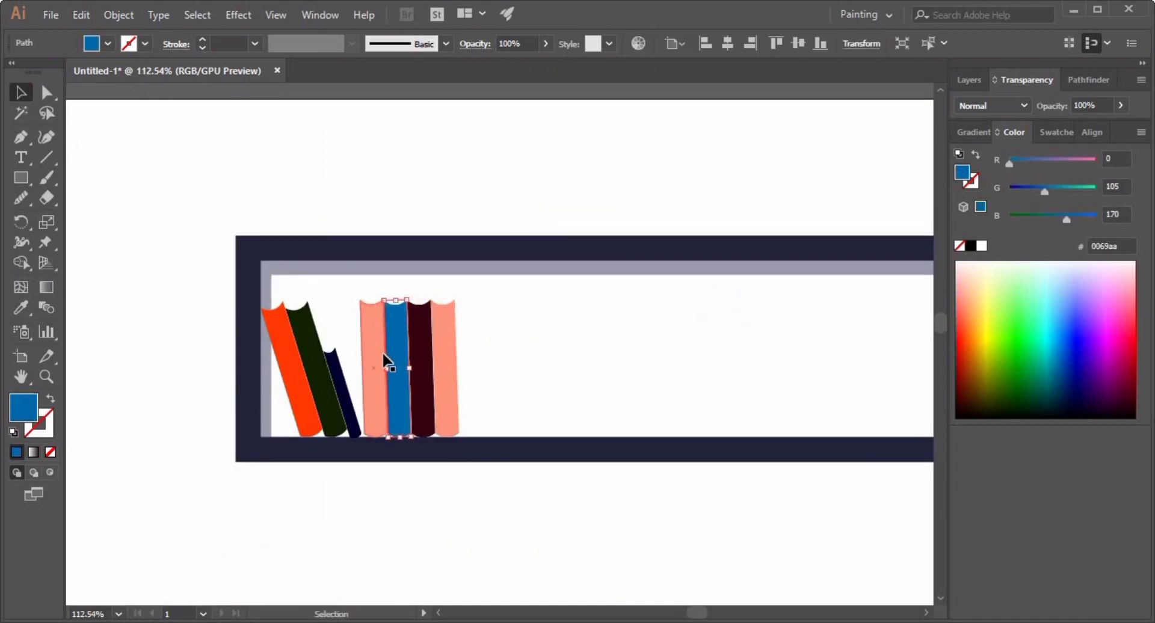
pyautogui.click(375, 349)
pyautogui.click(1105, 288)
pyautogui.click(446, 367)
pyautogui.click(968, 391)
# Place a small copy of the potted plant on the right side of the shelf.
pyautogui.click(346, 153)
pyautogui.moveTo(727, 350); pyautogui.dragTo(666, 391)
pyautogui.moveTo(752, 453); pyautogui.dragTo(478, 137)
pyautogui.scroll(-3, 533, 339)
pyautogui.click(541, 475)
pyautogui.moveTo(536, 224); pyautogui.dragTo(582, 443)
pyautogui.moveTo(581, 290); pyautogui.dragTo(531, 346)
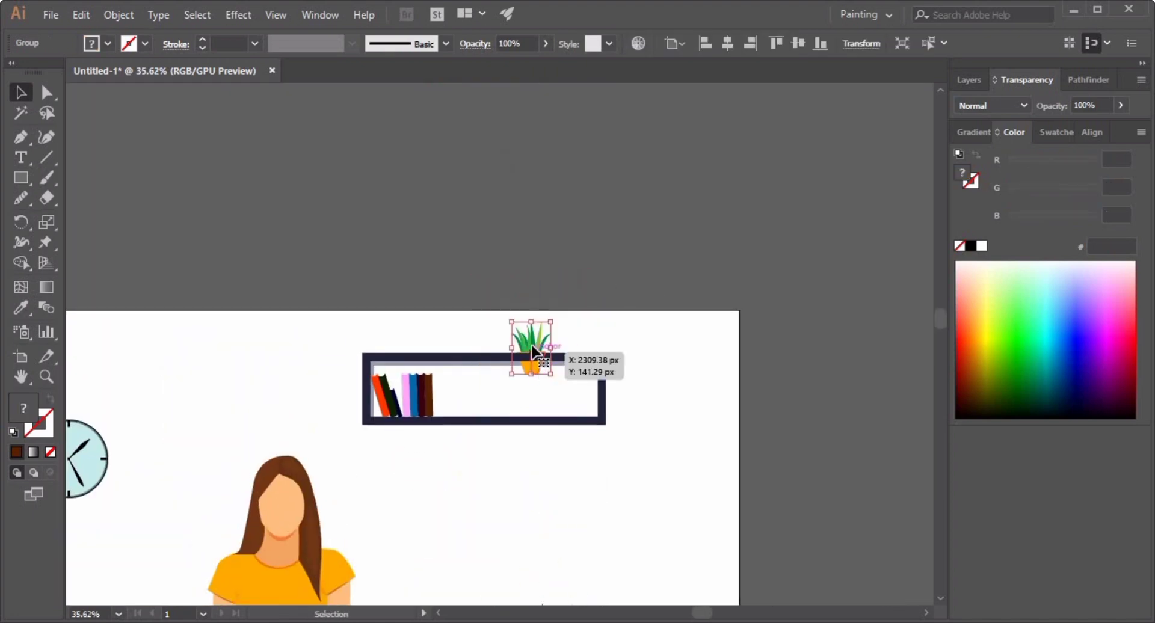
# Enter the shelf plant's group and select both halves of its pot.
pyautogui.moveTo(539, 390); pyautogui.dragTo(539, 391)
pyautogui.click(666, 398)
pyautogui.scroll(-4, 666, 397)
pyautogui.scroll(10, 614, 400)
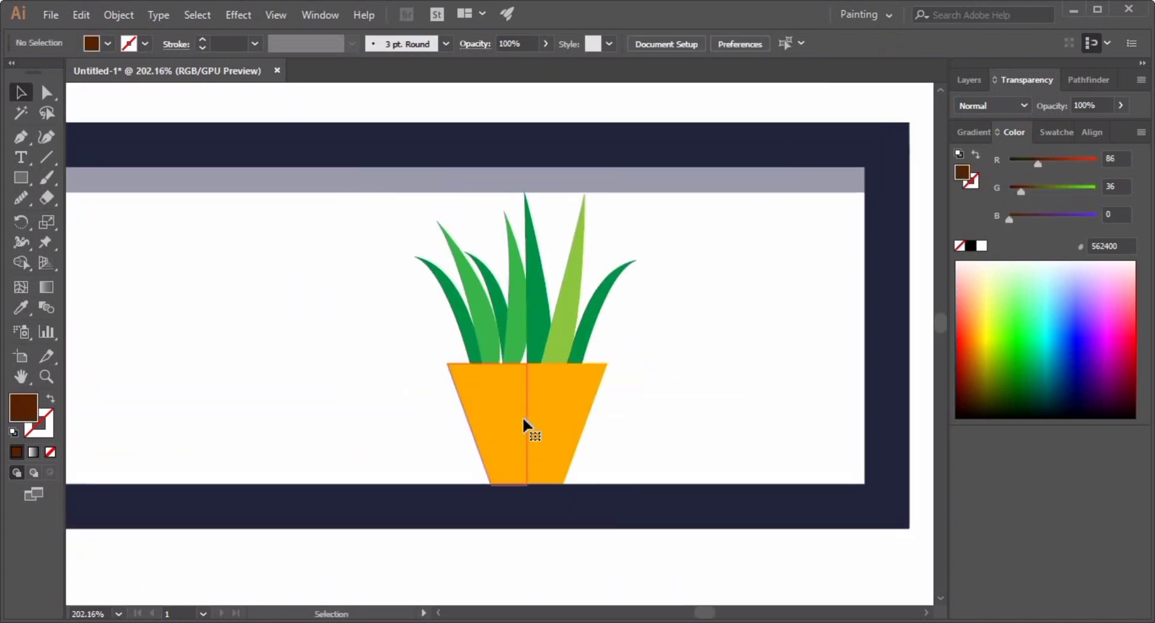
pyautogui.click(524, 421)
pyautogui.doubleClick(539, 393)
pyautogui.click(572, 420)
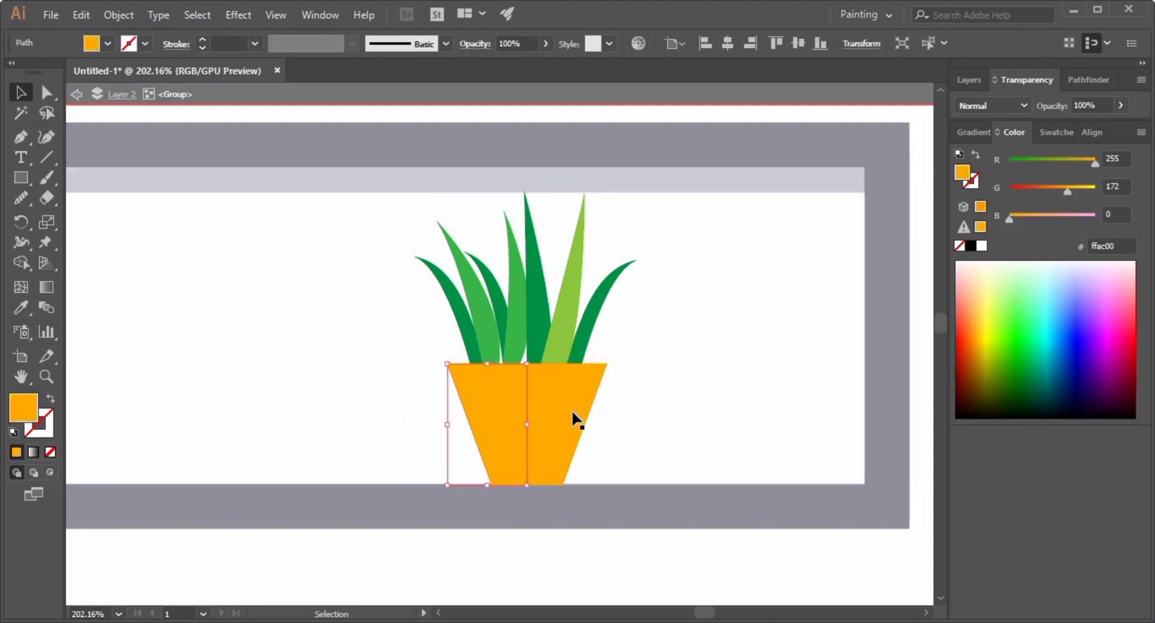
pyautogui.click(47, 92)
pyautogui.click(493, 395)
pyautogui.click(534, 395)
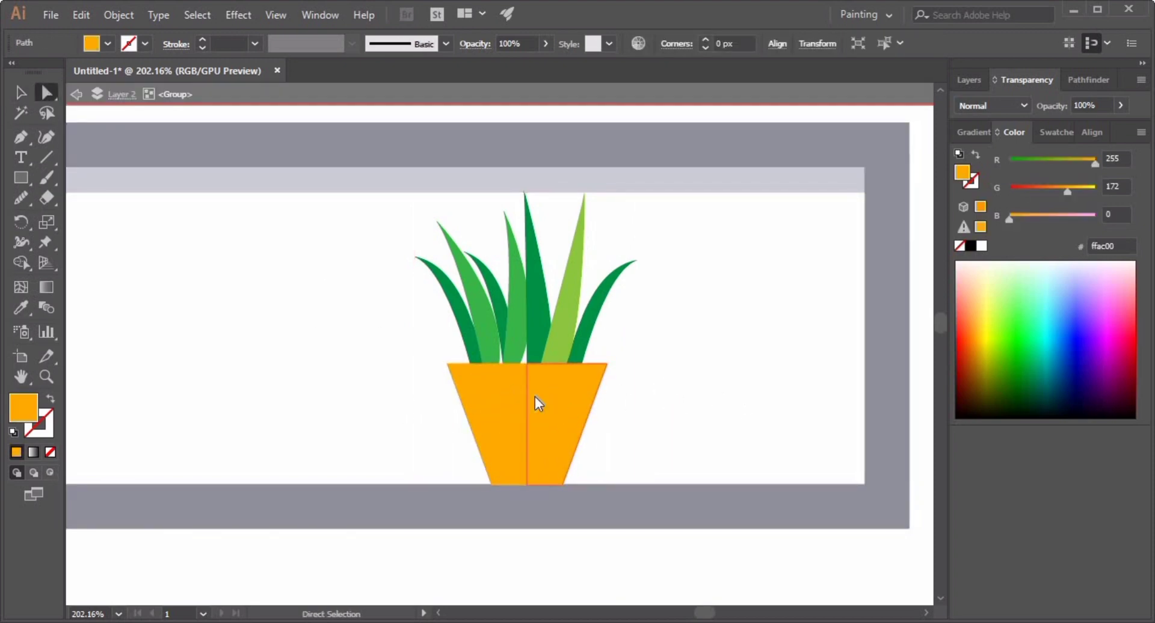
pyautogui.rightClick(534, 396)
pyautogui.click(792, 314)
pyautogui.click(21, 93)
pyautogui.doubleClick(674, 389)
pyautogui.click(533, 397)
pyautogui.click(46, 92)
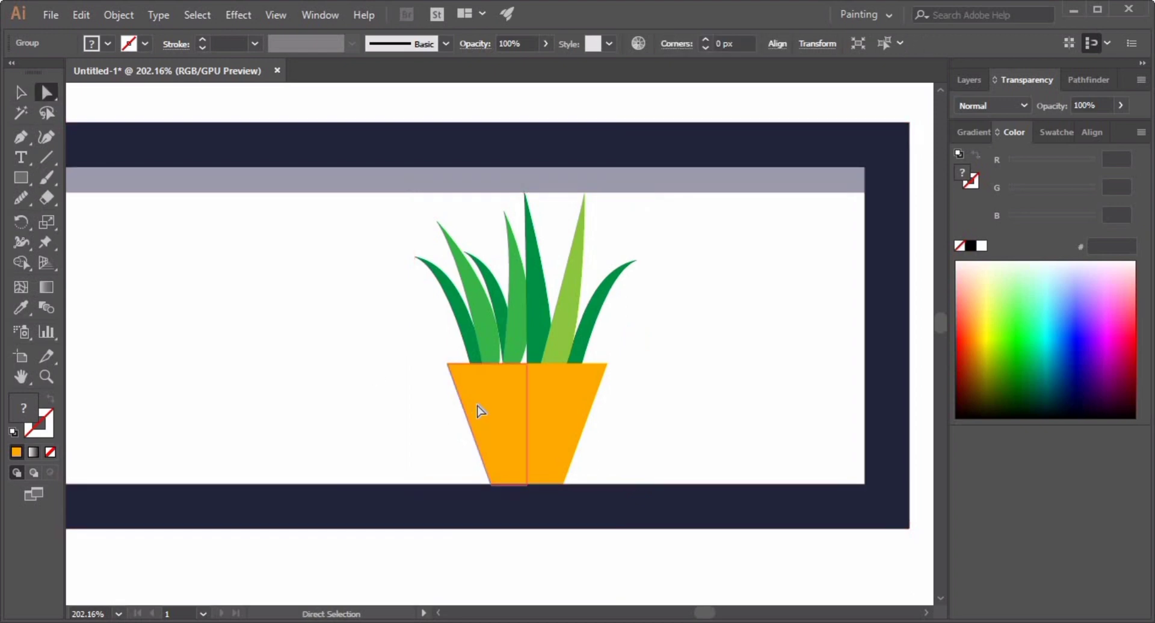
pyautogui.click(21, 92)
pyautogui.click(171, 246)
pyautogui.rightClick(504, 416)
pyautogui.click(577, 287)
pyautogui.click(494, 409)
pyautogui.click(220, 298)
pyautogui.press('a')
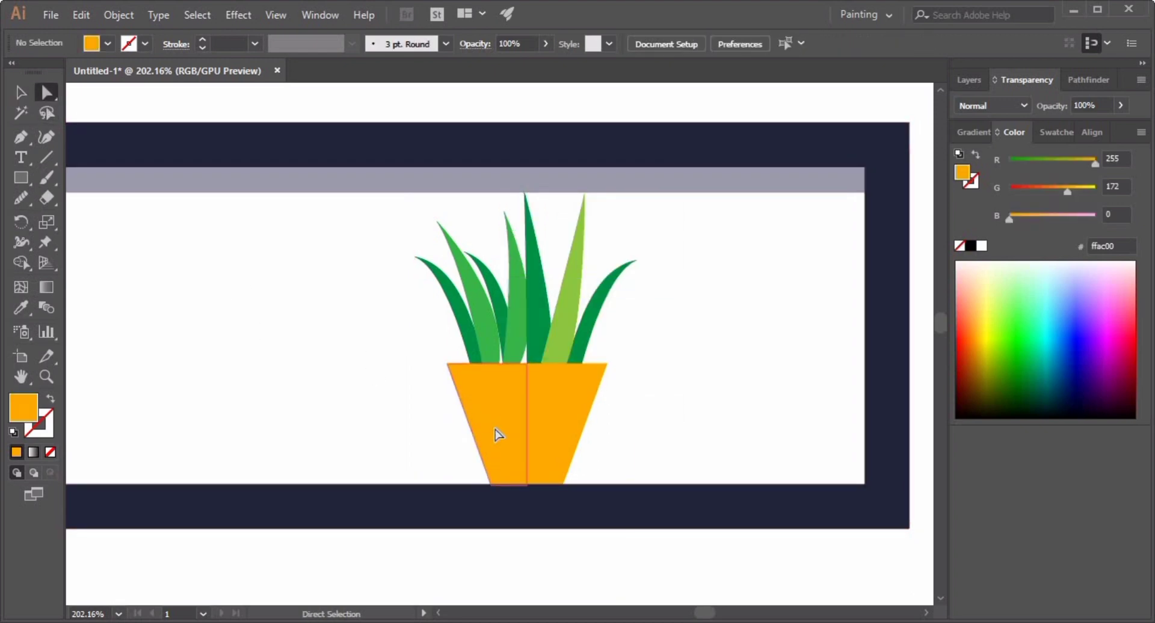
pyautogui.press('v')
pyautogui.click(519, 406)
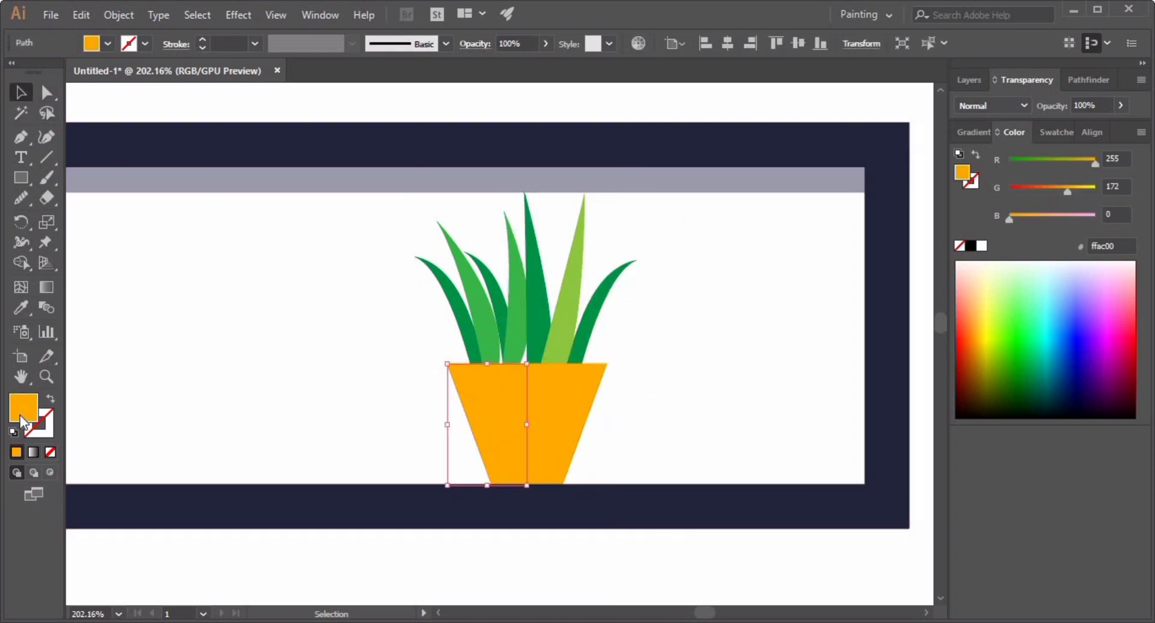
# Recolor the shelf plant's pot dark brown.
pyautogui.doubleClick(23, 414)
pyautogui.click(237, 248)
pyautogui.click(502, 80)
pyautogui.click(679, 349)
pyautogui.click(581, 429)
pyautogui.click(21, 307)
pyautogui.click(498, 447)
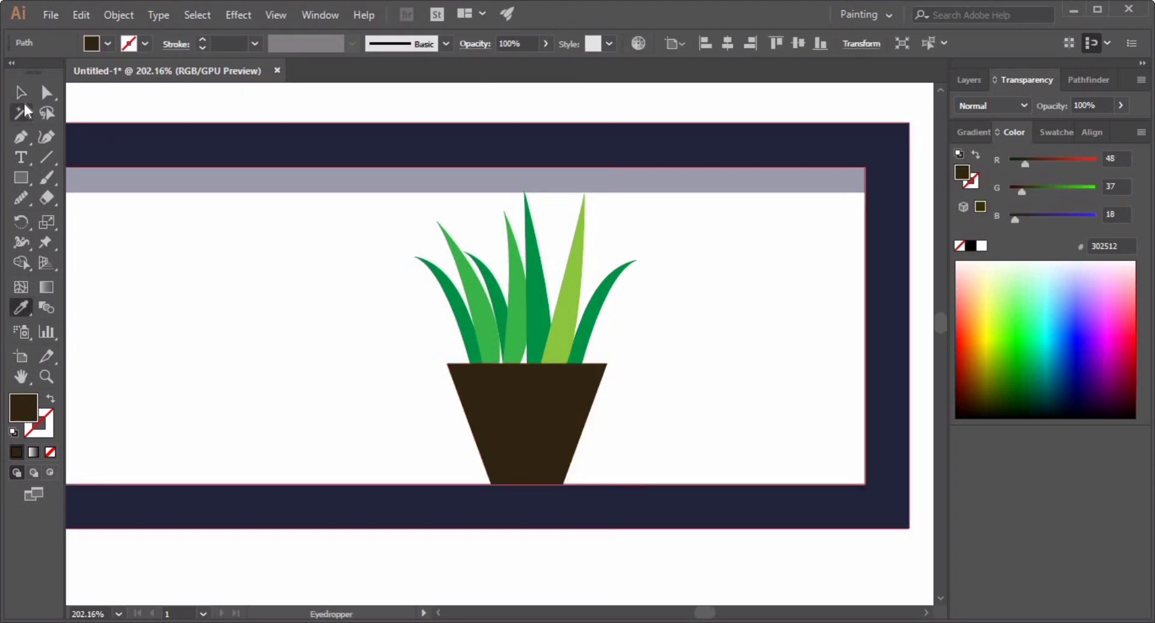
# Draw a light blue rectangle covering the artboard and send it to the back.
pyautogui.click(21, 92)
pyautogui.click(763, 417)
pyautogui.moveTo(763, 417); pyautogui.dragTo(499, 374)
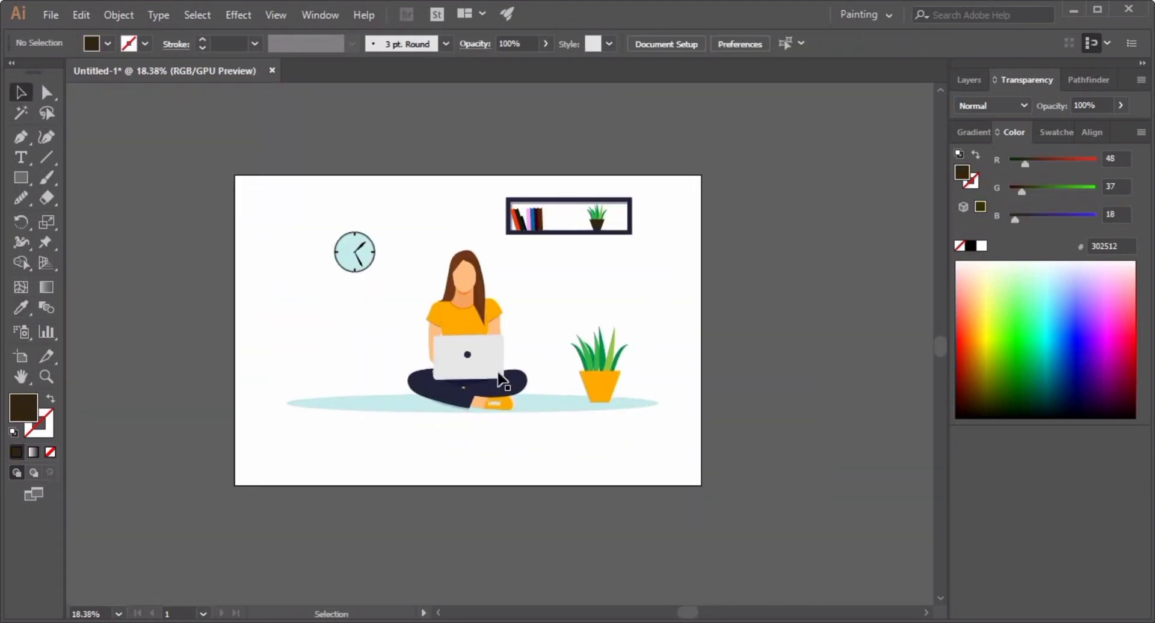
pyautogui.click(21, 177)
pyautogui.moveTo(235, 174); pyautogui.dragTo(701, 484)
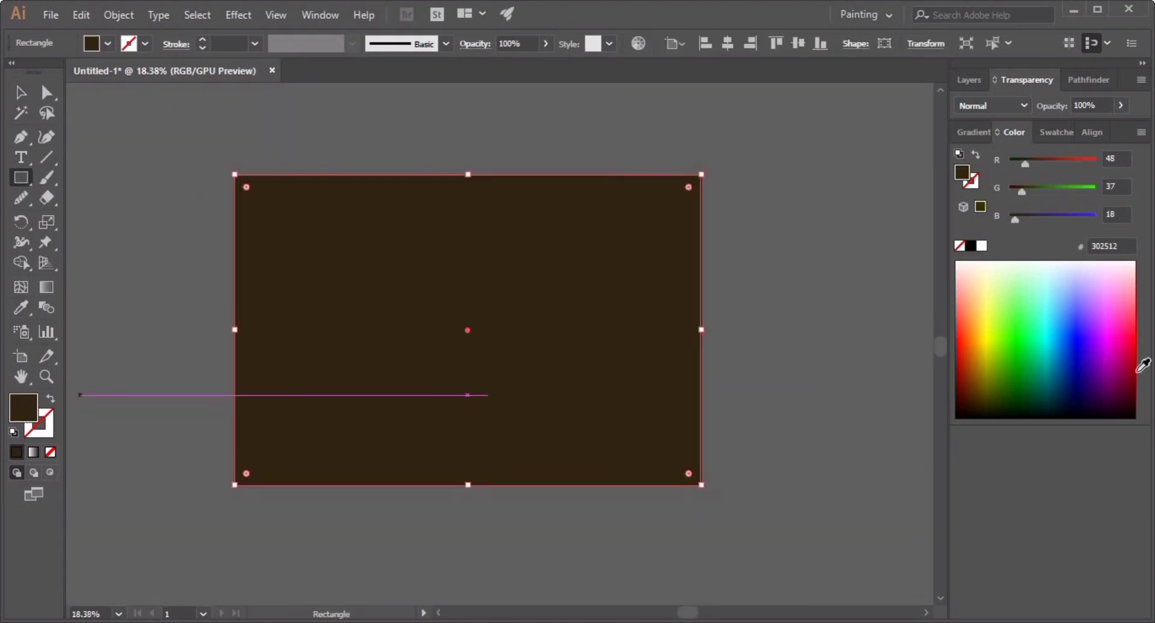
pyautogui.click(1048, 270)
pyautogui.hotkey('ctrl', 'shift', '[')
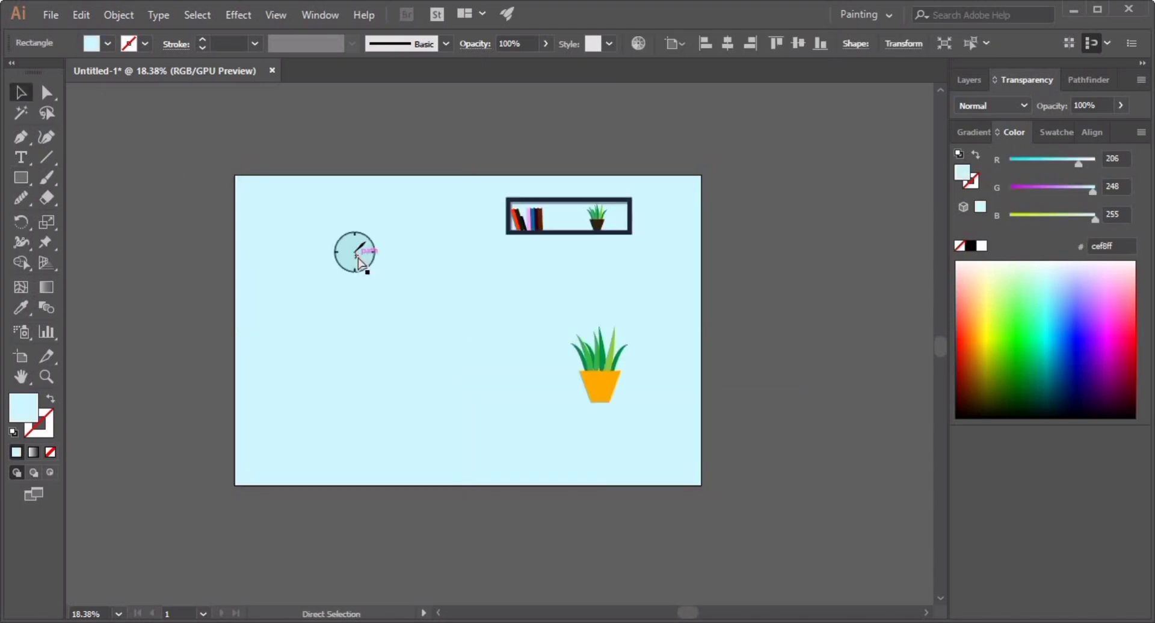
# Move the background's layer beneath the Girl layer.
pyautogui.click(969, 80)
pyautogui.moveTo(1029, 174); pyautogui.dragTo(1023, 100)
pyautogui.click(801, 265)
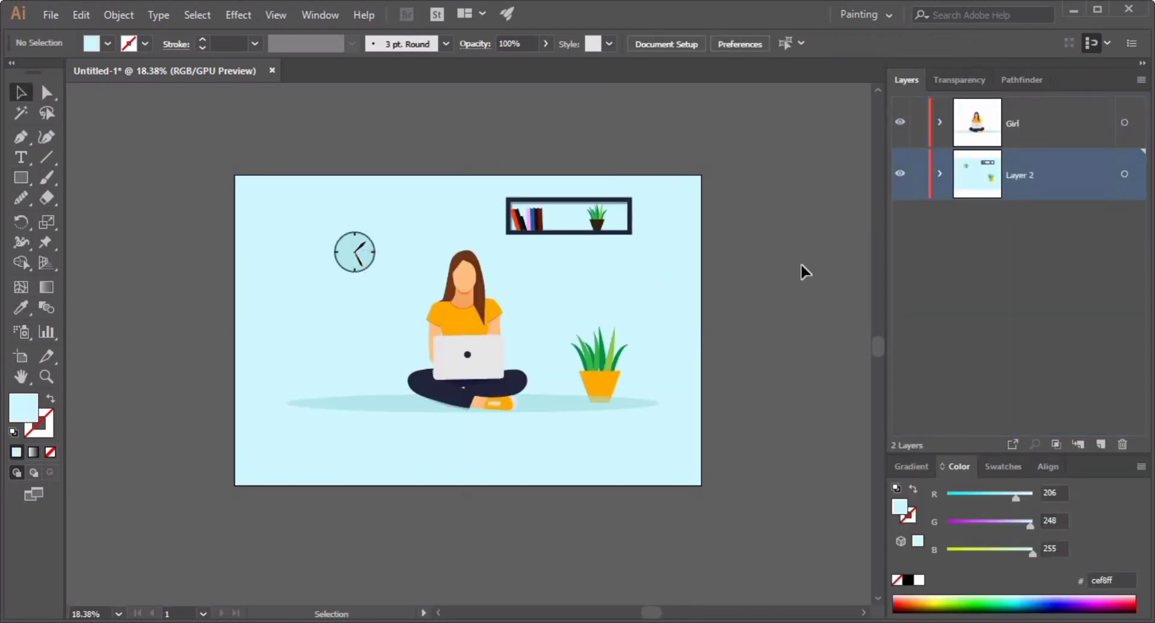
# Undo the background rectangle and the layer reordering.
pyautogui.scroll(5, 588, 259)
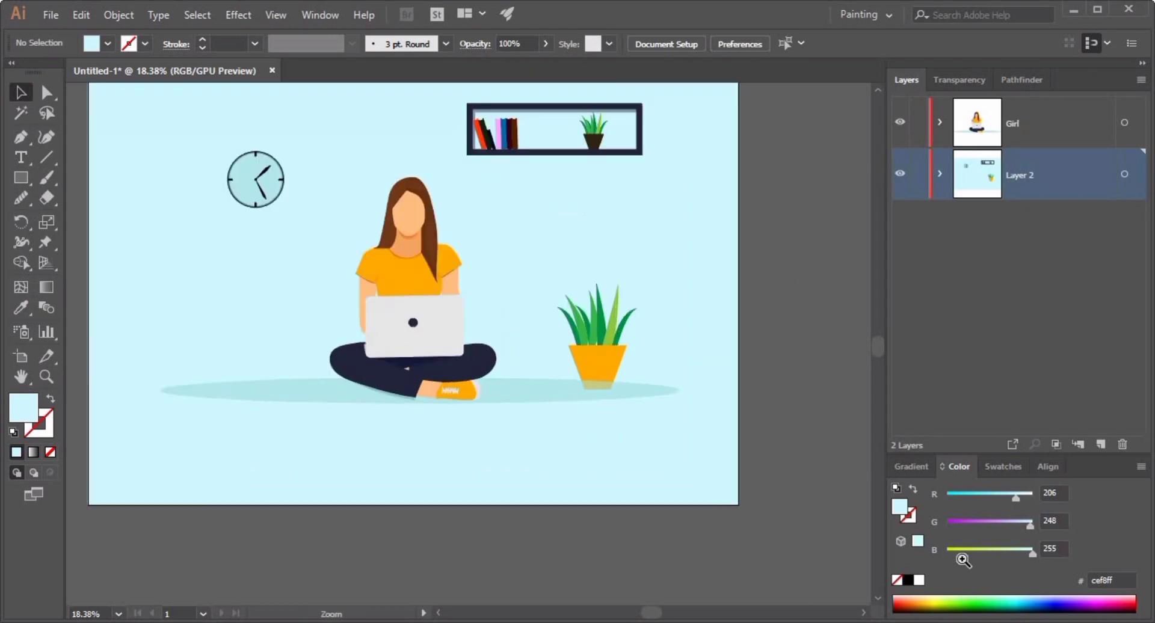
pyautogui.moveTo(666, 346); pyautogui.dragTo(824, 448)
pyautogui.hotkey('ctrl', 'z')
pyautogui.hotkey('ctrl', 'z')
pyautogui.hotkey('ctrl', 'z')
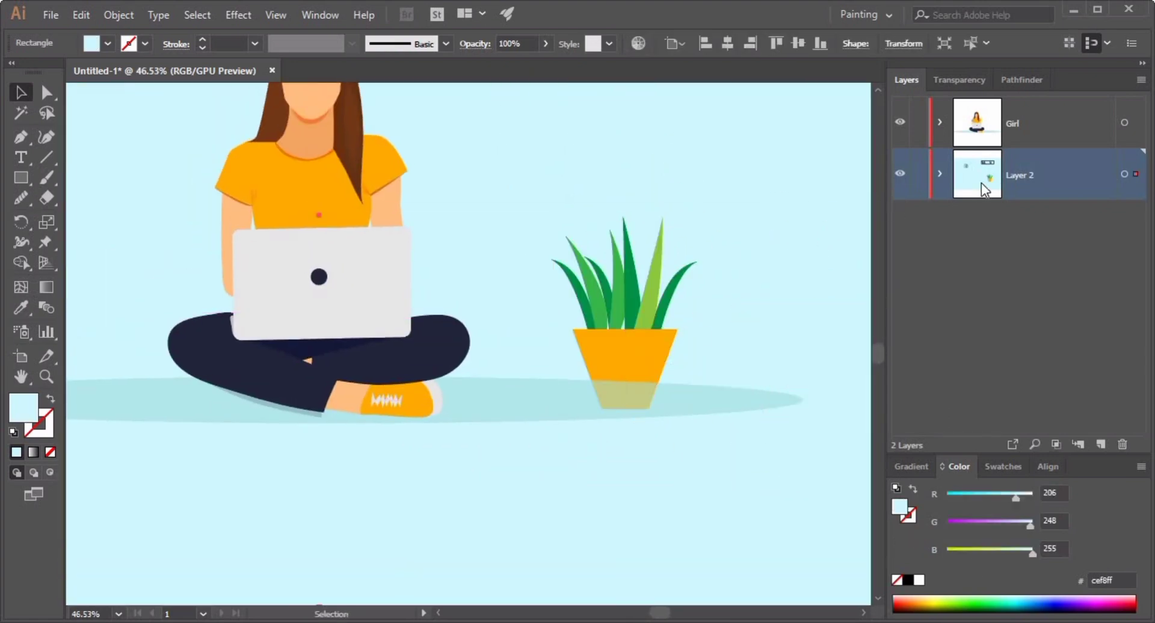
pyautogui.click(1010, 181)
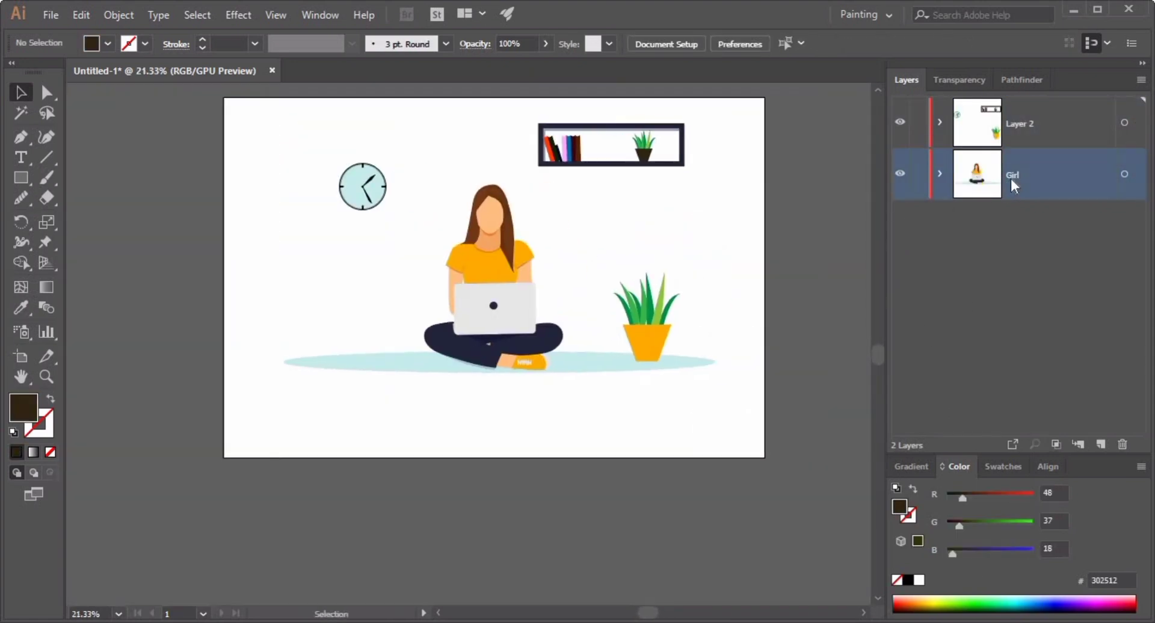
# Group all the artwork into one layer and delete the empty Girl layer.
pyautogui.moveTo(214, 94); pyautogui.dragTo(789, 447)
pyautogui.hotkey('ctrl', 'g')
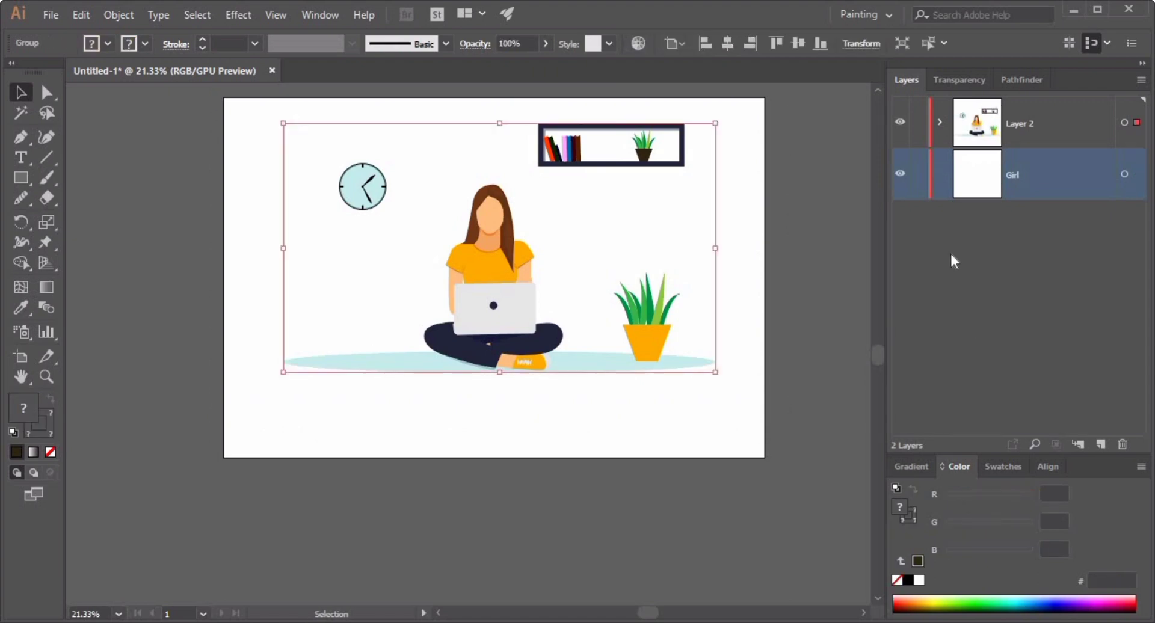
pyautogui.click(474, 420)
pyautogui.moveTo(1099, 379); pyautogui.dragTo(1123, 444)
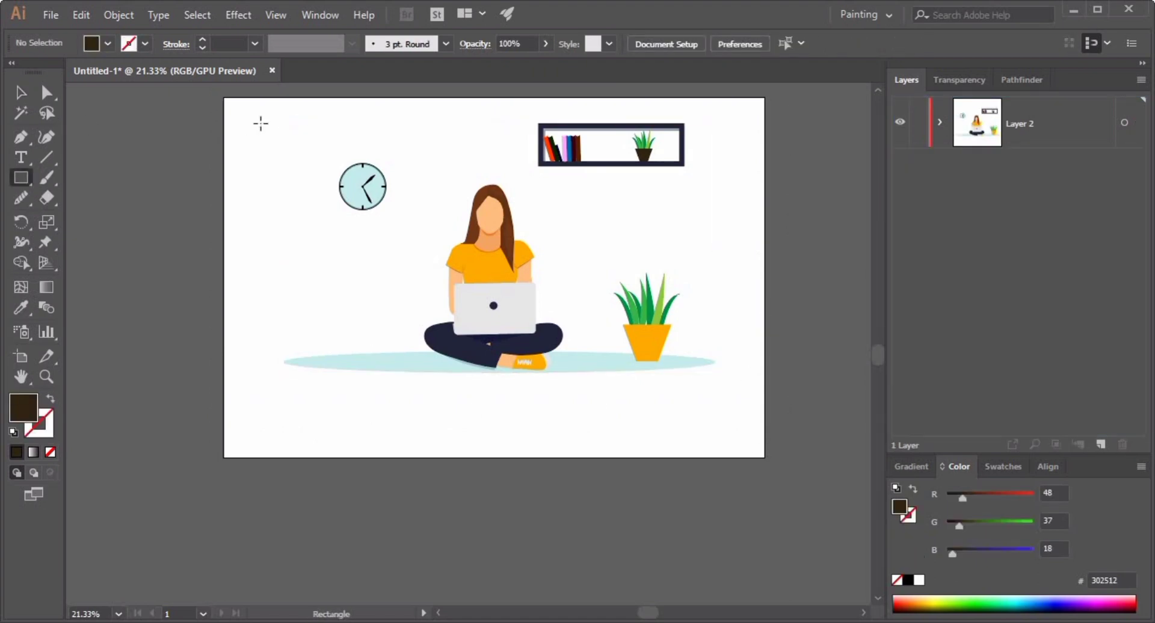
# Draw a rectangle over the whole artboard, fill it mint green, and set its opacity to 20%.
pyautogui.moveTo(222, 98); pyautogui.dragTo(764, 457)
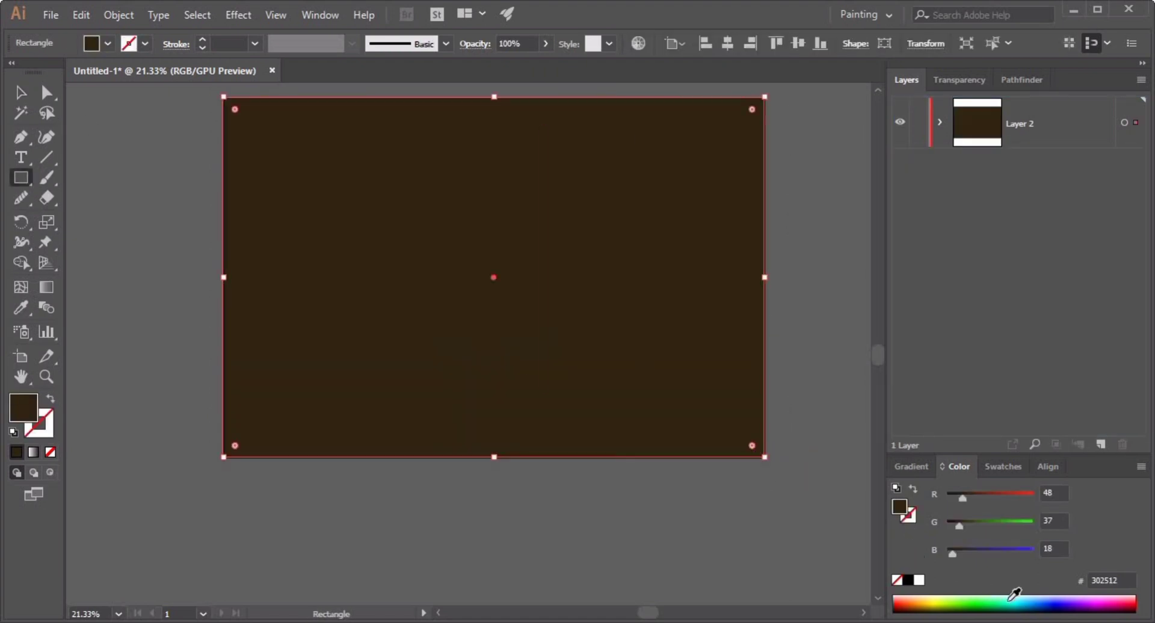
pyautogui.moveTo(1027, 599); pyautogui.dragTo(1005, 596)
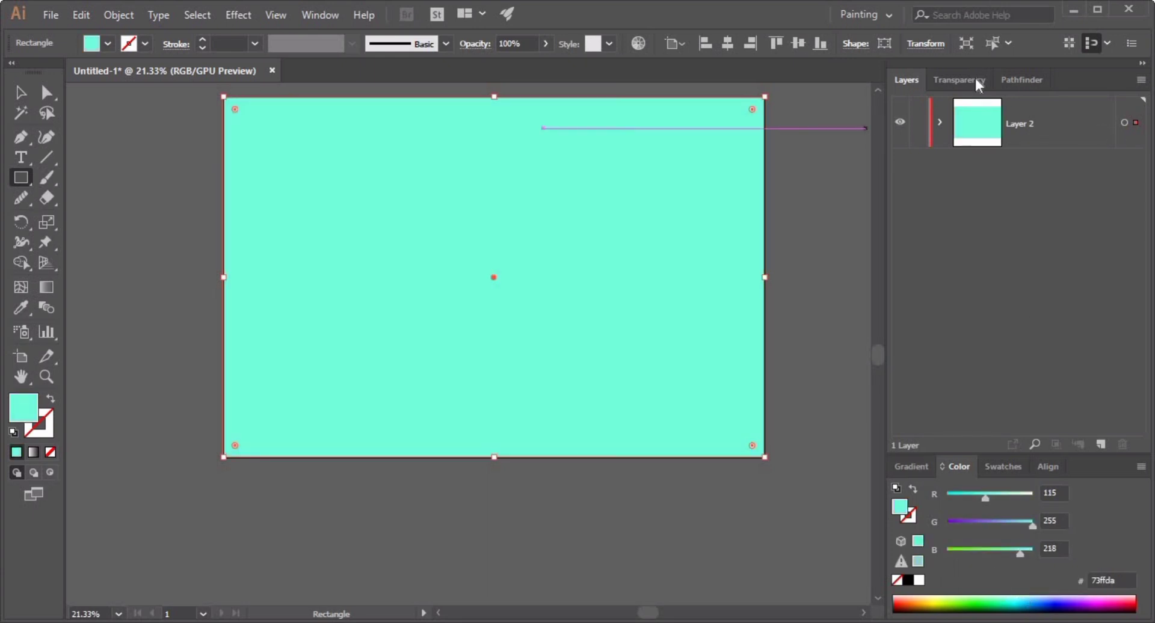
pyautogui.click(978, 80)
pyautogui.click(1039, 105)
pyautogui.write('100')
pyautogui.press('Return')
pyautogui.write('2')
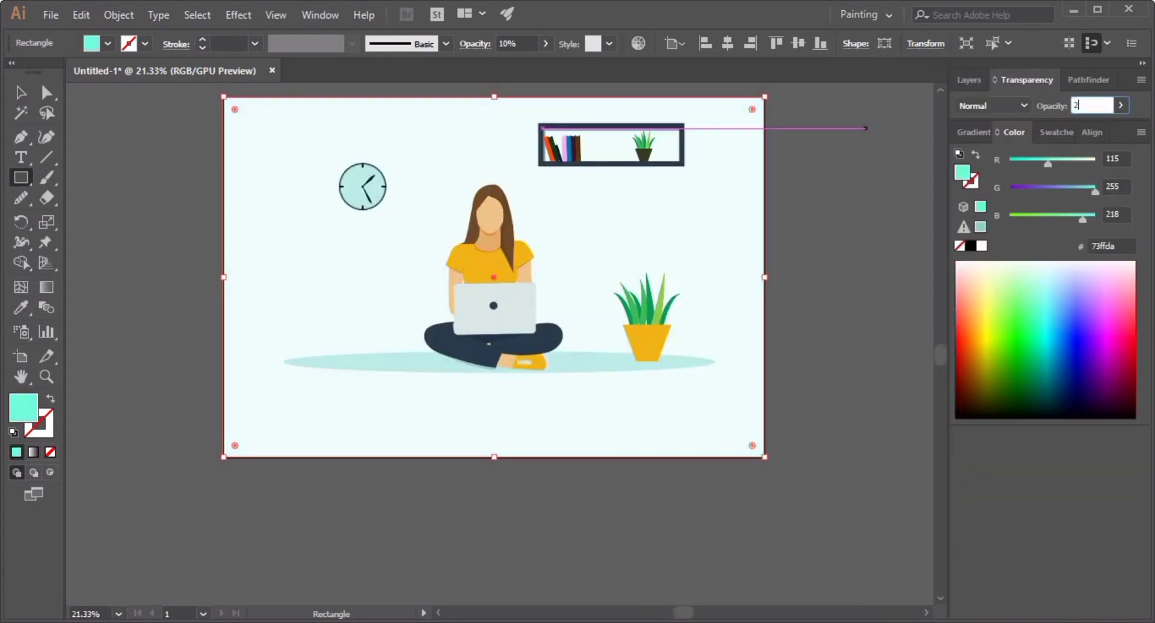
pyautogui.write('0')
pyautogui.press('Return')
# Send the mint background rectangle behind all the other artwork.
pyautogui.click(21, 92)
pyautogui.click(174, 199)
pyautogui.click(265, 239)
pyautogui.hotkey('ctrl', 'shift', '[')
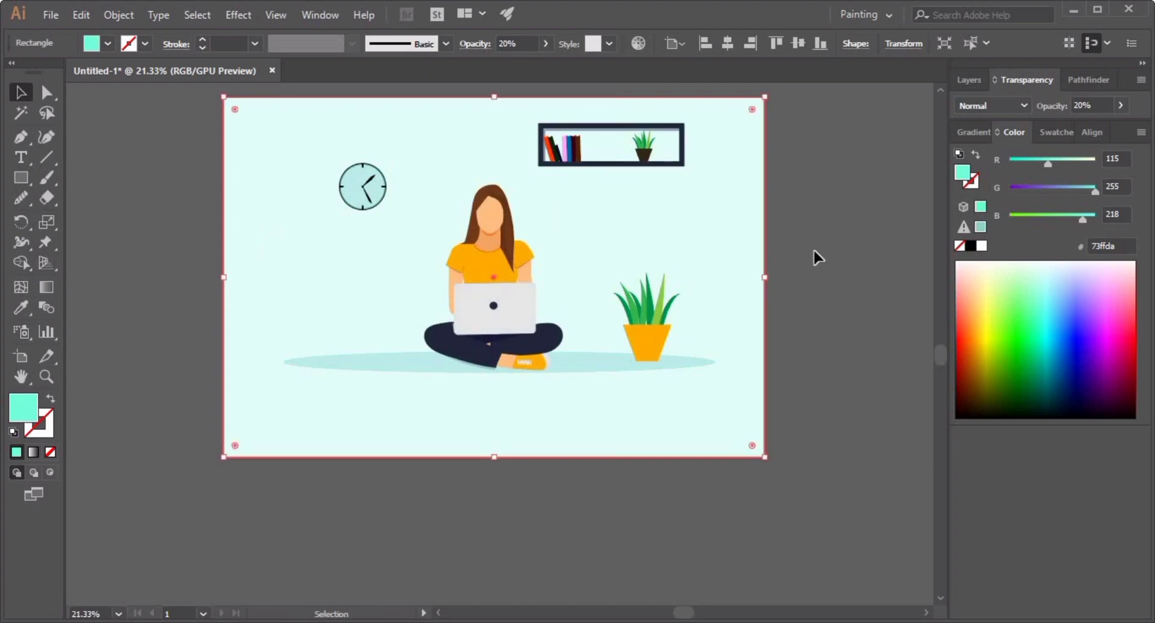
pyautogui.click(812, 250)
# Draw a mint rectangle above the plant beside the girl and round its corners.
pyautogui.moveTo(545, 277); pyautogui.dragTo(611, 317)
pyautogui.click(968, 80)
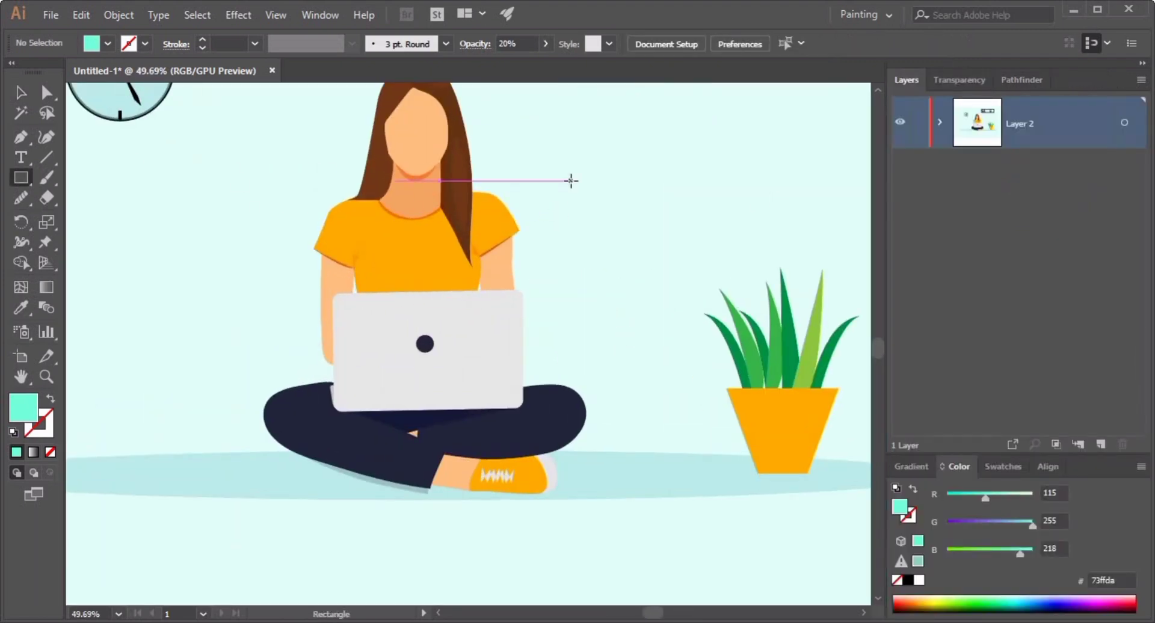
pyautogui.moveTo(542, 157); pyautogui.dragTo(764, 248)
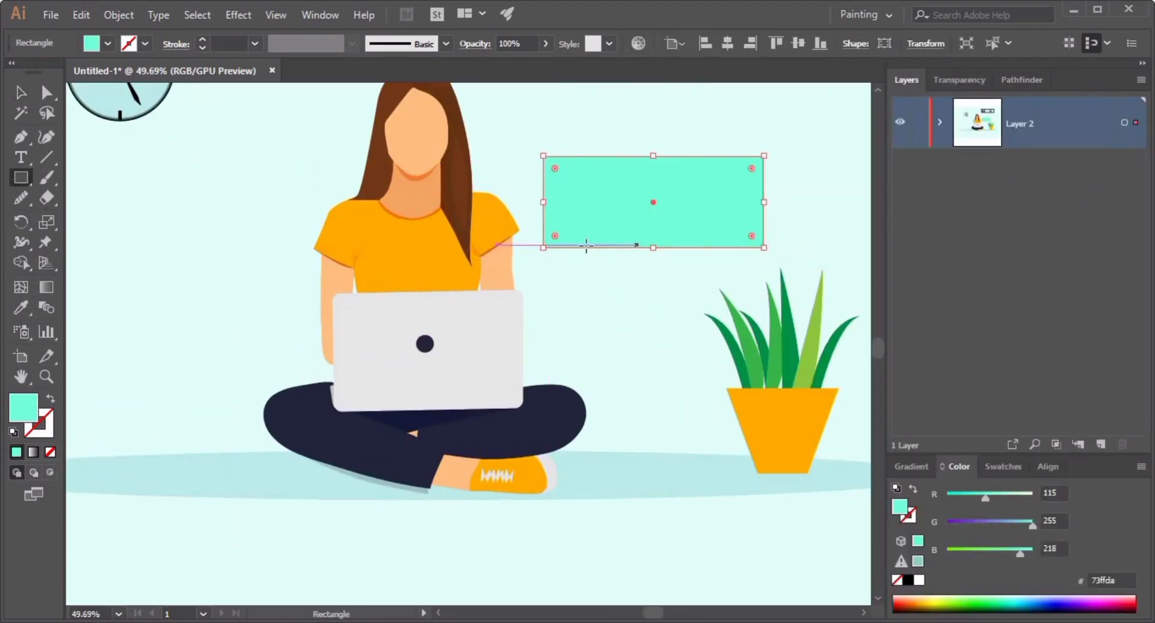
pyautogui.press('a')
pyautogui.press('v')
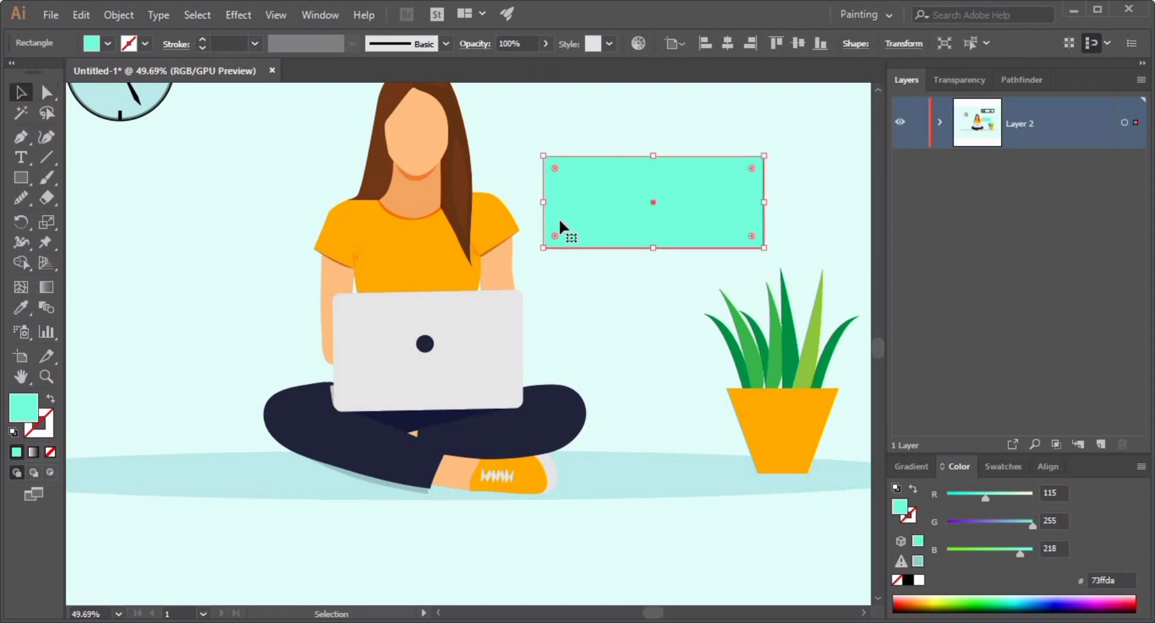
pyautogui.moveTo(555, 171)
pyautogui.mouseDown()
pyautogui.moveTo(587, 194)
pyautogui.moveTo(570, 184)
pyautogui.mouseUp()
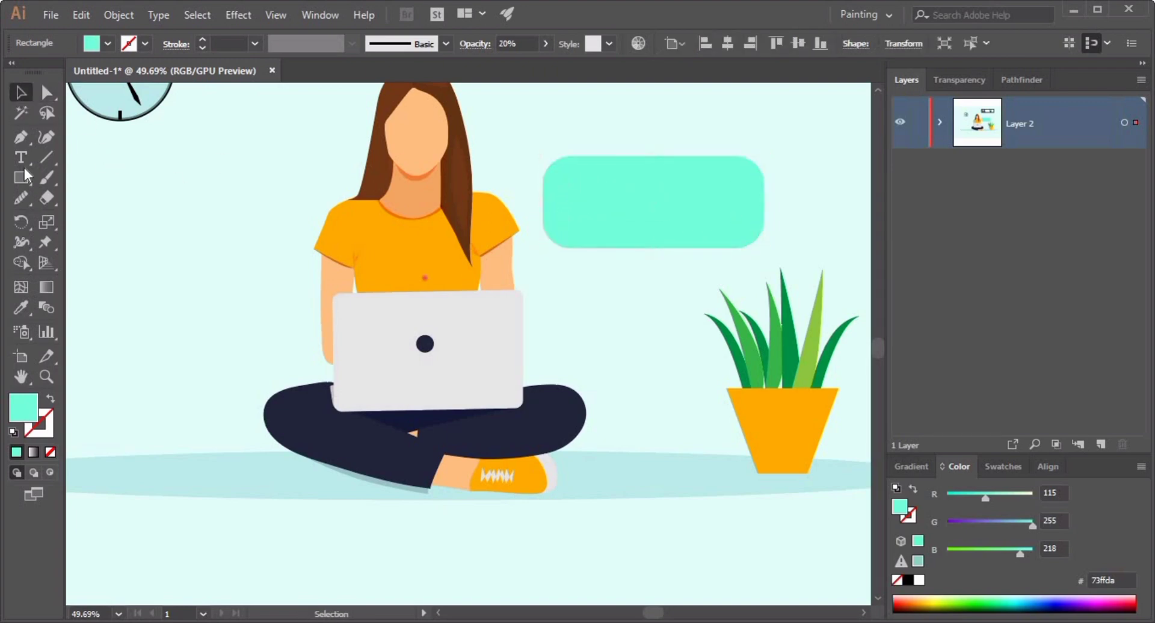
# Draw a three-sided polygon and position it as a tail beneath the rounded mint rectangle to form a speech bubble.
pyautogui.moveTo(25, 176); pyautogui.dragTo(66, 232)
pyautogui.click(185, 225)
pyautogui.write('3')
pyautogui.press('Return')
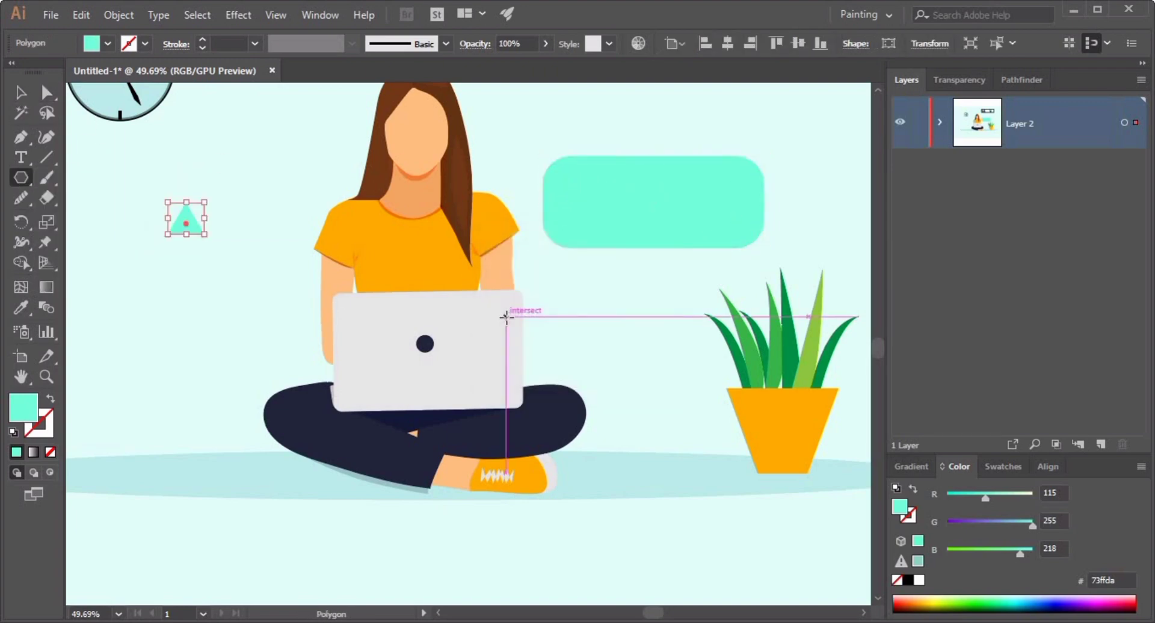
pyautogui.moveTo(208, 206); pyautogui.dragTo(70, 128)
pyautogui.press('v')
pyautogui.moveTo(253, 244); pyautogui.dragTo(661, 278)
pyautogui.scroll(3, 728, 319)
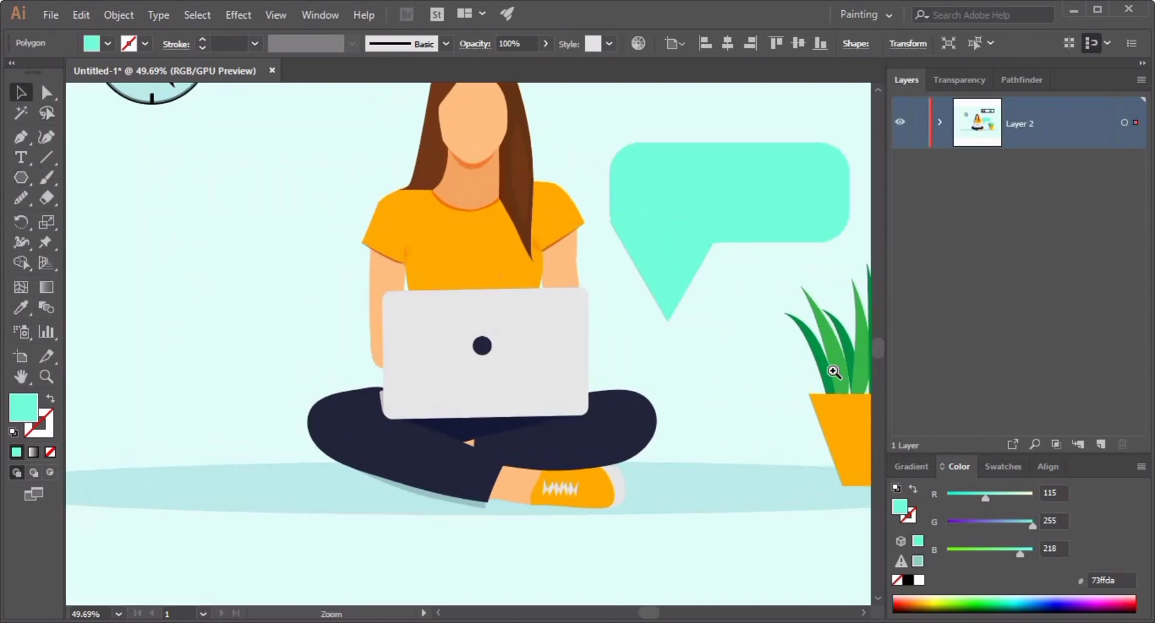
pyautogui.click(749, 264)
pyautogui.moveTo(727, 182); pyautogui.dragTo(557, 296)
pyautogui.click(655, 243)
pyautogui.click(639, 303)
pyautogui.moveTo(638, 302); pyautogui.dragTo(366, 309)
pyautogui.click(352, 319)
pyautogui.click(434, 370)
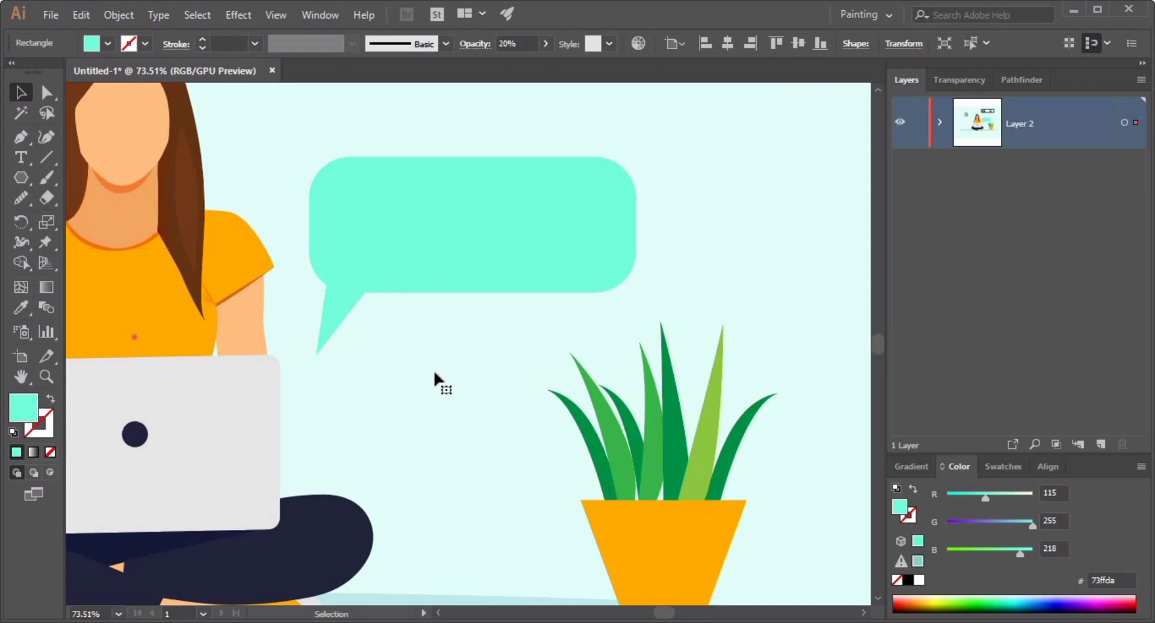
# Fill the front bubble rectangle with colour #d4f4eb and send the selection backward one step.
pyautogui.press('a')
pyautogui.doubleClick(23, 407)
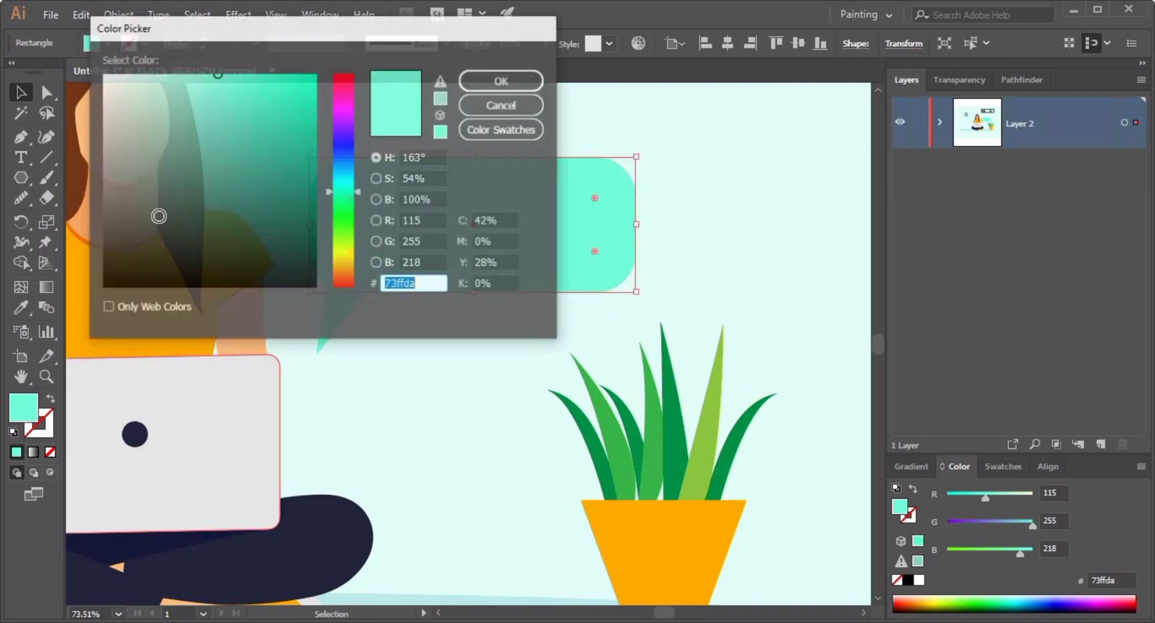
pyautogui.write('d4f4eb')
pyautogui.click(497, 81)
pyautogui.moveTo(636, 291)
pyautogui.mouseDown()
pyautogui.moveTo(612, 277)
pyautogui.moveTo(633, 289)
pyautogui.mouseUp()
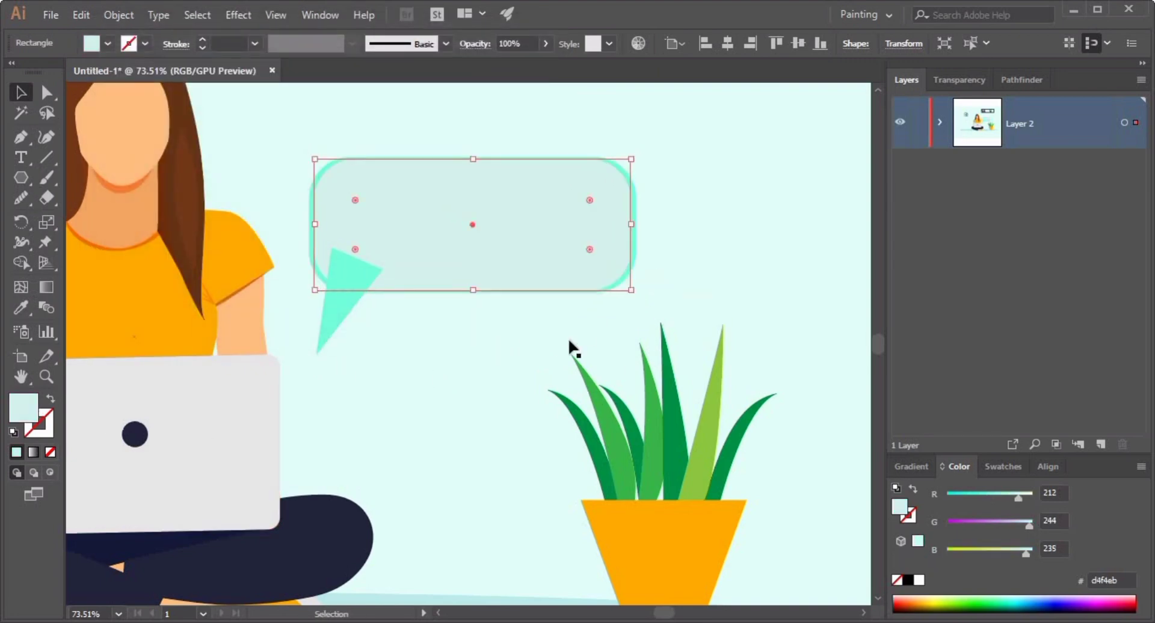
pyautogui.click(460, 348)
pyautogui.press('v')
pyautogui.hotkey('ctrl', '[')
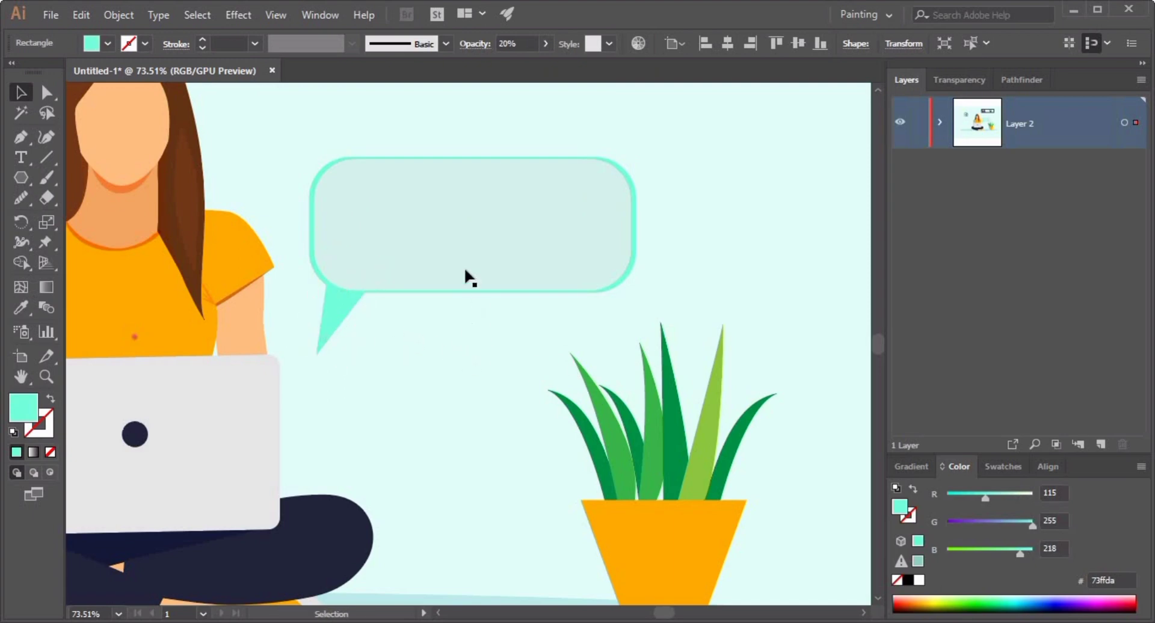
# Resize the light inner rectangle so it sits inset inside the mint bubble, about 497 × 184 px.
pyautogui.click(466, 277)
pyautogui.moveTo(632, 292); pyautogui.dragTo(612, 284)
pyautogui.click(556, 362)
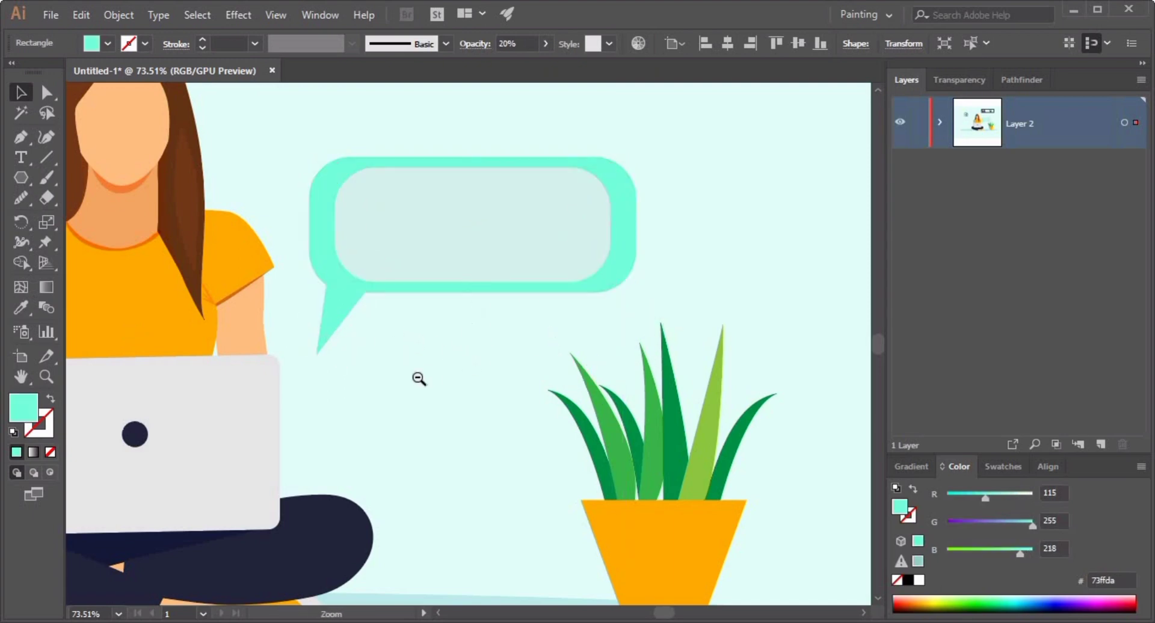
pyautogui.keyDown('ctrl'); pyautogui.keyDown('alt'); pyautogui.click(419, 379); pyautogui.keyUp('alt'); pyautogui.keyUp('ctrl')
pyautogui.moveTo(418, 414); pyautogui.dragTo(505, 329)
pyautogui.keyDown('ctrl'); pyautogui.click(505, 329); pyautogui.keyUp('ctrl')
pyautogui.click(259, 211)
pyautogui.moveTo(204, 207); pyautogui.dragTo(181, 207)
pyautogui.moveTo(581, 206); pyautogui.dragTo(606, 206)
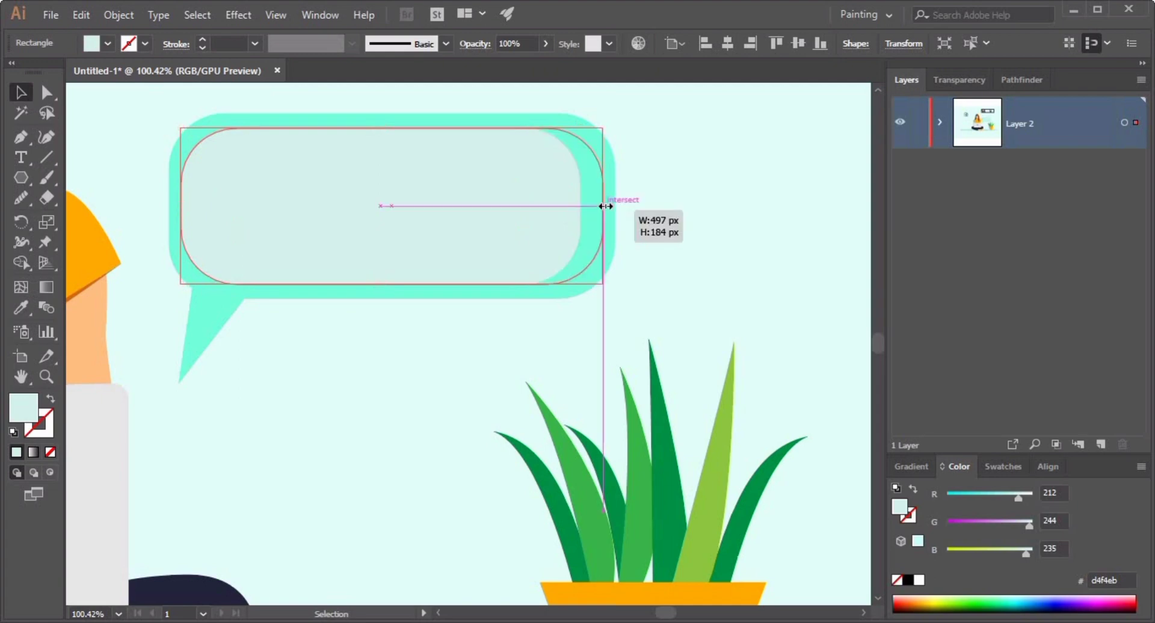
# Draw a thin white bar inside the bubble and duplicate it downward into four evenly spaced text lines.
pyautogui.click(652, 211)
pyautogui.moveTo(26, 176); pyautogui.dragTo(52, 177)
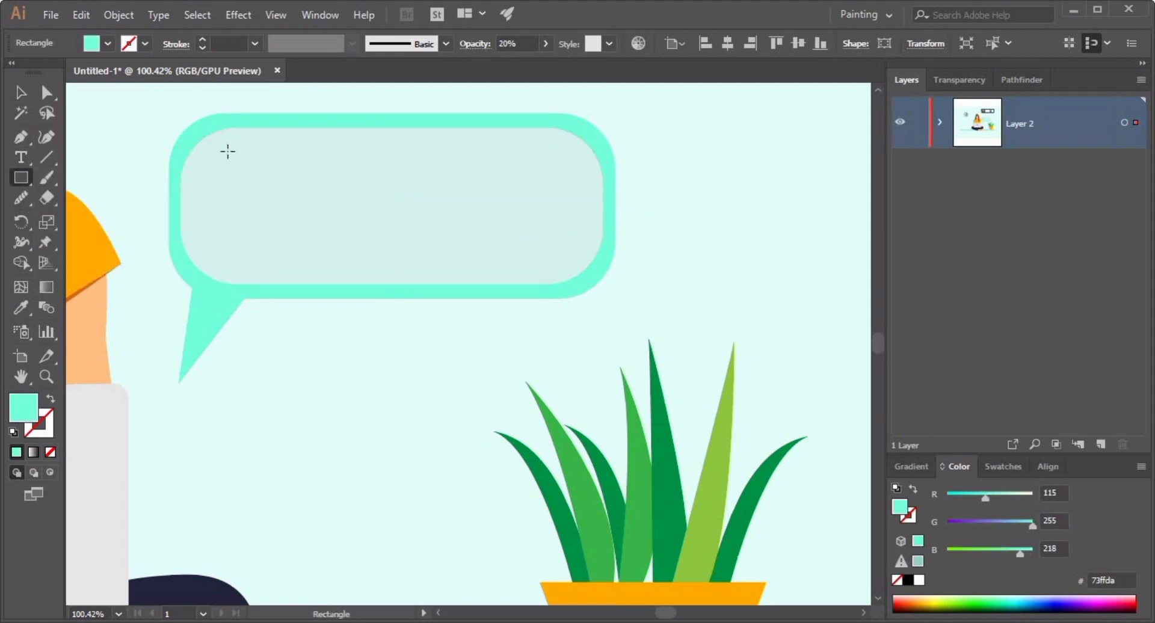
pyautogui.moveTo(207, 161); pyautogui.dragTo(577, 170)
pyautogui.doubleClick(22, 408)
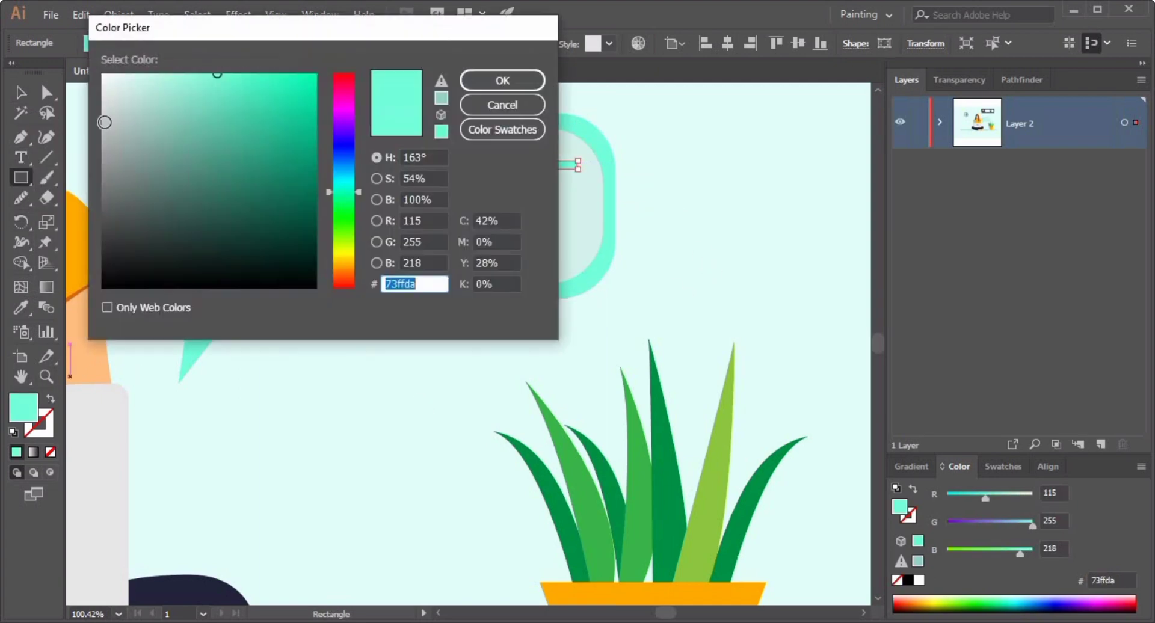
pyautogui.write('ffffff')
pyautogui.press('Return')
pyautogui.moveTo(385, 165); pyautogui.dragTo(384, 191)
pyautogui.hotkey('ctrl', 'd')
pyautogui.hotkey('ctrl', 'd')
pyautogui.click(385, 355)
pyautogui.moveTo(526, 345); pyautogui.dragTo(445, 348)
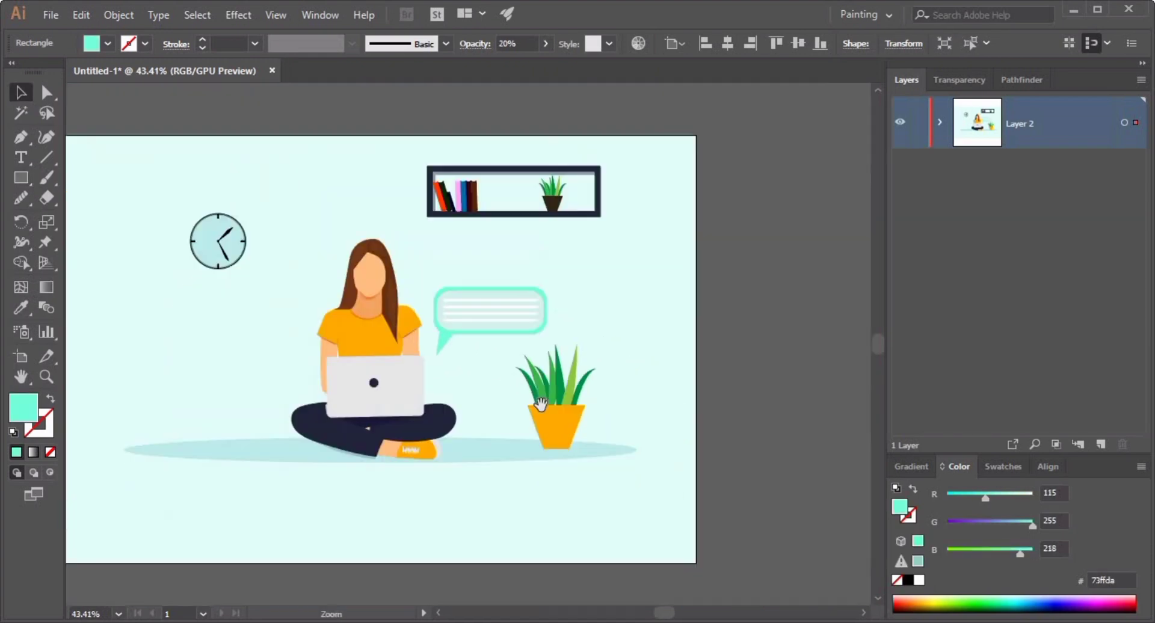
pyautogui.moveTo(538, 486); pyautogui.dragTo(539, 408)
pyautogui.click(709, 415)
pyautogui.moveTo(378, 350); pyautogui.dragTo(460, 384)
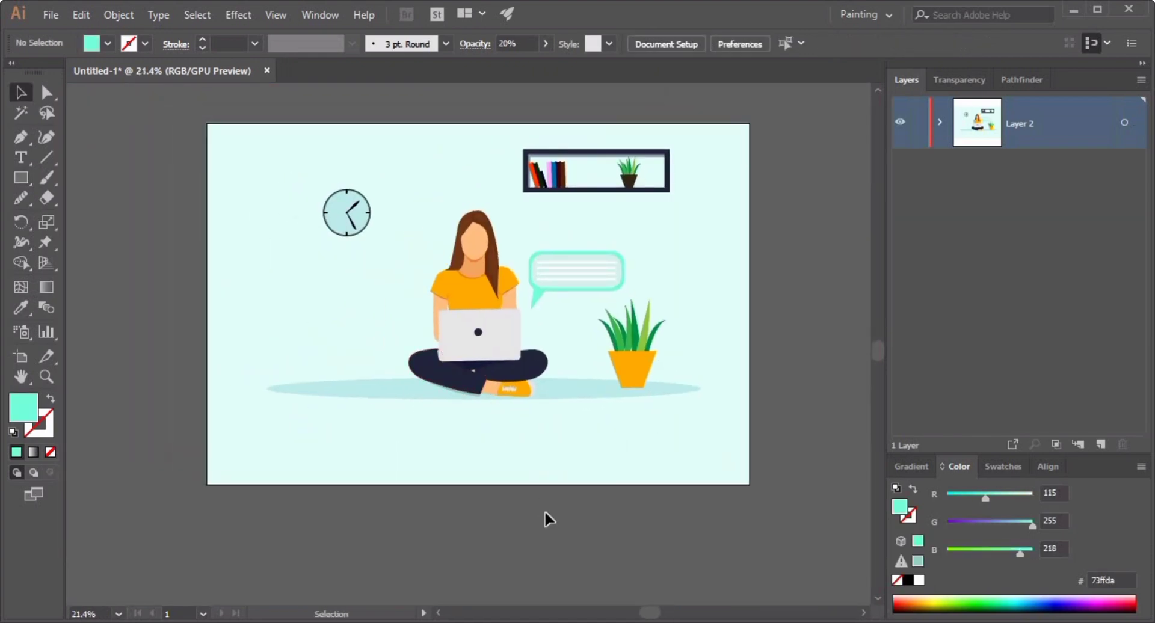